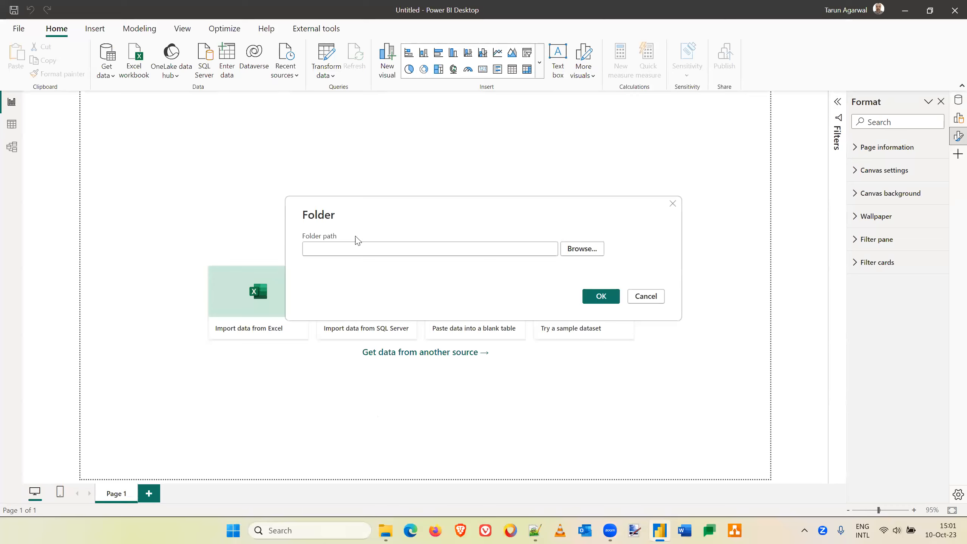
{"action": "left_click", "coordinate": [354, 245]}
{"action": "key", "text": "ctrl+v"}
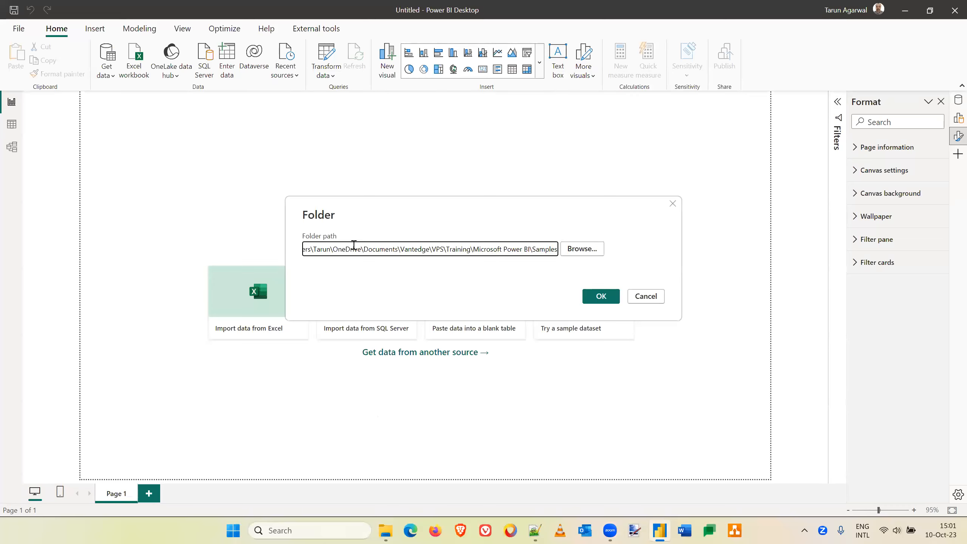
{"action": "left_click", "coordinate": [589, 251]}
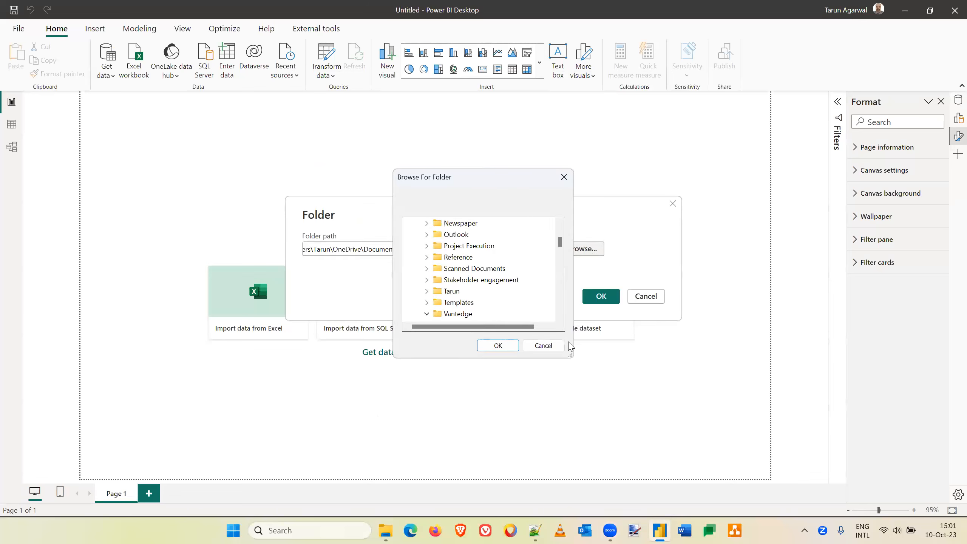
{"action": "left_click", "coordinate": [544, 346]}
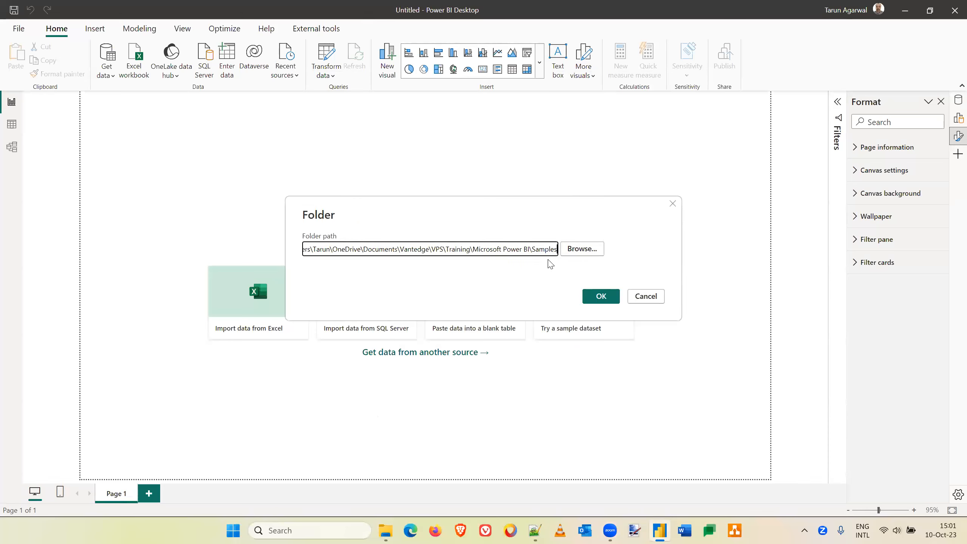
{"action": "type", "text": "\\Sales_CSV"}
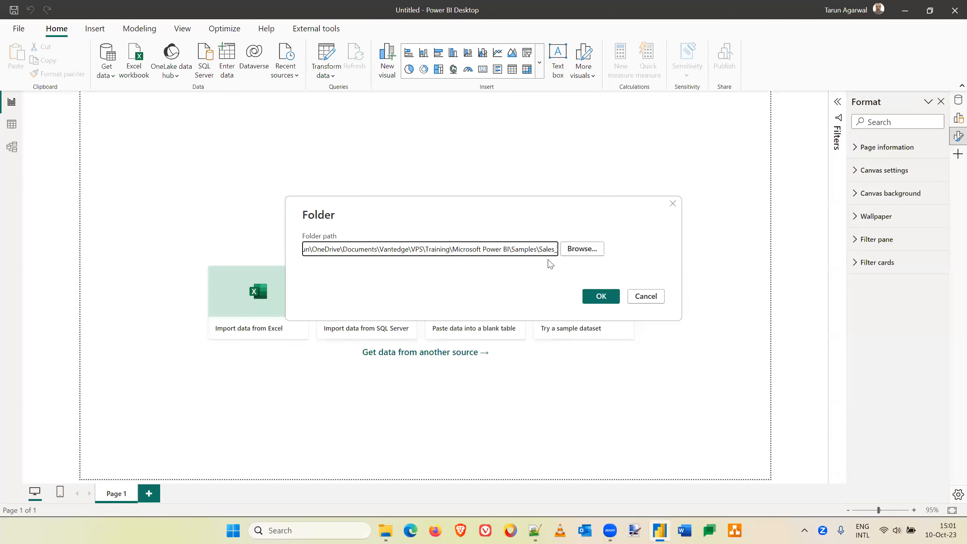
{"action": "left_click", "coordinate": [602, 299]}
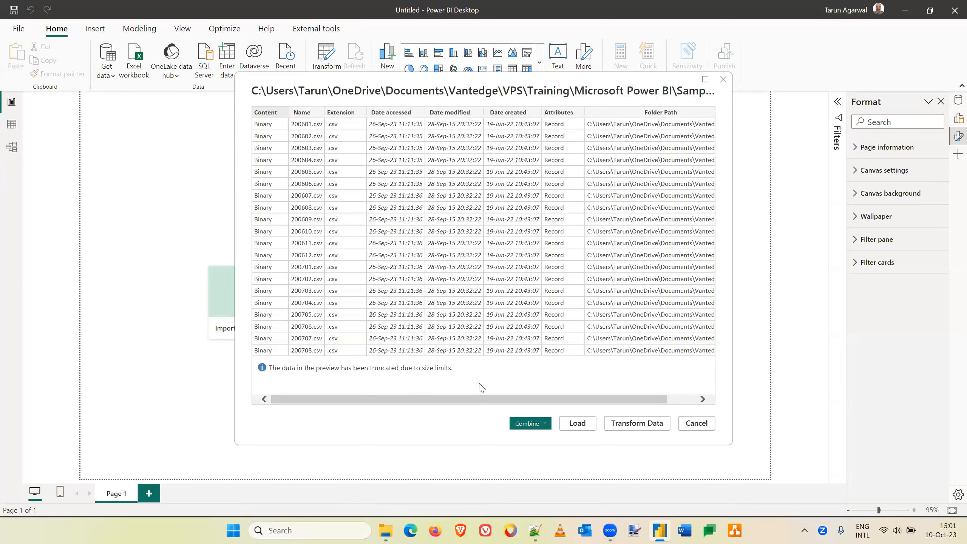
{"action": "left_click", "coordinate": [532, 423]}
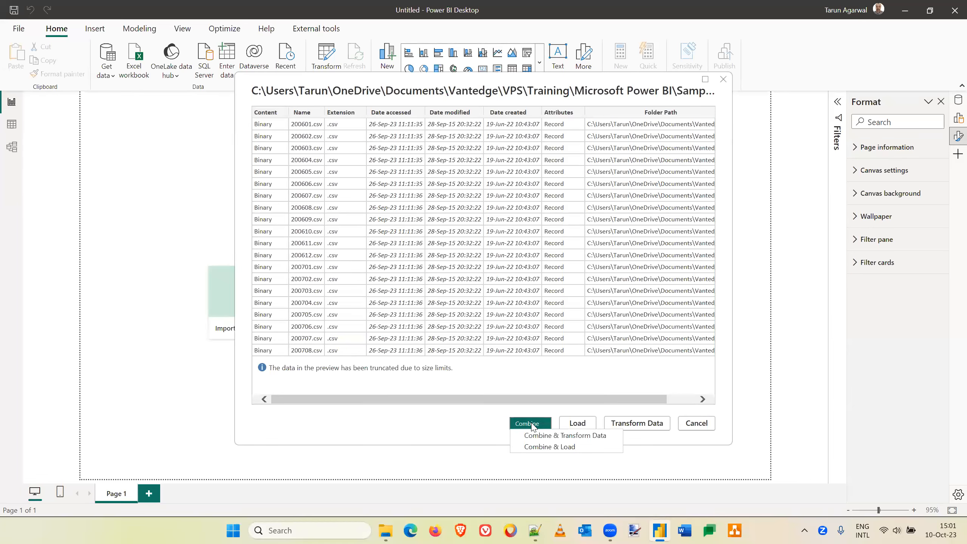
{"action": "left_click", "coordinate": [564, 435]}
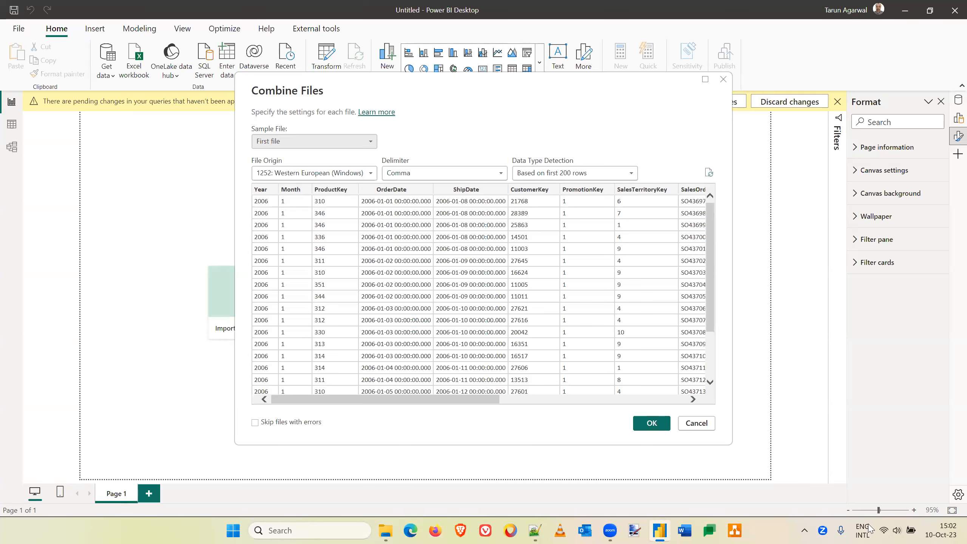
{"action": "left_click", "coordinate": [697, 424]}
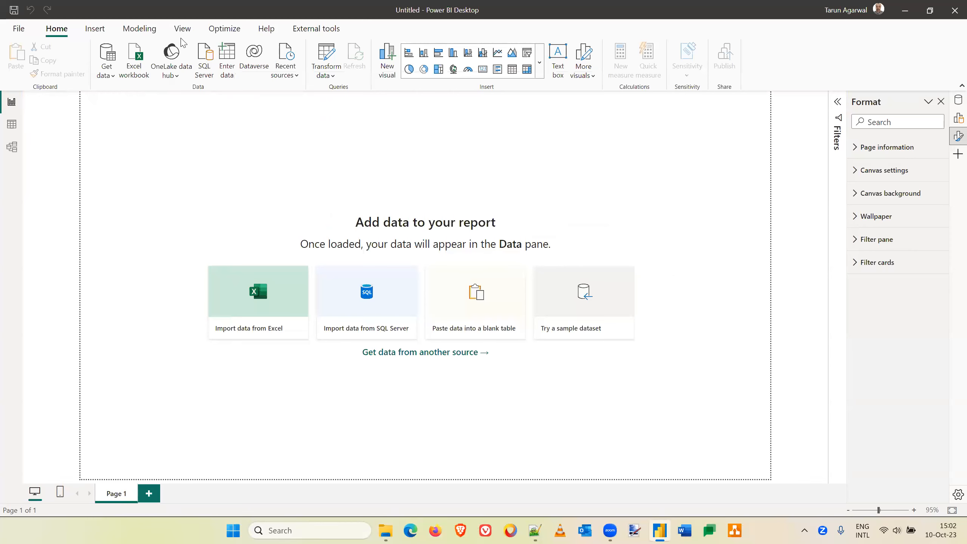
Start a Folder data source connection and enter the full path to the Microsoft Power BI\Samples\Sales_CSV folder.
{"action": "left_click", "coordinate": [113, 77]}
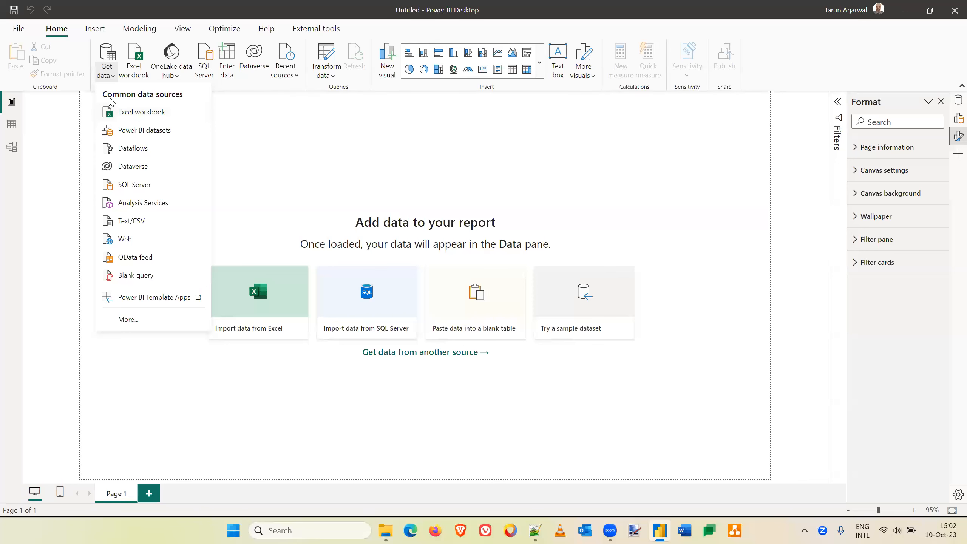
{"action": "left_click", "coordinate": [113, 55]}
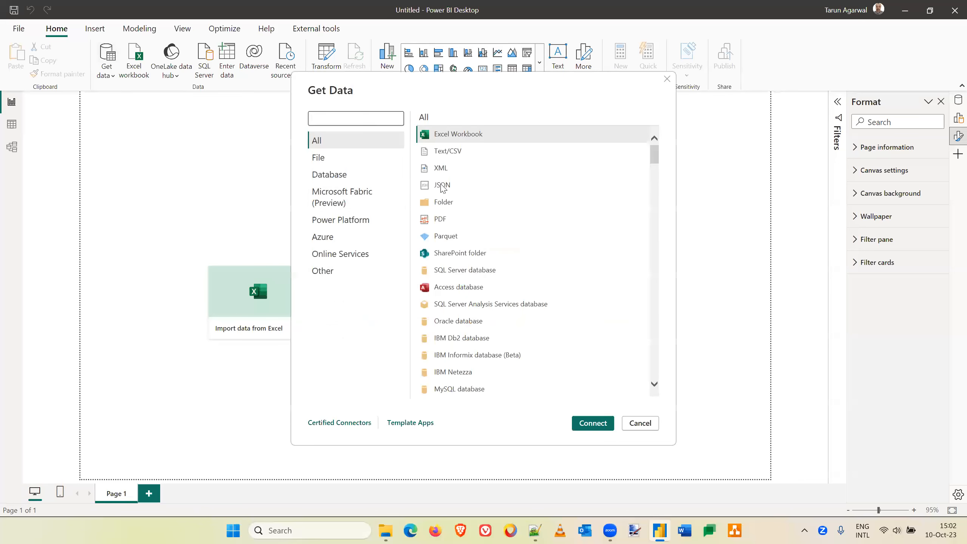
{"action": "left_click", "coordinate": [449, 203]}
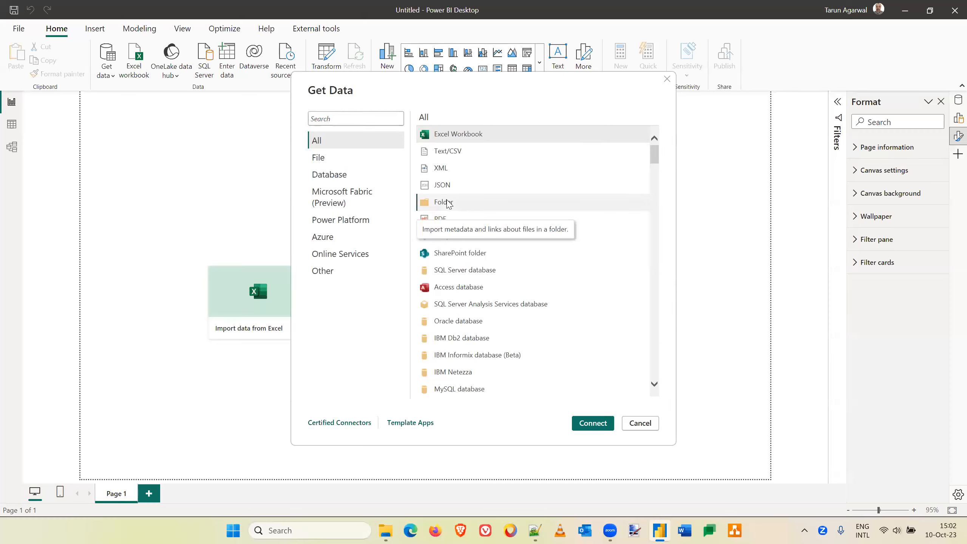
{"action": "left_click", "coordinate": [594, 424]}
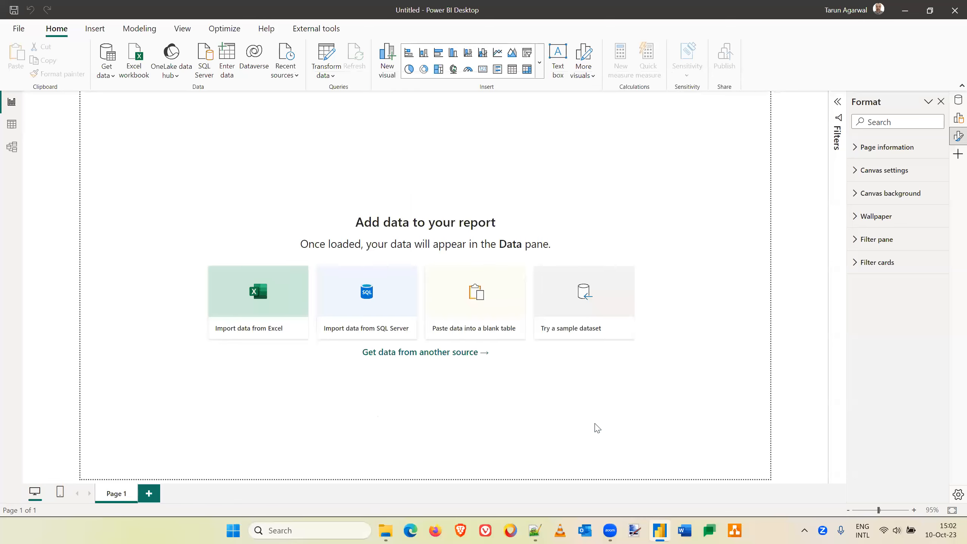
{"action": "type", "text": "C:\\Users\\Tarun\\OneDrive\\Documents\\Vantedge\\VPS\\Training\\Microsoft Power BI\\Samples"}
{"action": "type", "text": "\\"}
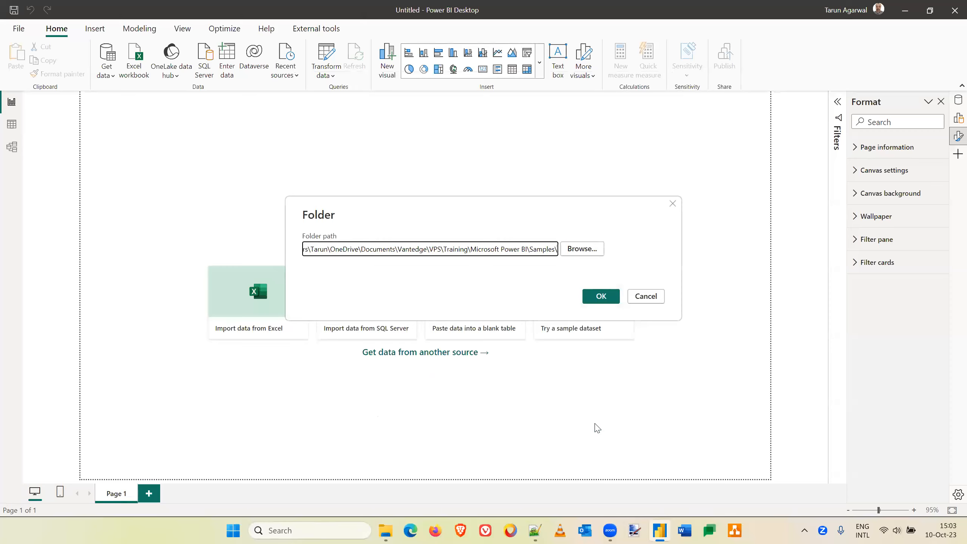
{"action": "type", "text": "Sales"}
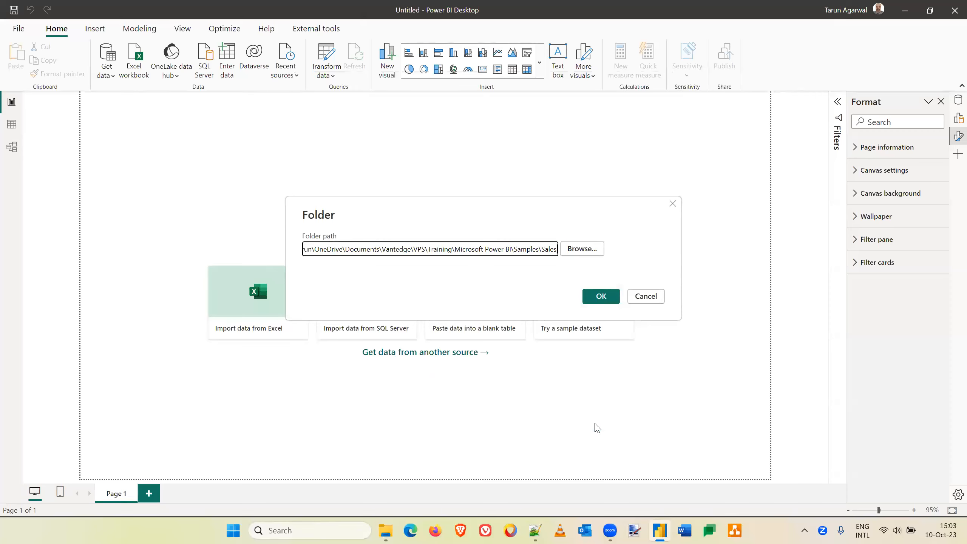
{"action": "type", "text": "_CSV"}
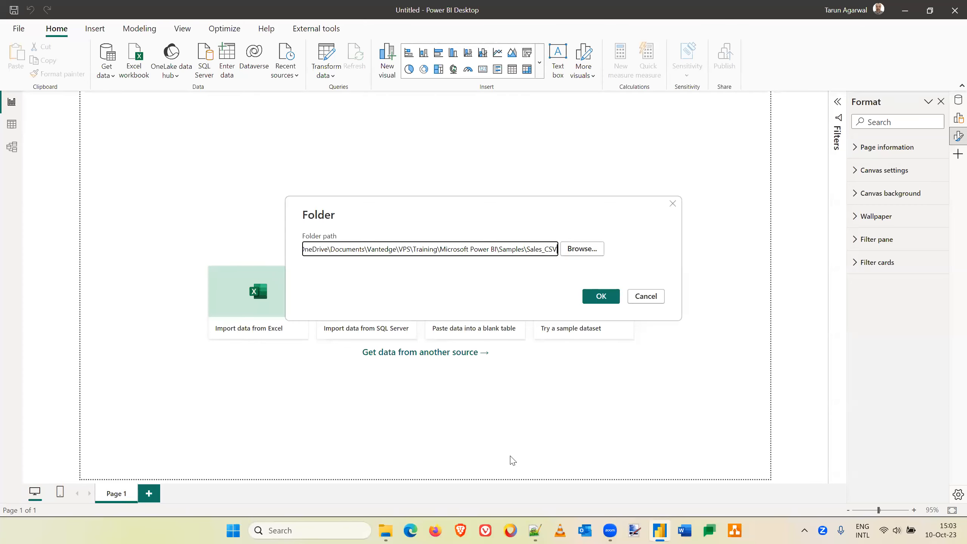
Switch to File Explorer and examine the yearly subfolders of Samples\Sales_CSV and the files inside 2006.
{"action": "left_click", "coordinate": [386, 531]}
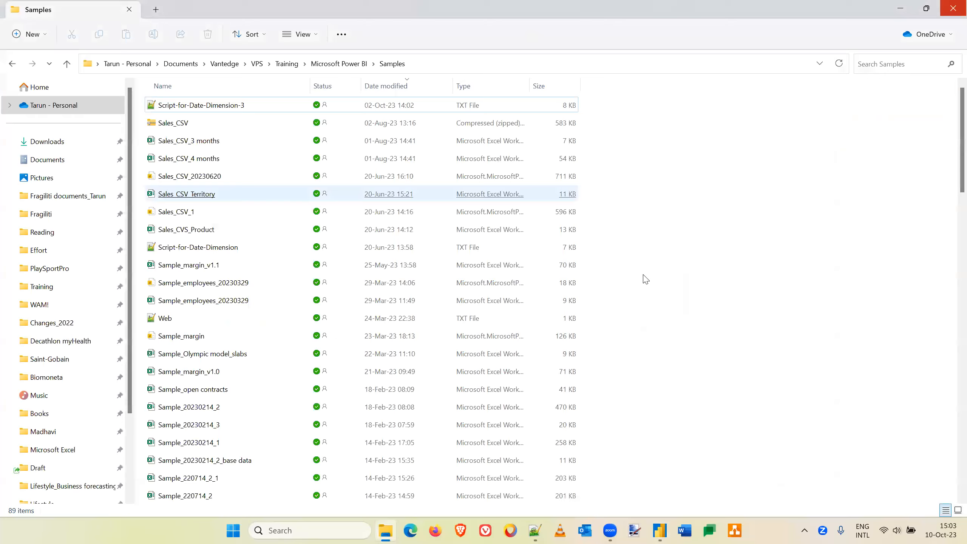
{"action": "scroll", "coordinate": [644, 280], "scroll_direction": "down", "scroll_amount": 20}
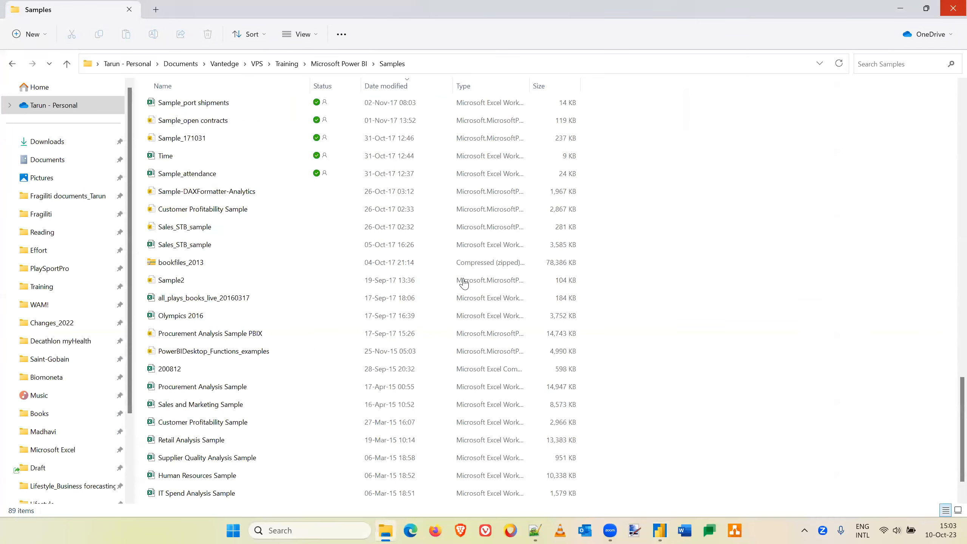
{"action": "scroll", "coordinate": [464, 284], "scroll_direction": "down", "scroll_amount": 3}
{"action": "left_click", "coordinate": [165, 355]}
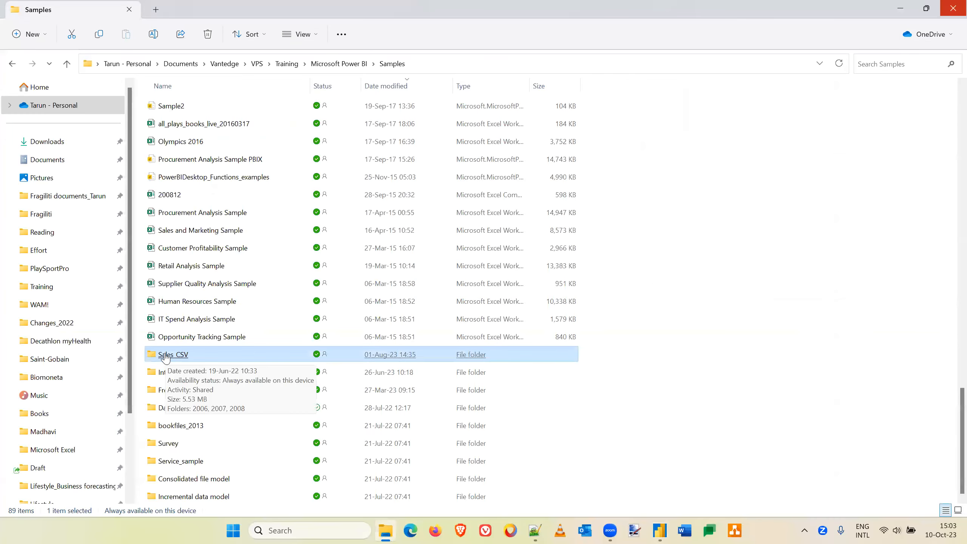
{"action": "double_click", "coordinate": [166, 355]}
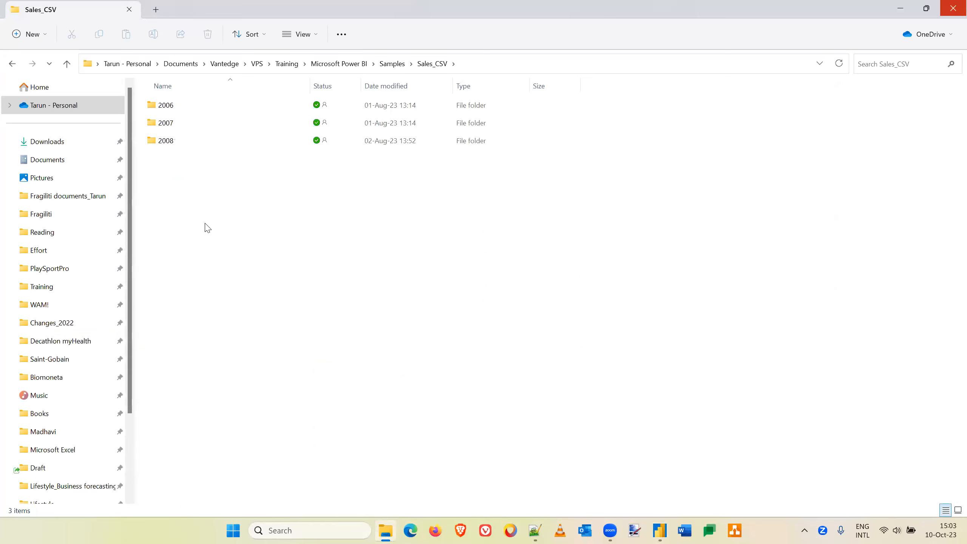
{"action": "left_click", "coordinate": [169, 111]}
{"action": "double_click", "coordinate": [168, 112]}
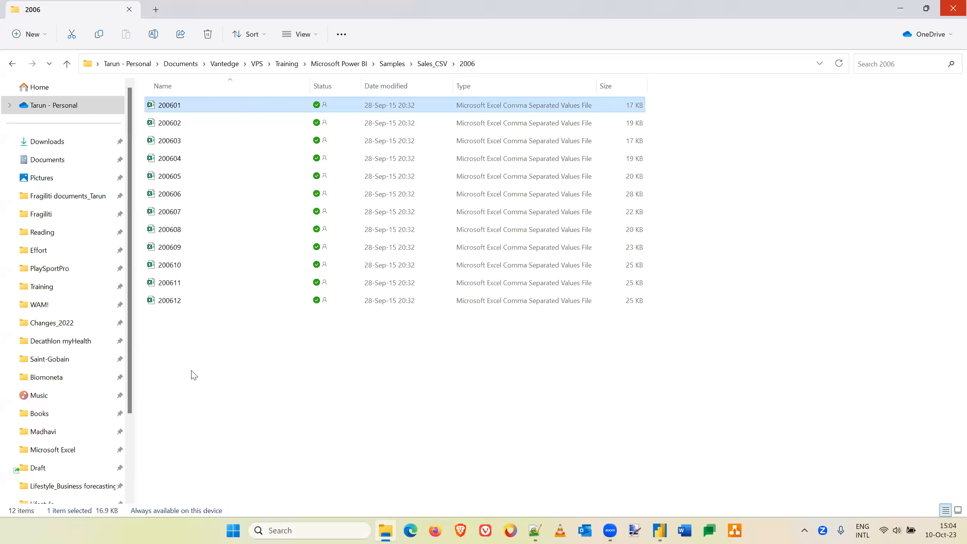
Go back up to the Sales_CSV folder in File Explorer and return to Power BI Desktop.
{"action": "key", "text": "alt+Tab"}
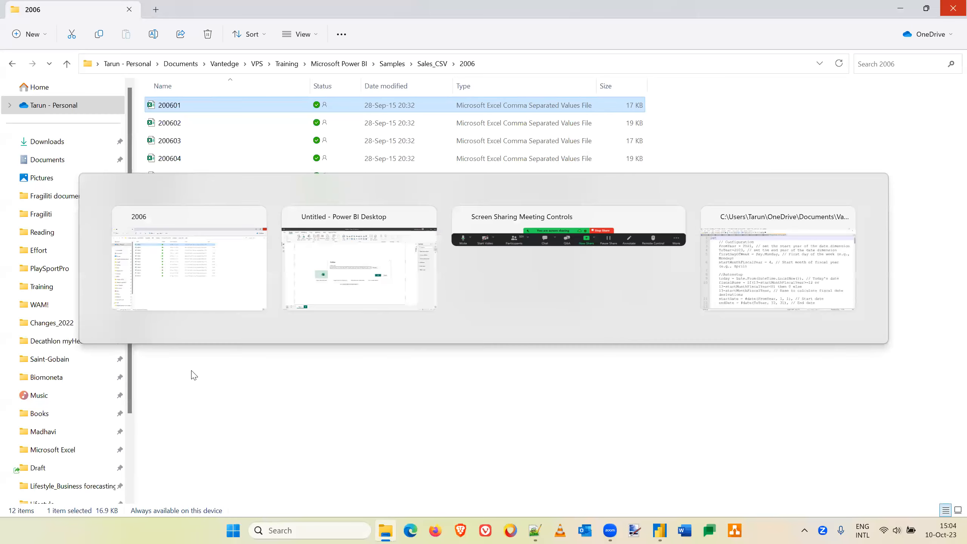
{"action": "key", "text": "alt+Tab"}
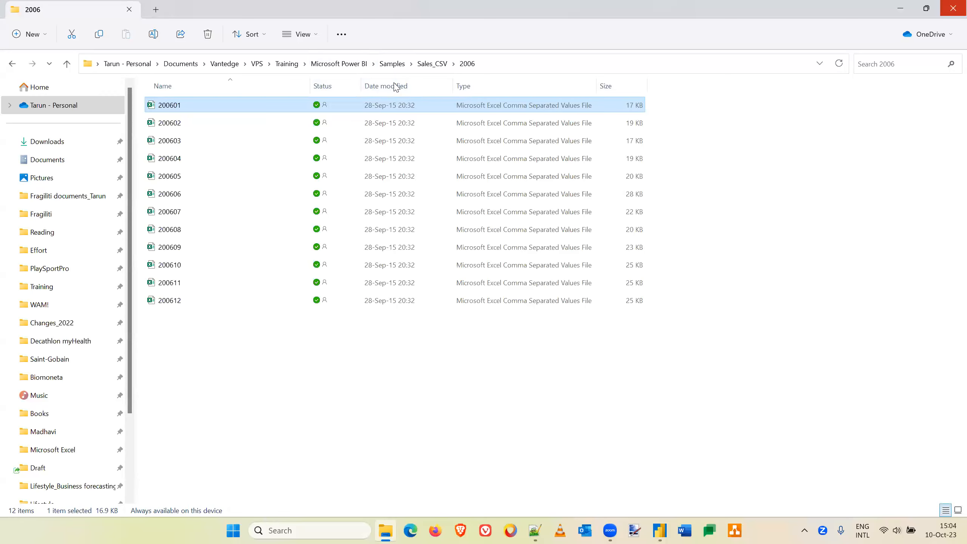
{"action": "key", "text": "alt+Tab"}
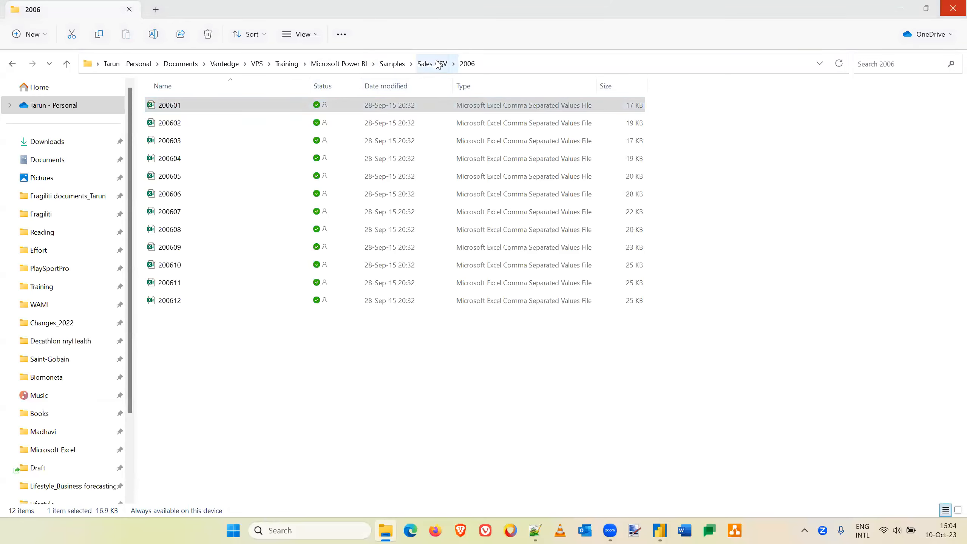
{"action": "left_click", "coordinate": [438, 64]}
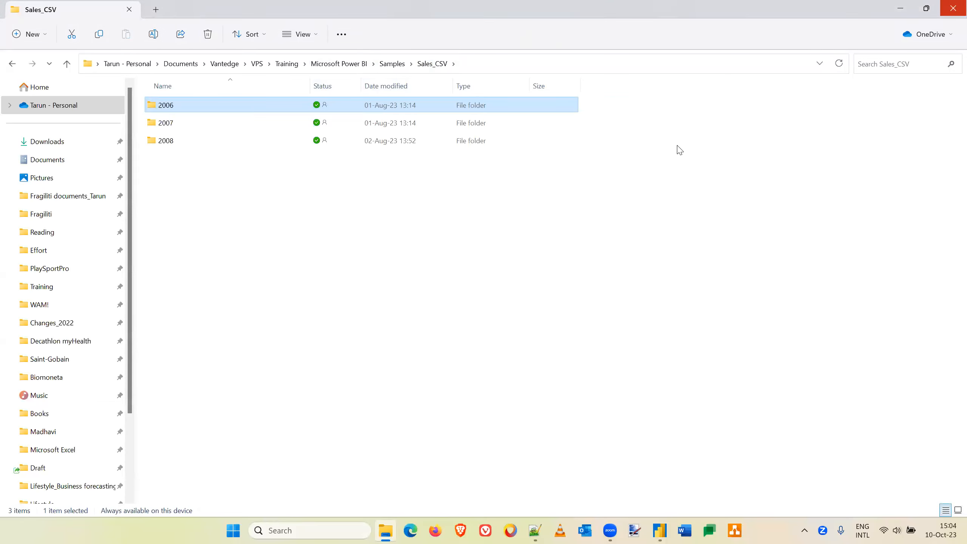
{"action": "key", "text": "alt+Tab"}
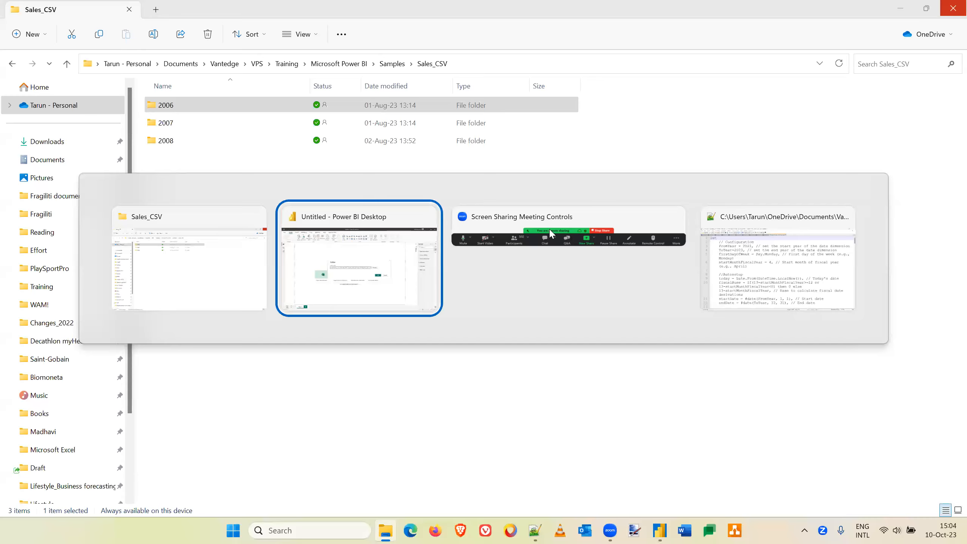
Combine and transform the folder's CSV files with the first file as sample and comma delimiter, and bring up the Power Query Editor.
{"action": "left_click", "coordinate": [605, 304]}
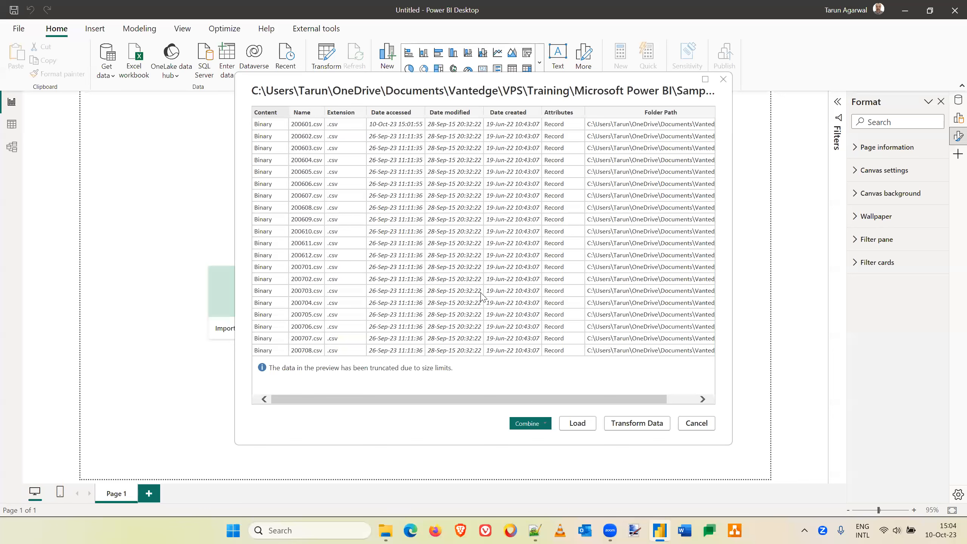
{"action": "left_click", "coordinate": [532, 426]}
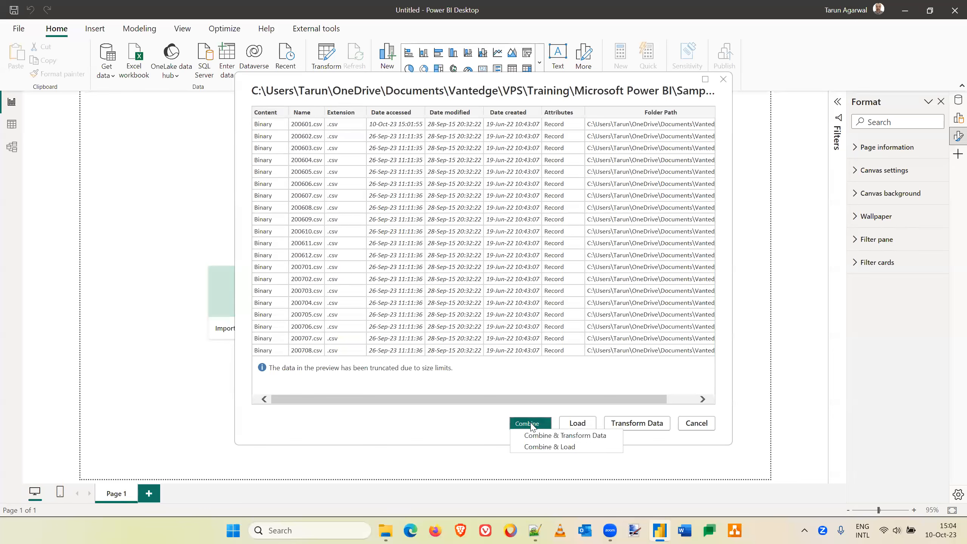
{"action": "left_click", "coordinate": [559, 436]}
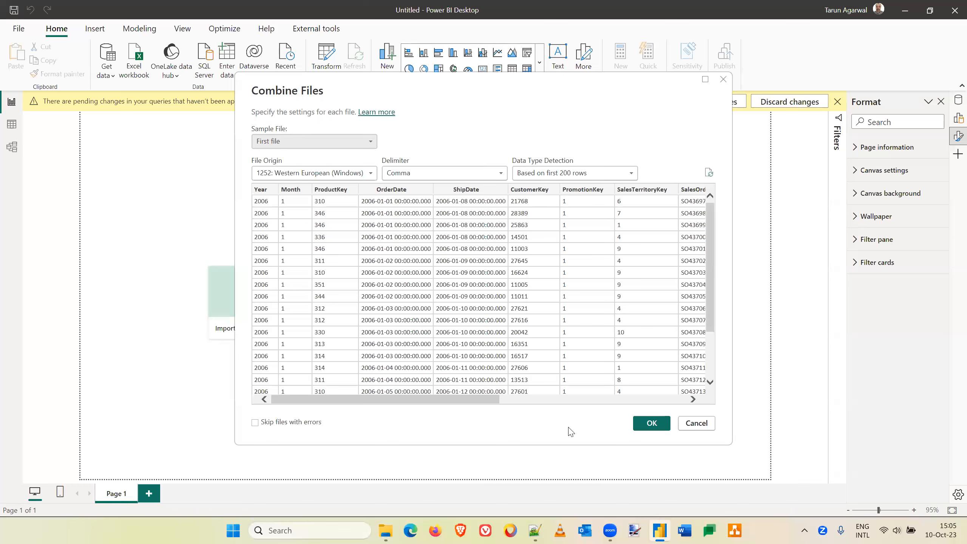
{"action": "left_click", "coordinate": [652, 424]}
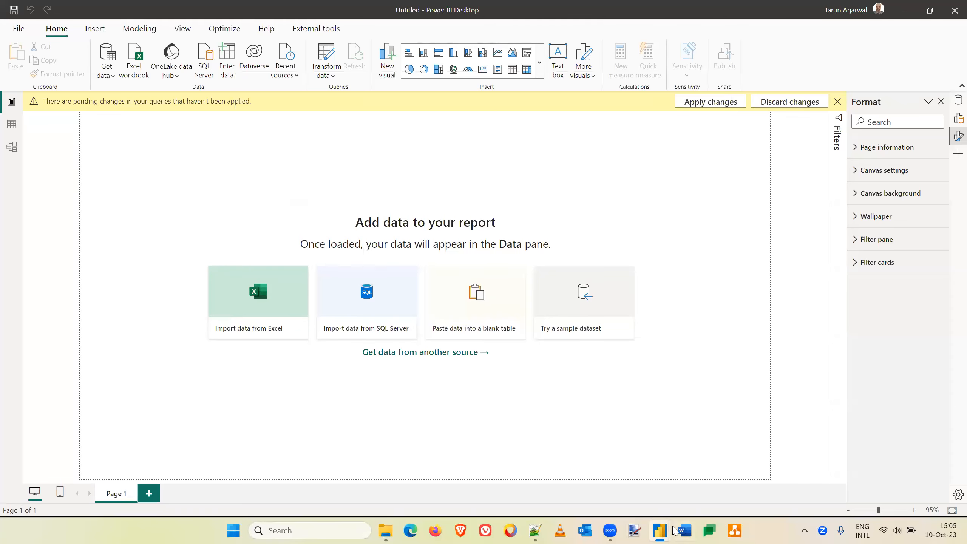
{"action": "mouse_move", "coordinate": [665, 531]}
{"action": "left_click", "coordinate": [703, 472]}
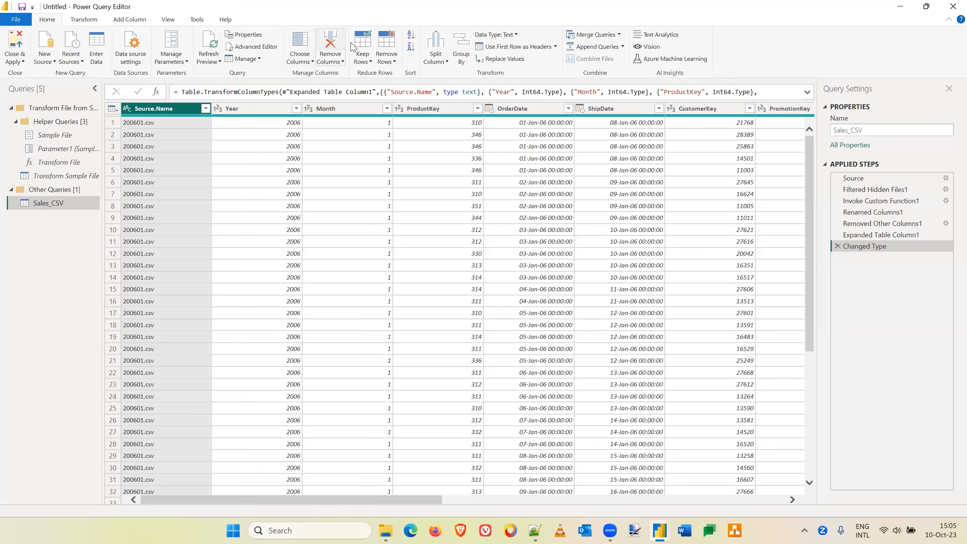
Remove the Source.Name column from the combined table and rename the query to Sales.
{"action": "left_click", "coordinate": [329, 37]}
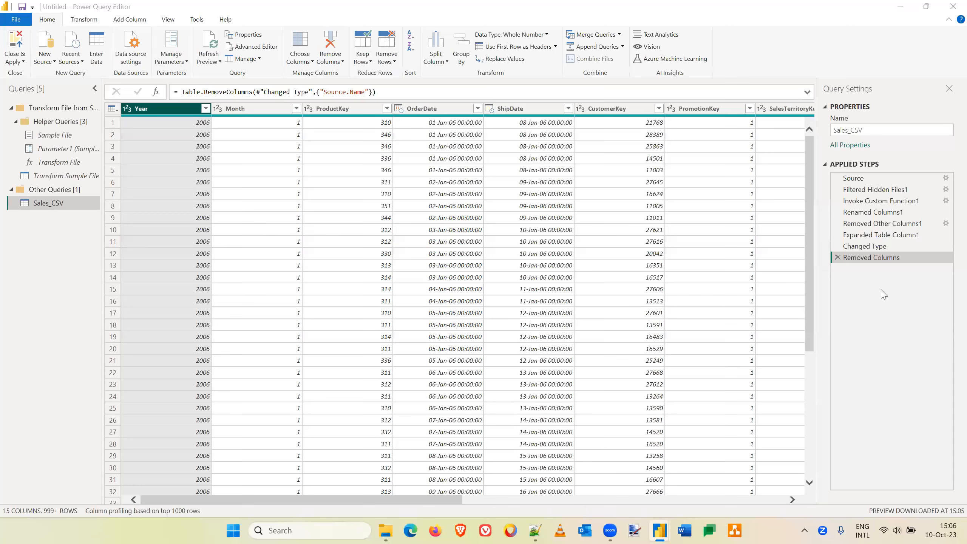
{"action": "left_click", "coordinate": [878, 130]}
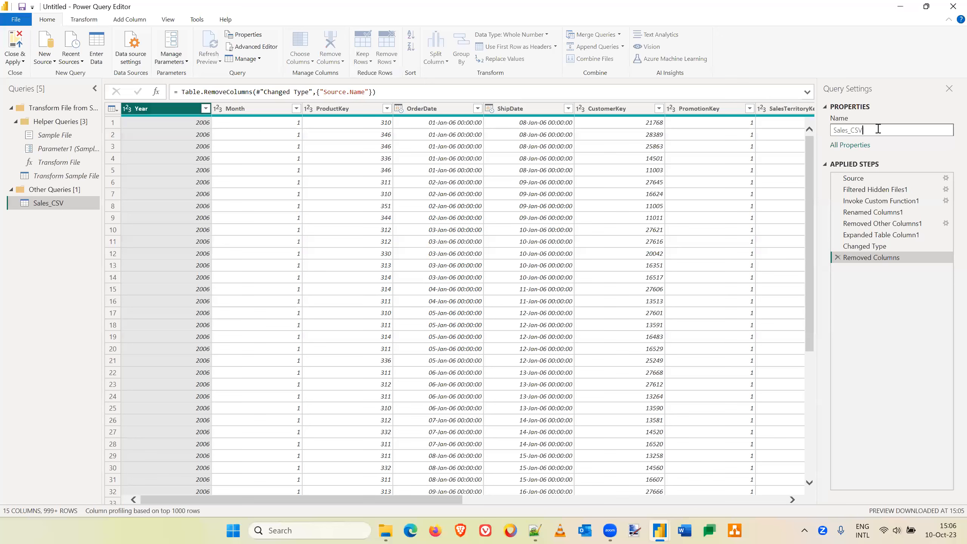
{"action": "key", "text": "BackSpace"}
{"action": "key", "text": "BackSpace"}
{"action": "key", "text": "BackSpace"}
{"action": "key", "text": "BackSpace"}
{"action": "key", "text": "Return"}
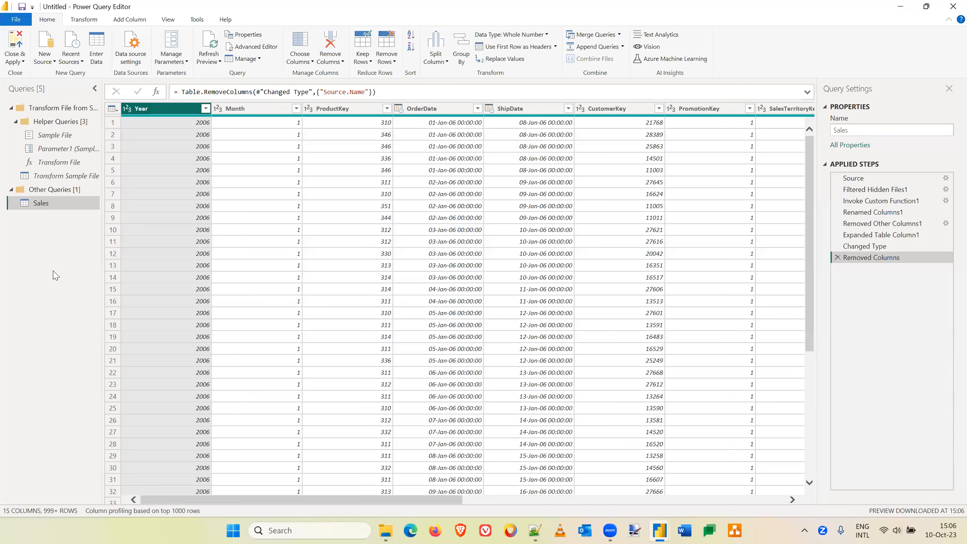
Close the query editor with its changes applied to the report, and hide the Data pane.
{"action": "left_click", "coordinate": [15, 43]}
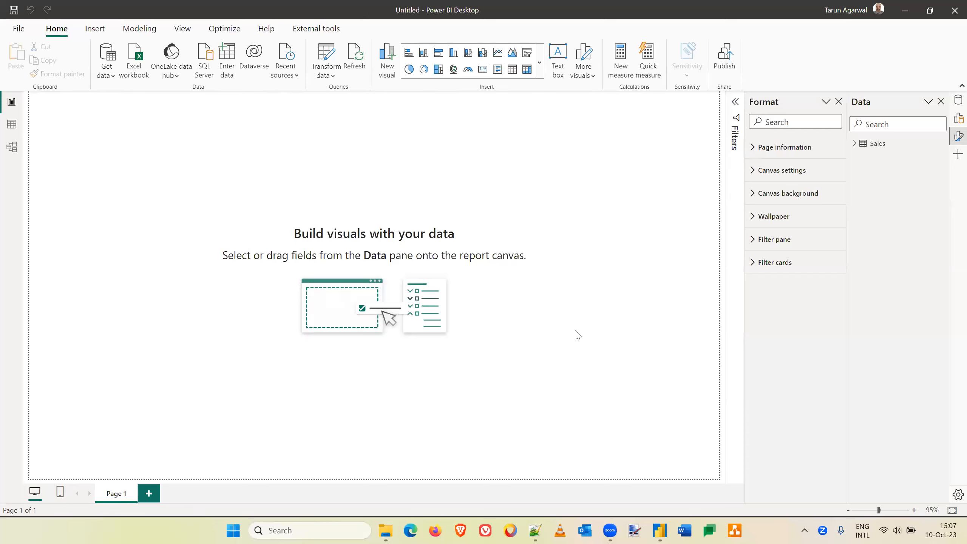
{"action": "left_click", "coordinate": [955, 100]}
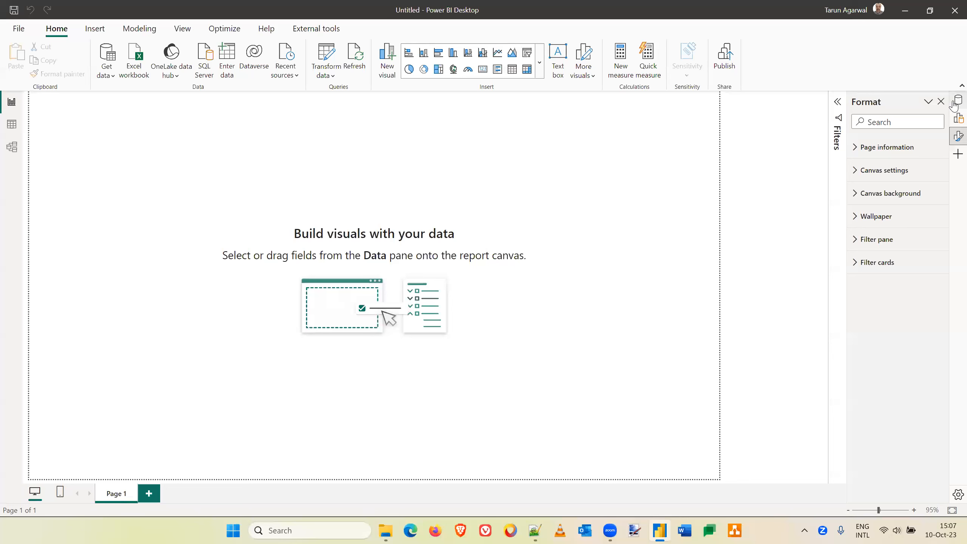
Show the Data pane again and expand the Sales table to list its fields.
{"action": "left_click", "coordinate": [958, 118]}
{"action": "left_click", "coordinate": [955, 102]}
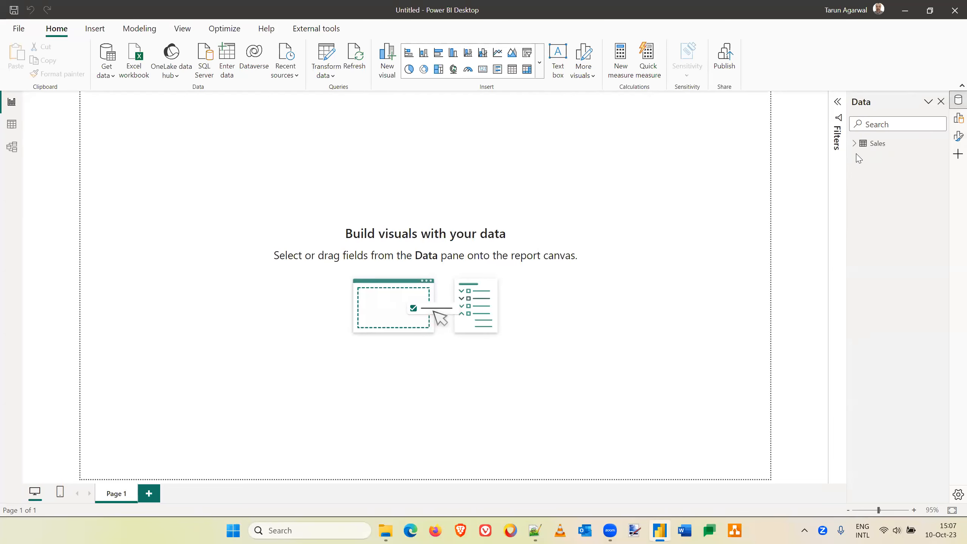
{"action": "mouse_move", "coordinate": [856, 149]}
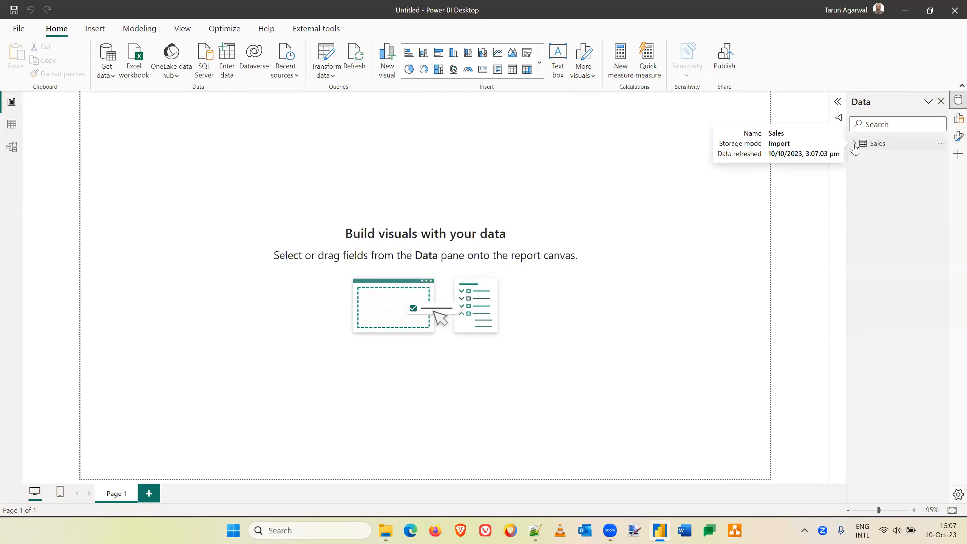
{"action": "left_click", "coordinate": [855, 145]}
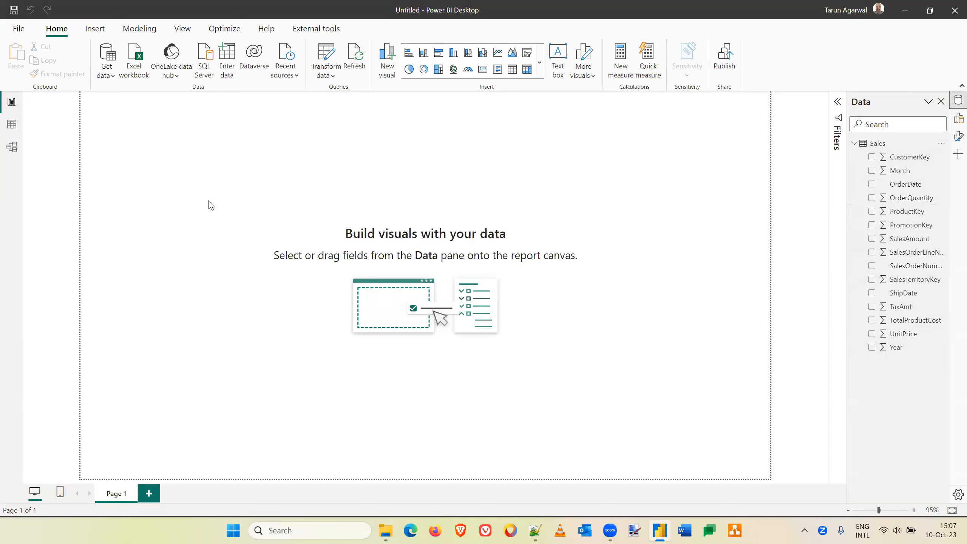
Look through the Sales table's rows and columns in Table view, and return to Report view.
{"action": "left_click", "coordinate": [12, 126]}
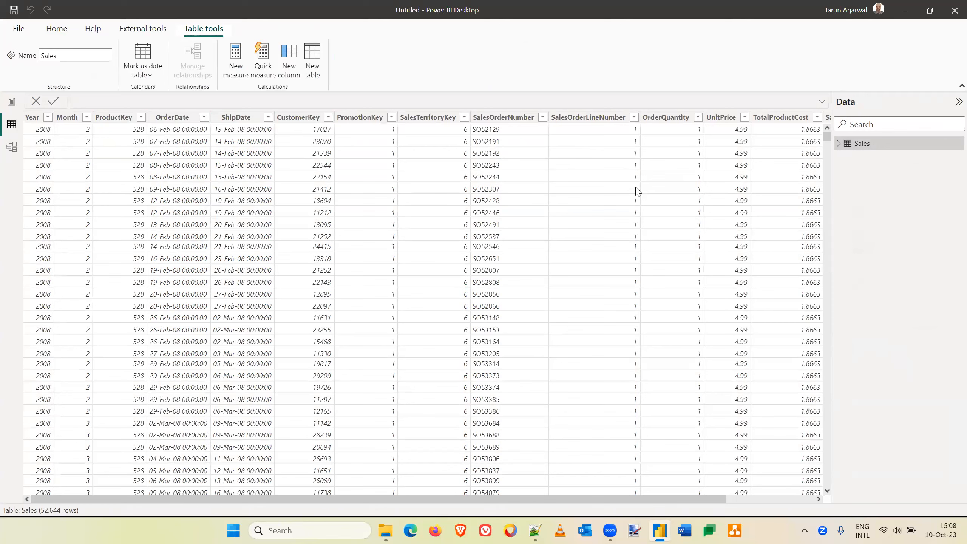
{"action": "scroll", "coordinate": [638, 192], "scroll_direction": "right", "scroll_amount": 5}
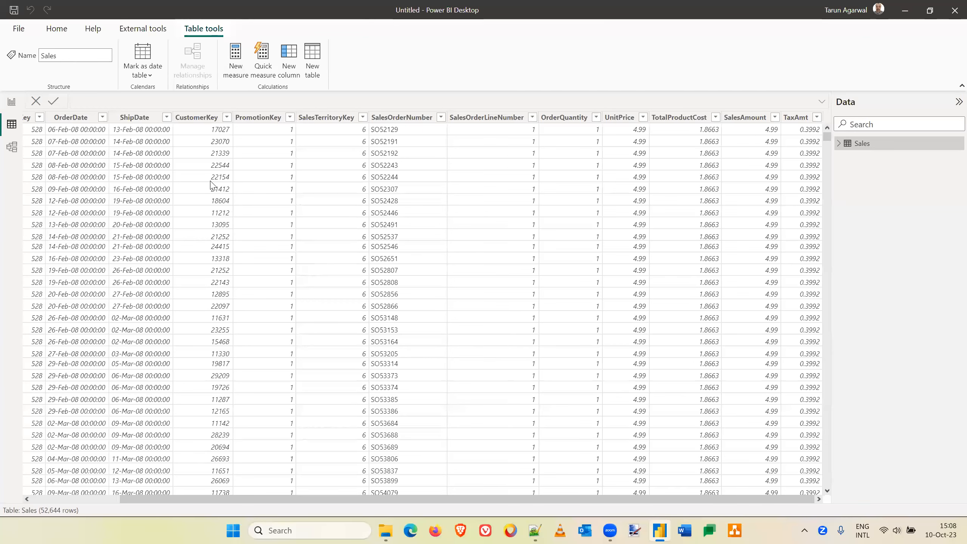
{"action": "scroll", "coordinate": [210, 185], "scroll_direction": "left", "scroll_amount": 3}
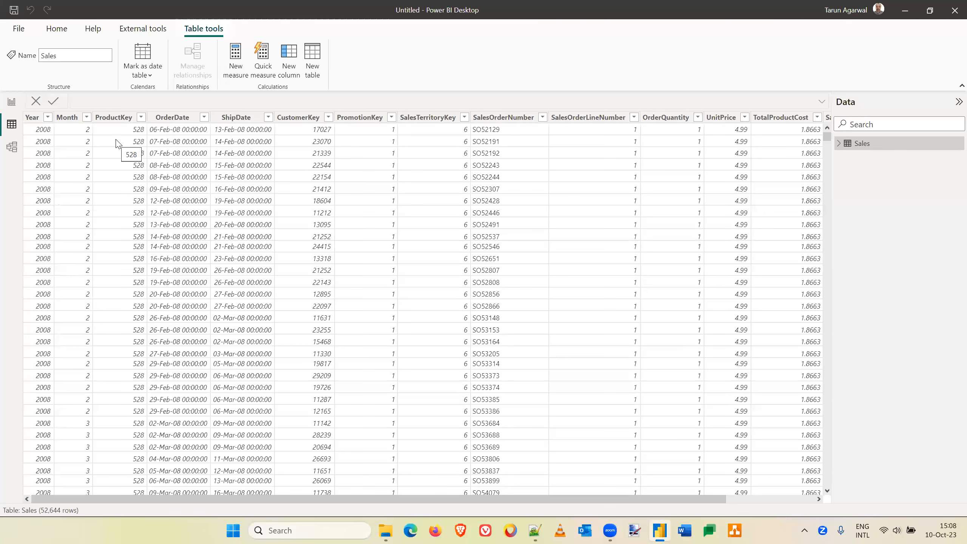
{"action": "left_click", "coordinate": [12, 105]}
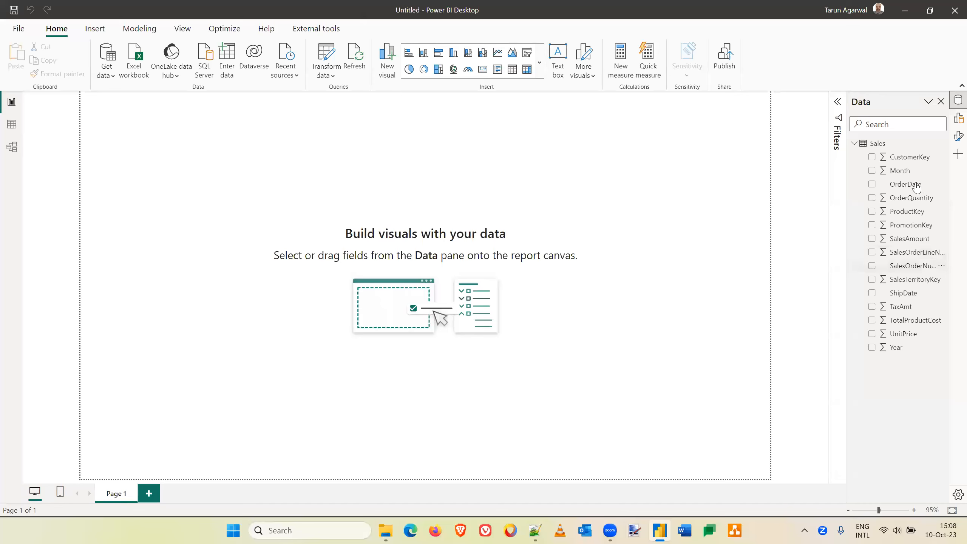
Build a line chart of SalesAmount by OrderDate on the report page and enlarge it to span most of the page.
{"action": "left_click_drag", "start_coordinate": [916, 188], "coordinate": [207, 164]}
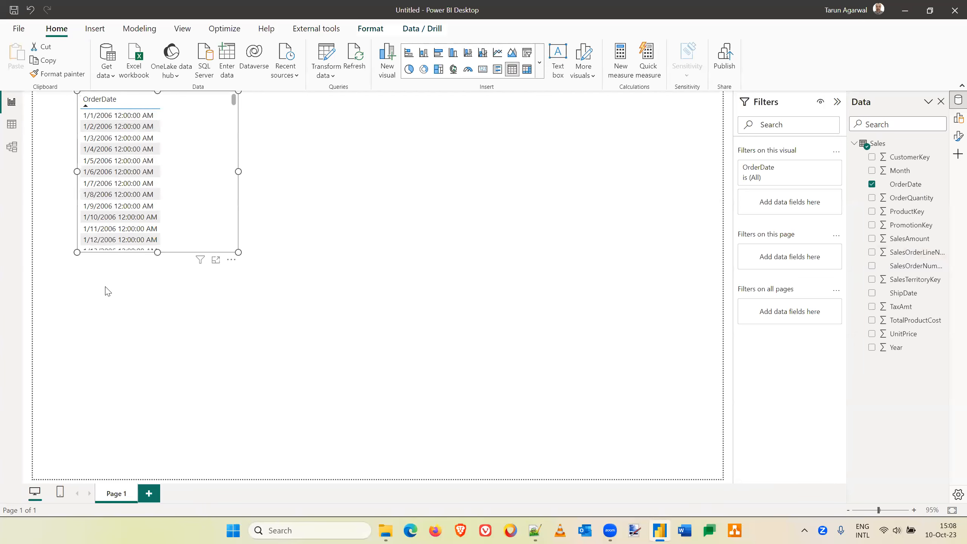
{"action": "left_click_drag", "start_coordinate": [158, 253], "coordinate": [140, 449]}
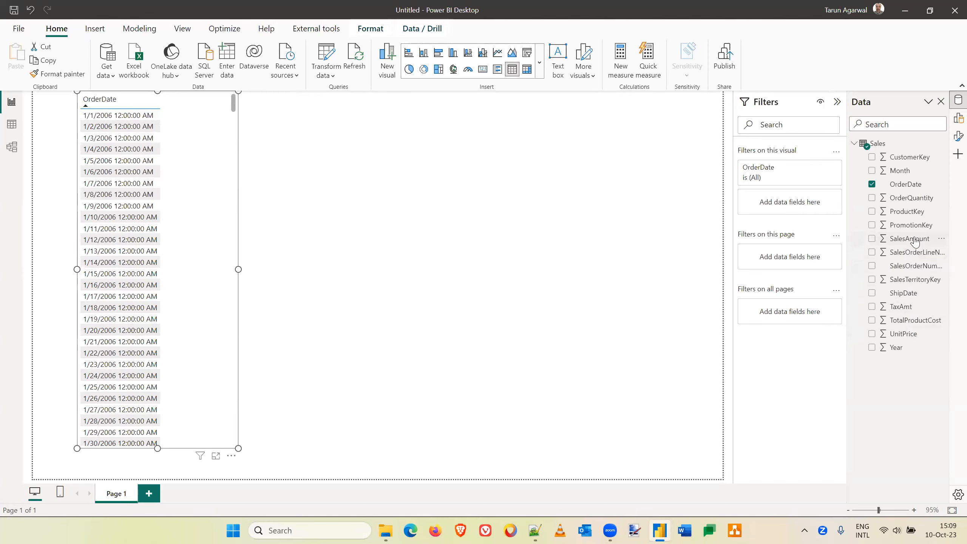
{"action": "left_click_drag", "start_coordinate": [916, 241], "coordinate": [203, 173]}
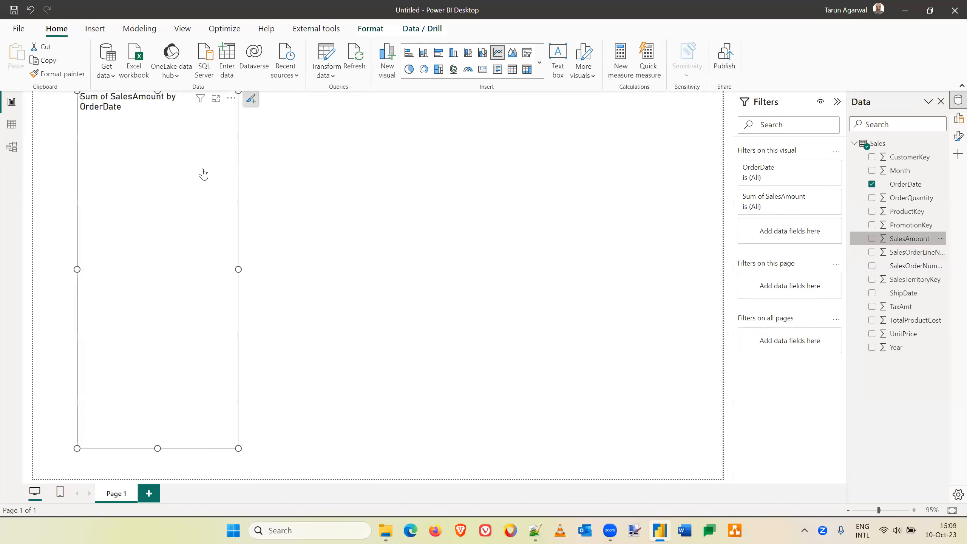
{"action": "left_click_drag", "start_coordinate": [238, 269], "coordinate": [420, 270]}
{"action": "left_click_drag", "start_coordinate": [565, 306], "coordinate": [650, 314]}
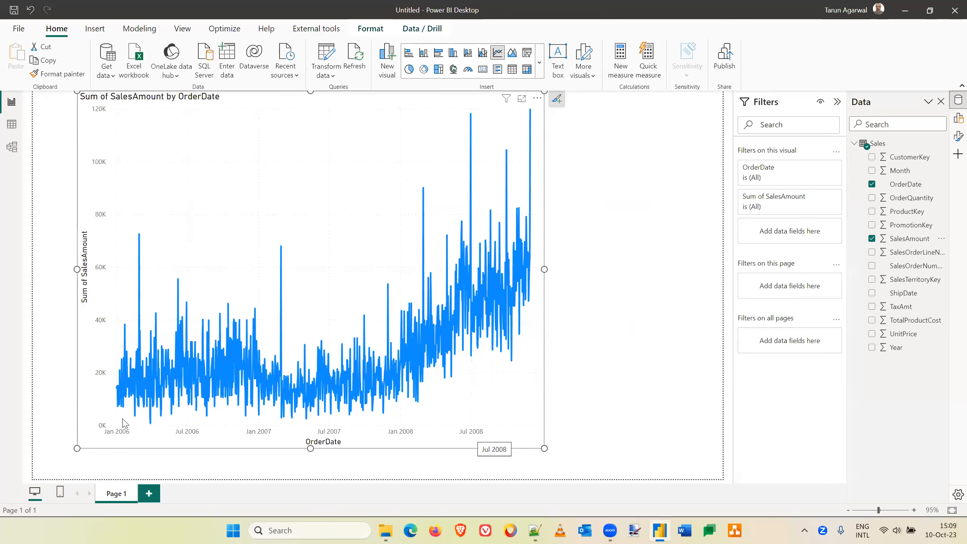
Examine the chart and the aggregation options available for its OrderDate field.
{"action": "mouse_move", "coordinate": [115, 351]}
{"action": "left_click", "coordinate": [958, 118]}
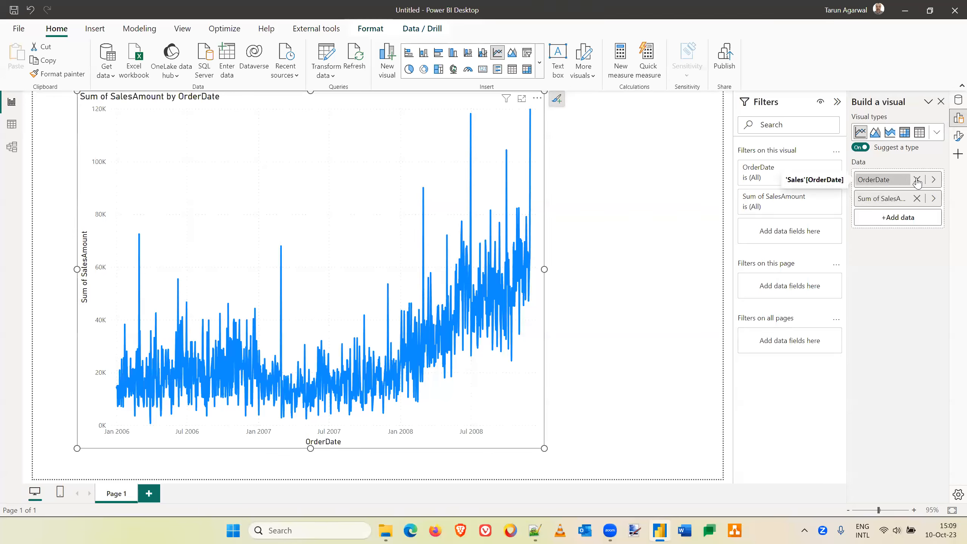
{"action": "left_click", "coordinate": [934, 180]}
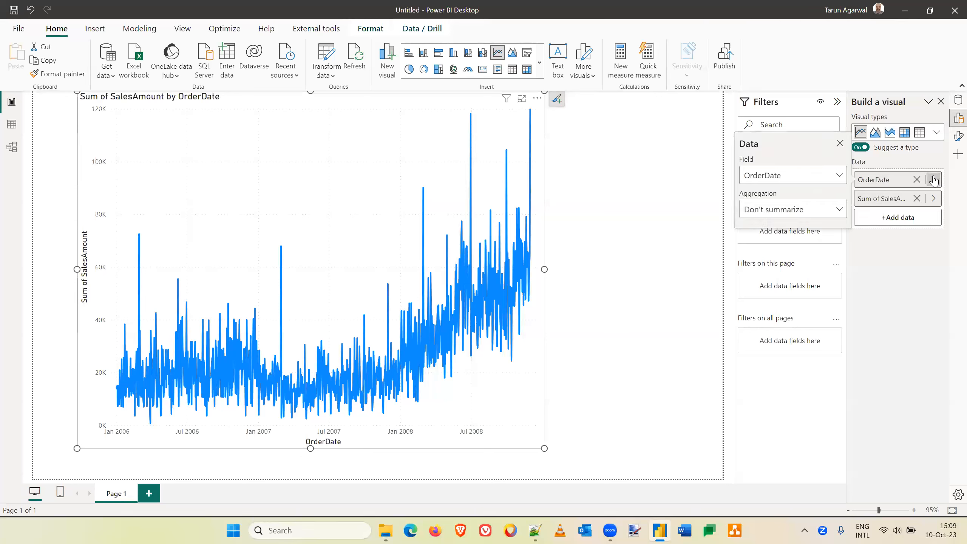
{"action": "left_click", "coordinate": [841, 211]}
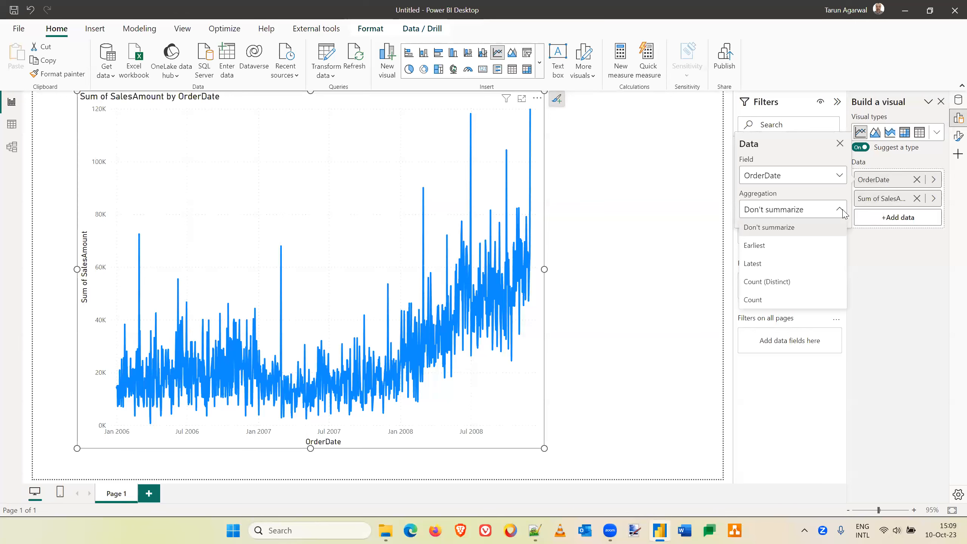
{"action": "left_click", "coordinate": [841, 211]}
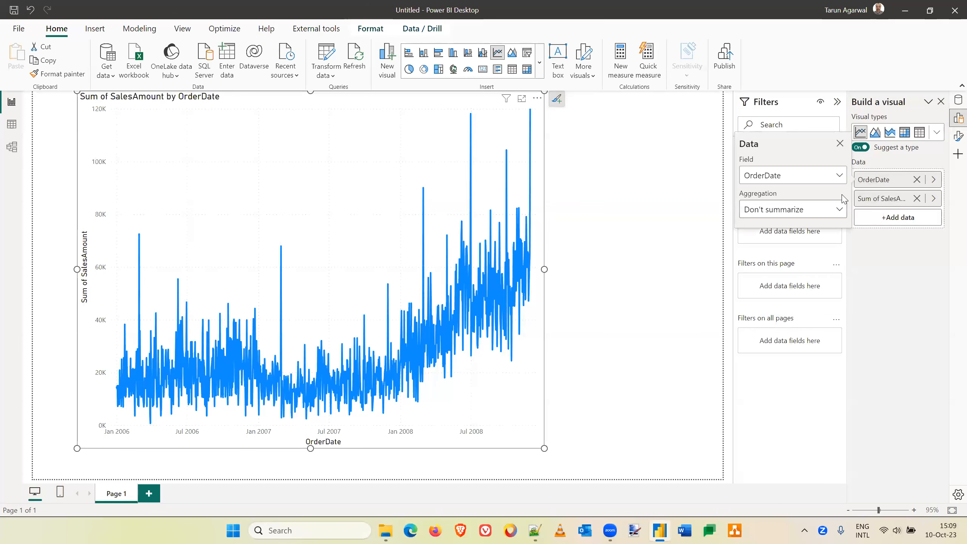
Try the Earliest aggregation on the chart's OrderDate field, restore Don't summarize, and deselect the chart.
{"action": "right_click", "coordinate": [884, 180]}
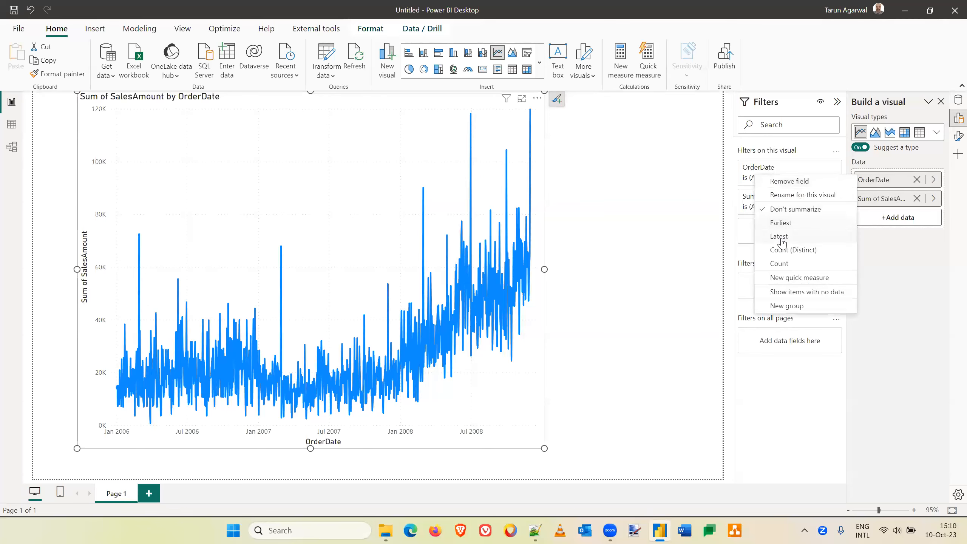
{"action": "left_click", "coordinate": [781, 224]}
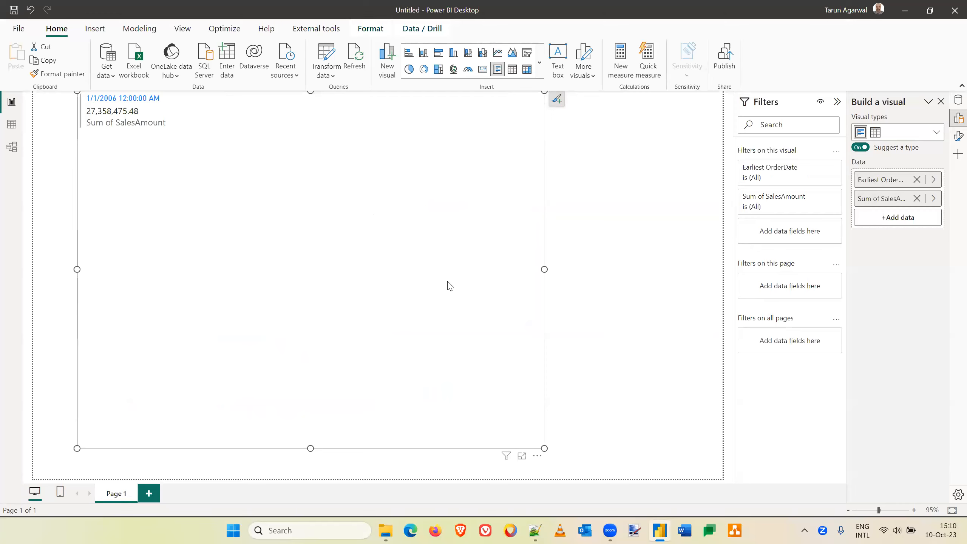
{"action": "right_click", "coordinate": [890, 185]}
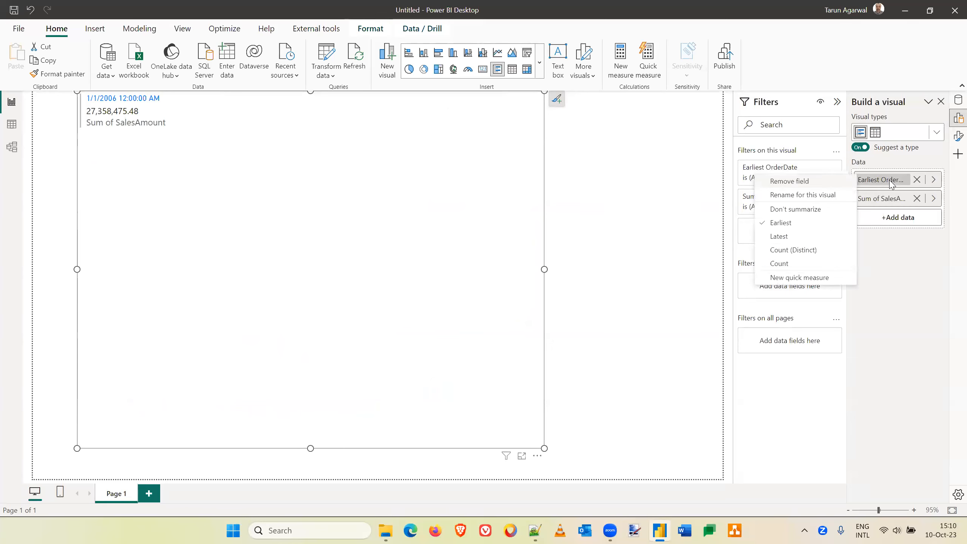
{"action": "left_click", "coordinate": [810, 214]}
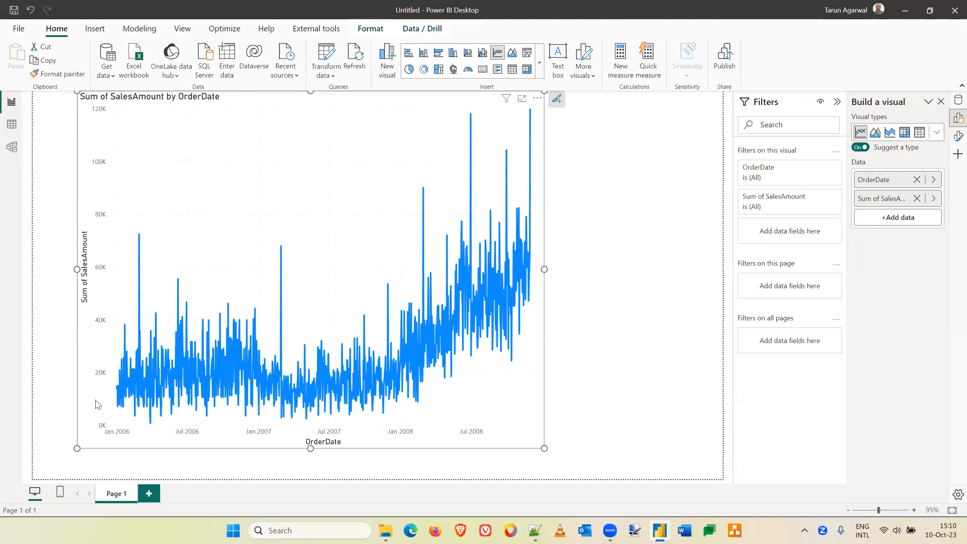
{"action": "mouse_move", "coordinate": [116, 404]}
{"action": "left_click", "coordinate": [623, 316]}
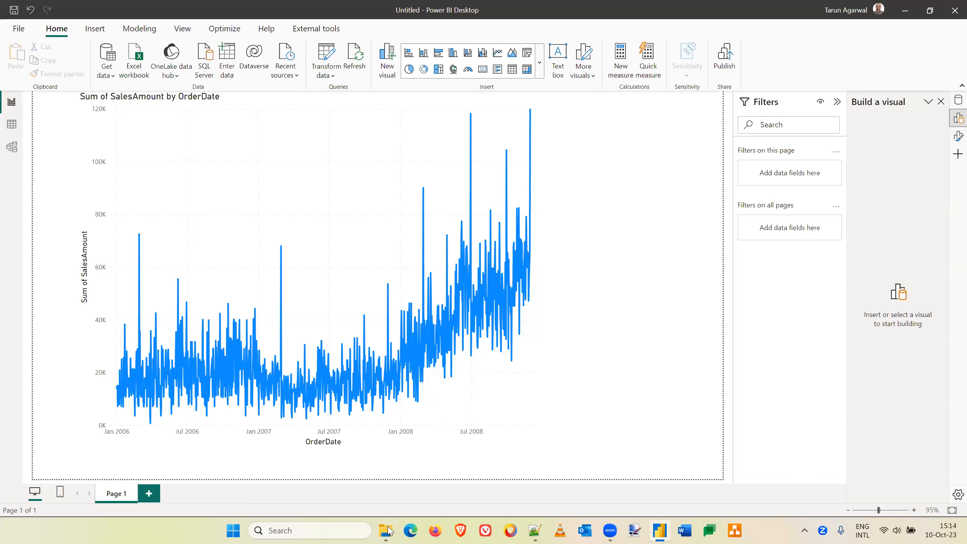
Switch to Notepad++ and read through Script-for-Date-Dimension-3.txt from its configuration lines to the end.
{"action": "mouse_move", "coordinate": [389, 531]}
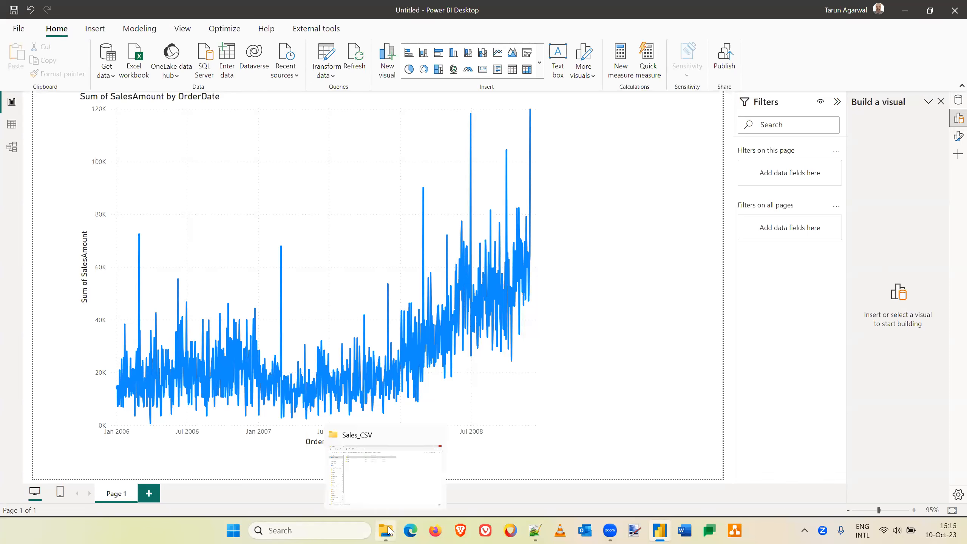
{"action": "left_click", "coordinate": [534, 531]}
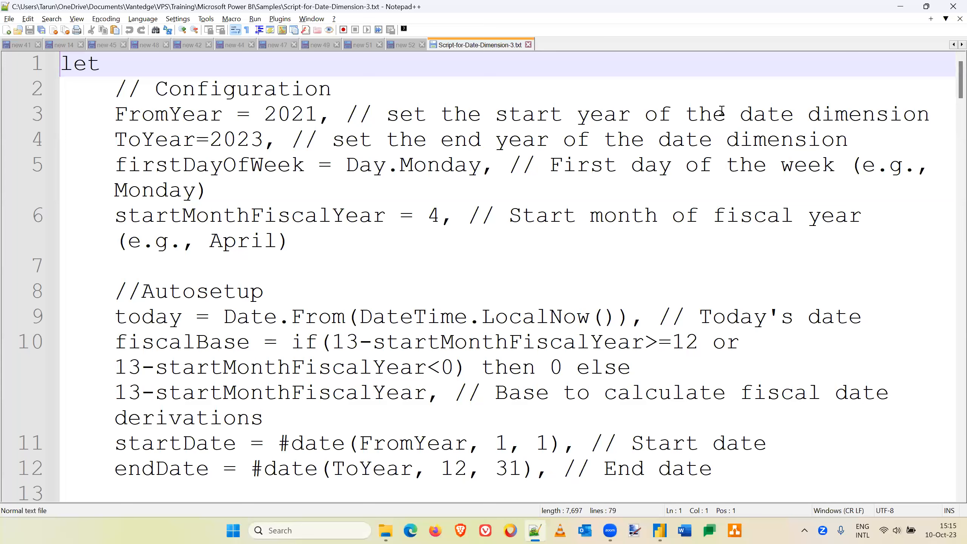
{"action": "left_click", "coordinate": [96, 73]}
{"action": "scroll", "coordinate": [201, 260], "scroll_direction": "down", "scroll_amount": 8}
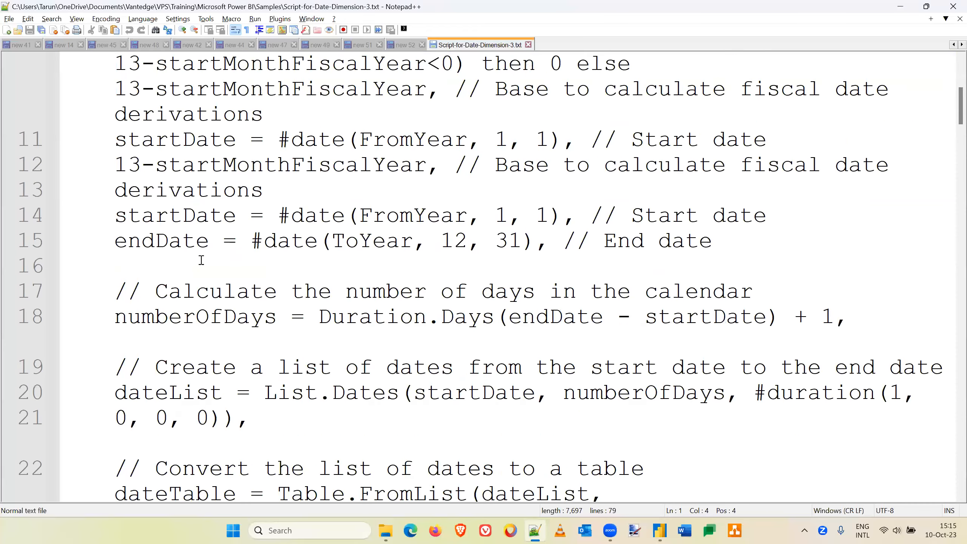
{"action": "scroll", "coordinate": [202, 260], "scroll_direction": "down", "scroll_amount": 4}
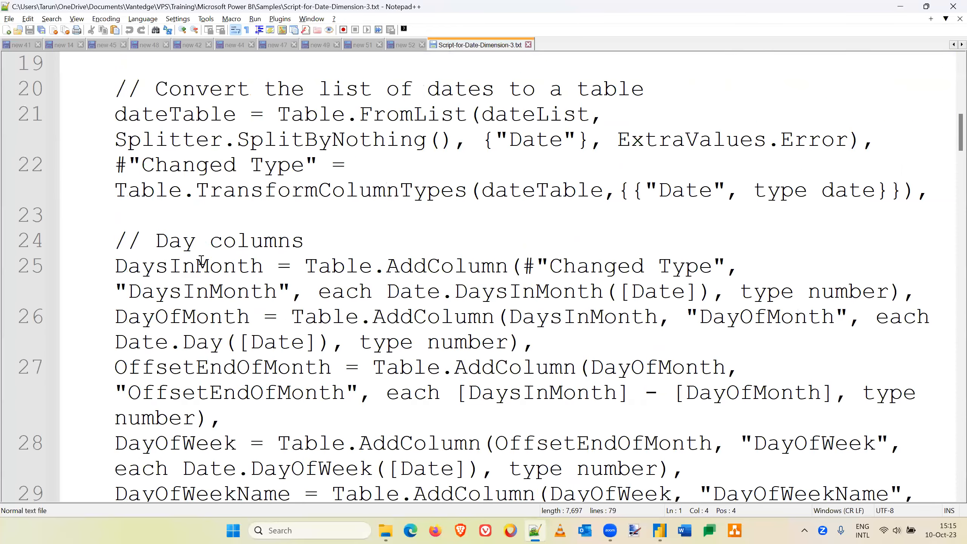
{"action": "scroll", "coordinate": [201, 260], "scroll_direction": "down", "scroll_amount": 10}
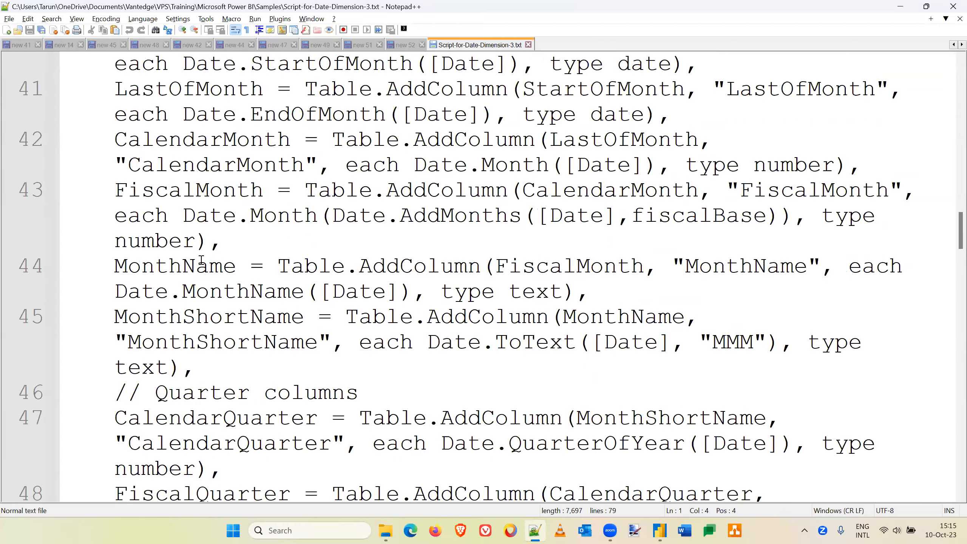
{"action": "scroll", "coordinate": [202, 260], "scroll_direction": "down", "scroll_amount": 10}
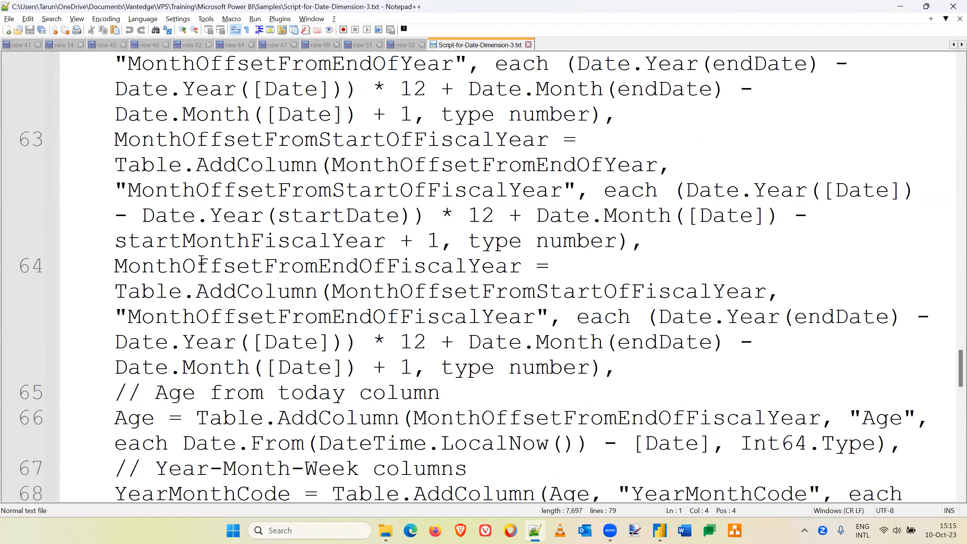
{"action": "scroll", "coordinate": [202, 261], "scroll_direction": "down", "scroll_amount": 5}
{"action": "scroll", "coordinate": [202, 260], "scroll_direction": "up", "scroll_amount": 10}
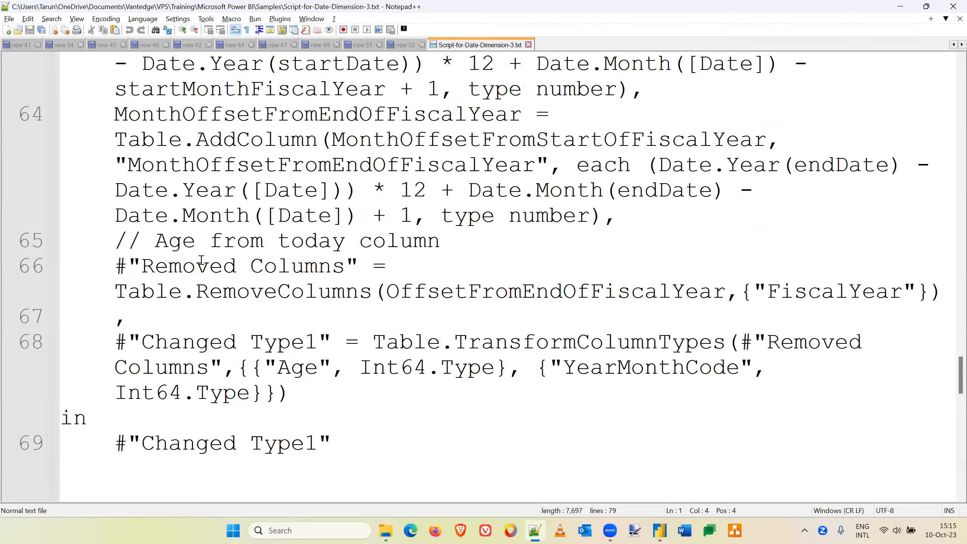
{"action": "scroll", "coordinate": [201, 260], "scroll_direction": "up", "scroll_amount": 20}
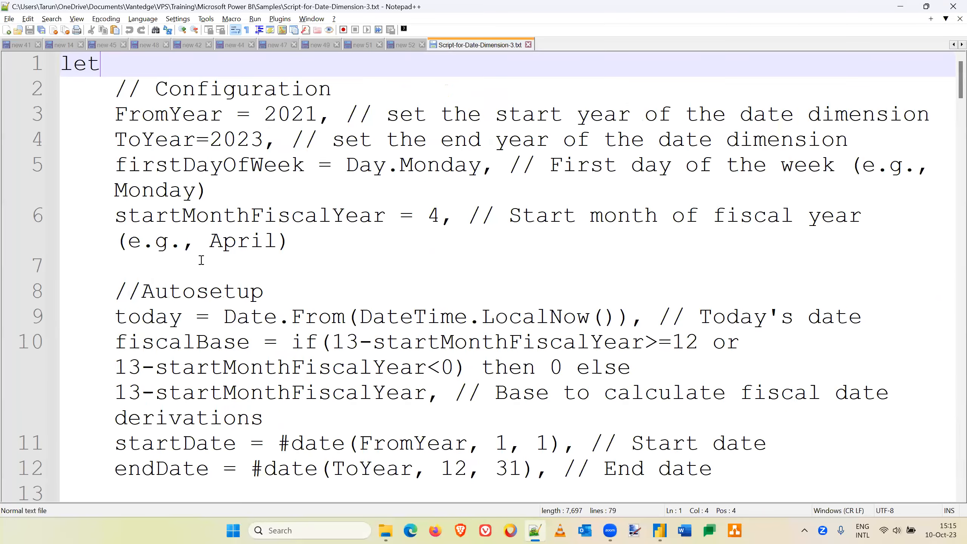
Select the entire date dimension script, switch back to Power BI Desktop, and bring up the Power Query Editor.
{"action": "key", "text": "ctrl+a"}
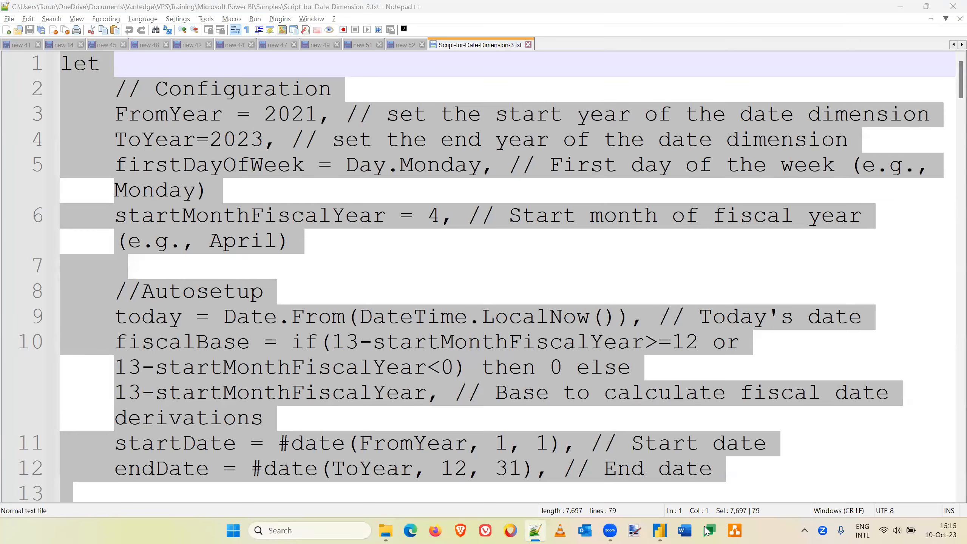
{"action": "left_click", "coordinate": [661, 531]}
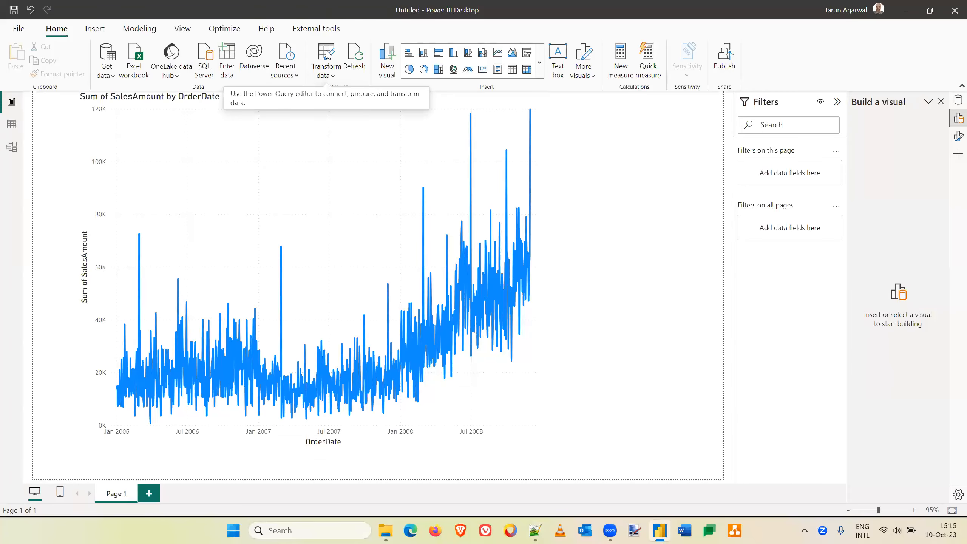
{"action": "left_click", "coordinate": [326, 55]}
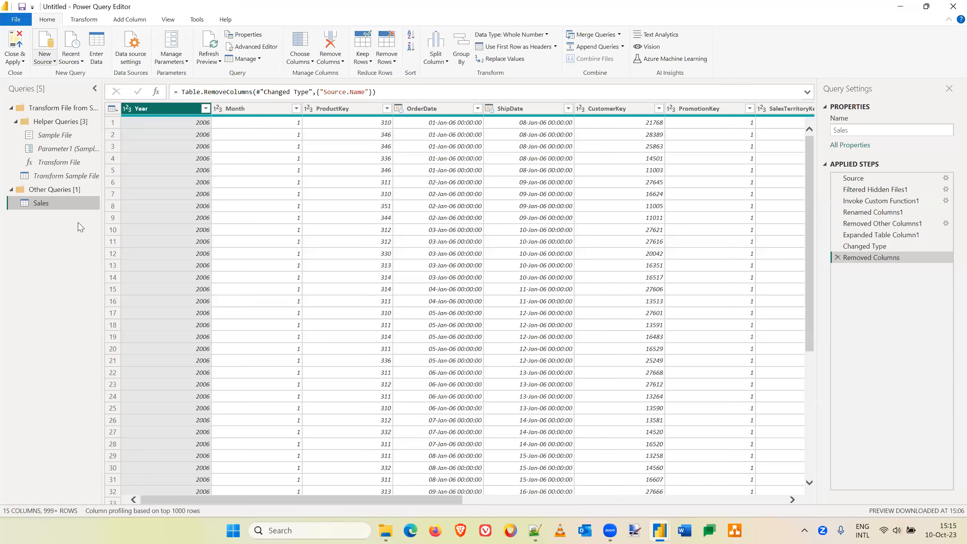
Create a blank query and rename it Dates.
{"action": "left_click", "coordinate": [53, 64]}
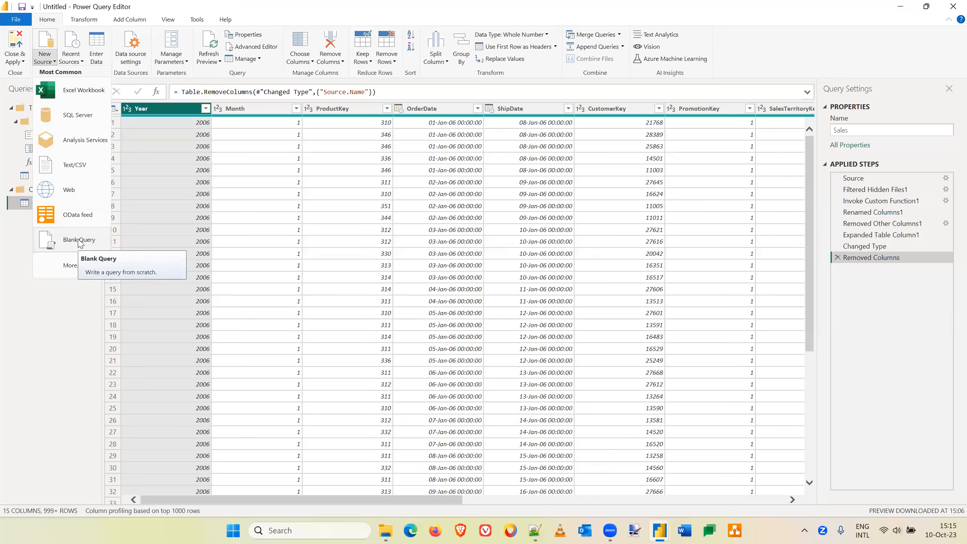
{"action": "left_click", "coordinate": [79, 241]}
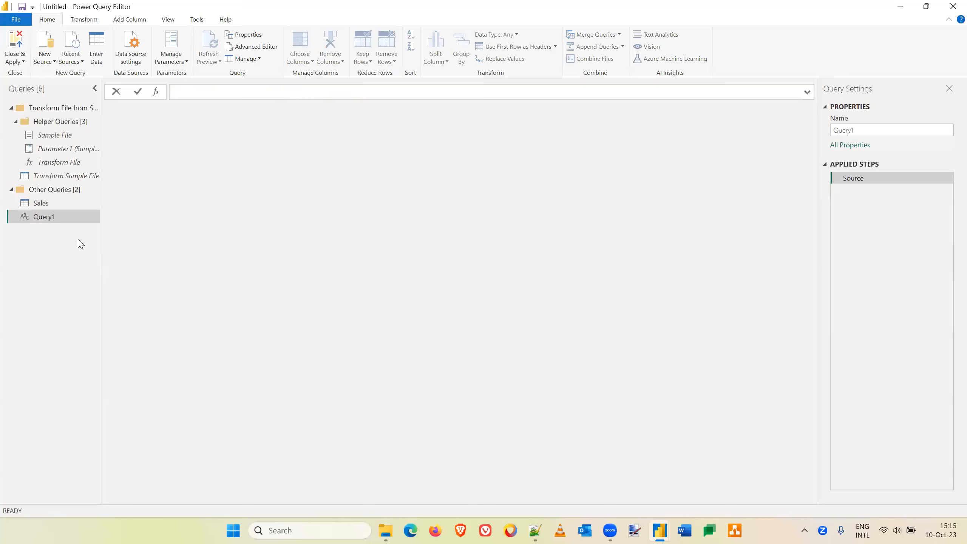
{"action": "left_click", "coordinate": [42, 220]}
{"action": "double_click", "coordinate": [42, 217]}
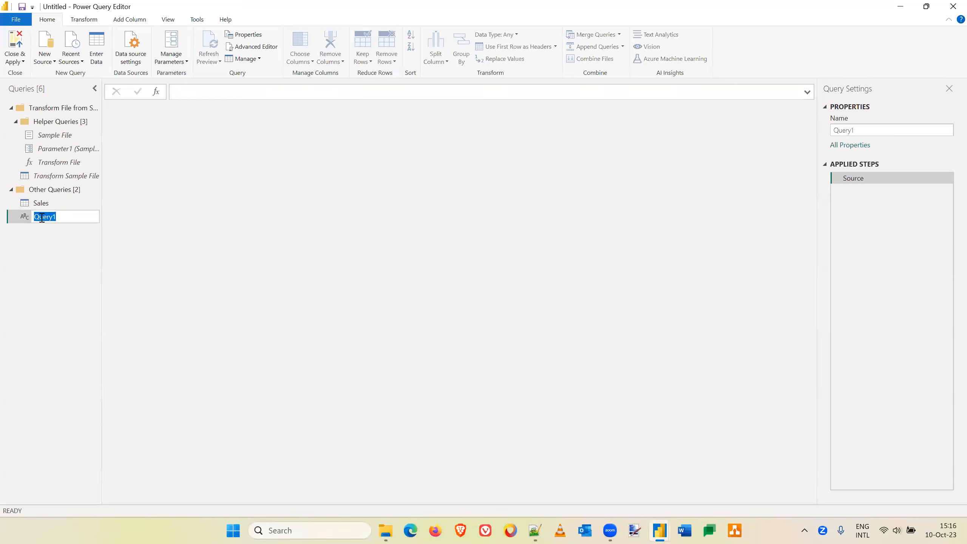
{"action": "type", "text": "Dates"}
{"action": "key", "text": "Return"}
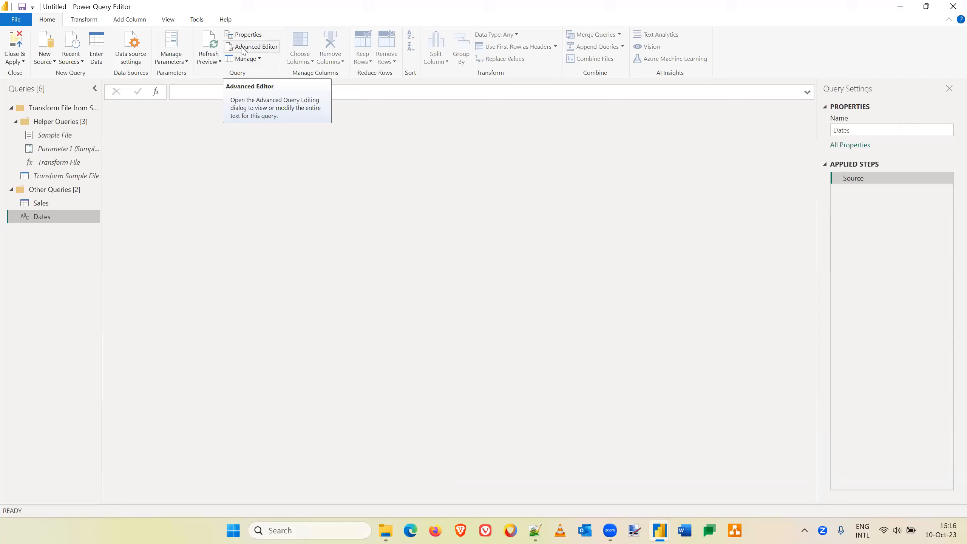
Replace the Dates query's default code with the copied date dimension script in the Advanced Editor.
{"action": "left_click", "coordinate": [258, 49]}
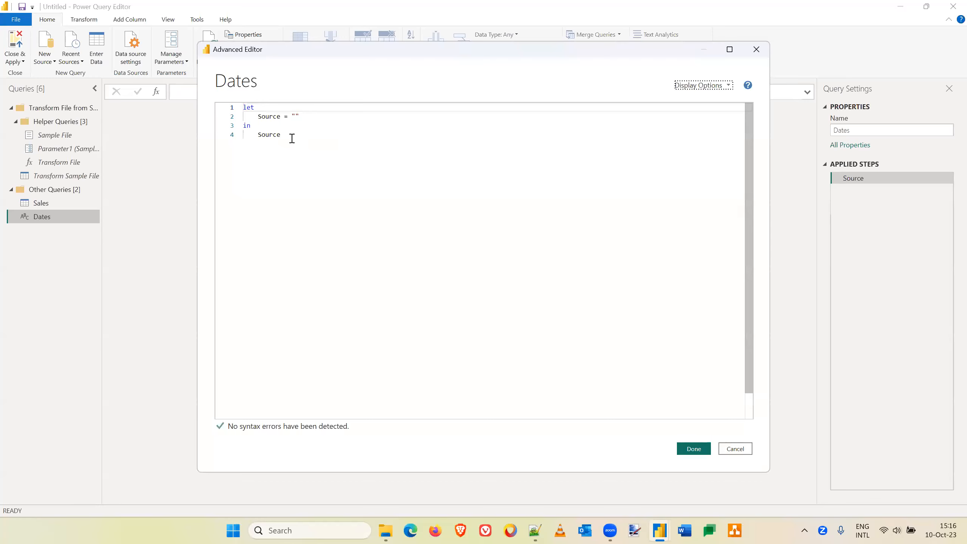
{"action": "left_click_drag", "start_coordinate": [293, 138], "coordinate": [244, 107]}
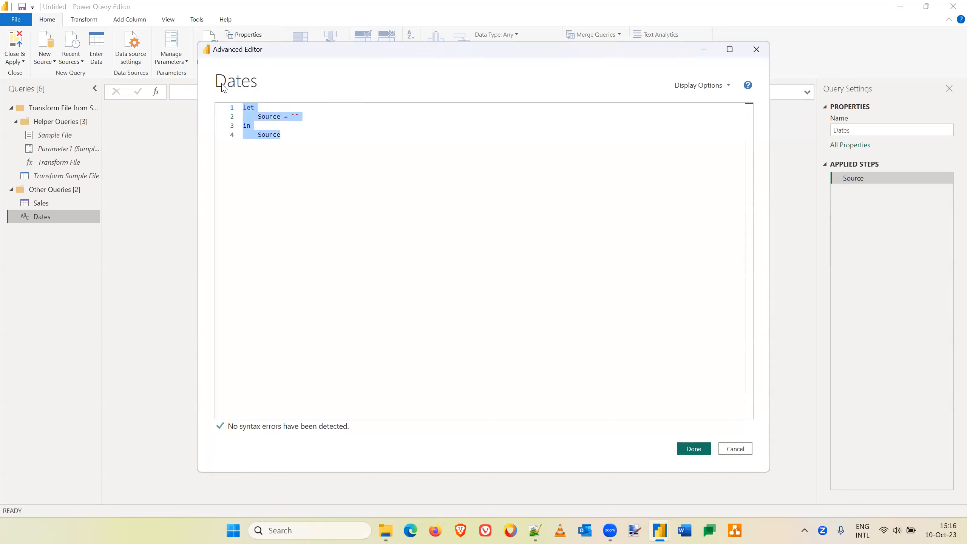
{"action": "key", "text": "Delete"}
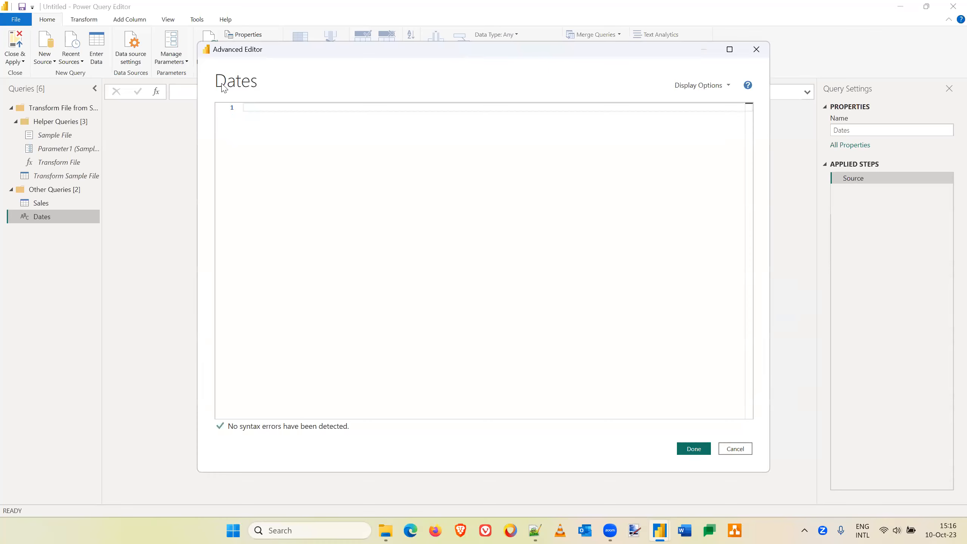
{"action": "key", "text": "ctrl+v"}
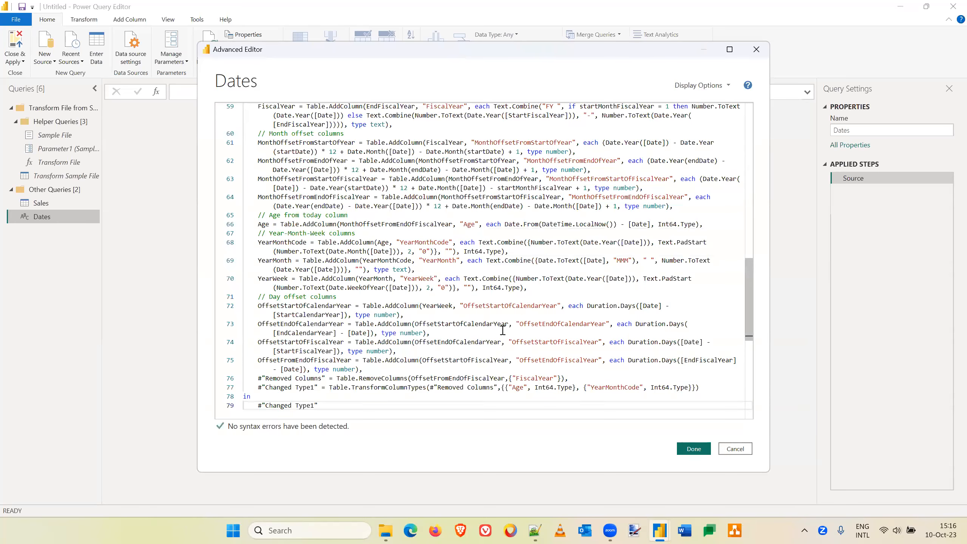
Set FromYear to 2006 and ToYear to 2008 in the script's configuration and apply the code to the Dates query.
{"action": "left_click_drag", "start_coordinate": [749, 302], "coordinate": [743, 96]}
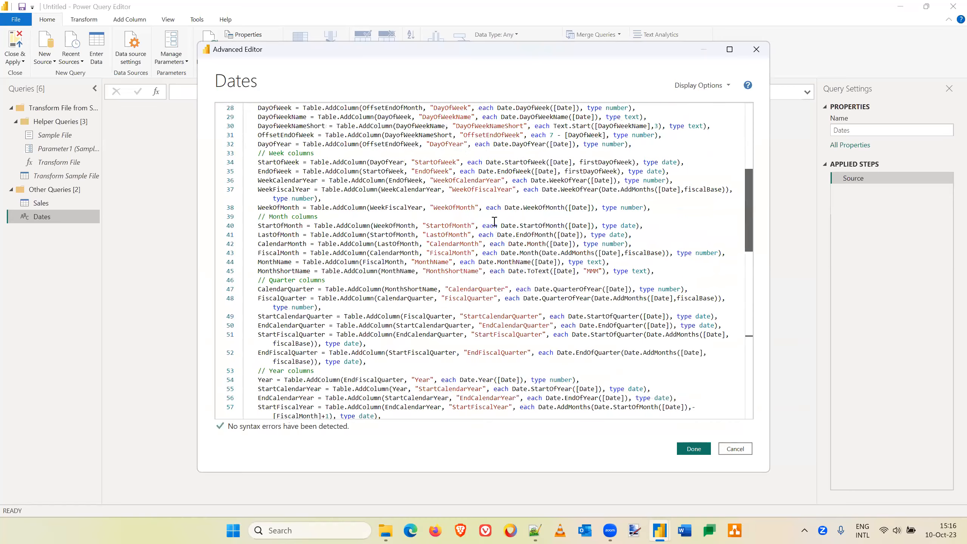
{"action": "scroll", "coordinate": [494, 221], "scroll_direction": "up", "scroll_amount": 7}
{"action": "scroll", "coordinate": [495, 221], "scroll_direction": "up", "scroll_amount": 2}
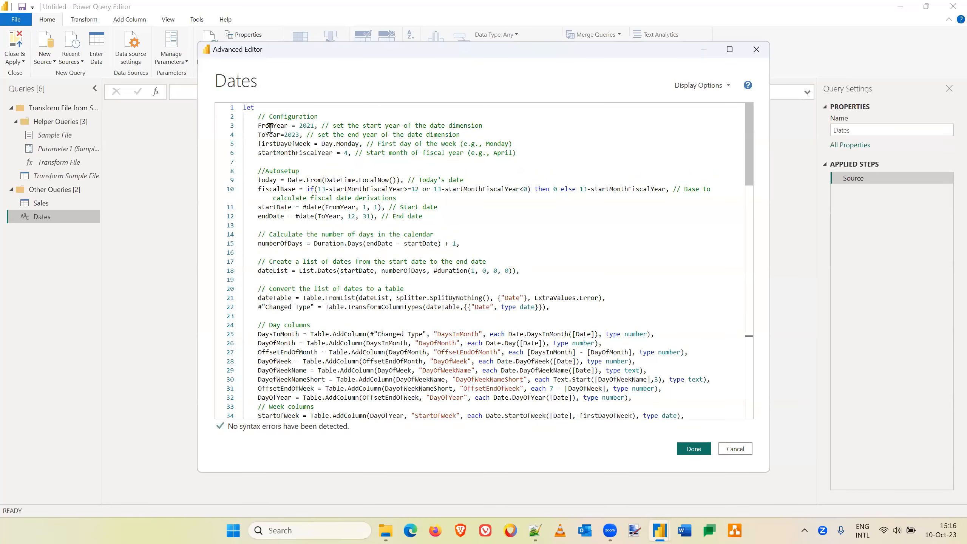
{"action": "left_click", "coordinate": [310, 125]}
{"action": "key", "text": "shift+Right"}
{"action": "key", "text": "shift+Right"}
{"action": "type", "text": "06"}
{"action": "left_click", "coordinate": [298, 134]}
{"action": "key", "text": "BackSpace"}
{"action": "key", "text": "BackSpace"}
{"action": "type", "text": "08"}
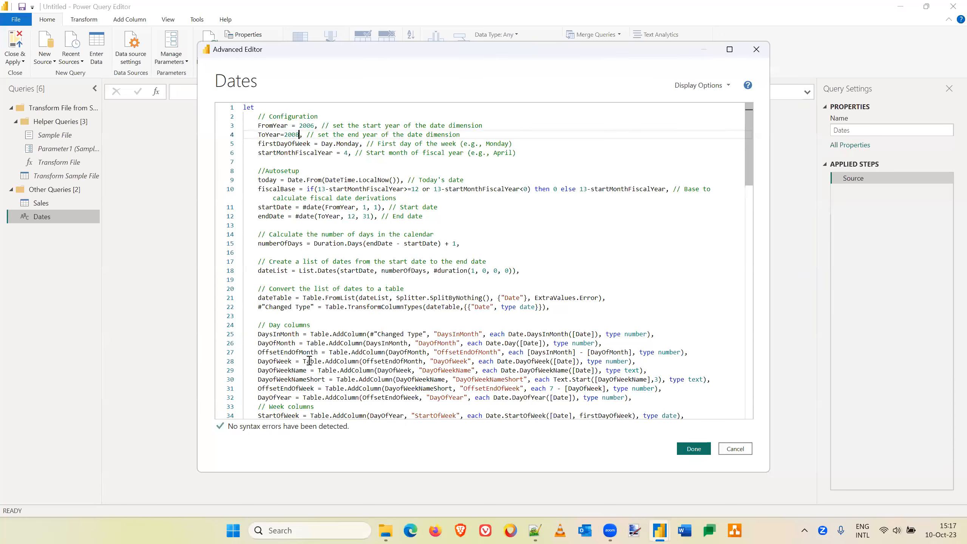
{"action": "mouse_move", "coordinate": [316, 361]}
{"action": "left_click", "coordinate": [694, 450]}
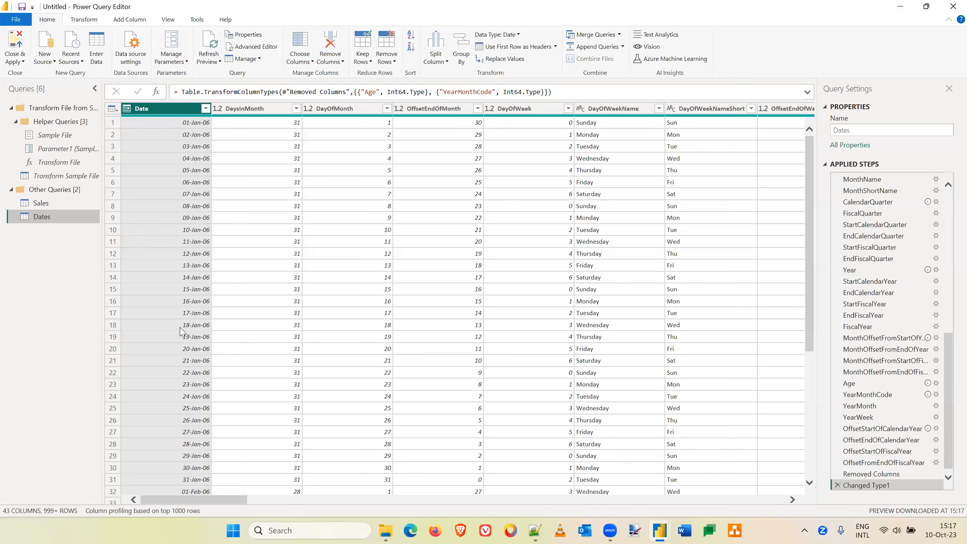
Look through the generated day and week columns of the Dates table.
{"action": "left_click", "coordinate": [185, 280]}
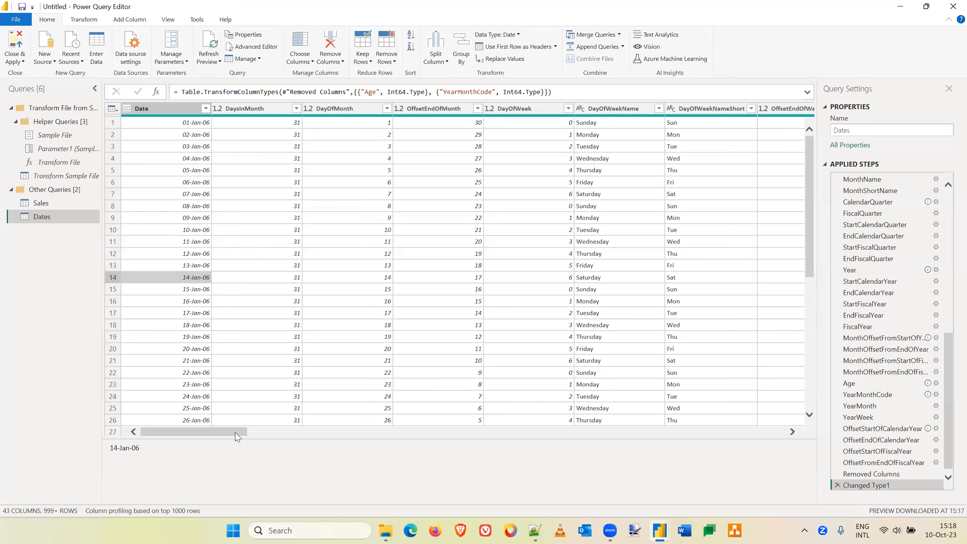
{"action": "left_click_drag", "start_coordinate": [235, 434], "coordinate": [341, 435]}
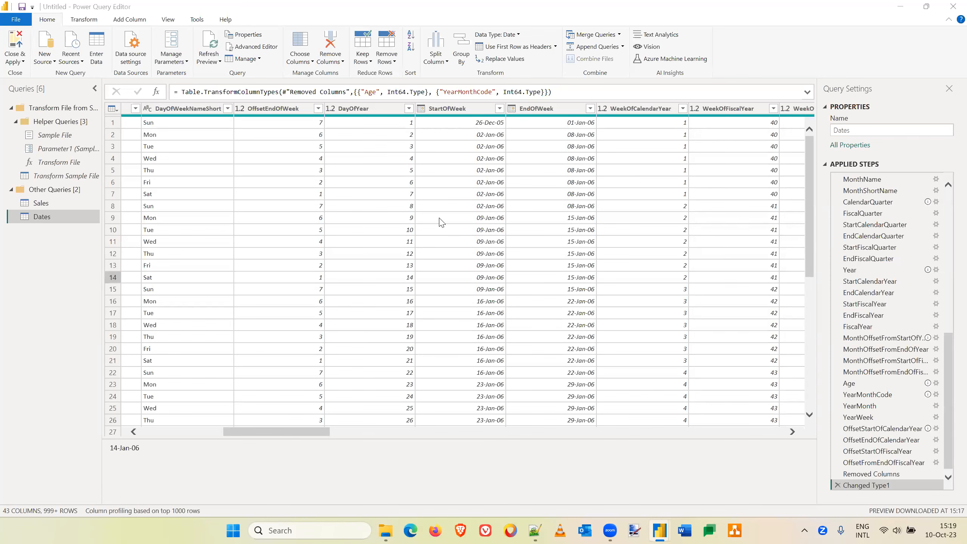
Reopen the Dates query's code and examine the MonthName and MonthShortName column expressions.
{"action": "left_click", "coordinate": [262, 51]}
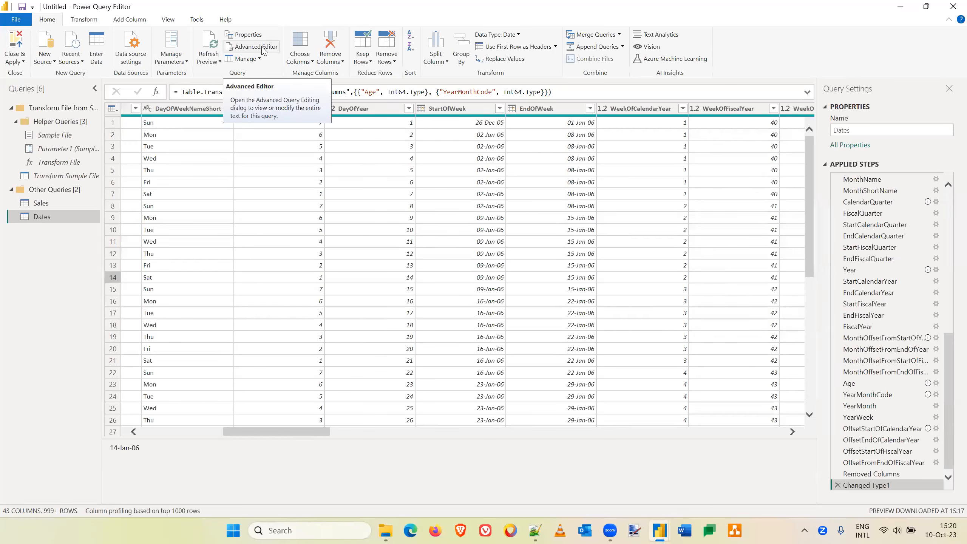
{"action": "left_click", "coordinate": [263, 51]}
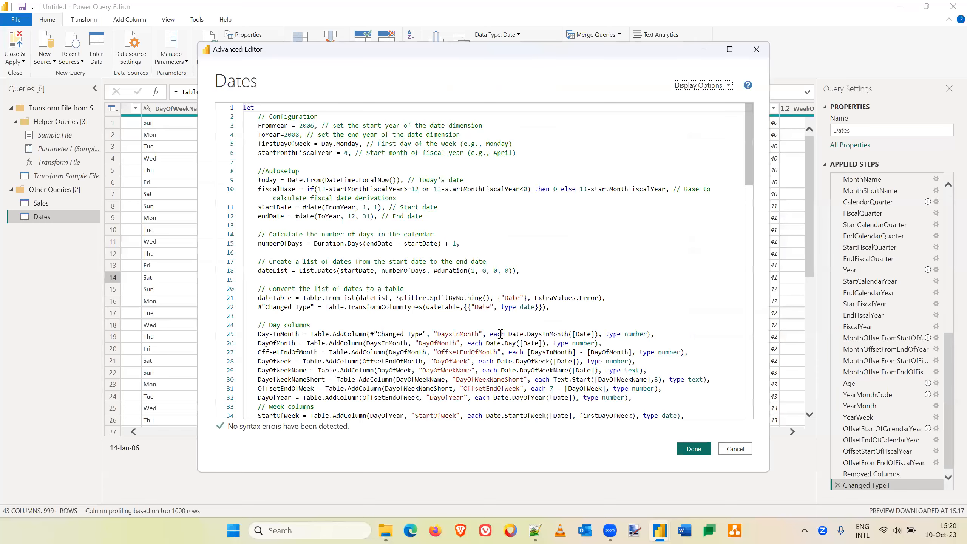
{"action": "scroll", "coordinate": [529, 319], "scroll_direction": "down", "scroll_amount": 6}
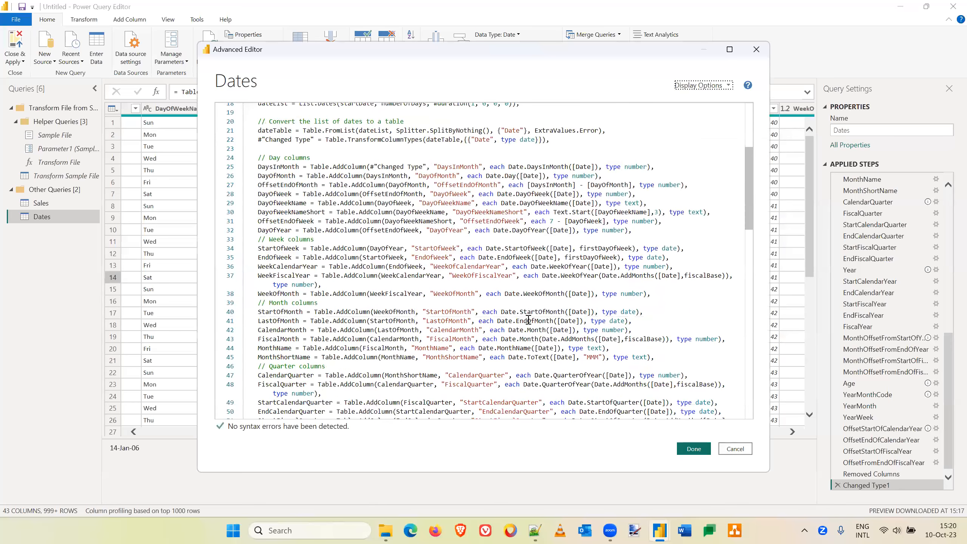
{"action": "scroll", "coordinate": [529, 319], "scroll_direction": "down", "scroll_amount": 3}
{"action": "scroll", "coordinate": [529, 319], "scroll_direction": "down", "scroll_amount": 1}
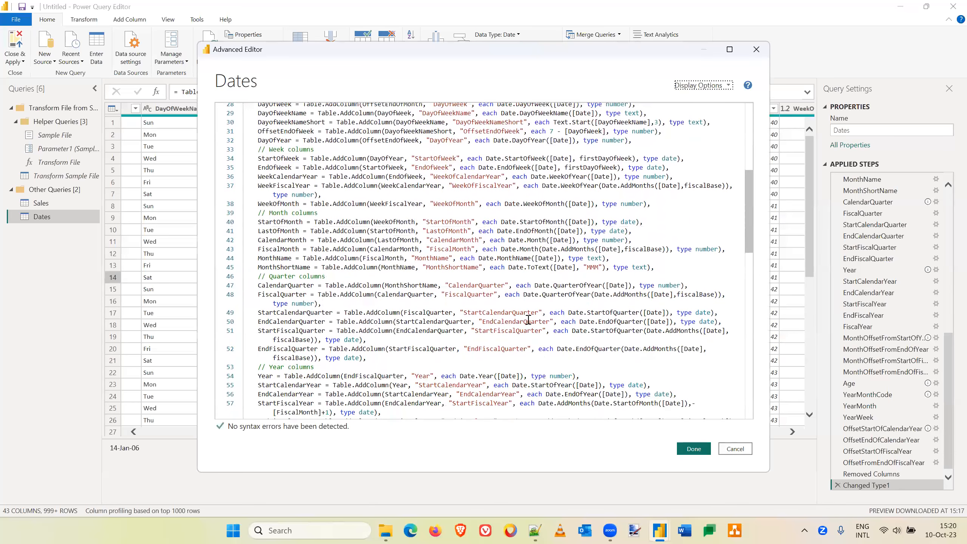
{"action": "scroll", "coordinate": [528, 319], "scroll_direction": "down", "scroll_amount": 1}
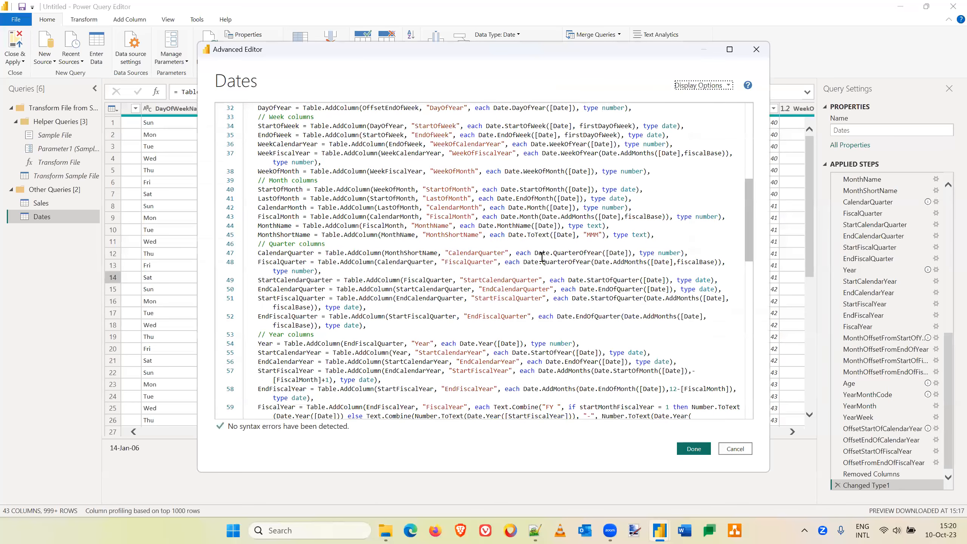
{"action": "scroll", "coordinate": [319, 248], "scroll_direction": "down", "scroll_amount": 1}
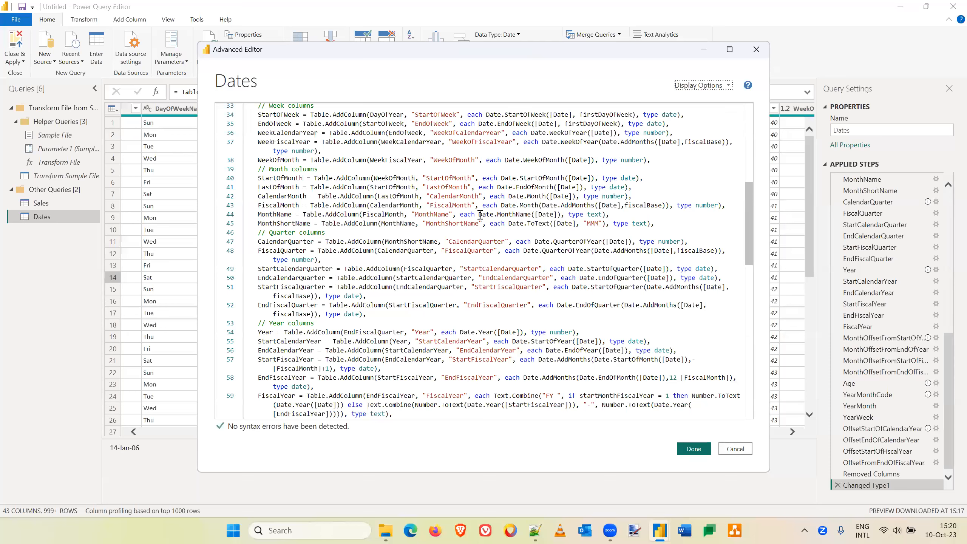
{"action": "left_click_drag", "start_coordinate": [480, 215], "coordinate": [533, 214]}
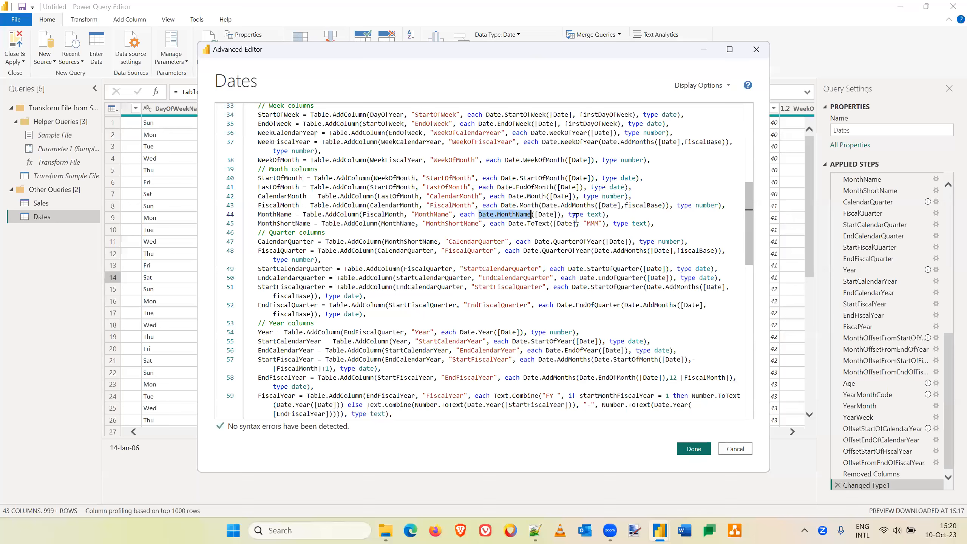
{"action": "key", "text": "Right"}
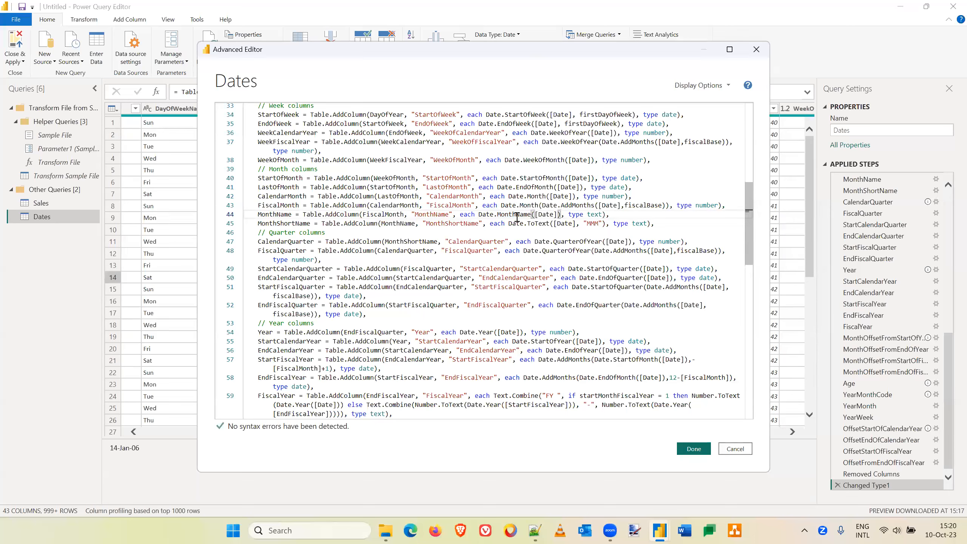
{"action": "mouse_move", "coordinate": [517, 217]}
{"action": "left_click_drag", "start_coordinate": [587, 224], "coordinate": [600, 223]}
{"action": "left_click", "coordinate": [601, 223]}
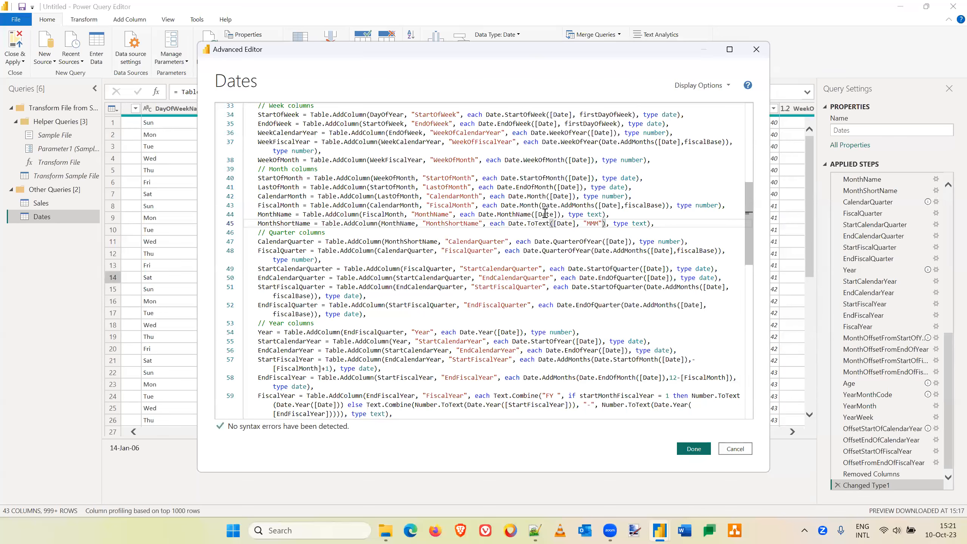
Review the script's day column definitions, the FromYear setting, and the month and day arguments of endDate.
{"action": "scroll", "coordinate": [545, 214], "scroll_direction": "up", "scroll_amount": 5}
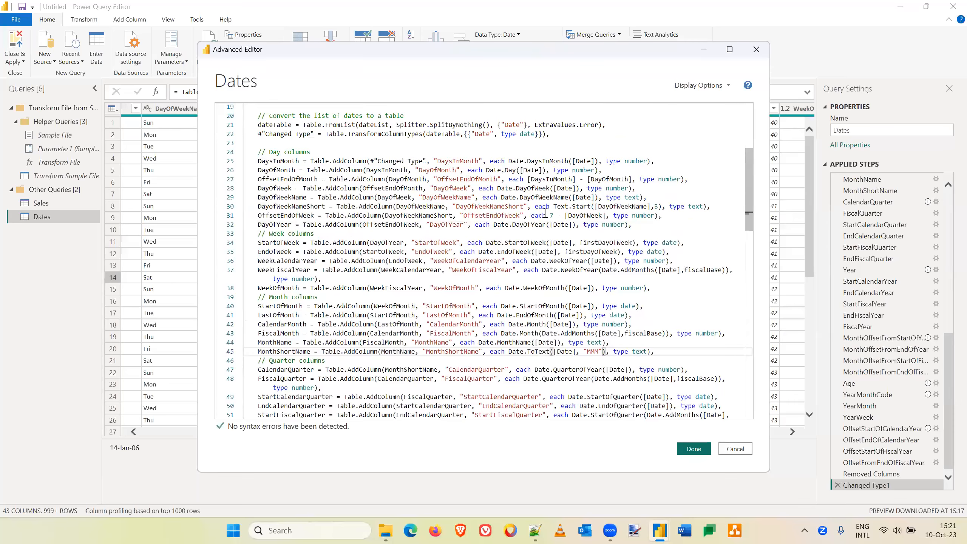
{"action": "scroll", "coordinate": [545, 214], "scroll_direction": "up", "scroll_amount": 1}
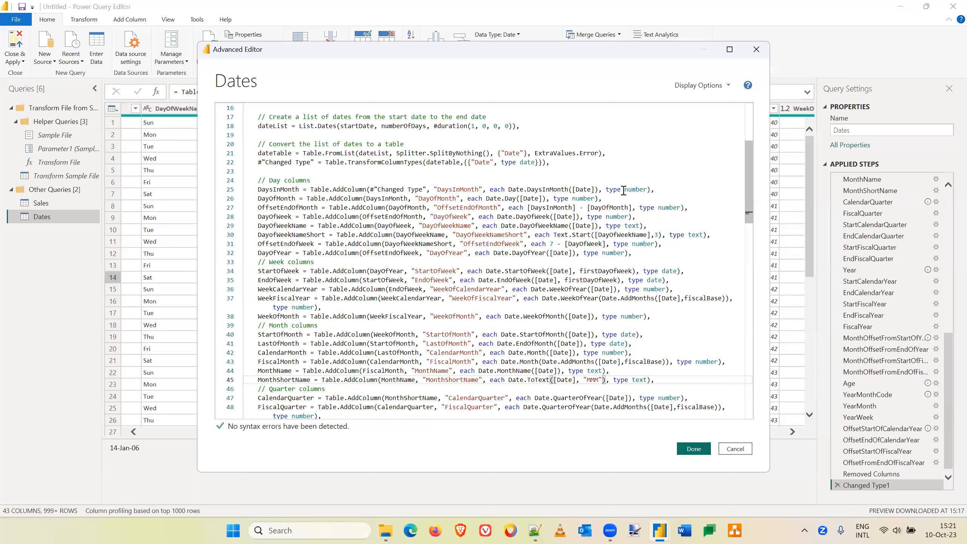
{"action": "mouse_move", "coordinate": [640, 190]}
{"action": "scroll", "coordinate": [306, 123], "scroll_direction": "up", "scroll_amount": 5}
{"action": "left_click", "coordinate": [305, 126]}
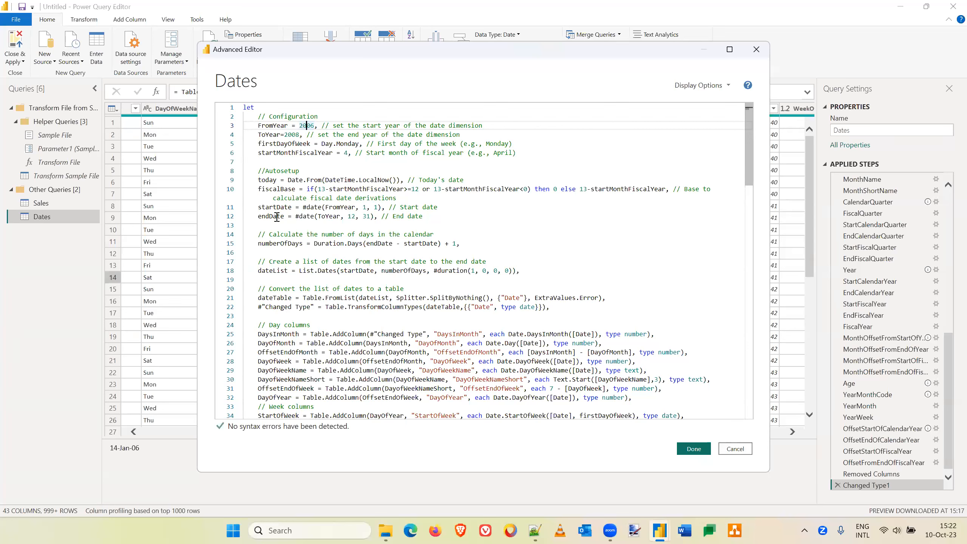
{"action": "left_click", "coordinate": [363, 217]}
{"action": "double_click", "coordinate": [364, 217]}
{"action": "left_click", "coordinate": [351, 216]}
{"action": "double_click", "coordinate": [351, 216]}
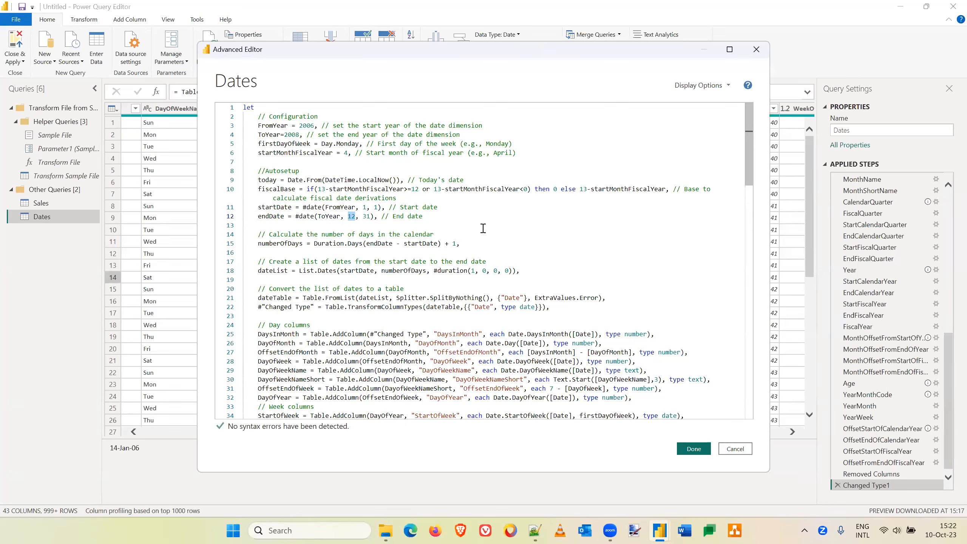
{"action": "left_click", "coordinate": [453, 231]}
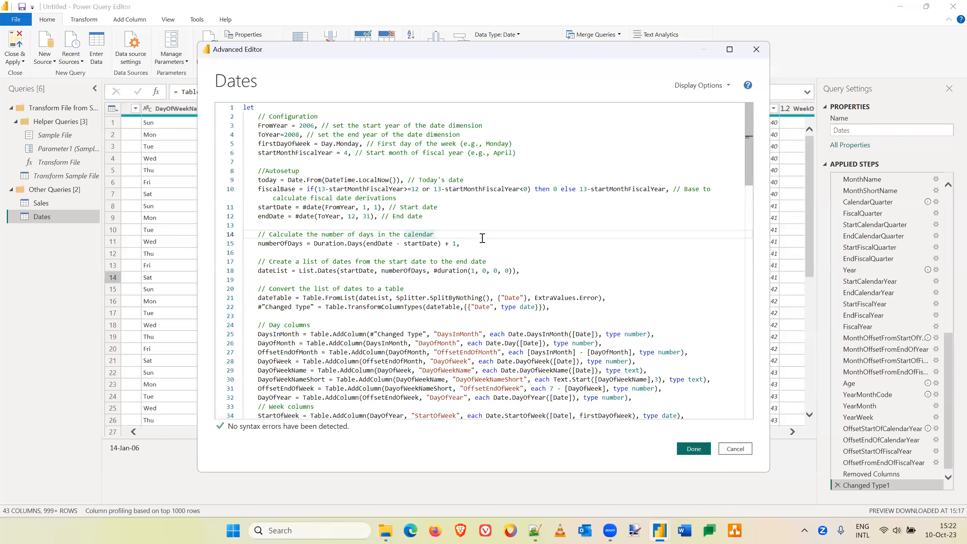
Read the script to its end, glance through Script-for-Date-Dimension-3.txt in Notepad++, and return to Power BI to close the code without changes.
{"action": "scroll", "coordinate": [482, 238], "scroll_direction": "down", "scroll_amount": 3}
{"action": "scroll", "coordinate": [482, 238], "scroll_direction": "down", "scroll_amount": 1}
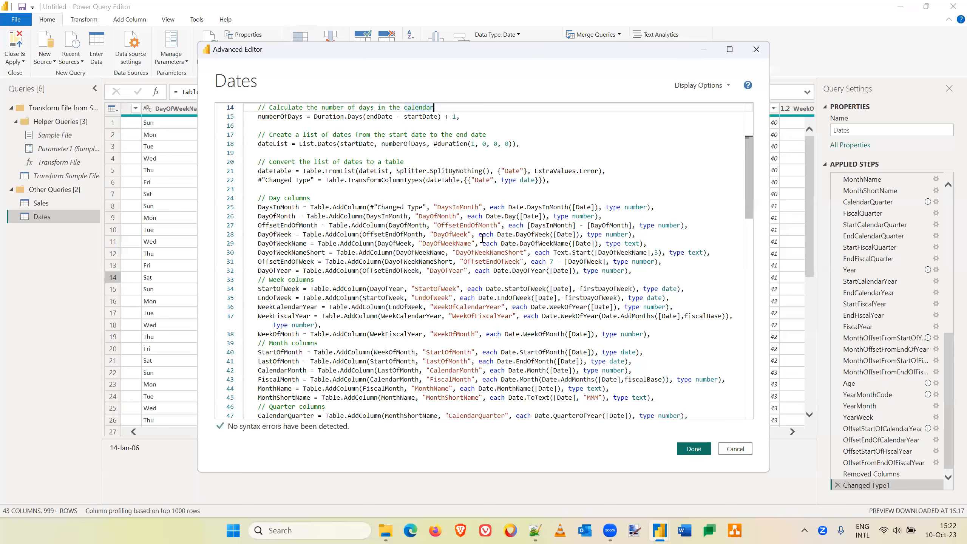
{"action": "scroll", "coordinate": [483, 238], "scroll_direction": "down", "scroll_amount": 15}
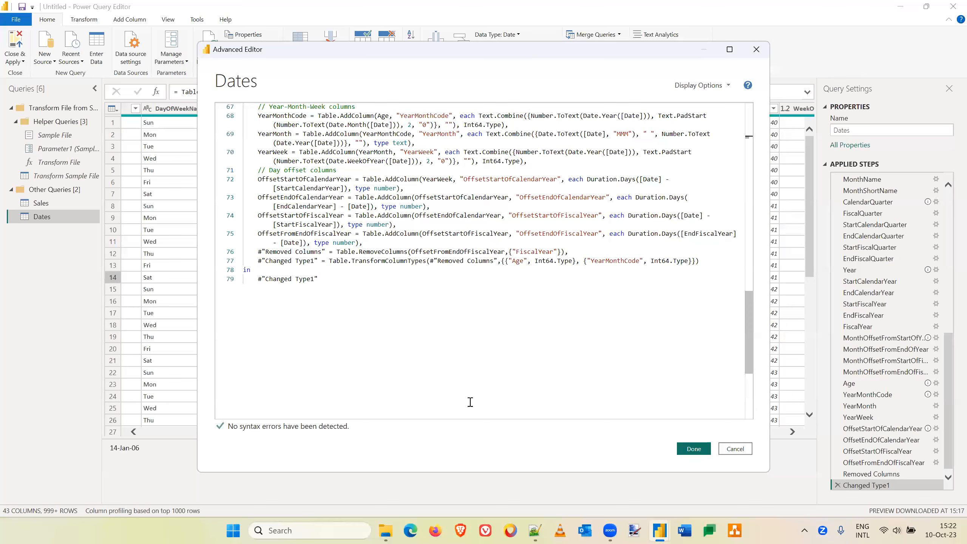
{"action": "left_click", "coordinate": [534, 531]}
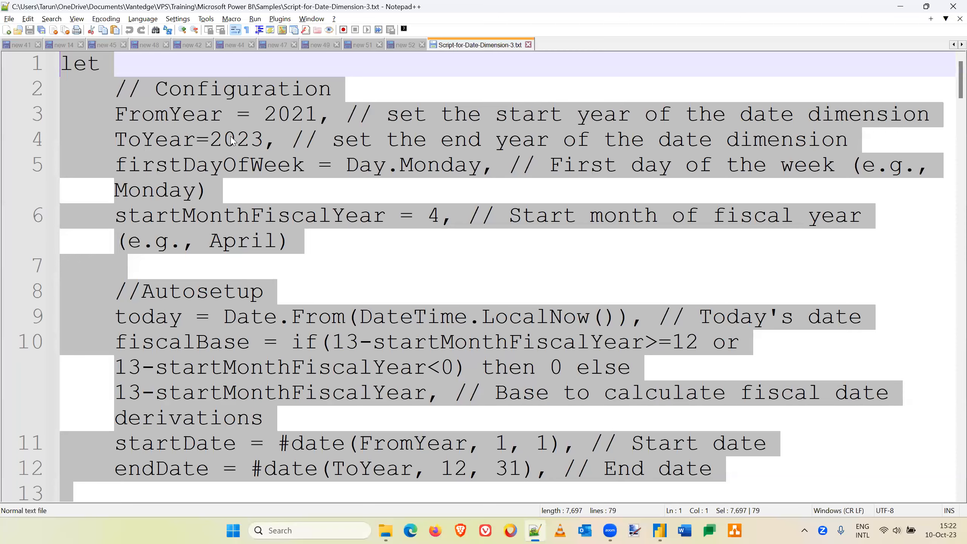
{"action": "left_click", "coordinate": [107, 74]}
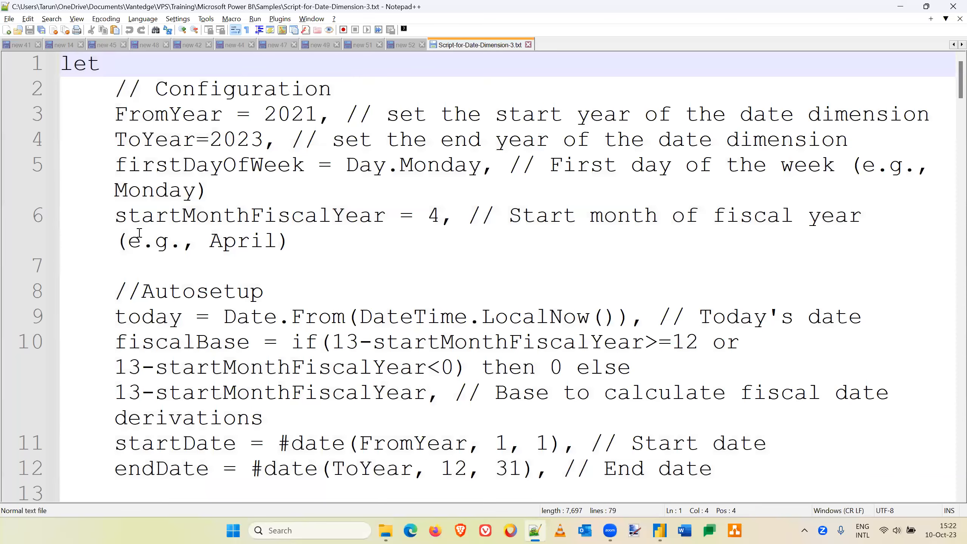
{"action": "scroll", "coordinate": [140, 233], "scroll_direction": "down", "scroll_amount": 20}
{"action": "scroll", "coordinate": [139, 237], "scroll_direction": "down", "scroll_amount": 3}
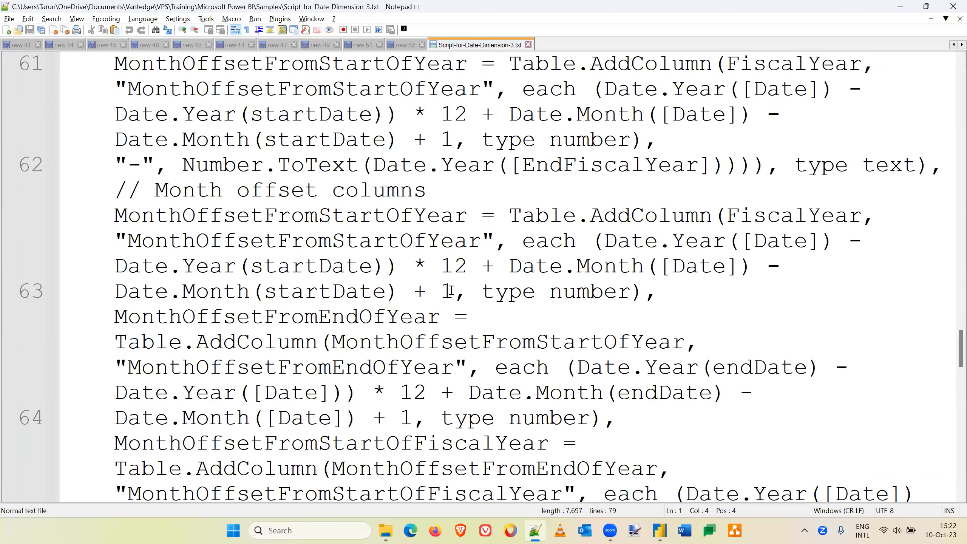
{"action": "key", "text": "alt+Tab"}
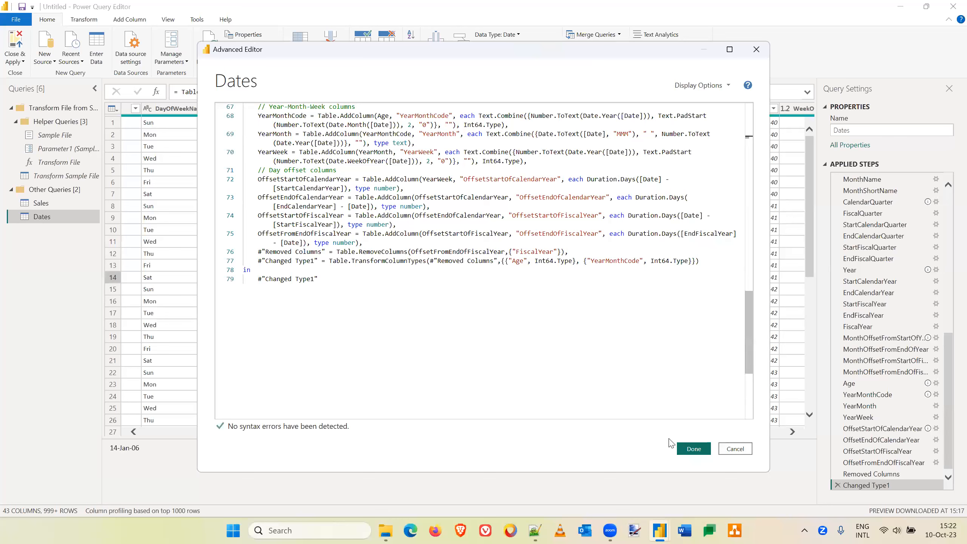
{"action": "left_click", "coordinate": [735, 449]}
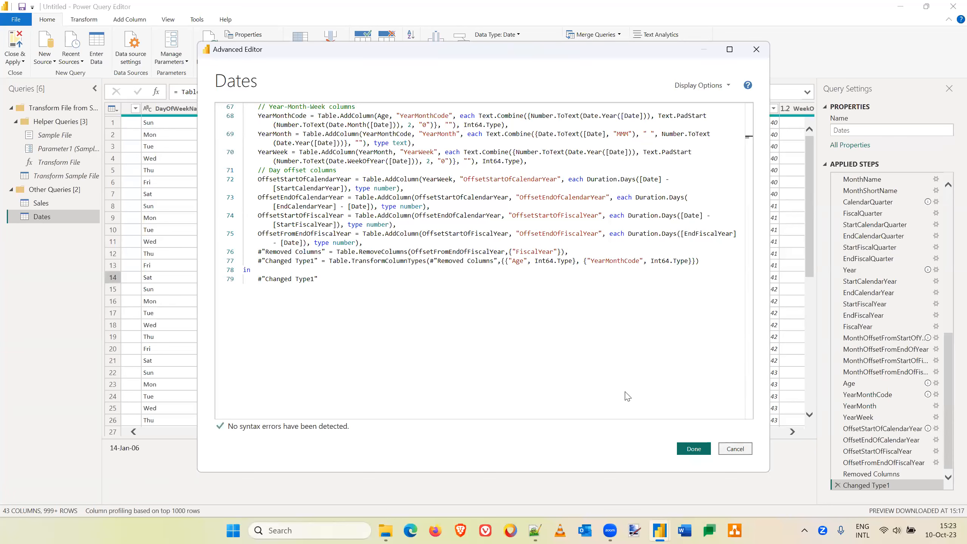
Delete the Dates query and confirm the deletion.
{"action": "right_click", "coordinate": [41, 217]}
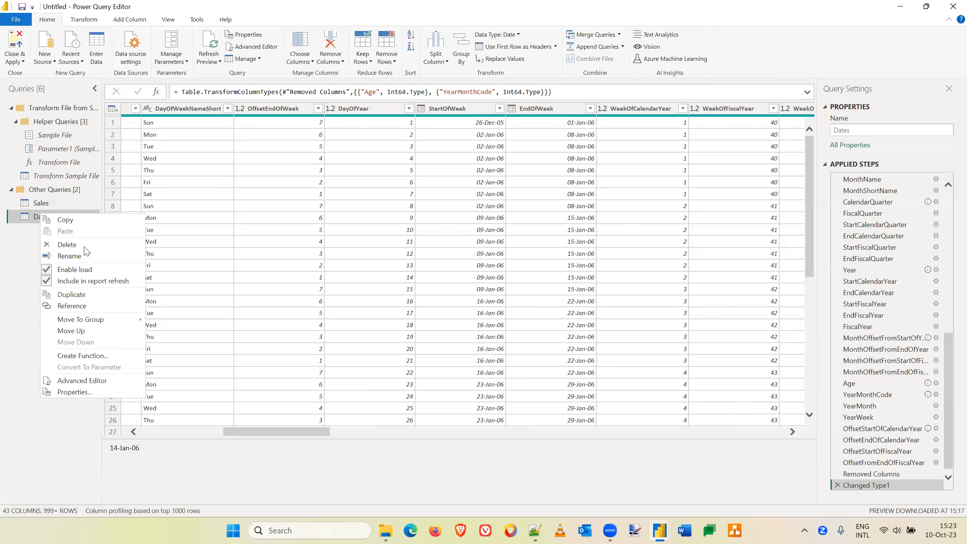
{"action": "left_click", "coordinate": [88, 247]}
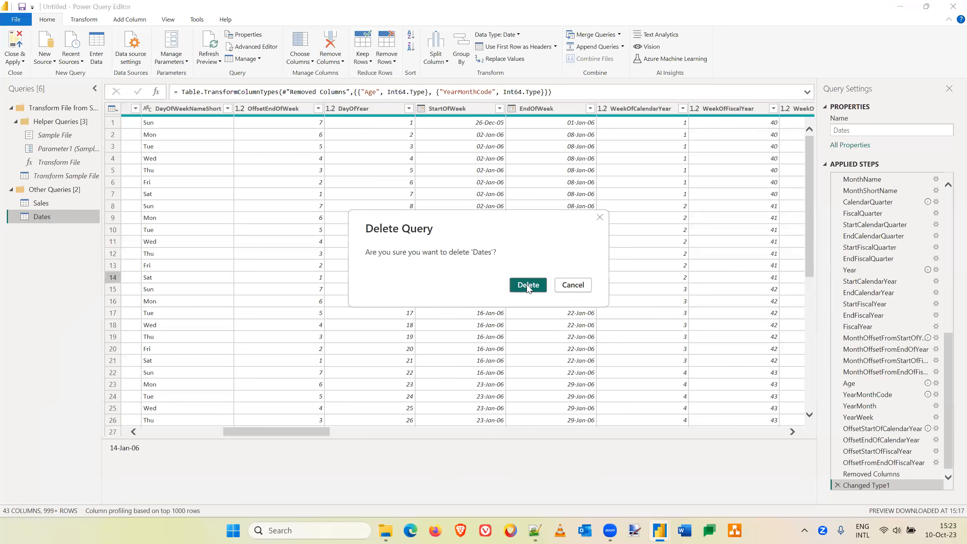
{"action": "left_click", "coordinate": [529, 285]}
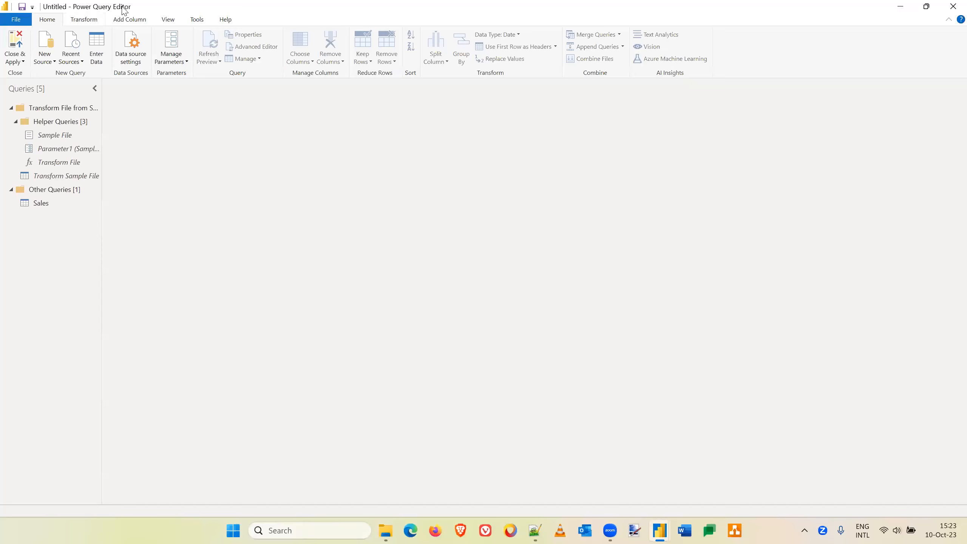
Create a new blank query and rename it Dates.
{"action": "left_click", "coordinate": [54, 62]}
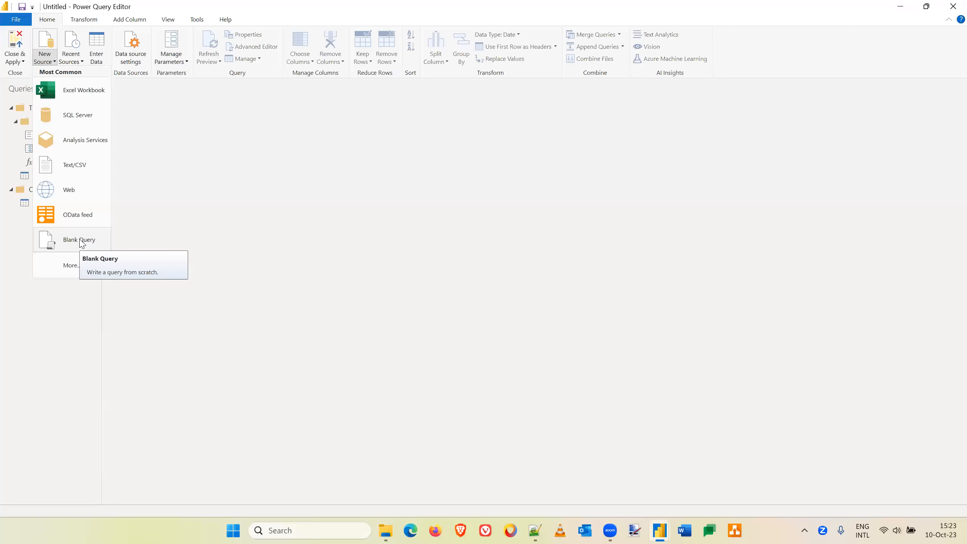
{"action": "left_click", "coordinate": [82, 243]}
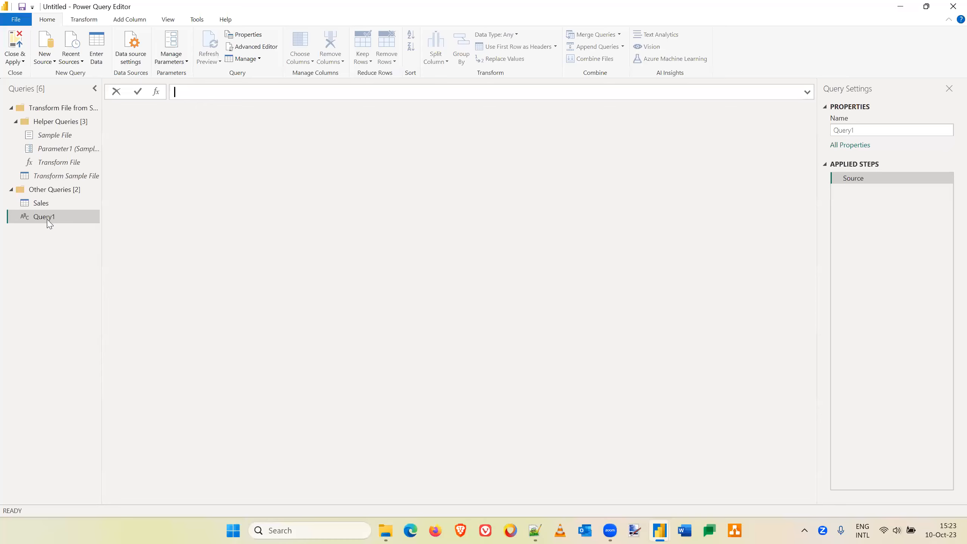
{"action": "double_click", "coordinate": [48, 220]}
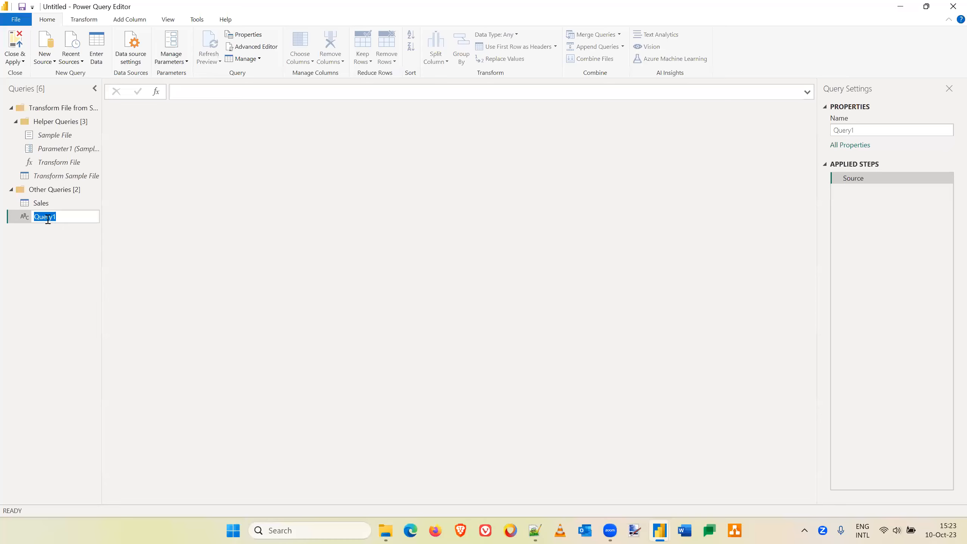
{"action": "type", "text": "Dates"}
{"action": "key", "text": "Return"}
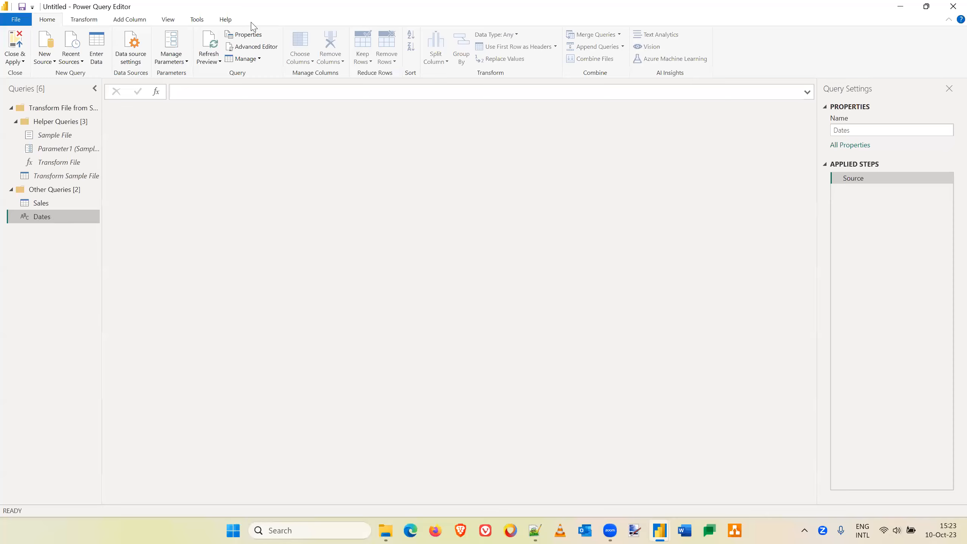
Replace the Dates query's default code with the copied date dimension script.
{"action": "left_click", "coordinate": [257, 48]}
{"action": "left_click_drag", "start_coordinate": [294, 134], "coordinate": [230, 106]}
{"action": "key", "text": "Delete"}
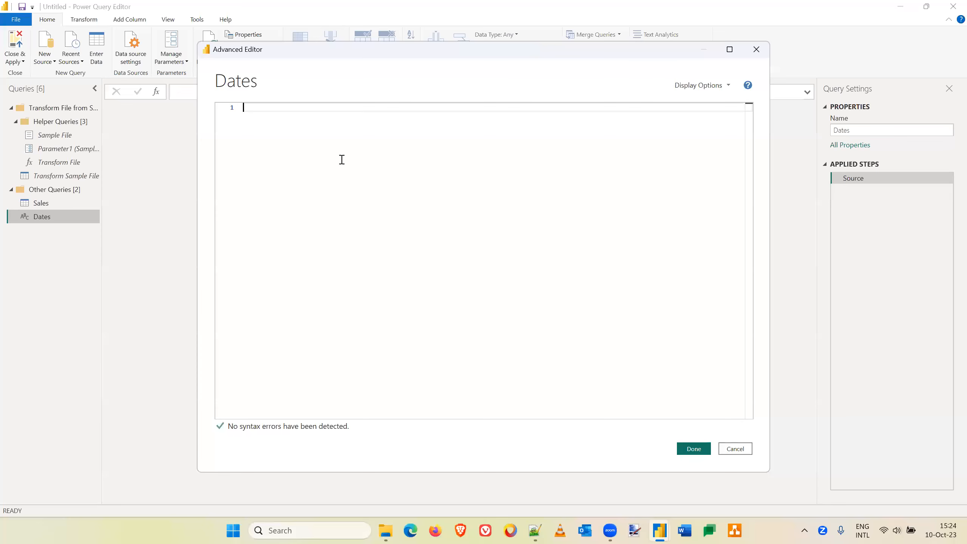
{"action": "key", "text": "ctrl+v"}
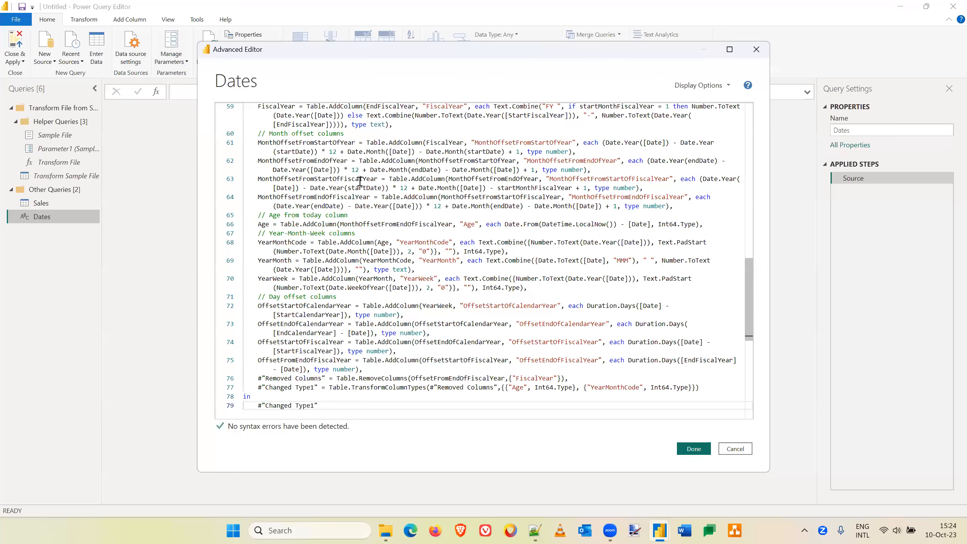
Set FromYear to 2006 and ToYear to 2008 in the script's configuration and apply the code.
{"action": "scroll", "coordinate": [359, 182], "scroll_direction": "up", "scroll_amount": 20}
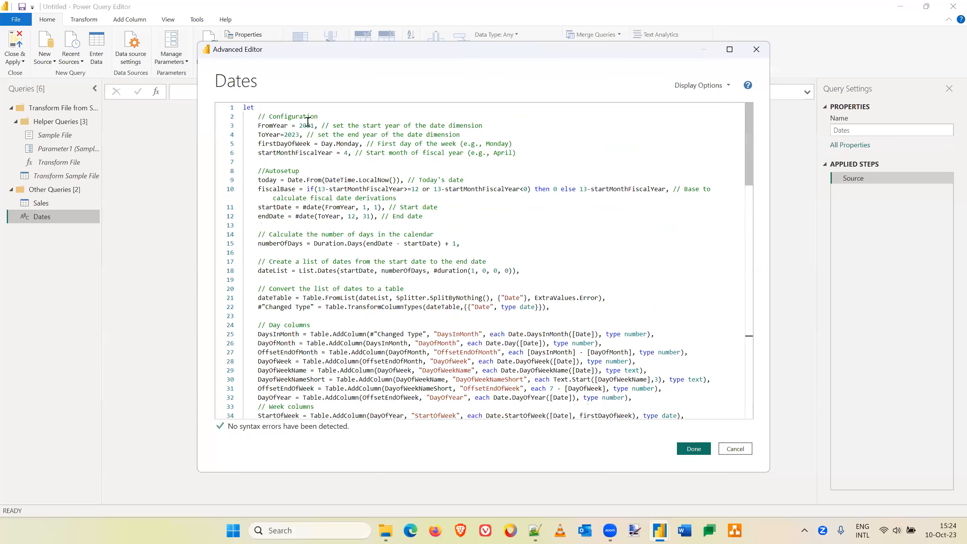
{"action": "left_click", "coordinate": [307, 123]}
{"action": "key", "text": "shift+Right"}
{"action": "key", "text": "shift+Right"}
{"action": "type", "text": "06"}
{"action": "key", "text": "Down"}
{"action": "key", "text": "Left"}
{"action": "key", "text": "BackSpace"}
{"action": "key", "text": "BackSpace"}
{"action": "type", "text": "08"}
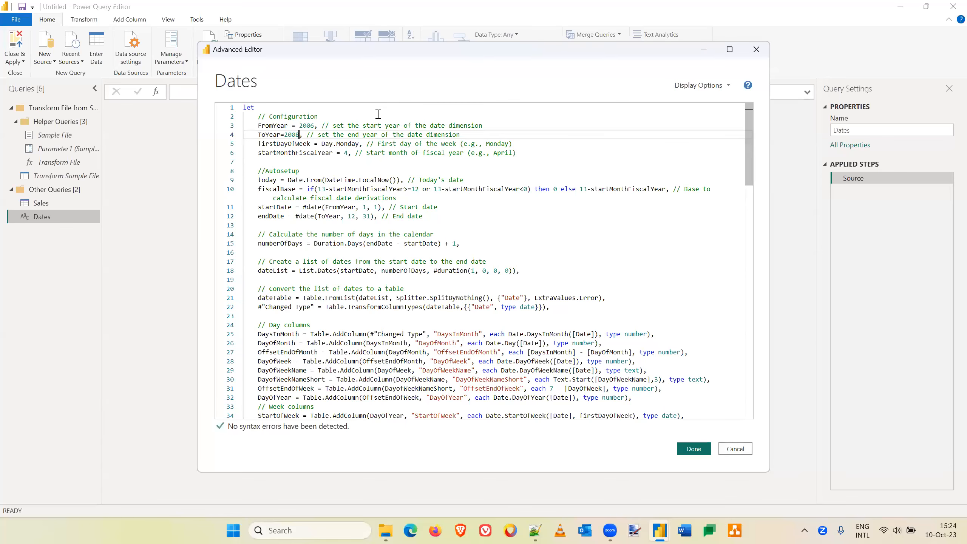
{"action": "left_click", "coordinate": [694, 450]}
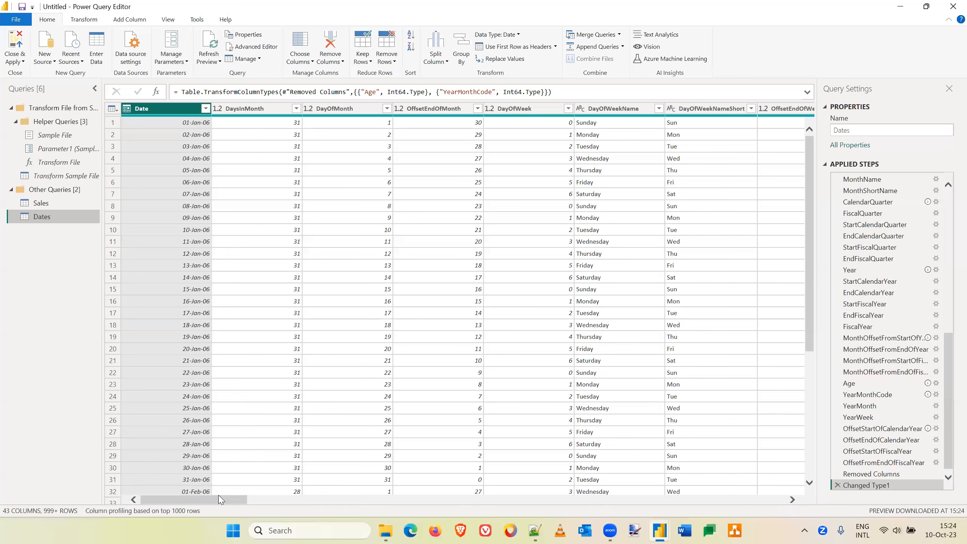
Look across the generated Dates columns, from the day columns to the week, month and quarter columns.
{"action": "scroll", "coordinate": [699, 182], "scroll_direction": "right", "scroll_amount": 5}
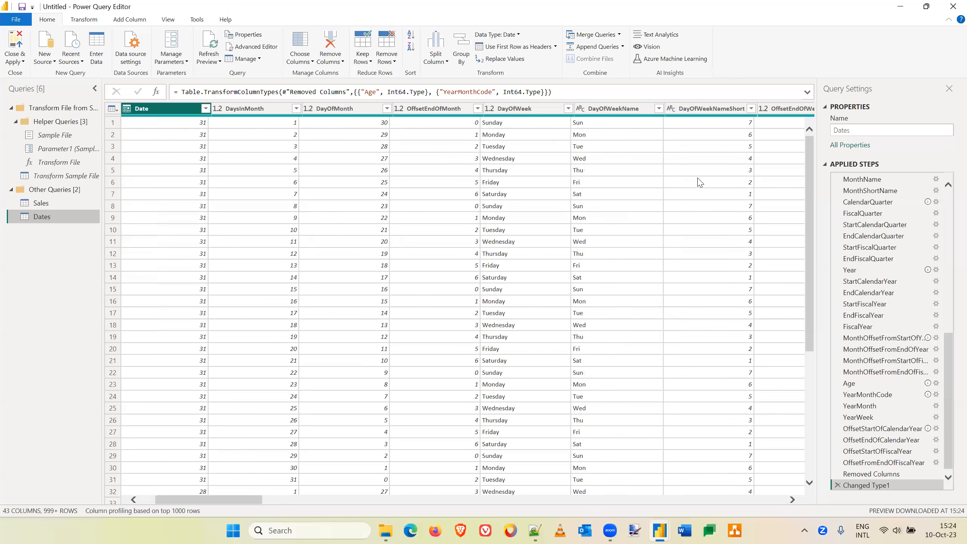
{"action": "scroll", "coordinate": [608, 358], "scroll_direction": "right", "scroll_amount": 1}
{"action": "scroll", "coordinate": [609, 358], "scroll_direction": "right", "scroll_amount": 1}
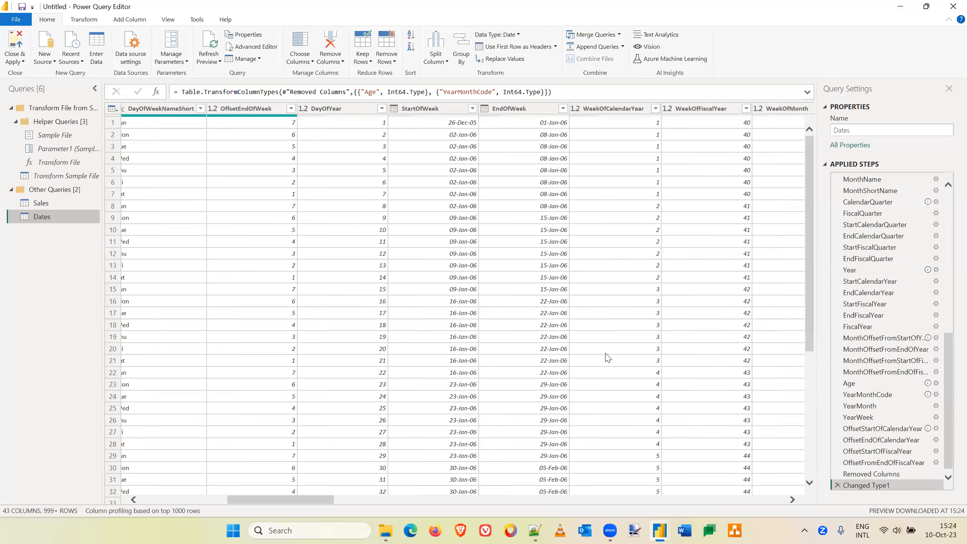
{"action": "scroll", "coordinate": [608, 358], "scroll_direction": "right", "scroll_amount": 5}
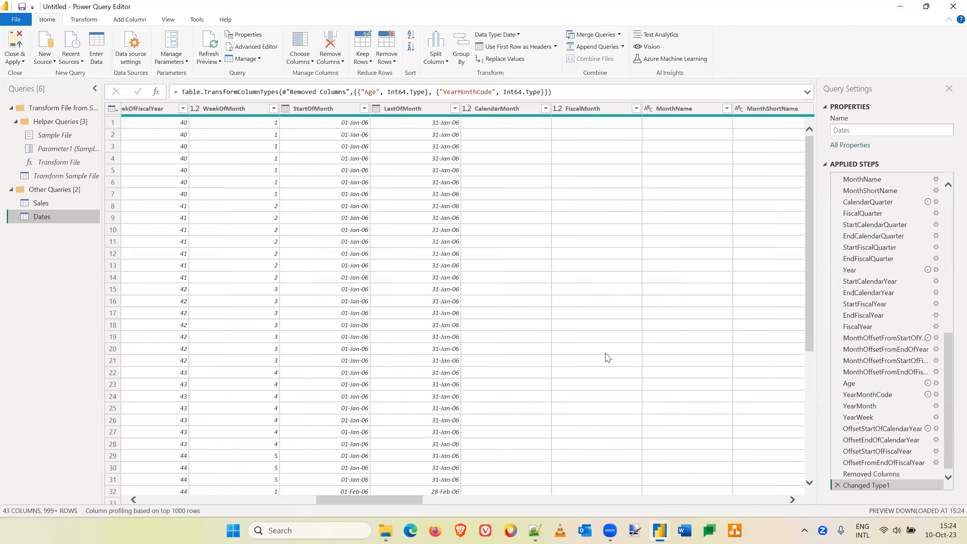
{"action": "scroll", "coordinate": [609, 358], "scroll_direction": "right", "scroll_amount": 1}
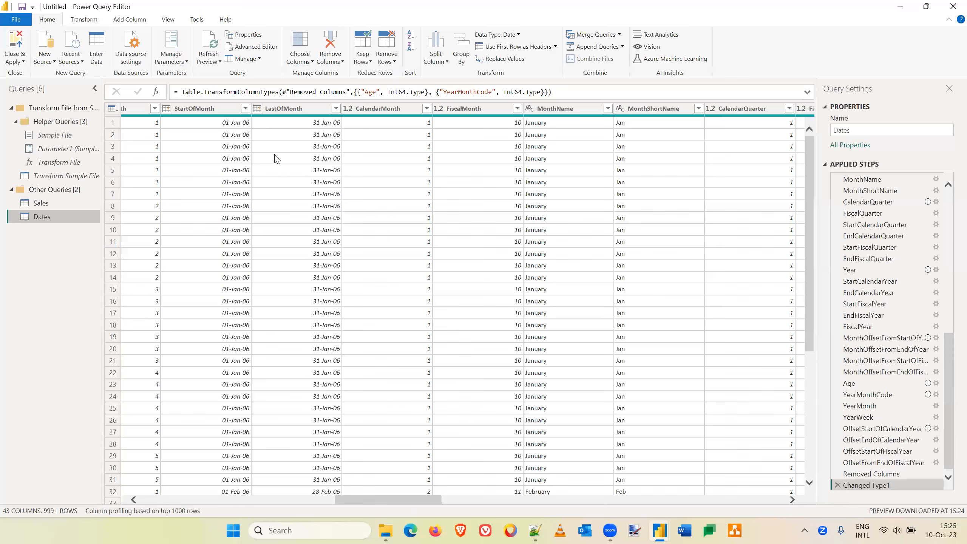
Change the data type of the Sales query's OrderDate and ShipDate columns to Date.
{"action": "left_click", "coordinate": [42, 205]}
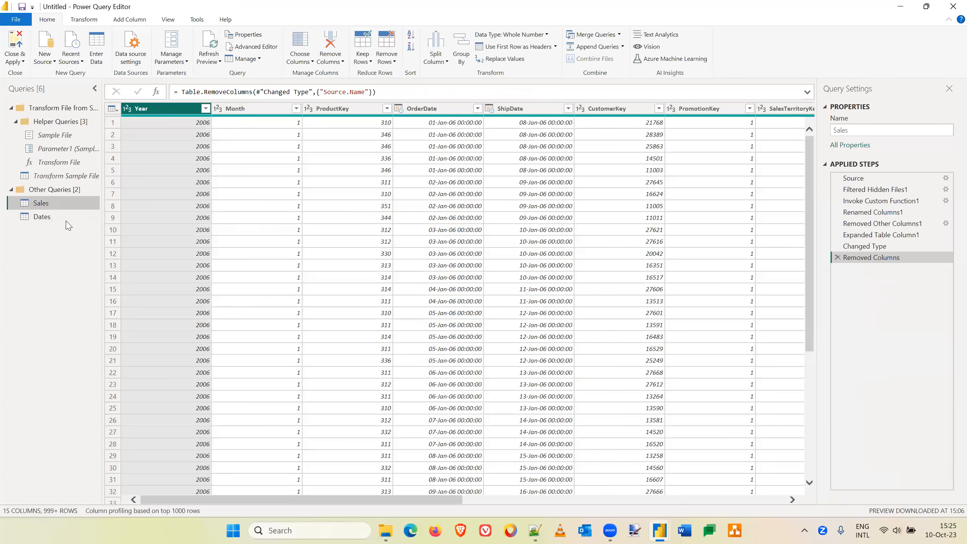
{"action": "left_click", "coordinate": [400, 109]}
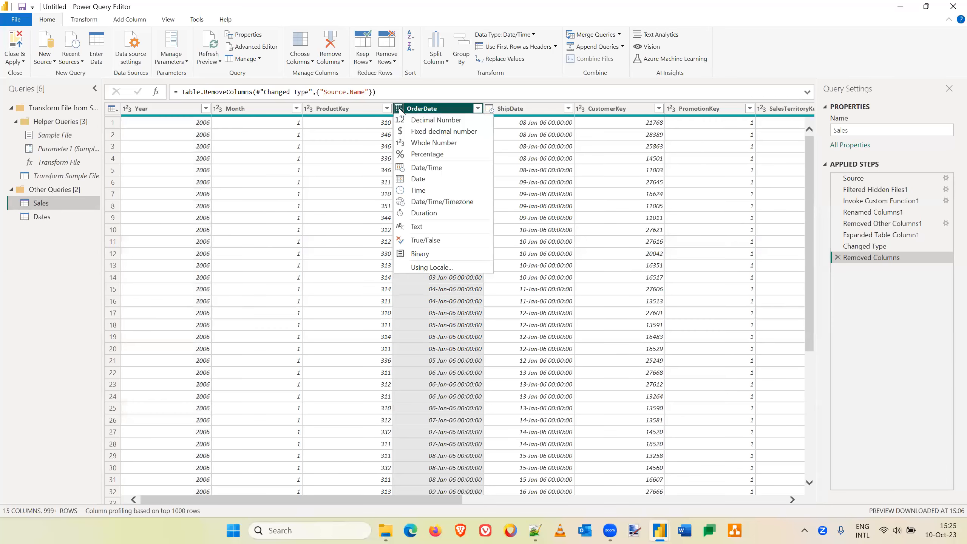
{"action": "left_click", "coordinate": [426, 180]}
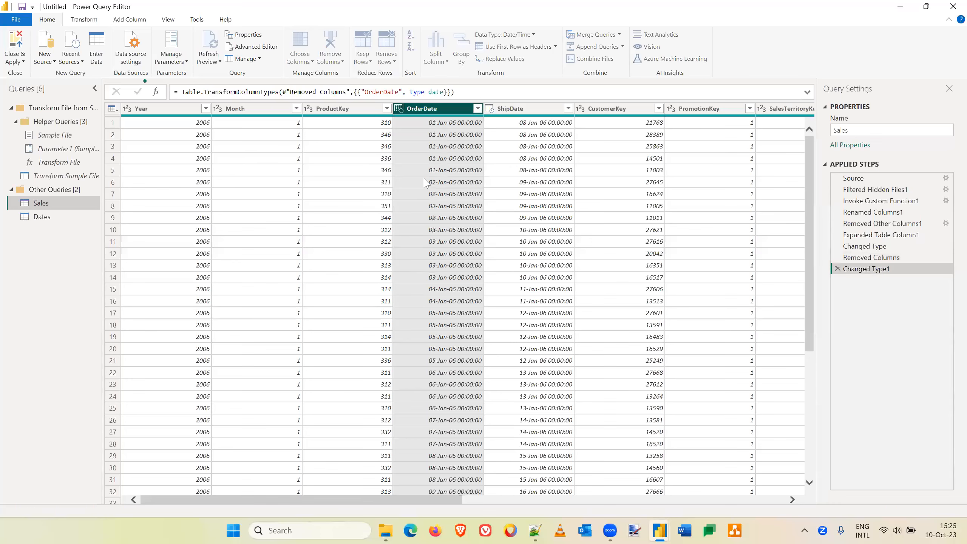
{"action": "left_click", "coordinate": [490, 109]}
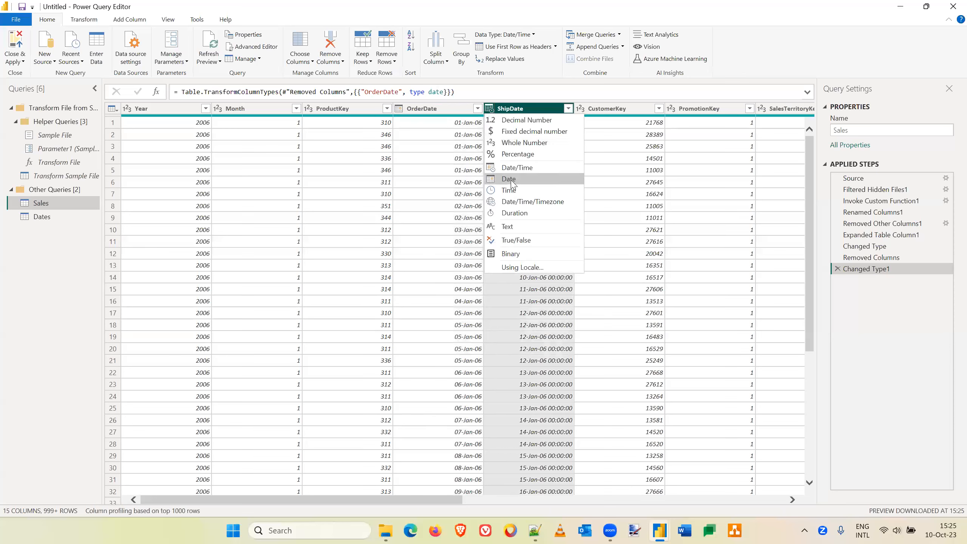
{"action": "left_click", "coordinate": [512, 181]}
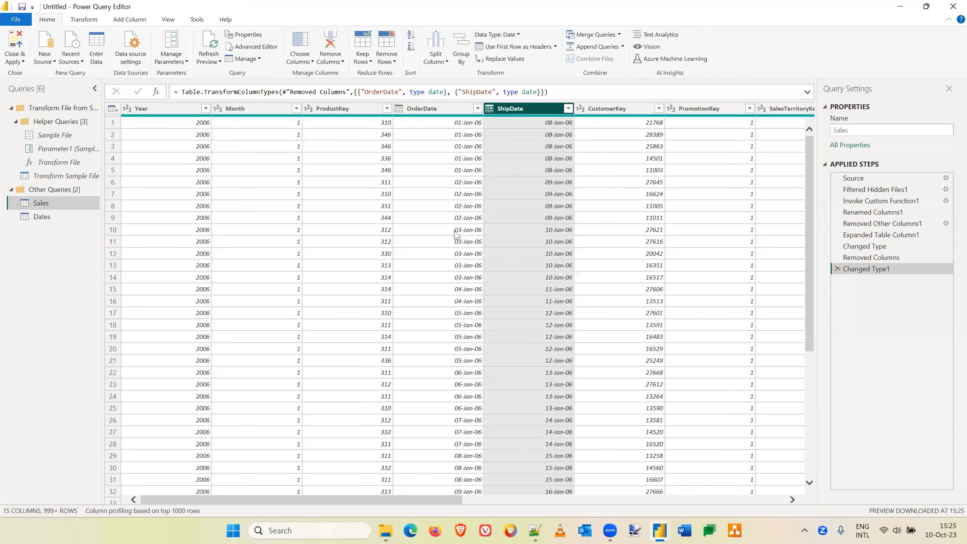
Glance through the remaining Sales columns and the Dates query, and close and apply the query changes to load both tables.
{"action": "scroll", "coordinate": [539, 290], "scroll_direction": "right", "scroll_amount": 5}
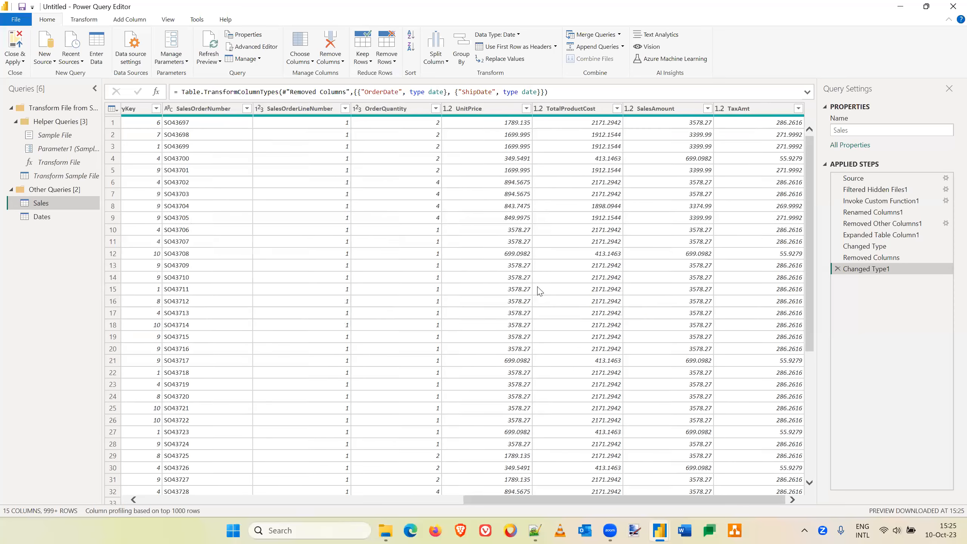
{"action": "scroll", "coordinate": [537, 288], "scroll_direction": "left", "scroll_amount": 5}
{"action": "left_click", "coordinate": [44, 220]}
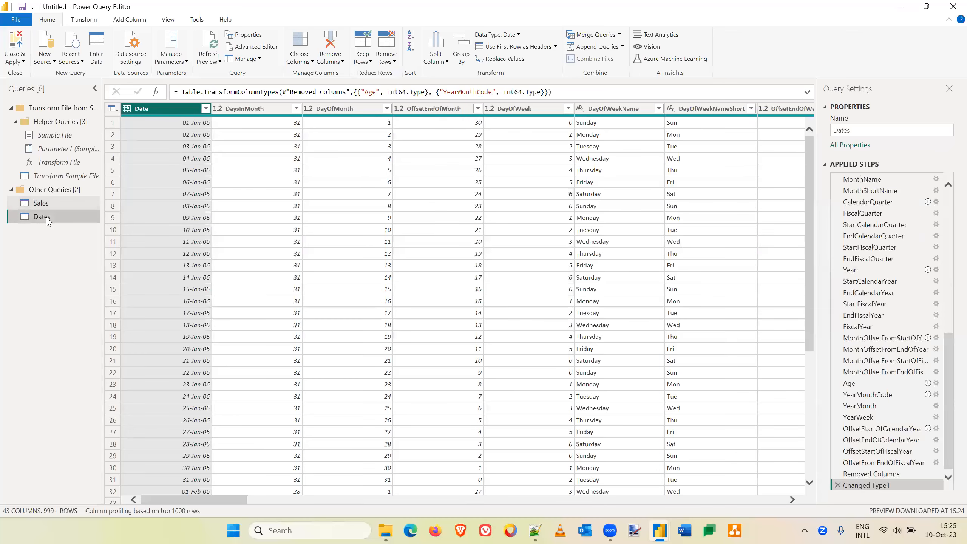
{"action": "left_click", "coordinate": [15, 42]}
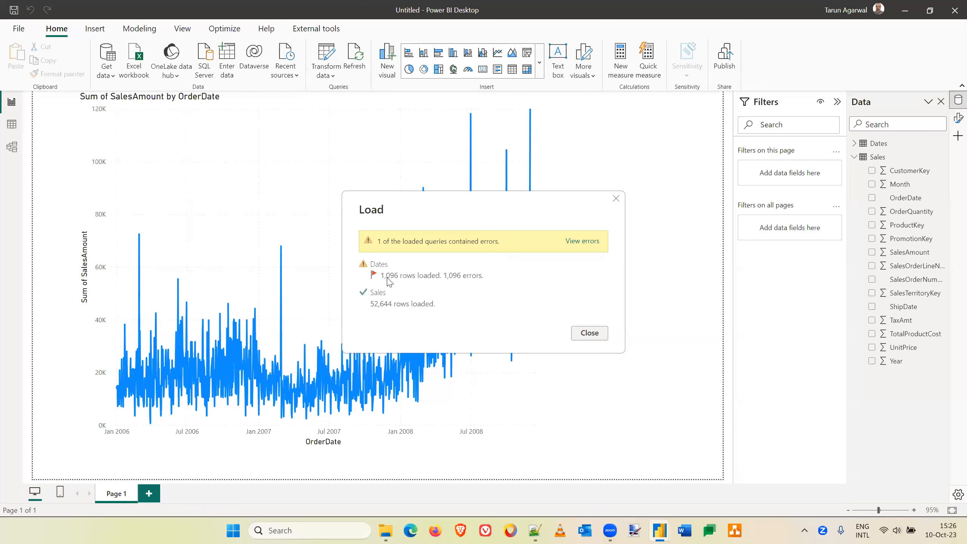
View the load errors and examine the Errors in Dates query across its columns to locate the faulty one.
{"action": "left_click", "coordinate": [590, 244]}
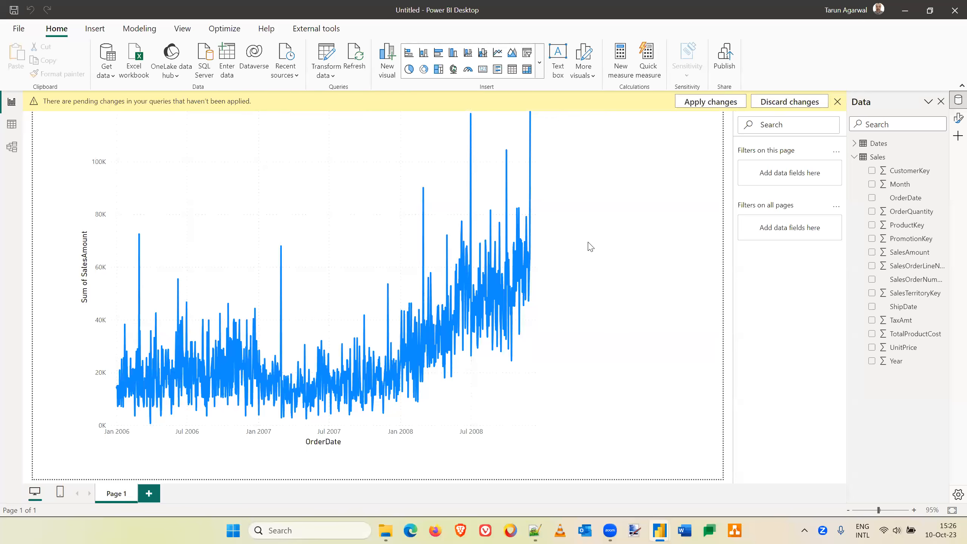
{"action": "key", "text": "alt+Tab"}
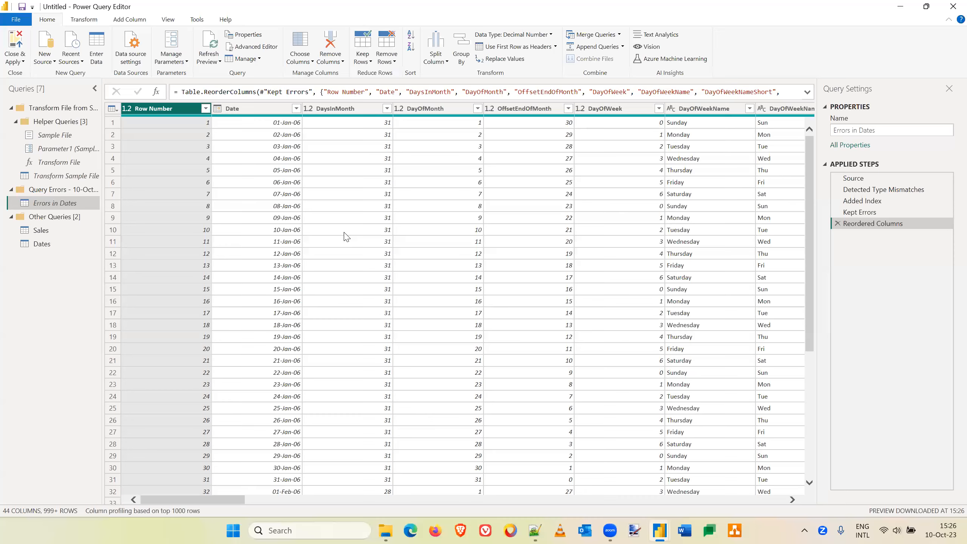
{"action": "scroll", "coordinate": [347, 237], "scroll_direction": "right", "scroll_amount": 10}
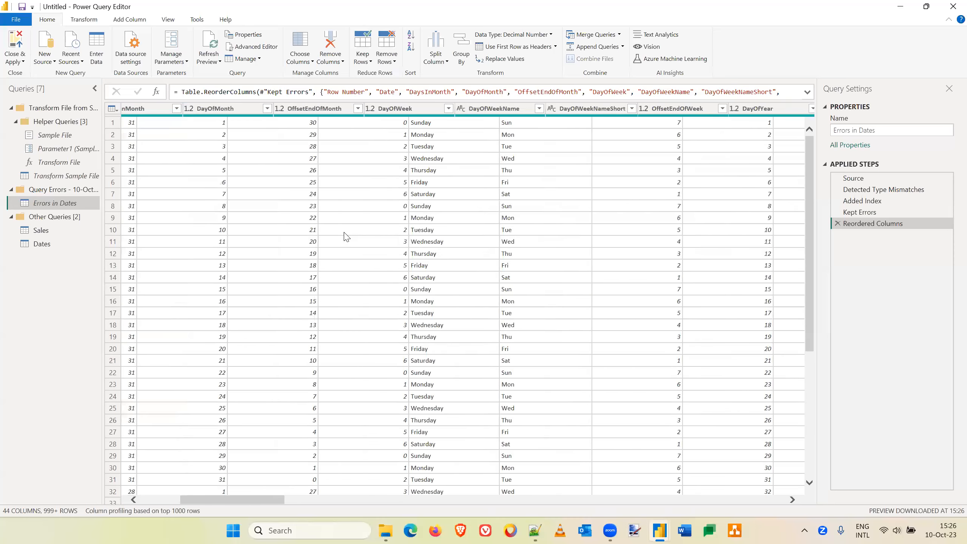
{"action": "scroll", "coordinate": [346, 236], "scroll_direction": "right", "scroll_amount": 6}
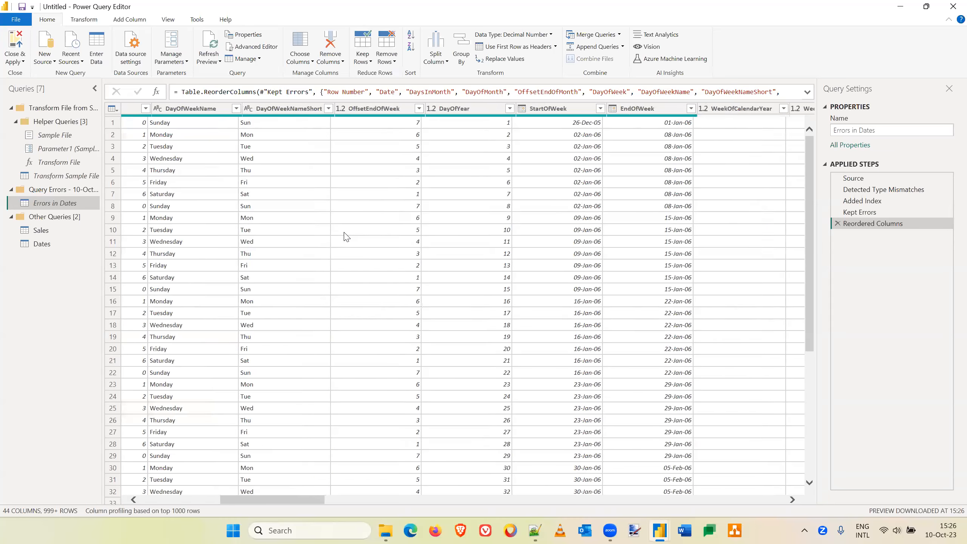
{"action": "scroll", "coordinate": [346, 236], "scroll_direction": "right", "scroll_amount": 8}
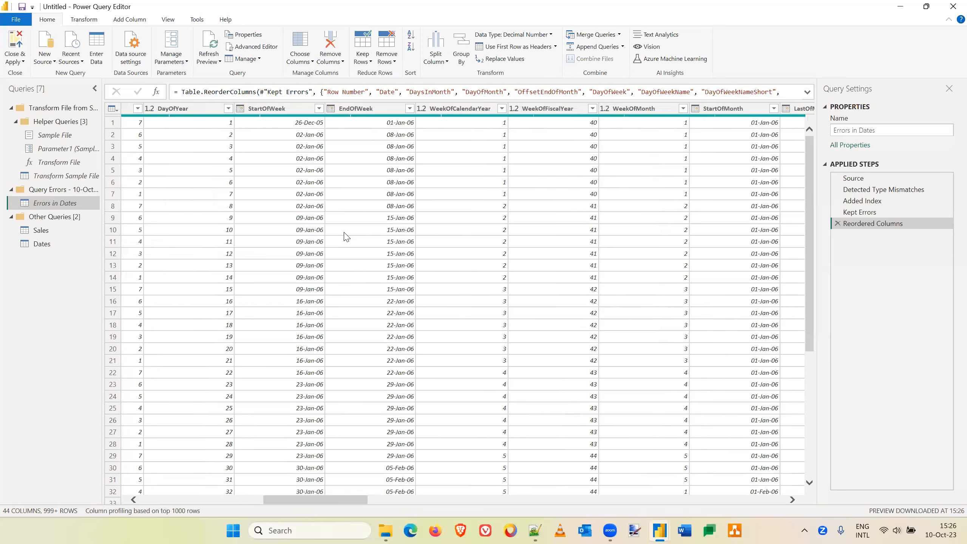
{"action": "scroll", "coordinate": [346, 237], "scroll_direction": "right", "scroll_amount": 2}
{"action": "scroll", "coordinate": [347, 237], "scroll_direction": "right", "scroll_amount": 8}
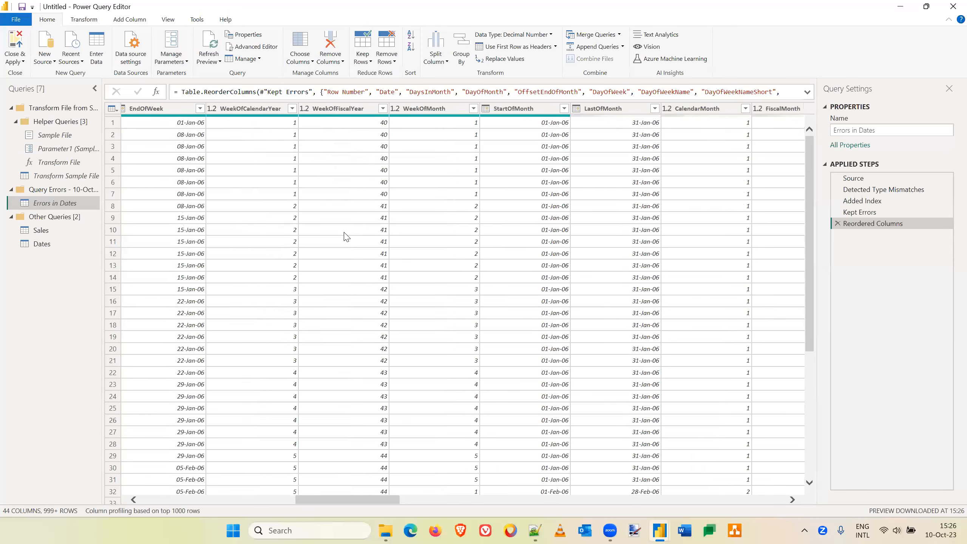
{"action": "scroll", "coordinate": [577, 261], "scroll_direction": "right", "scroll_amount": 10}
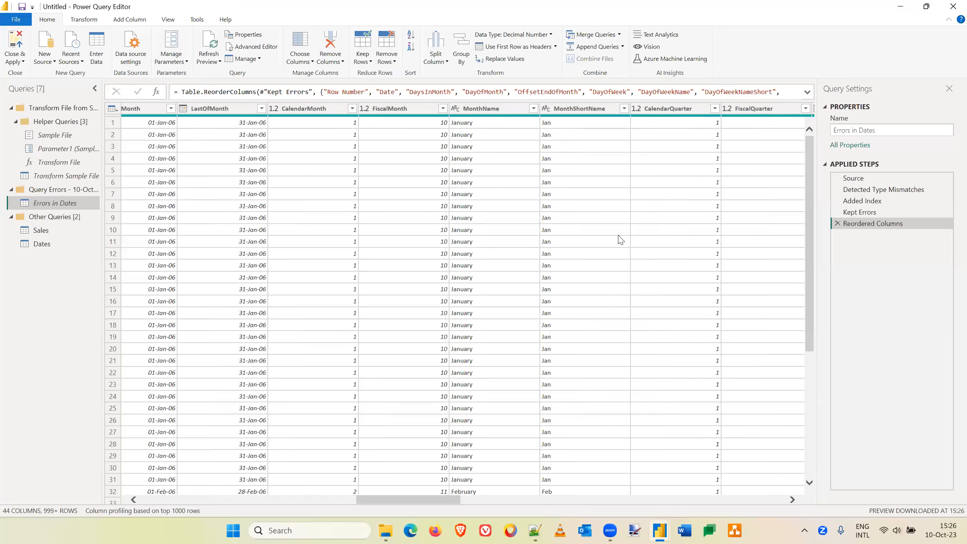
{"action": "scroll", "coordinate": [576, 261], "scroll_direction": "right", "scroll_amount": 10}
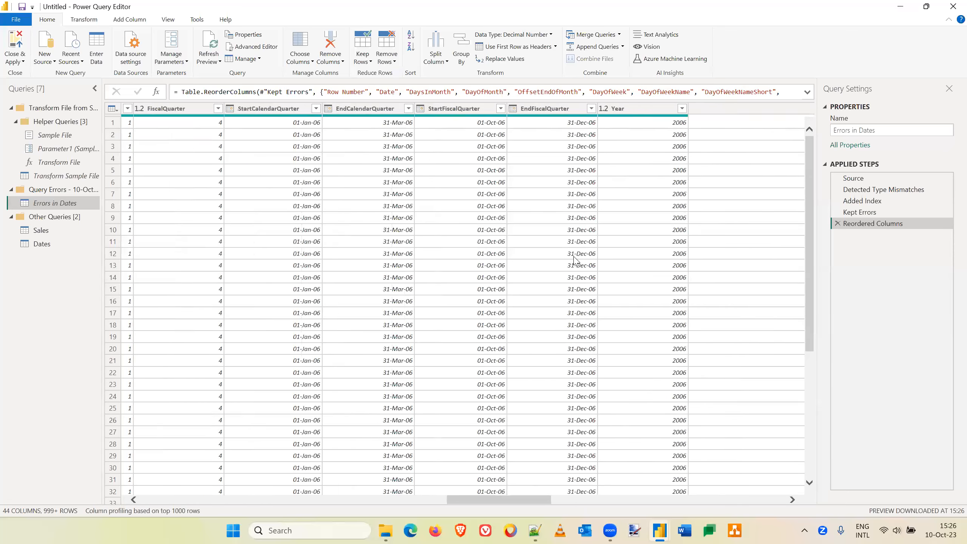
{"action": "scroll", "coordinate": [576, 260], "scroll_direction": "right", "scroll_amount": 2}
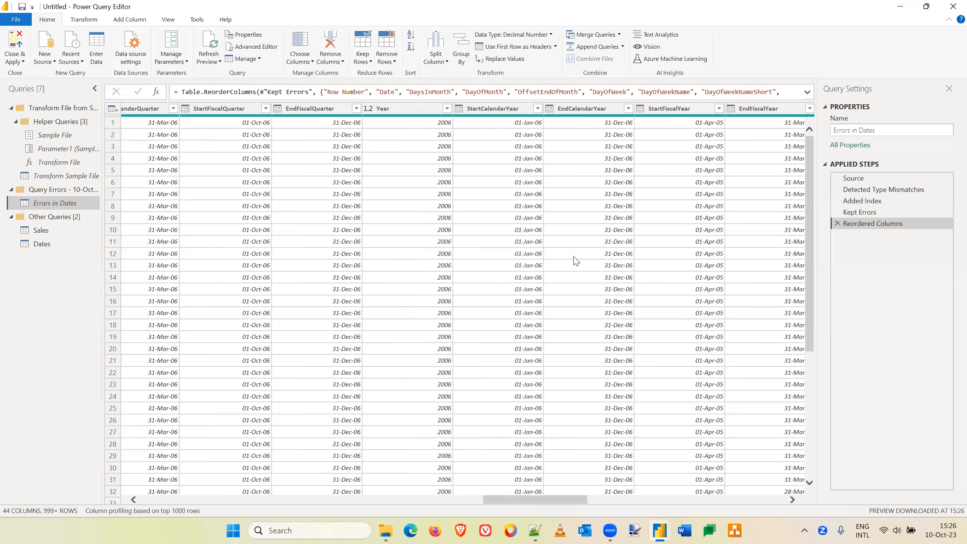
{"action": "scroll", "coordinate": [576, 260], "scroll_direction": "right", "scroll_amount": 8}
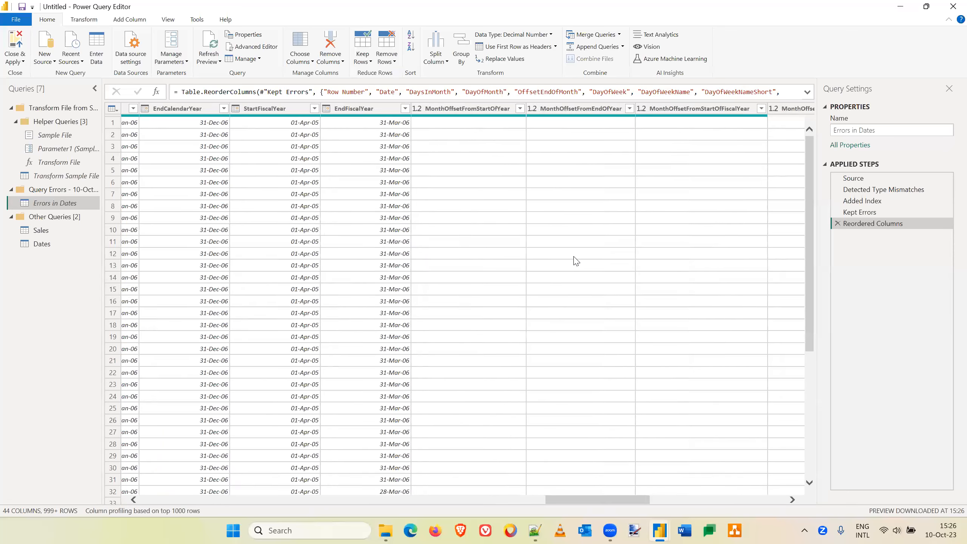
{"action": "scroll", "coordinate": [577, 260], "scroll_direction": "right", "scroll_amount": 16}
{"action": "scroll", "coordinate": [366, 113], "scroll_direction": "right", "scroll_amount": 5}
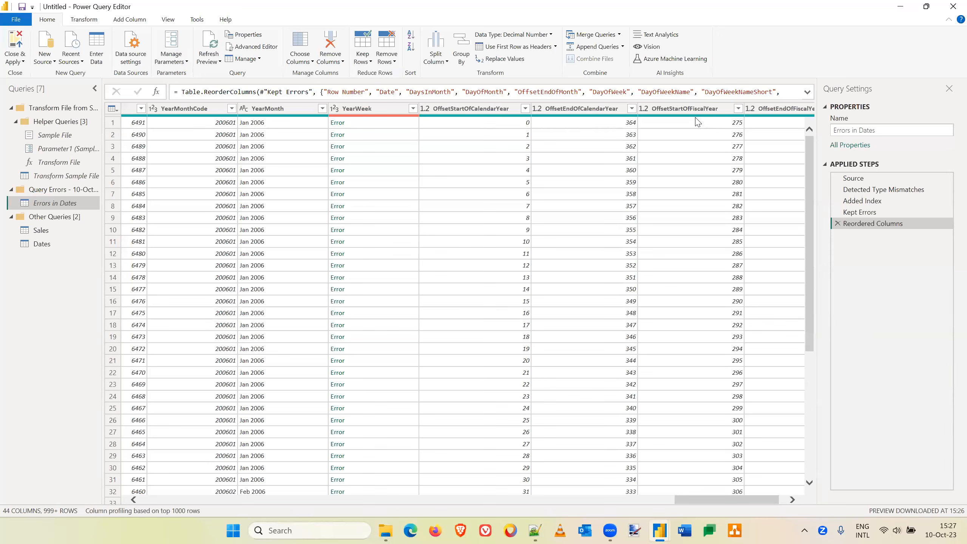
Open the error in the first YearWeek row and examine the YearWeek column in the Dates query.
{"action": "left_click", "coordinate": [337, 122]}
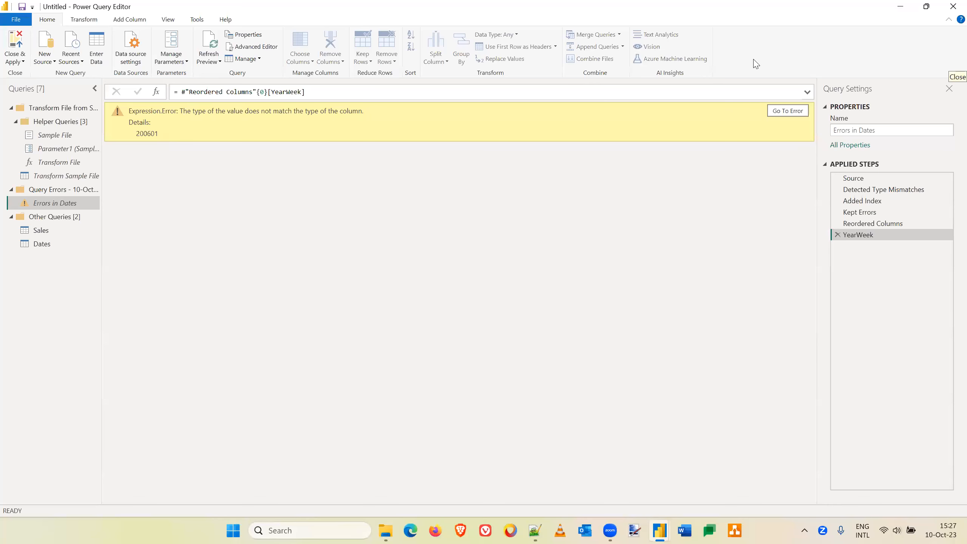
{"action": "left_click", "coordinate": [45, 245]}
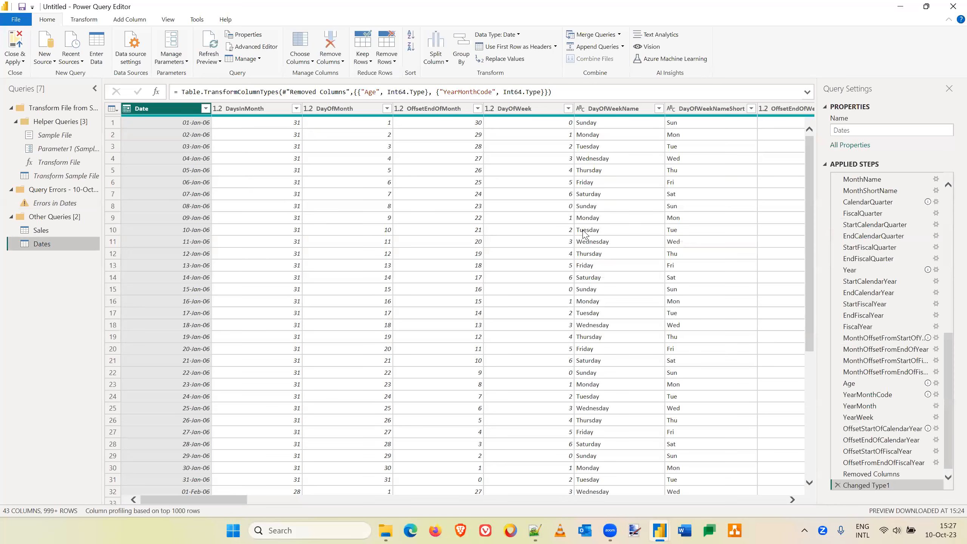
{"action": "scroll", "coordinate": [585, 233], "scroll_direction": "right", "scroll_amount": 15}
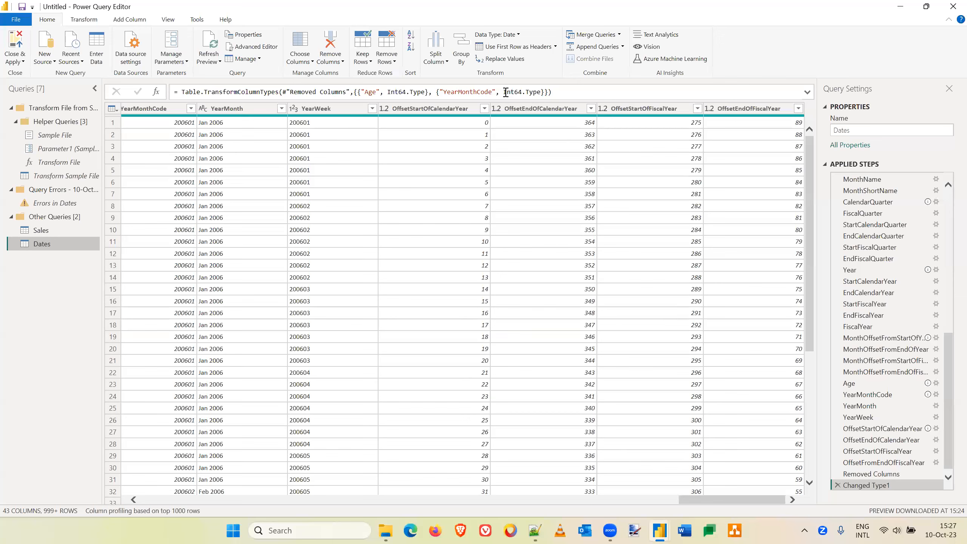
Examine the Dates query's type conversion formula, the YearWeek column's data type and its values down through the 2008 rows.
{"action": "left_click_drag", "start_coordinate": [505, 92], "coordinate": [539, 94]}
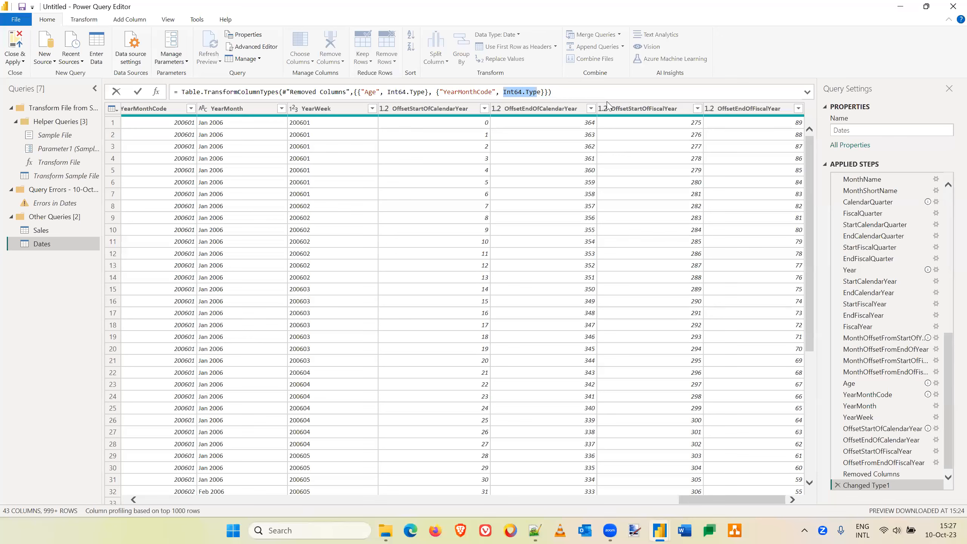
{"action": "left_click", "coordinate": [295, 113]}
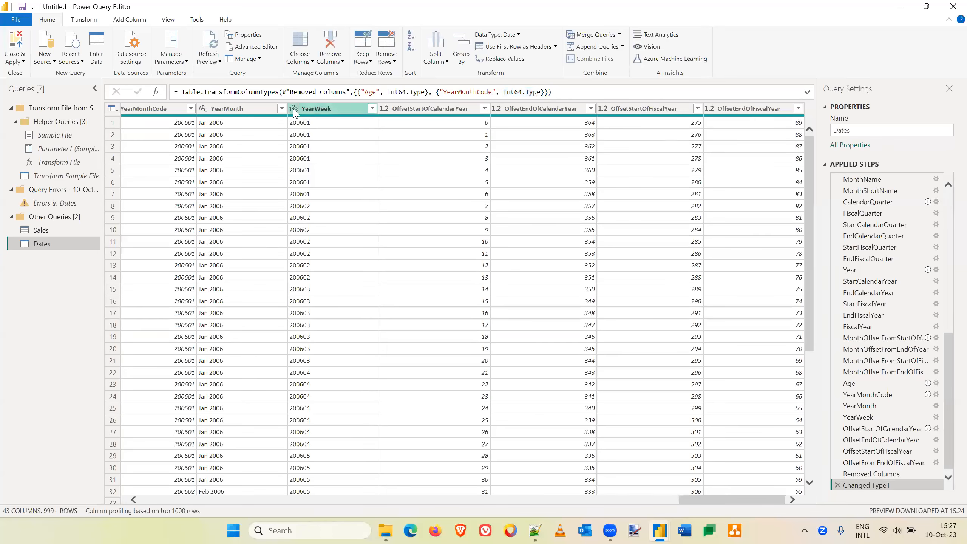
{"action": "left_click", "coordinate": [295, 110]}
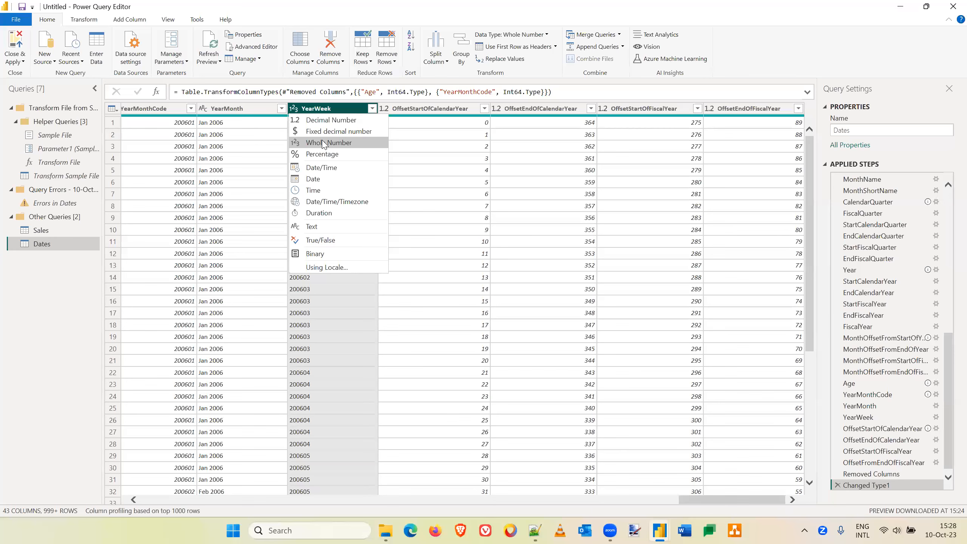
{"action": "left_click", "coordinate": [311, 110]}
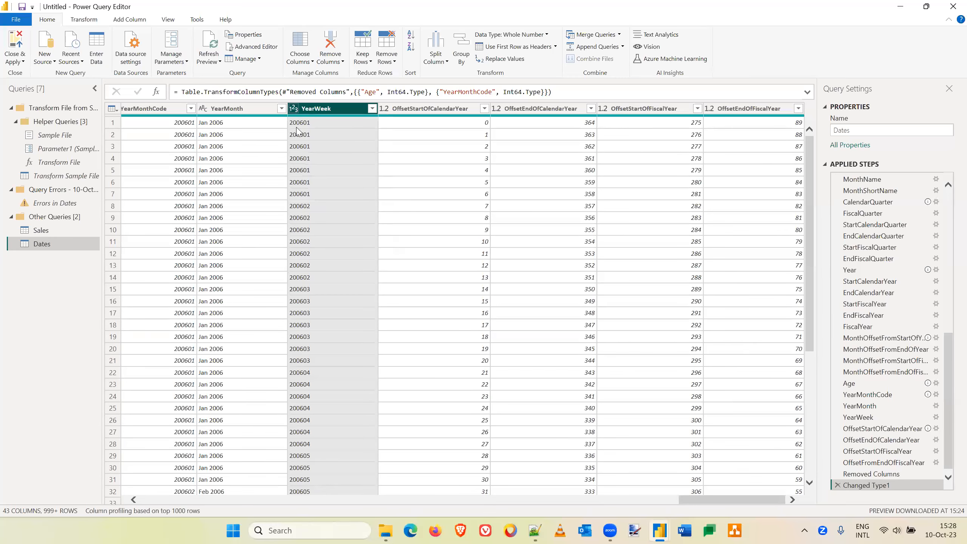
{"action": "scroll", "coordinate": [318, 272], "scroll_direction": "down", "scroll_amount": 10}
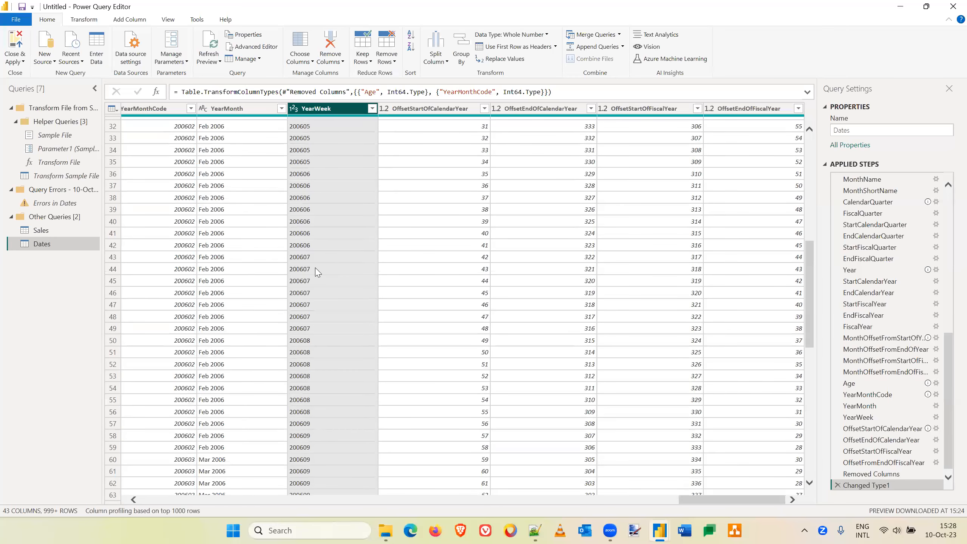
{"action": "scroll", "coordinate": [318, 272], "scroll_direction": "down", "scroll_amount": 20}
{"action": "scroll", "coordinate": [317, 272], "scroll_direction": "down", "scroll_amount": 20}
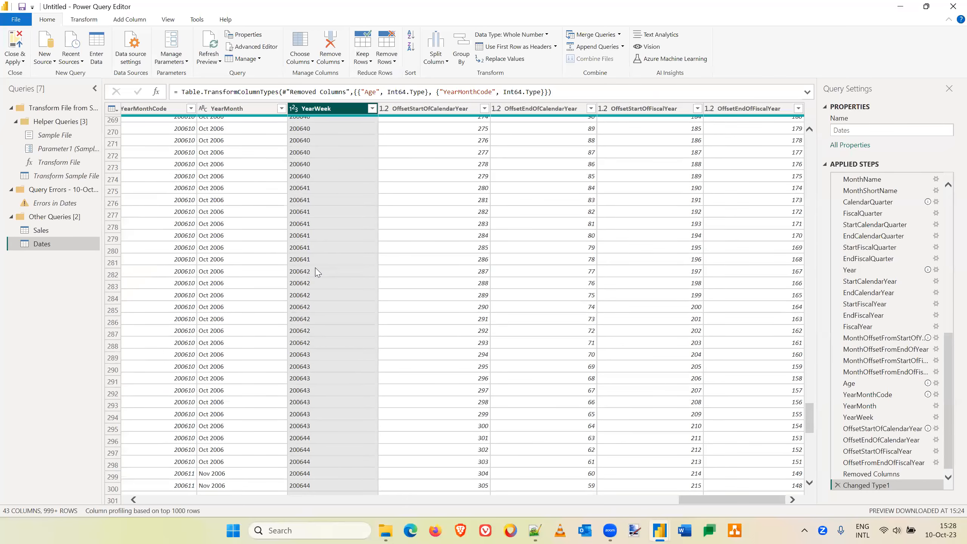
{"action": "scroll", "coordinate": [317, 272], "scroll_direction": "down", "scroll_amount": 20}
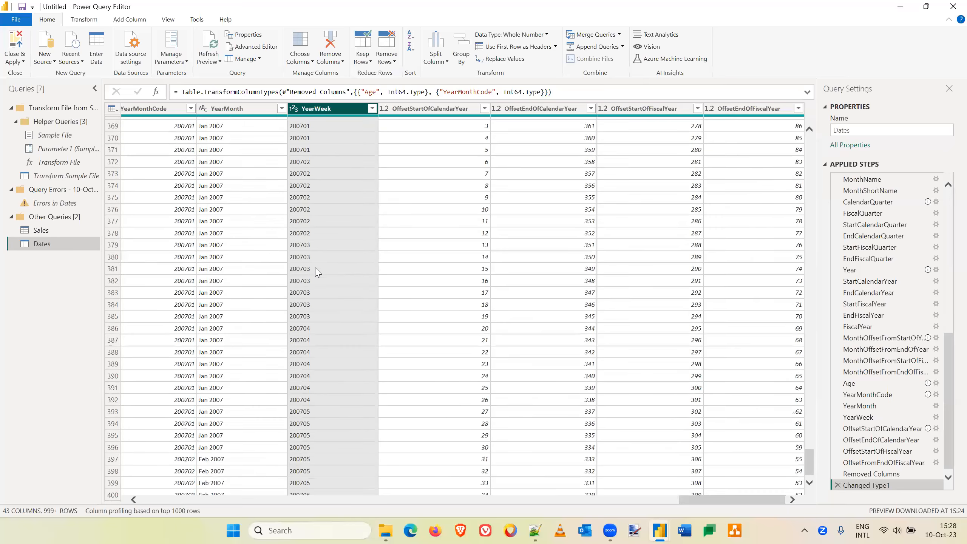
{"action": "scroll", "coordinate": [318, 272], "scroll_direction": "down", "scroll_amount": 15}
{"action": "scroll", "coordinate": [318, 272], "scroll_direction": "down", "scroll_amount": 20}
{"action": "scroll", "coordinate": [318, 272], "scroll_direction": "down", "scroll_amount": 20}
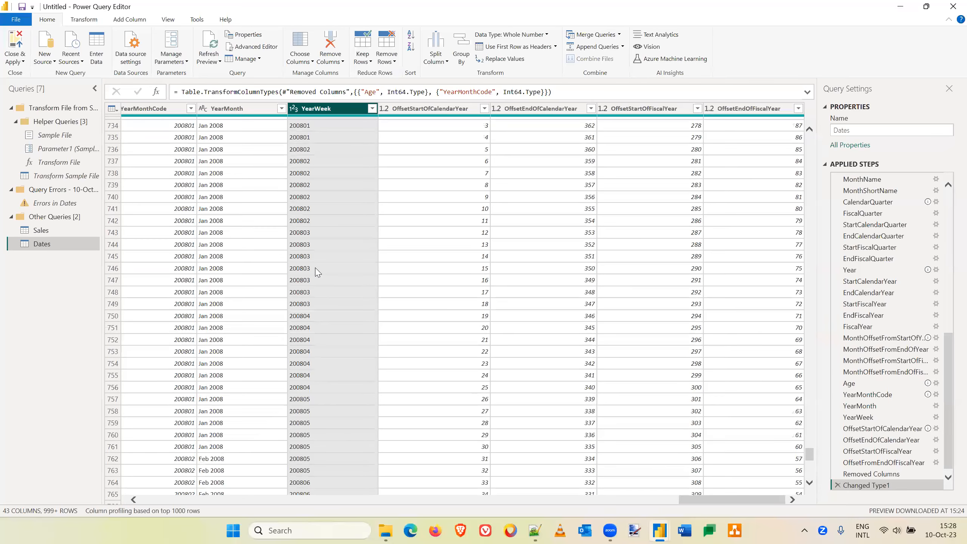
{"action": "scroll", "coordinate": [318, 272], "scroll_direction": "down", "scroll_amount": 20}
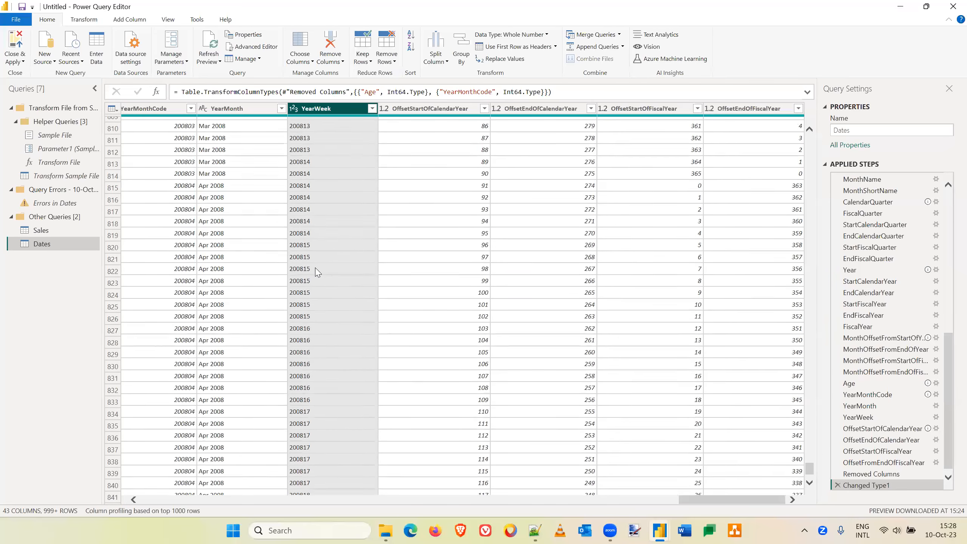
{"action": "scroll", "coordinate": [316, 268], "scroll_direction": "down", "scroll_amount": 5}
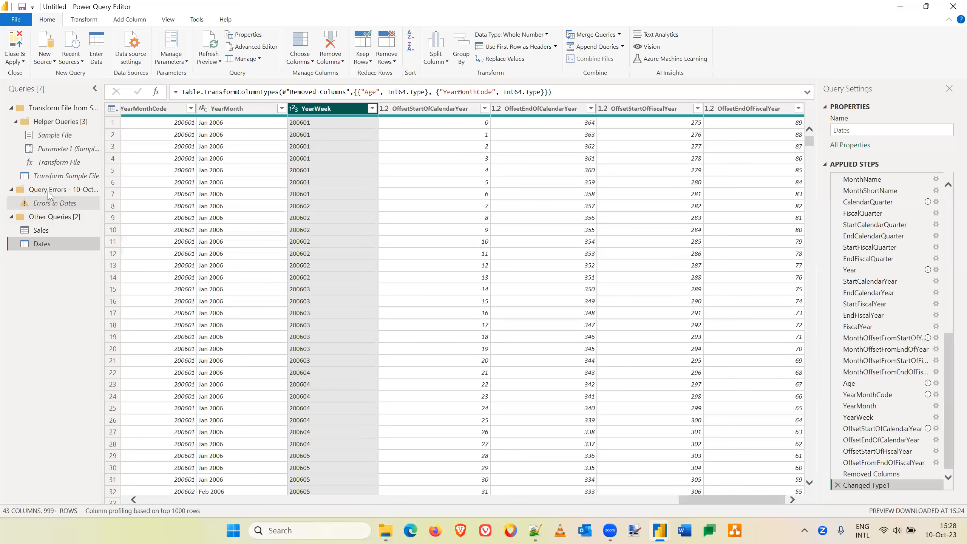
Delete the Query Errors group with its error query, and close and apply the query changes.
{"action": "left_click", "coordinate": [51, 193]}
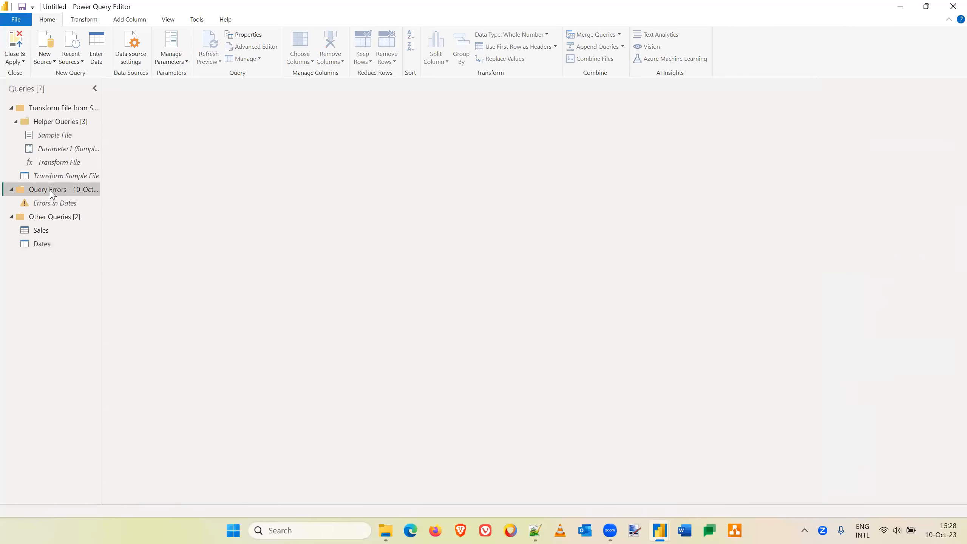
{"action": "right_click", "coordinate": [52, 193]}
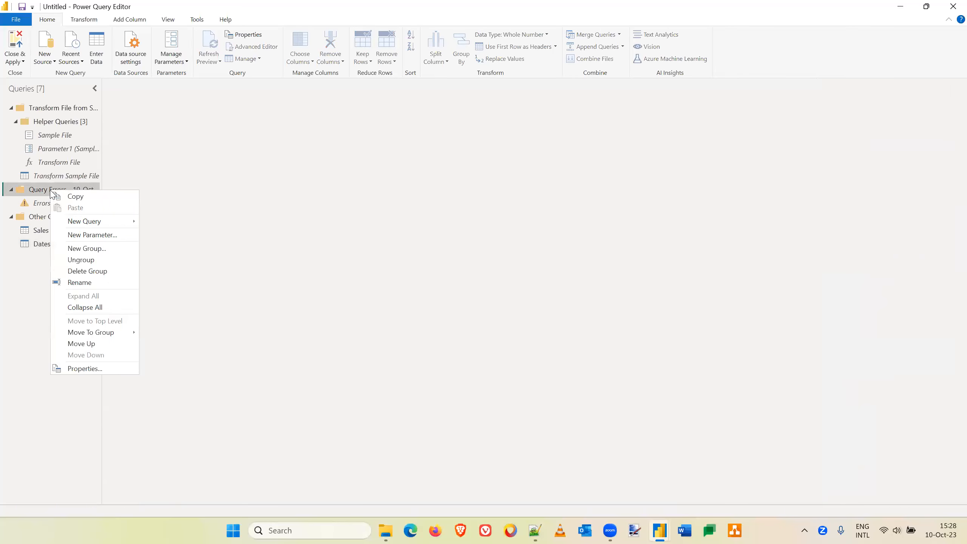
{"action": "left_click", "coordinate": [87, 271]}
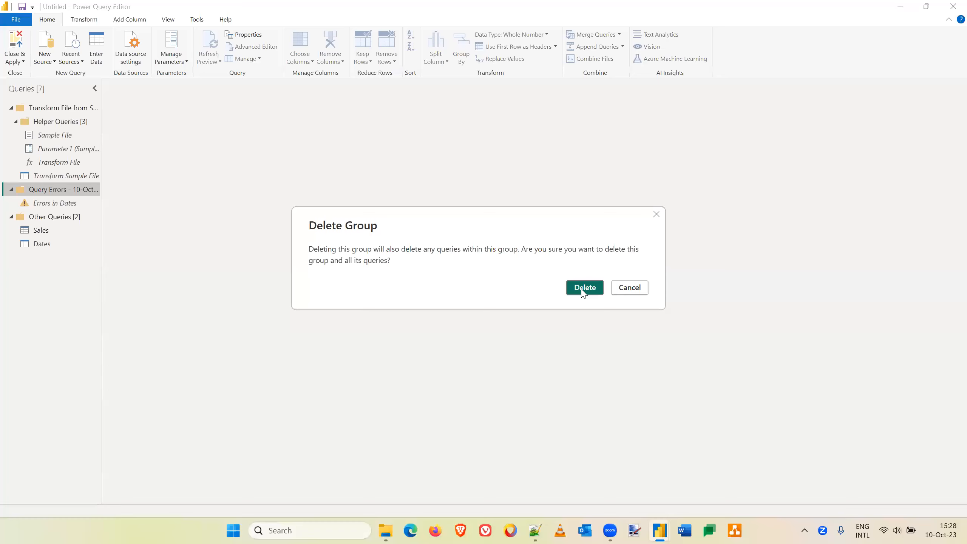
{"action": "left_click", "coordinate": [585, 288]}
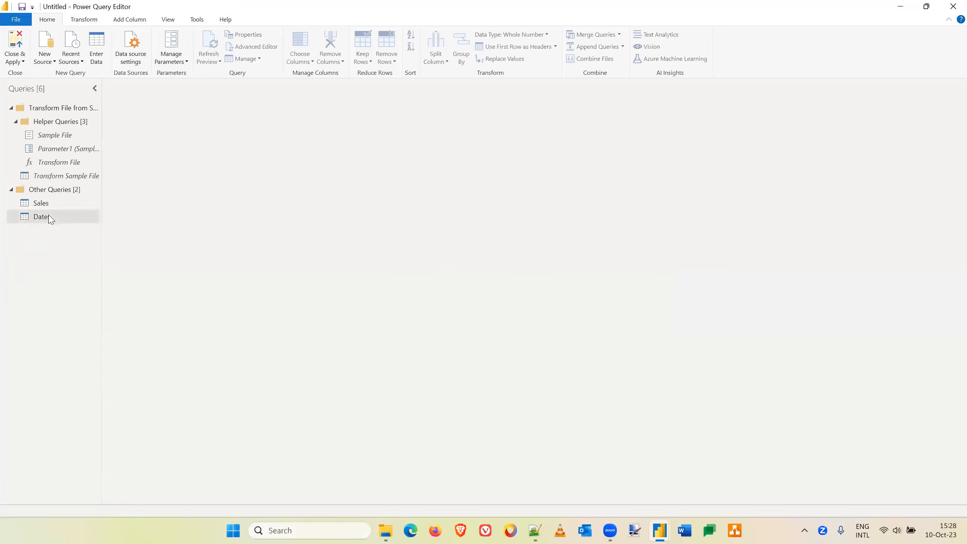
{"action": "left_click", "coordinate": [14, 44]}
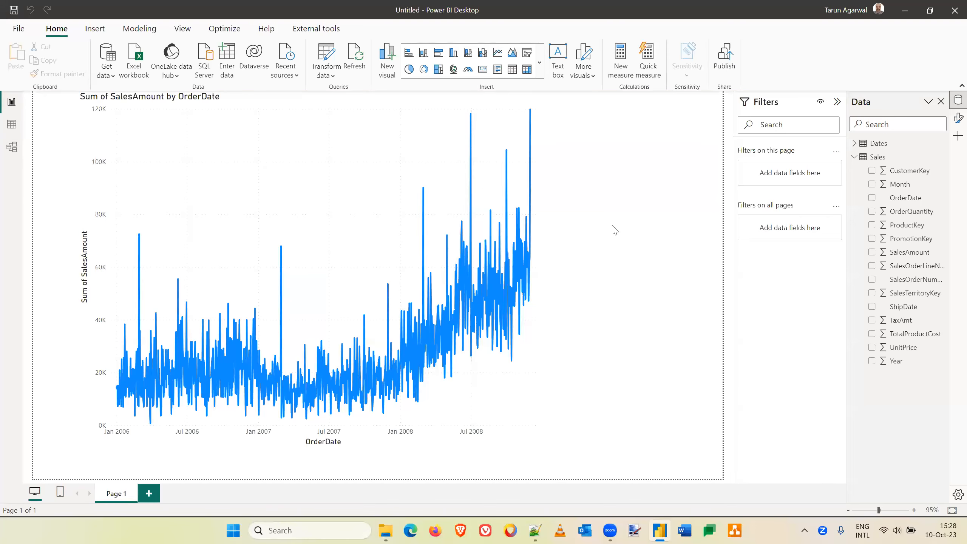
View the loaded Sales table data and examine the Dates table across all its columns, including YearWeek.
{"action": "left_click", "coordinate": [10, 126]}
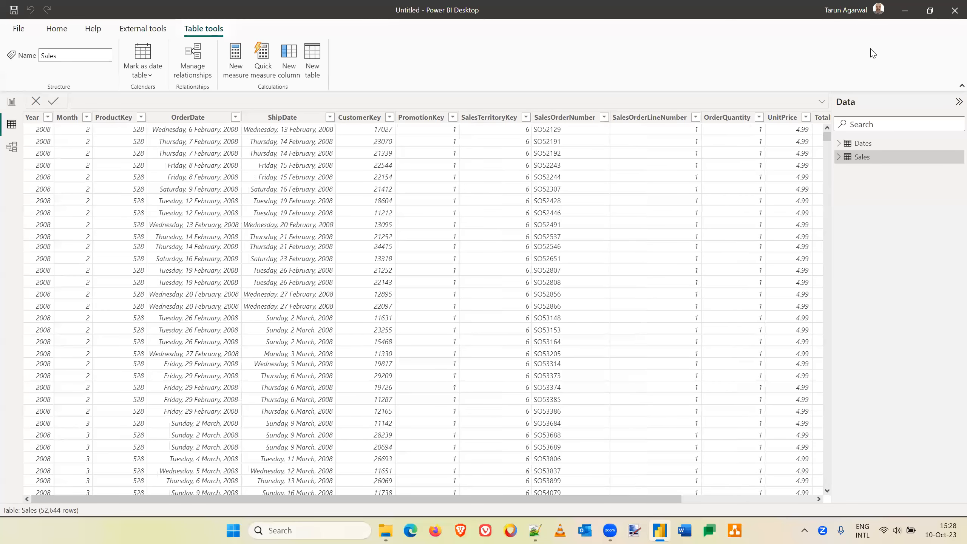
{"action": "left_click", "coordinate": [864, 144]}
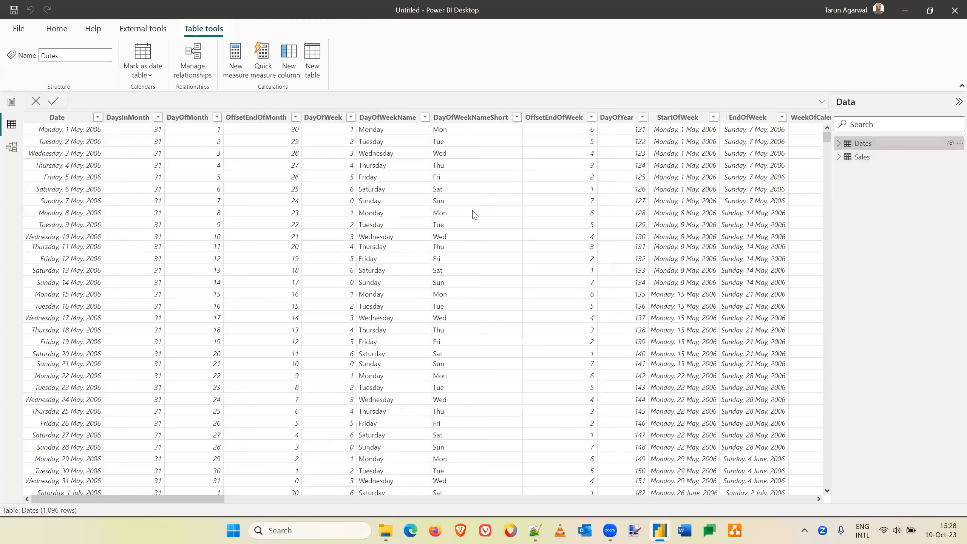
{"action": "scroll", "coordinate": [475, 215], "scroll_direction": "right", "scroll_amount": 2}
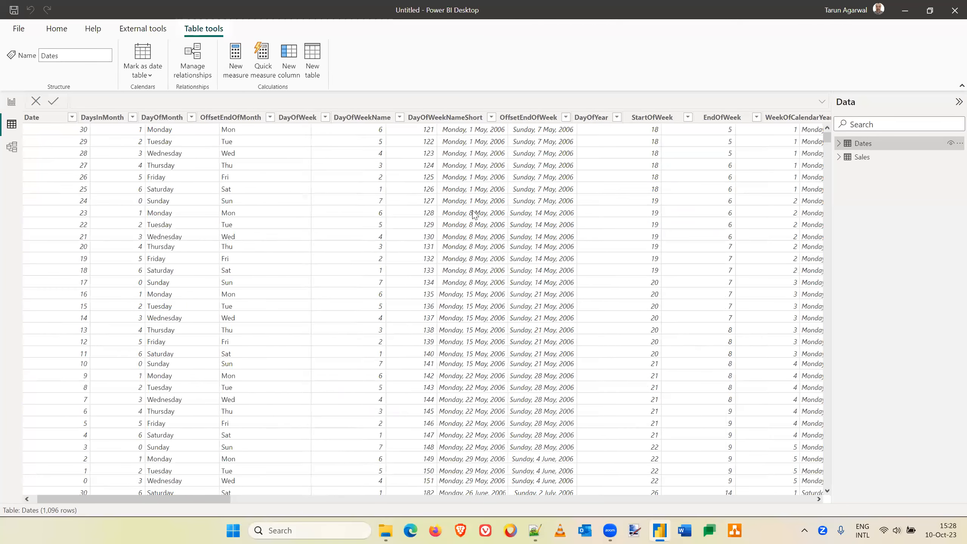
{"action": "scroll", "coordinate": [475, 215], "scroll_direction": "right", "scroll_amount": 3}
{"action": "scroll", "coordinate": [400, 139], "scroll_direction": "right", "scroll_amount": 3}
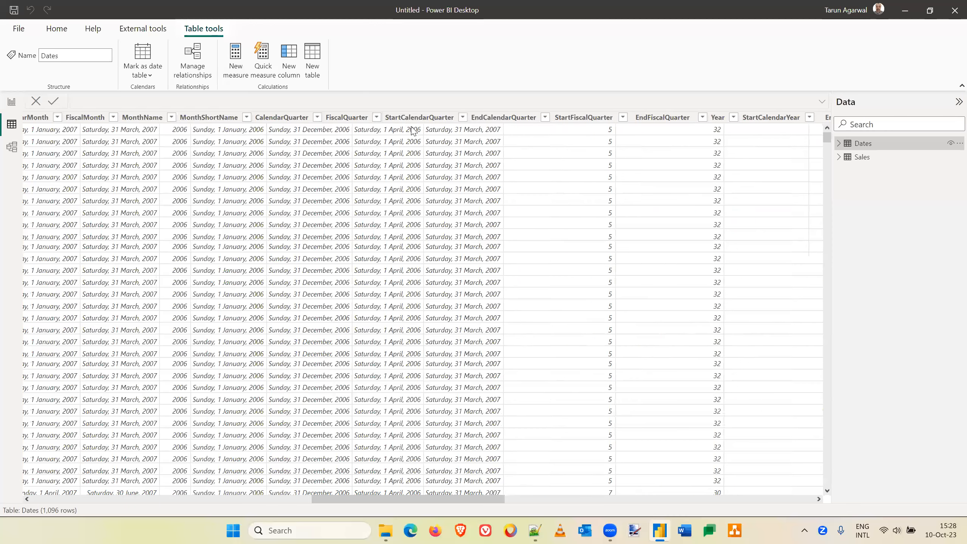
{"action": "scroll", "coordinate": [406, 369], "scroll_direction": "right", "scroll_amount": 3}
{"action": "scroll", "coordinate": [205, 368], "scroll_direction": "right", "scroll_amount": 3}
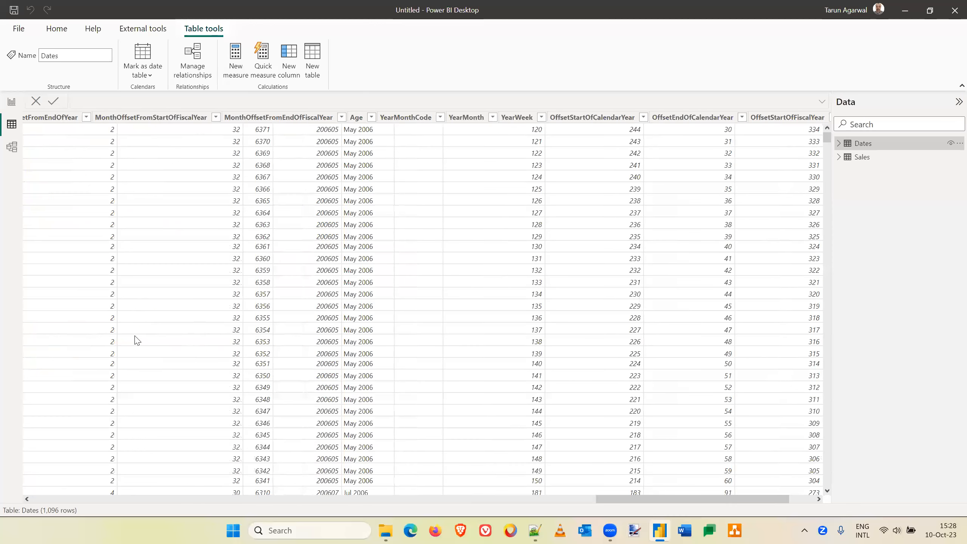
{"action": "scroll", "coordinate": [138, 341], "scroll_direction": "right", "scroll_amount": 2}
{"action": "scroll", "coordinate": [137, 340], "scroll_direction": "left", "scroll_amount": 9}
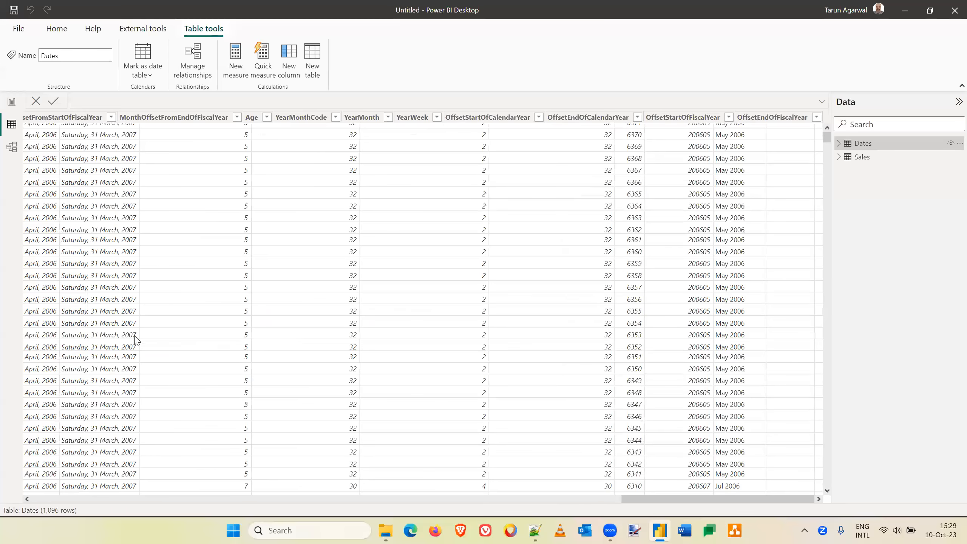
{"action": "scroll", "coordinate": [138, 340], "scroll_direction": "left", "scroll_amount": 2}
{"action": "scroll", "coordinate": [137, 340], "scroll_direction": "left", "scroll_amount": 6}
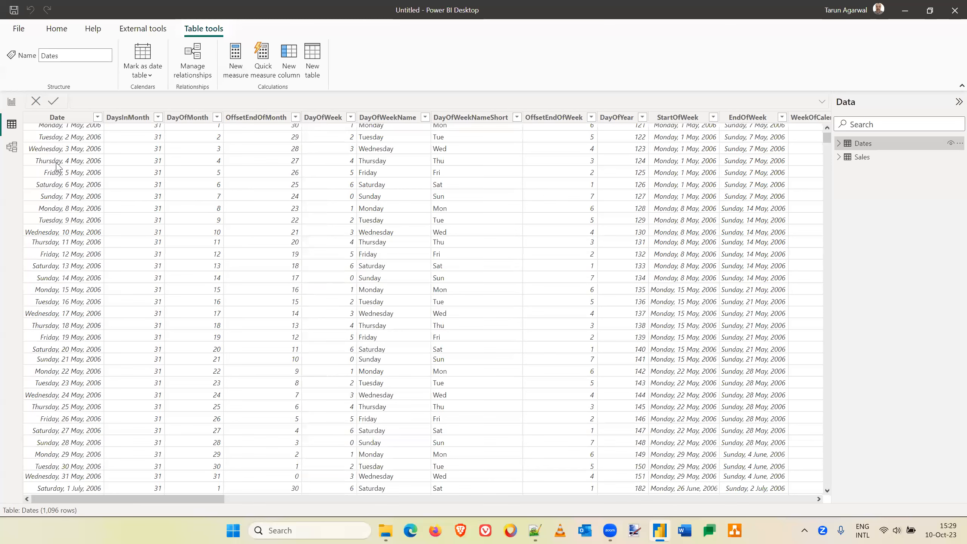
{"action": "scroll", "coordinate": [75, 138], "scroll_direction": "up", "scroll_amount": 1}
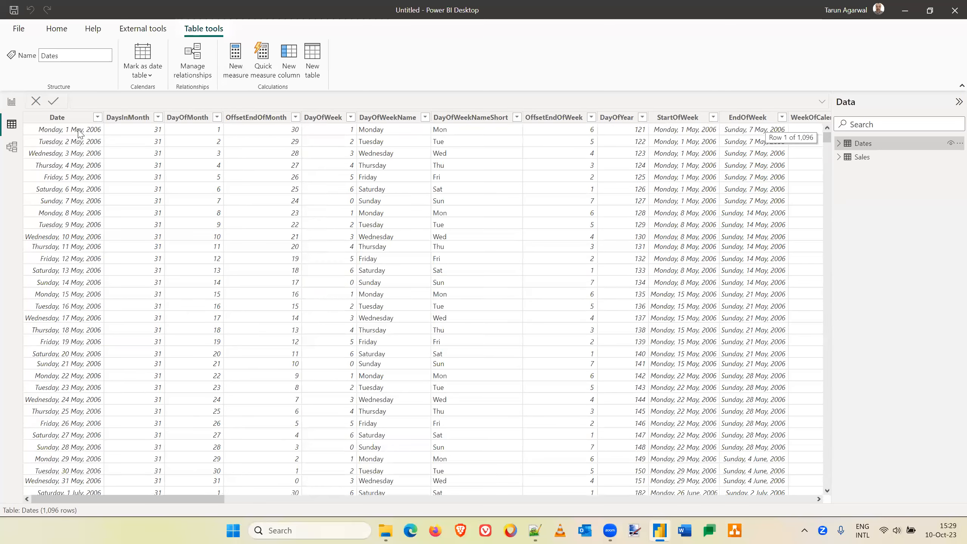
{"action": "left_click", "coordinate": [264, 122]}
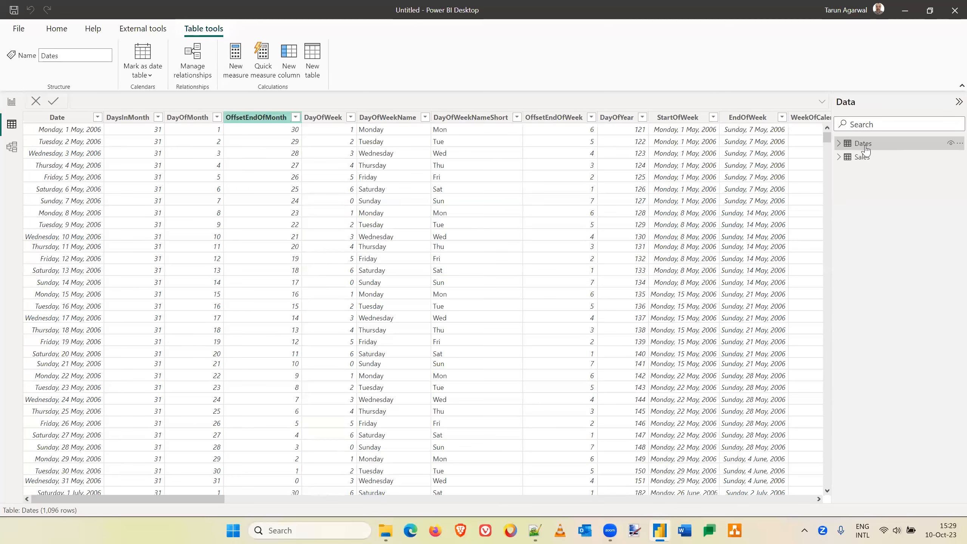
Mark the Dates table as a date table, using Date as its date column.
{"action": "left_click", "coordinate": [194, 152]}
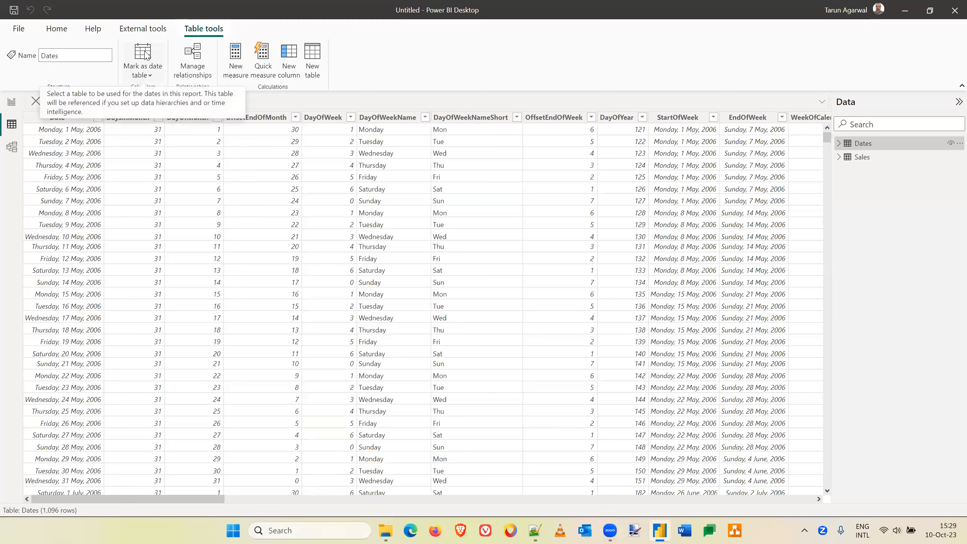
{"action": "left_click", "coordinate": [150, 75]}
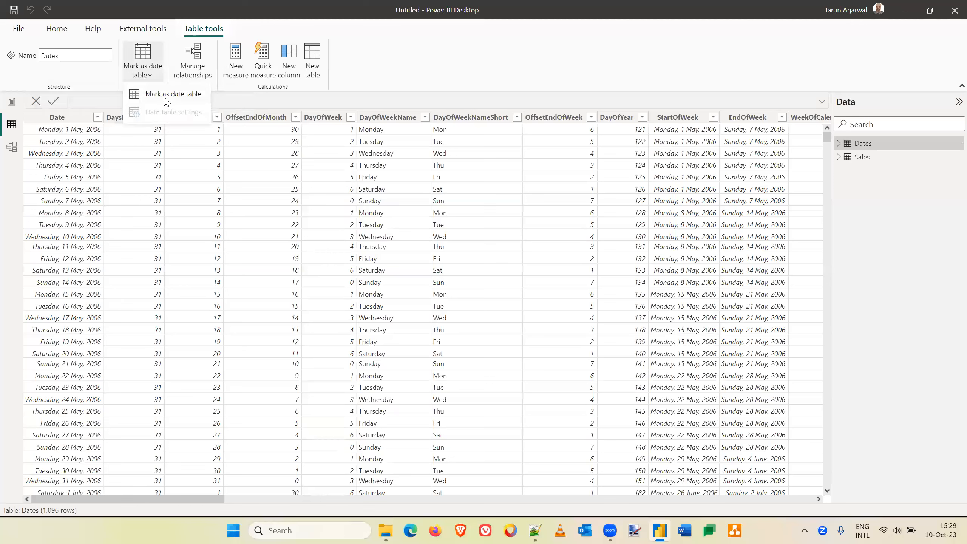
{"action": "left_click", "coordinate": [383, 274]}
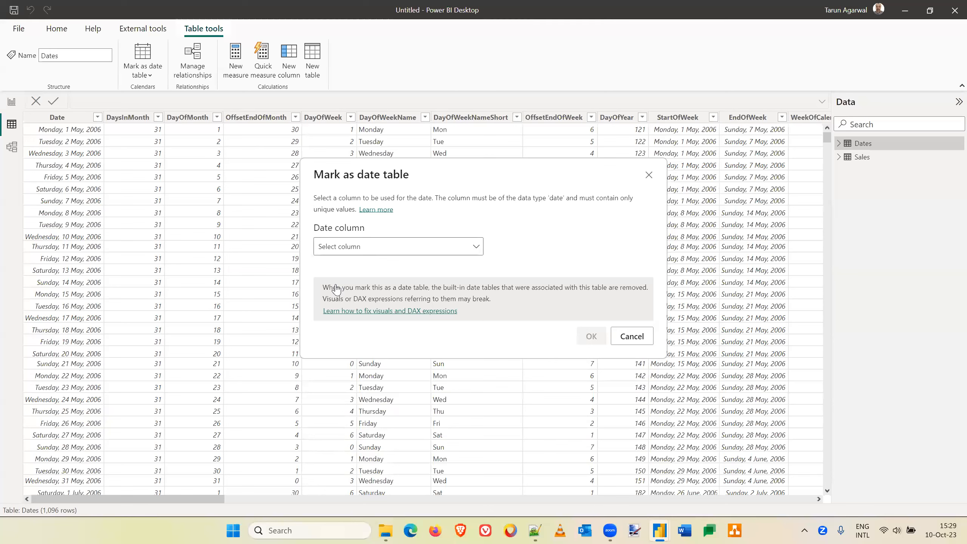
{"action": "left_click", "coordinate": [410, 250]}
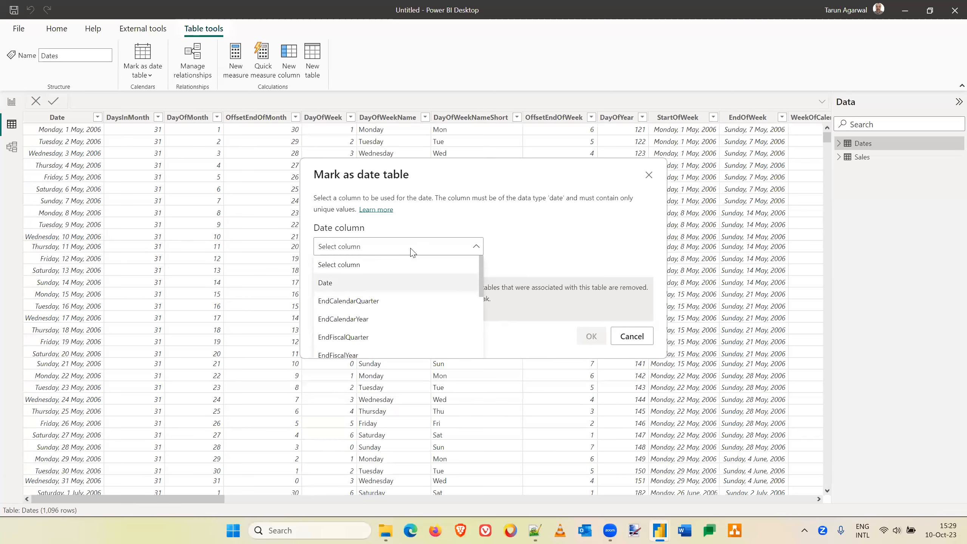
{"action": "left_click", "coordinate": [332, 281]}
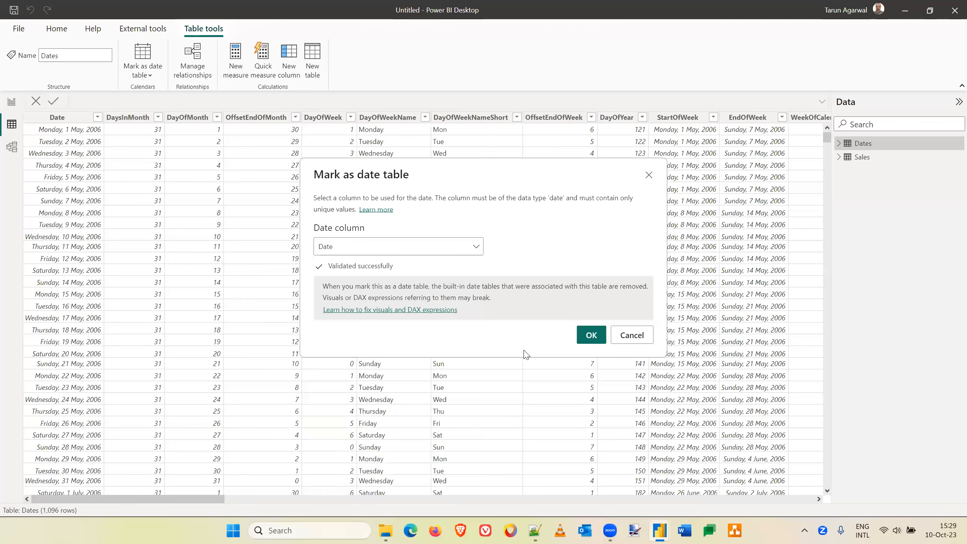
{"action": "left_click", "coordinate": [591, 337]}
{"action": "left_click", "coordinate": [590, 337]}
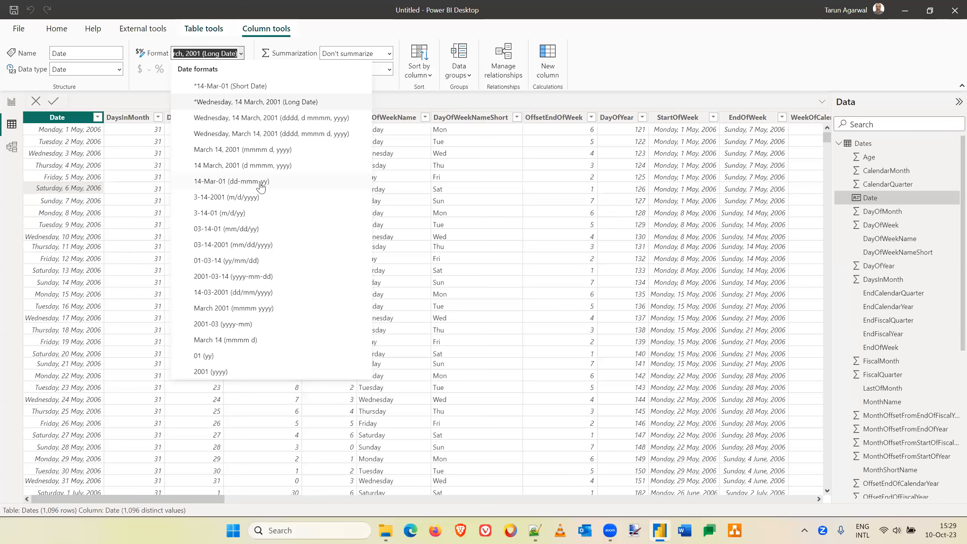
Format the Date, StartOfWeek and EndOfWeek columns of the Dates table as dd-mmm-yy.
{"action": "left_click", "coordinate": [260, 183]}
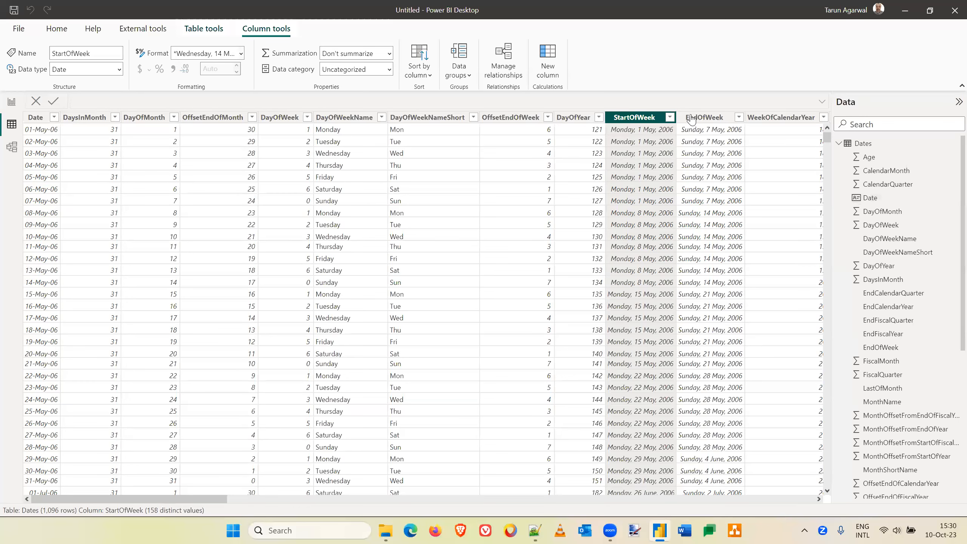
{"action": "left_click", "coordinate": [214, 53]}
{"action": "key", "text": "Return"}
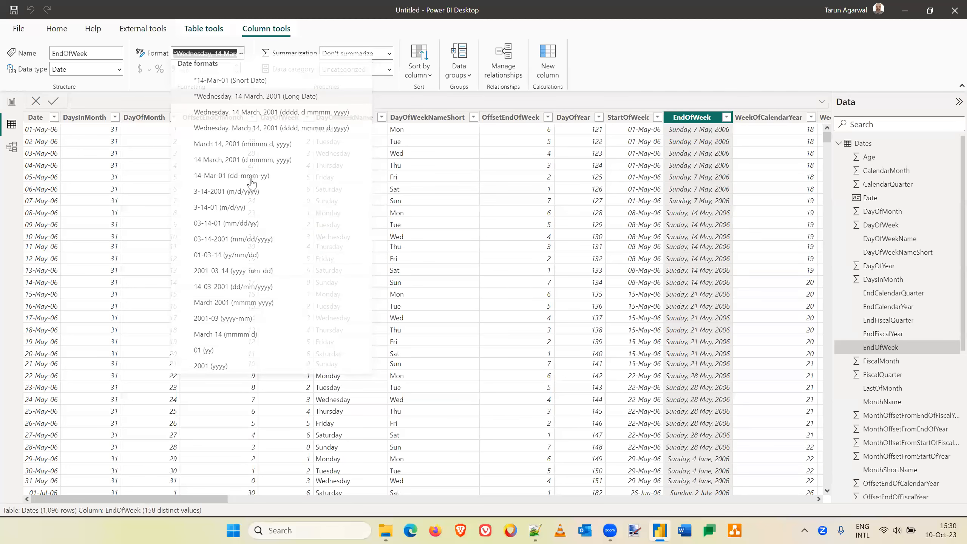
{"action": "left_click", "coordinate": [252, 182]}
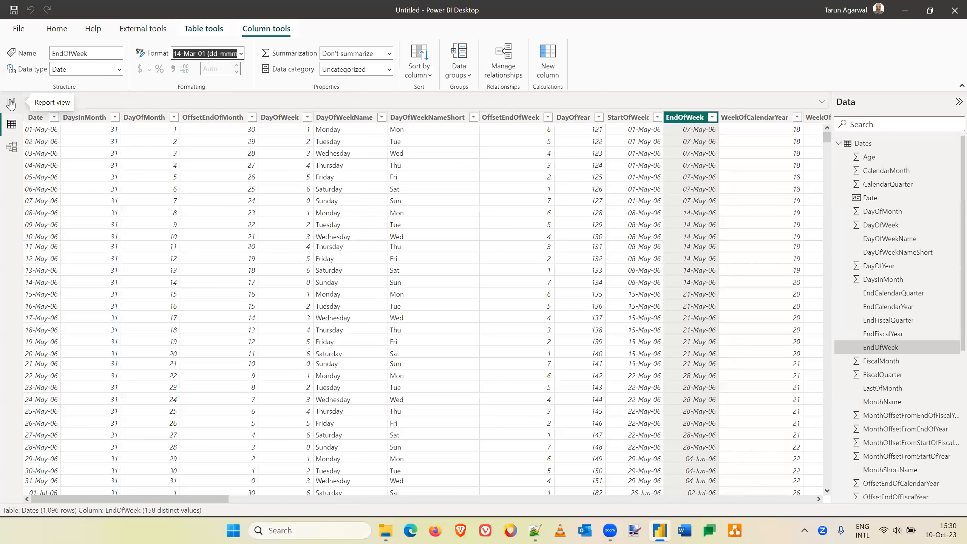
Create a relationship in the data model between the Sales table's OrderDate and the Dates table's Date.
{"action": "left_click", "coordinate": [13, 148]}
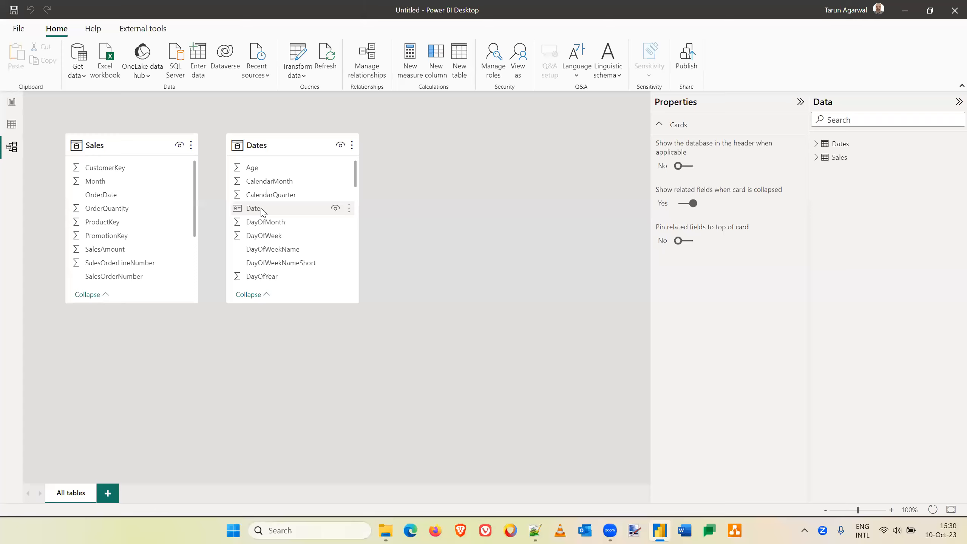
{"action": "left_click_drag", "start_coordinate": [110, 198], "coordinate": [271, 210]}
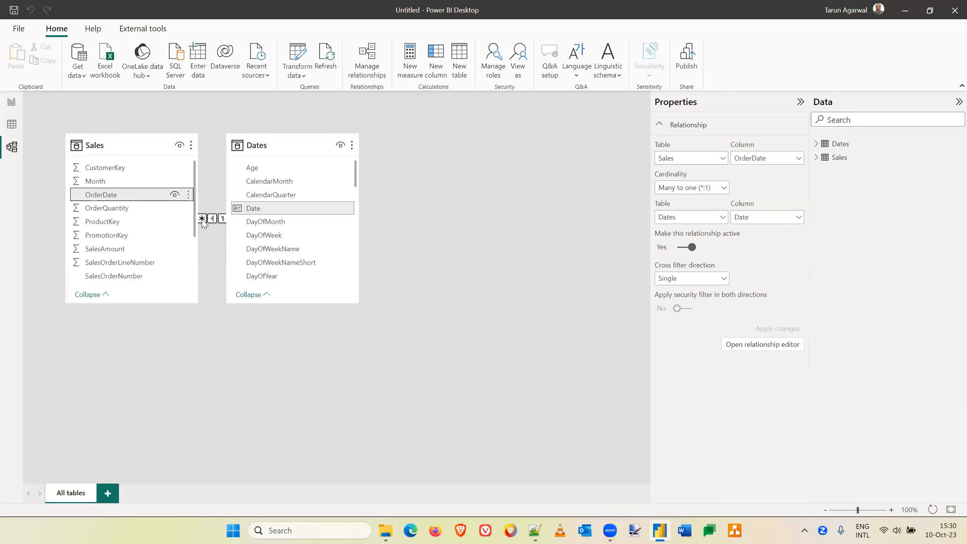
Move the Dates table away from the Sales table in the model diagram to leave space around their relationship line.
{"action": "left_click_drag", "start_coordinate": [117, 142], "coordinate": [70, 138]}
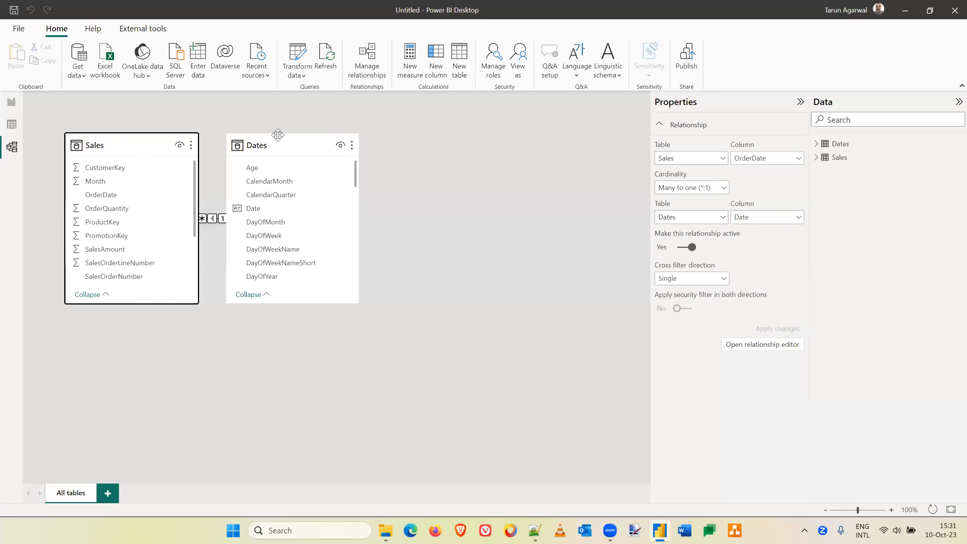
{"action": "mouse_move", "coordinate": [387, 138]}
{"action": "left_mouse_down"}
{"action": "mouse_move", "coordinate": [322, 139]}
{"action": "mouse_move", "coordinate": [373, 128]}
{"action": "left_mouse_up"}
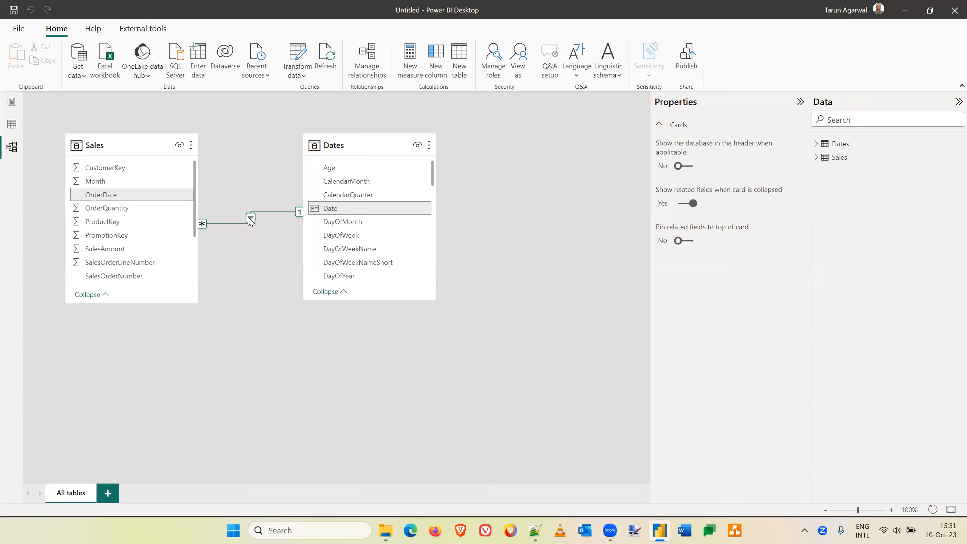
In the report's SalesAmount line chart, replace OrderDate with the Year field from the Dates table.
{"action": "left_click", "coordinate": [13, 103]}
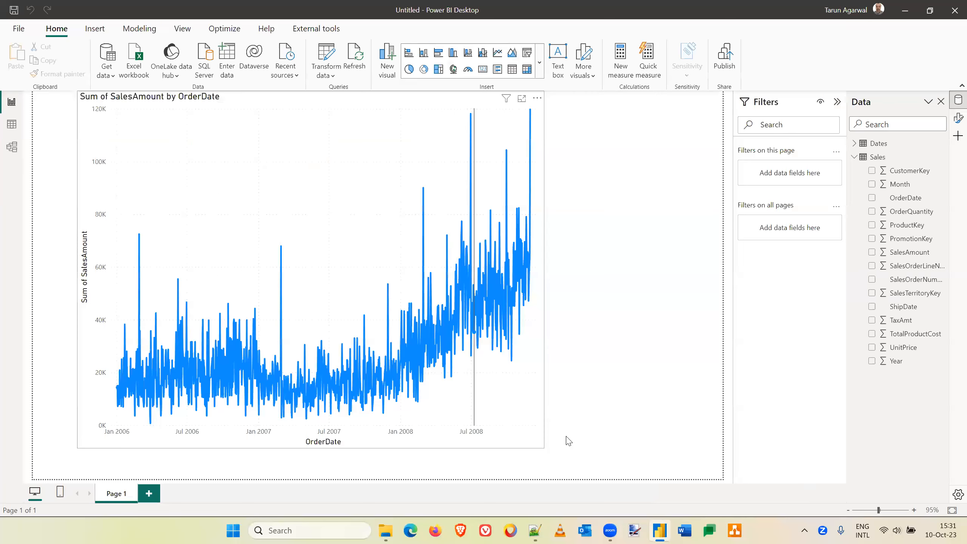
{"action": "left_click", "coordinate": [535, 444]}
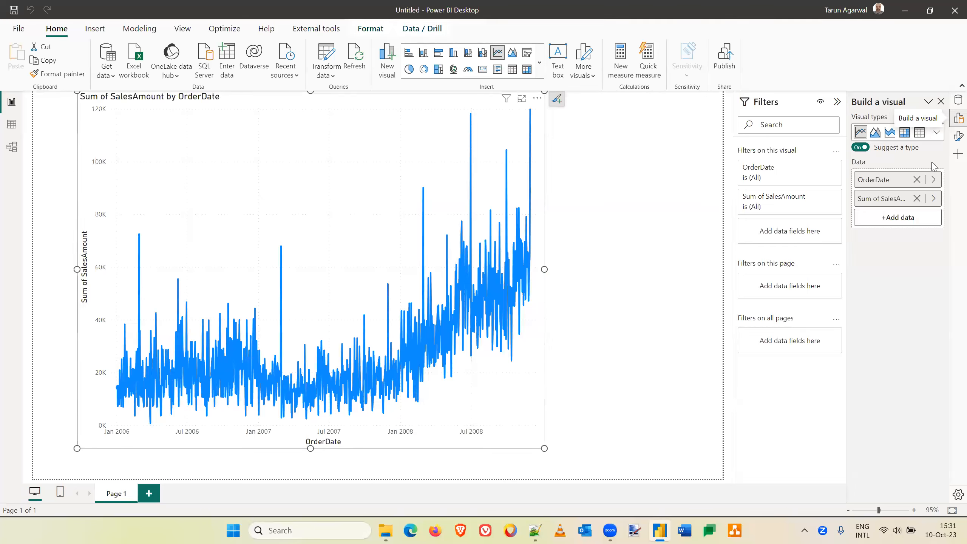
{"action": "left_click", "coordinate": [917, 179]}
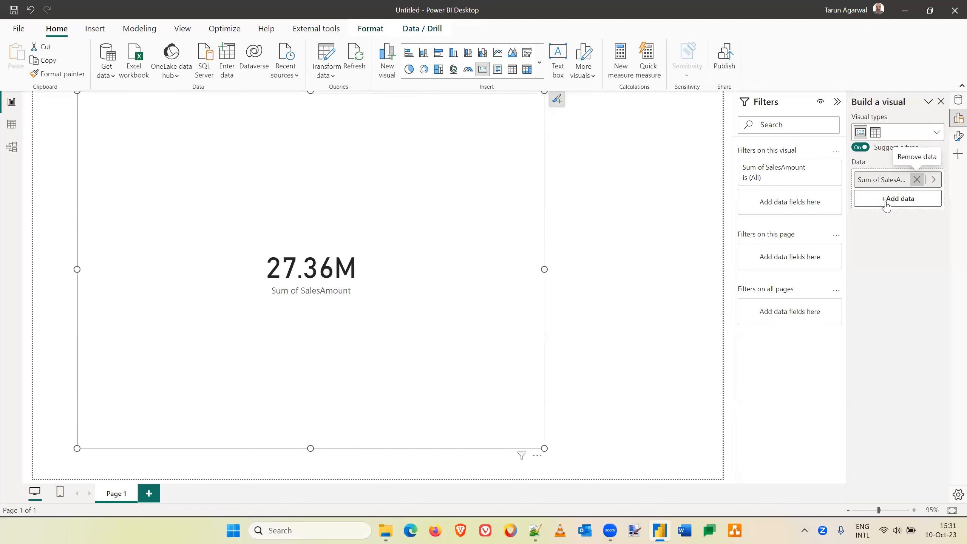
{"action": "left_click", "coordinate": [887, 200]}
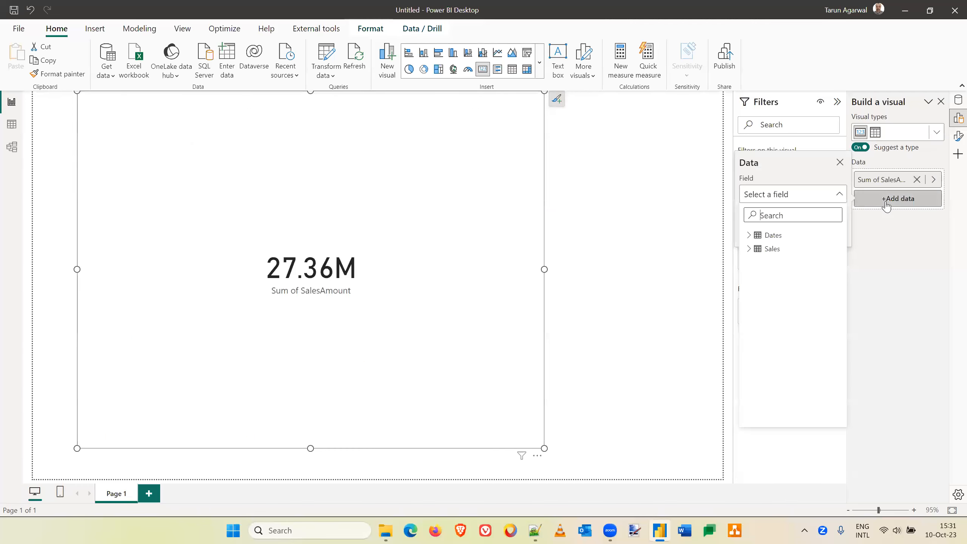
{"action": "left_click", "coordinate": [750, 236]}
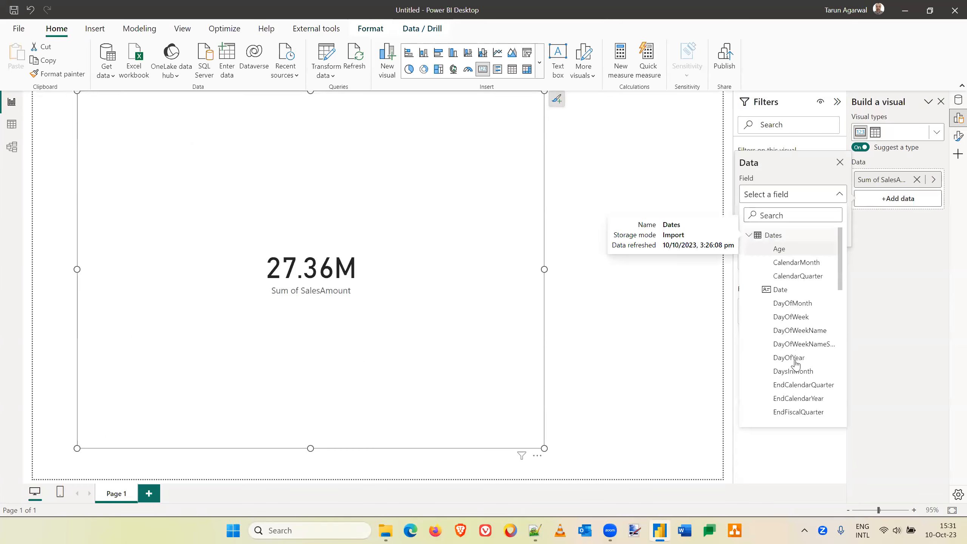
{"action": "scroll", "coordinate": [795, 369], "scroll_direction": "down", "scroll_amount": 2}
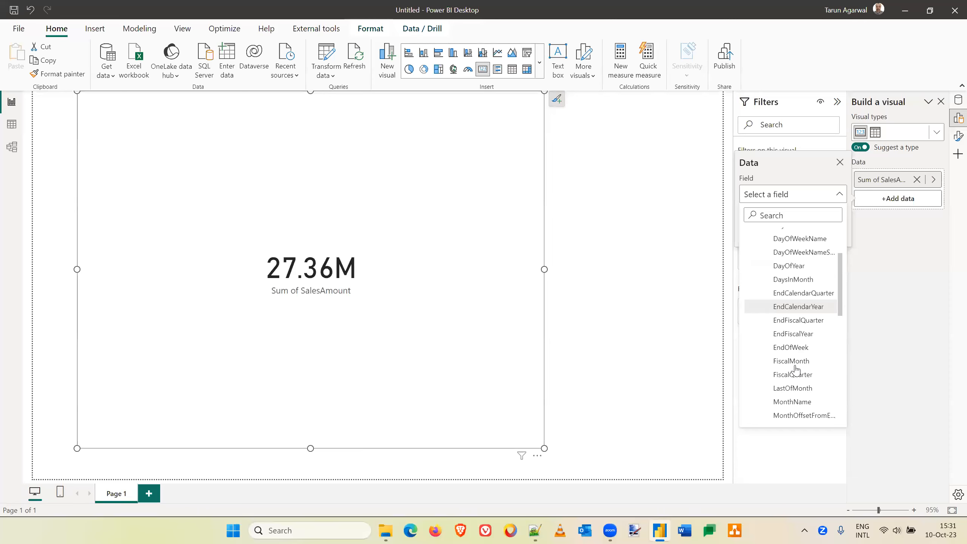
{"action": "scroll", "coordinate": [795, 369], "scroll_direction": "down", "scroll_amount": 1}
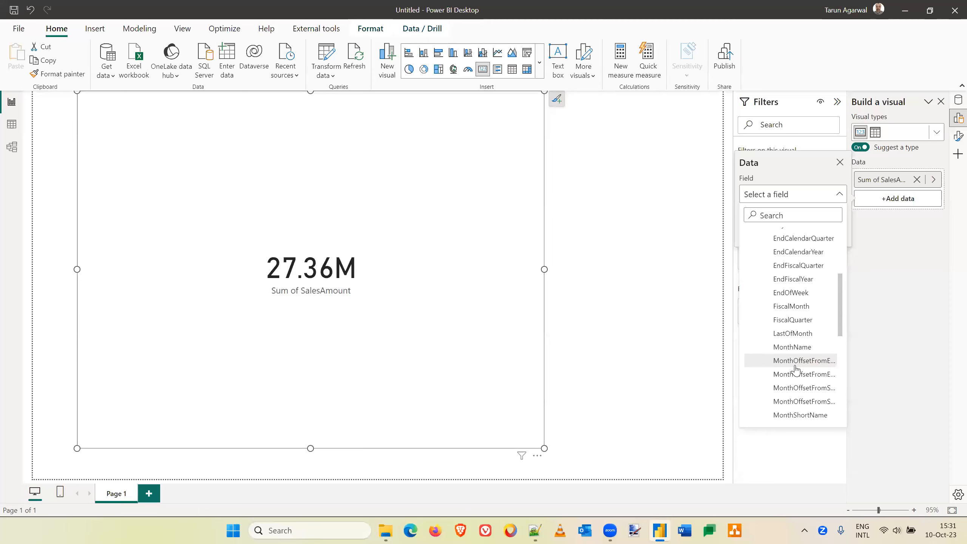
{"action": "scroll", "coordinate": [795, 369], "scroll_direction": "down", "scroll_amount": 4}
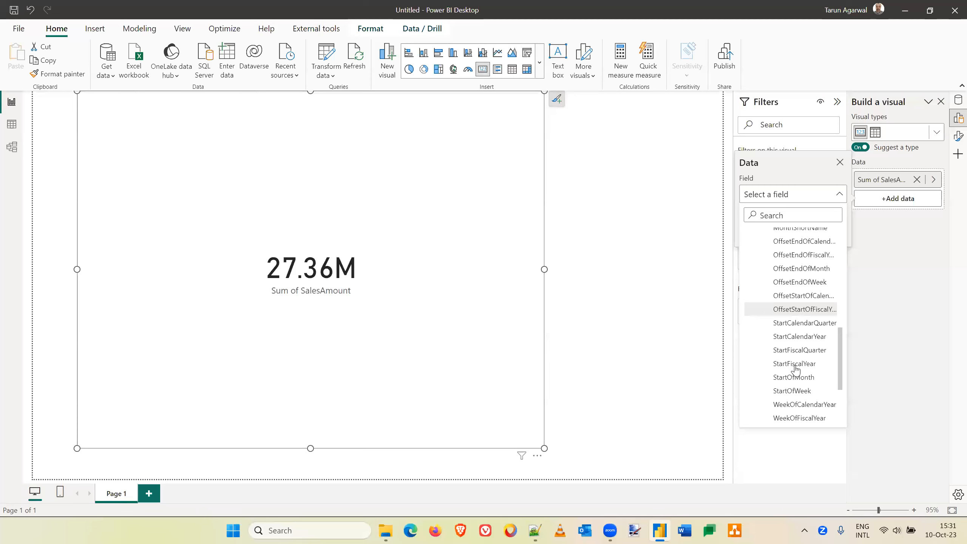
{"action": "scroll", "coordinate": [794, 368], "scroll_direction": "down", "scroll_amount": 2}
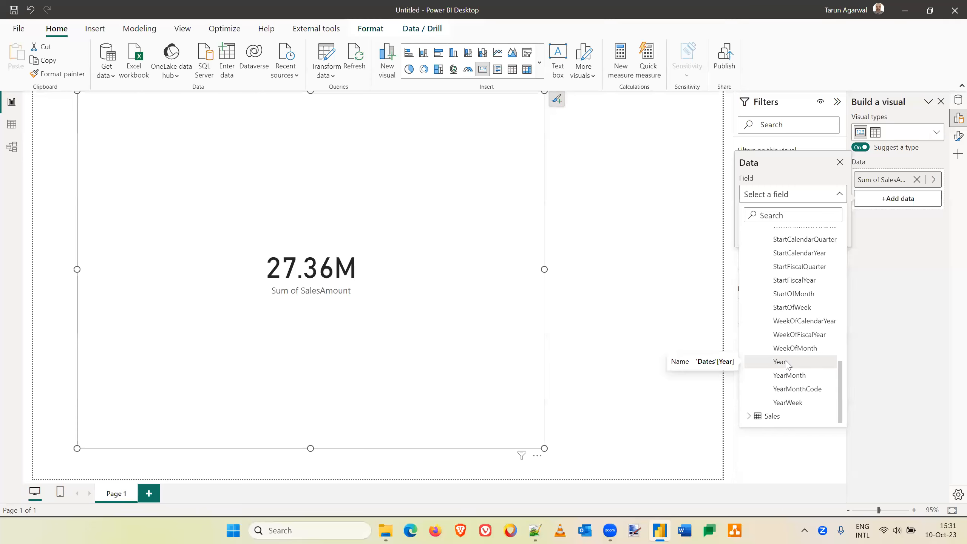
{"action": "left_click", "coordinate": [788, 365]}
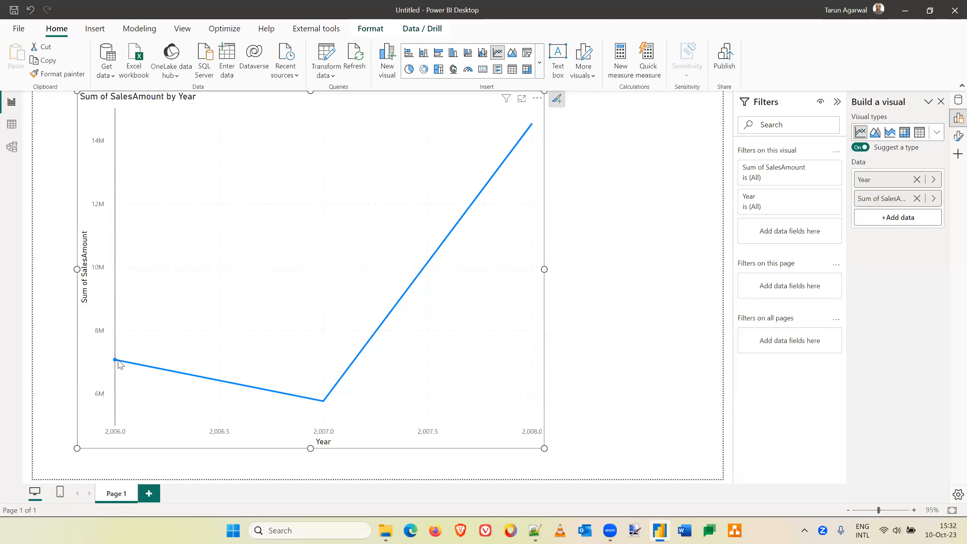
Change the data type of the Dates table's Year column to Whole number.
{"action": "mouse_move", "coordinate": [119, 362]}
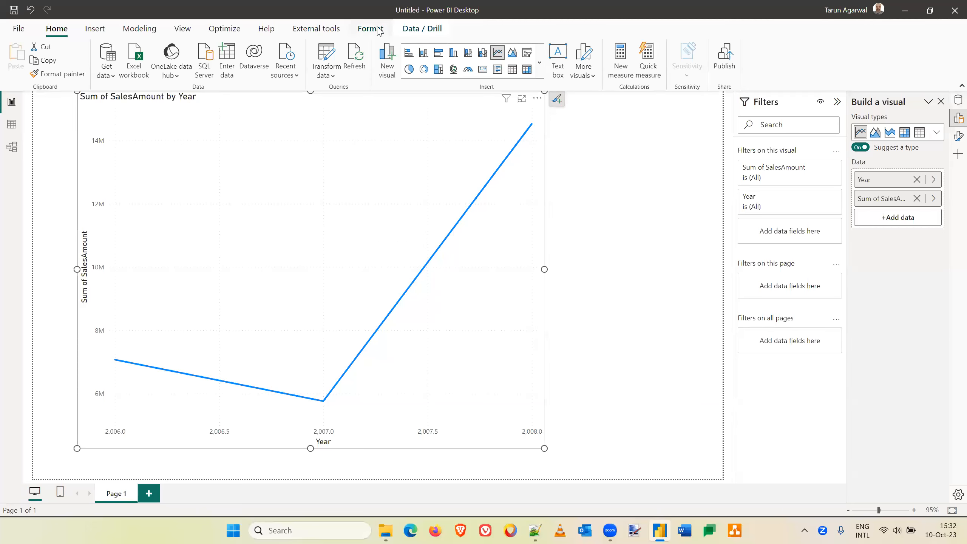
{"action": "left_click", "coordinate": [13, 130]}
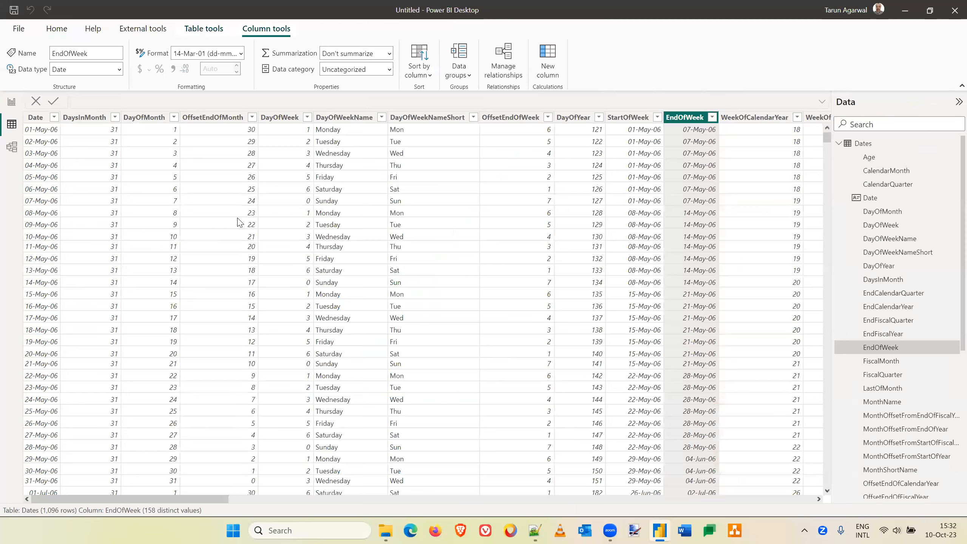
{"action": "scroll", "coordinate": [240, 223], "scroll_direction": "right", "scroll_amount": 10}
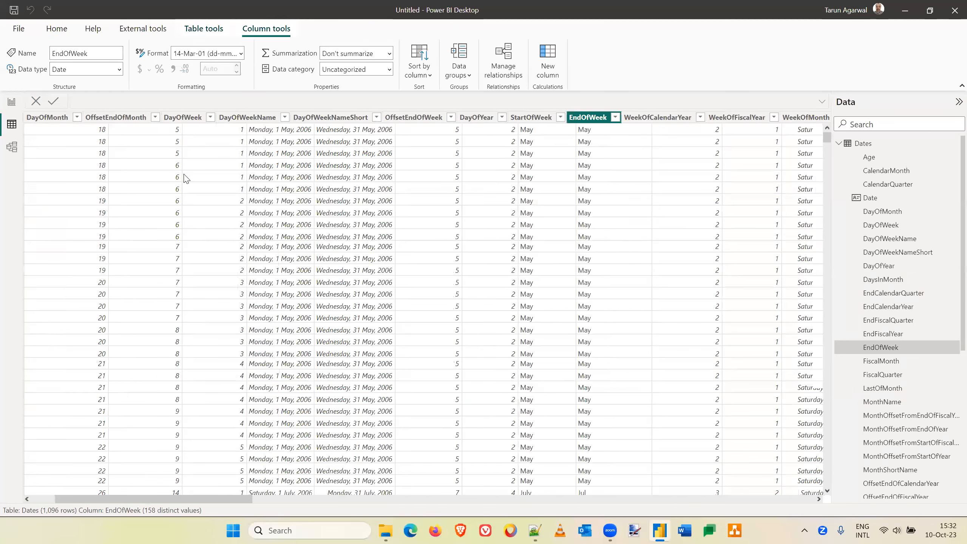
{"action": "scroll", "coordinate": [304, 122], "scroll_direction": "right", "scroll_amount": 10}
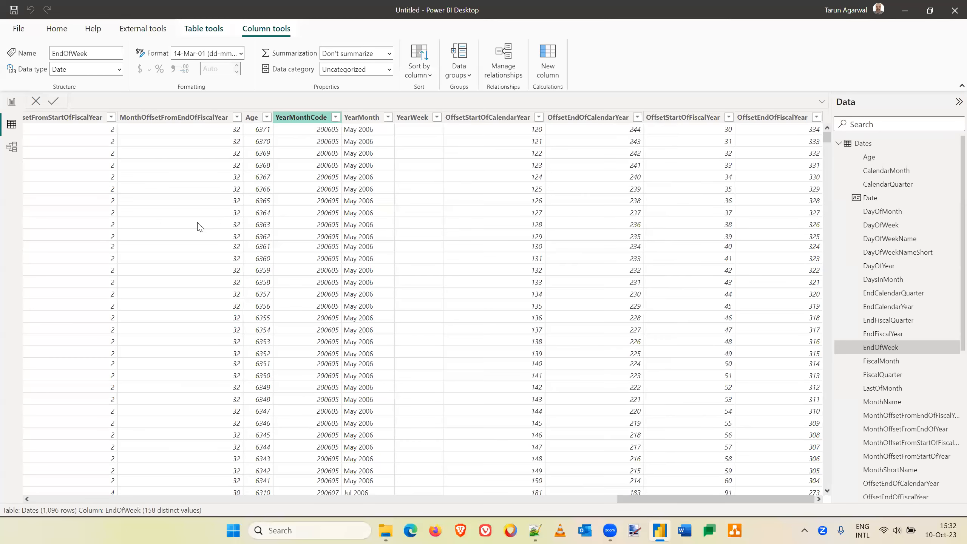
{"action": "scroll", "coordinate": [198, 226], "scroll_direction": "left", "scroll_amount": 5}
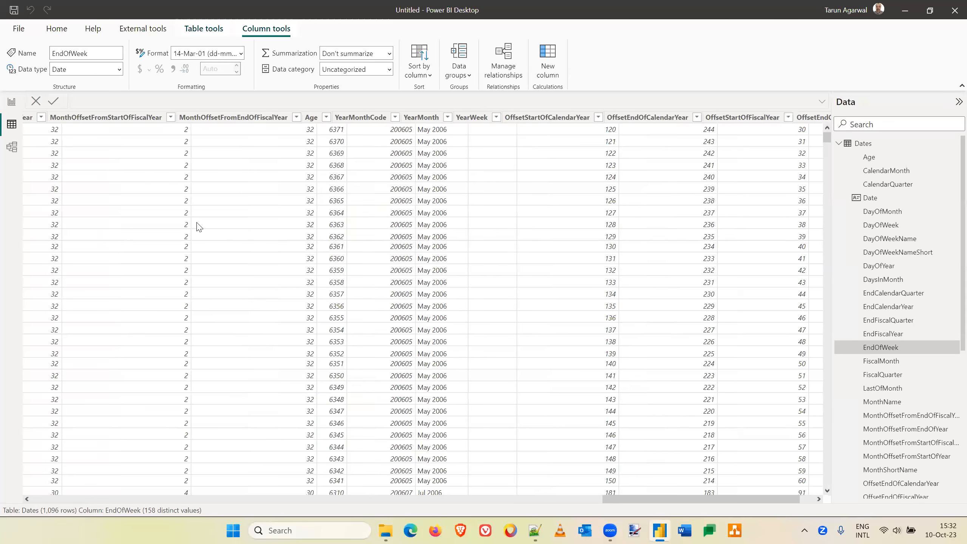
{"action": "scroll", "coordinate": [198, 226], "scroll_direction": "left", "scroll_amount": 5}
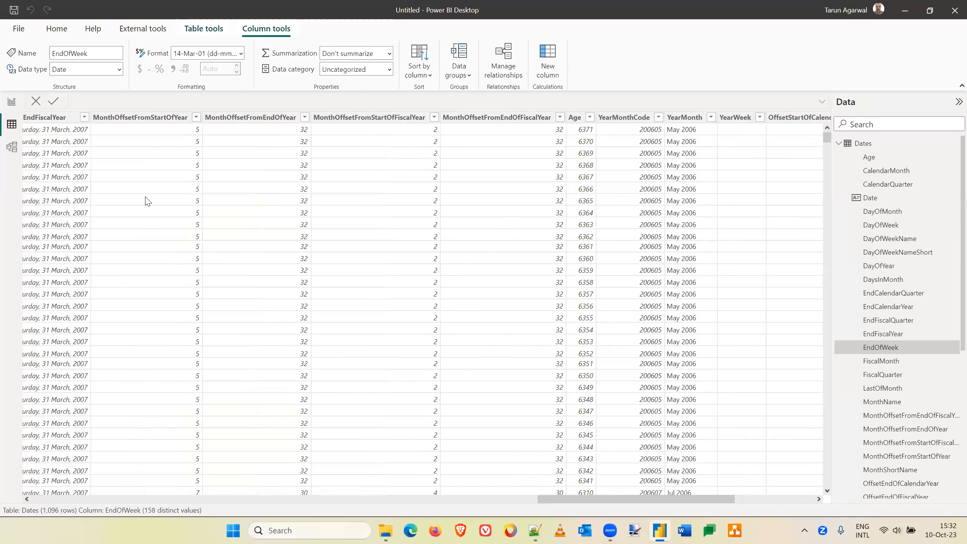
{"action": "scroll", "coordinate": [148, 201], "scroll_direction": "left", "scroll_amount": 5}
{"action": "scroll", "coordinate": [148, 201], "scroll_direction": "left", "scroll_amount": 3}
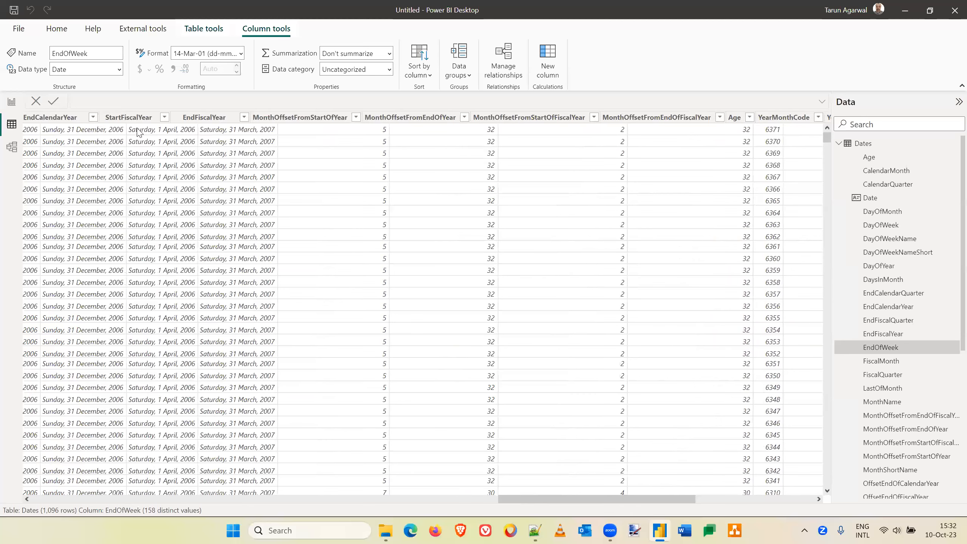
{"action": "scroll", "coordinate": [136, 128], "scroll_direction": "left", "scroll_amount": 1}
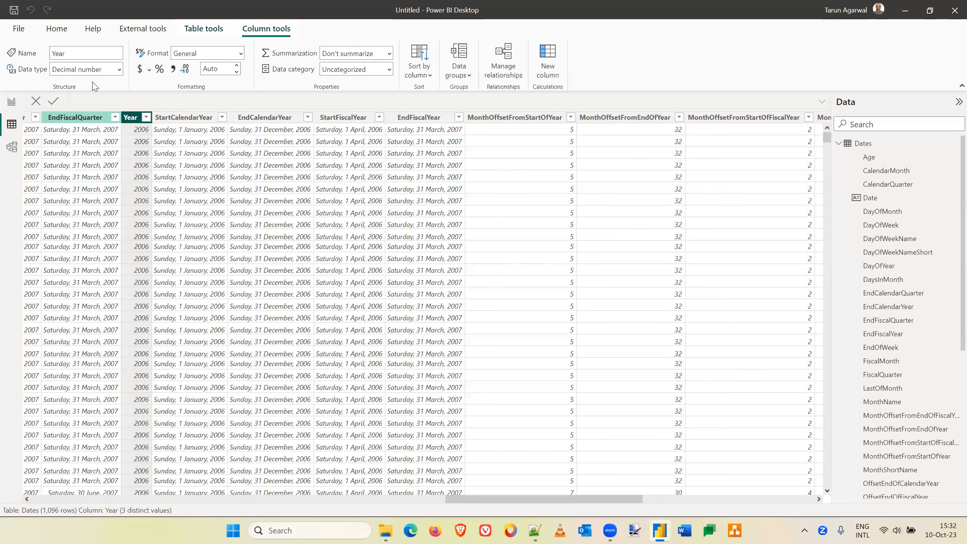
{"action": "left_click", "coordinate": [95, 70]}
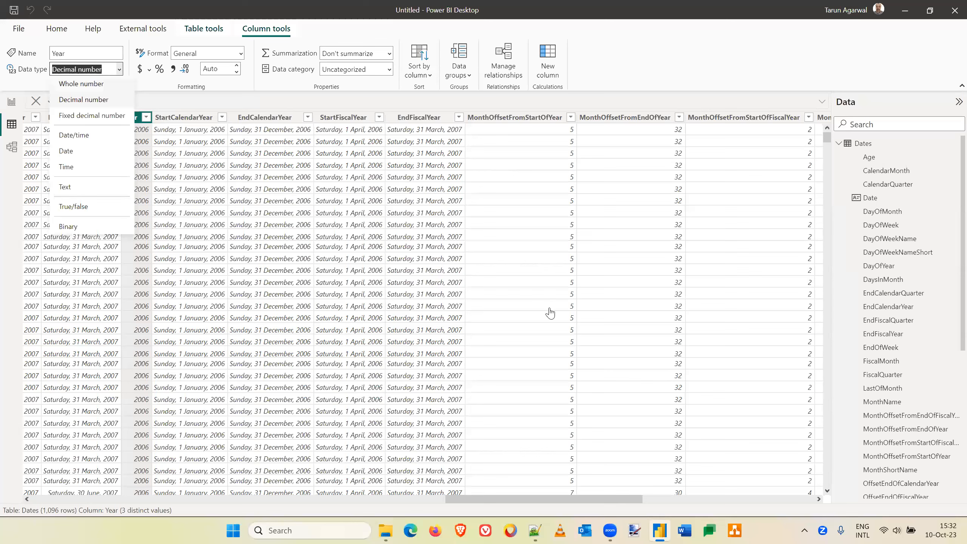
{"action": "left_click", "coordinate": [99, 88]}
Replace Year in the report's SalesAmount chart with YearMonthCode from the Dates table.
{"action": "left_click", "coordinate": [12, 105]}
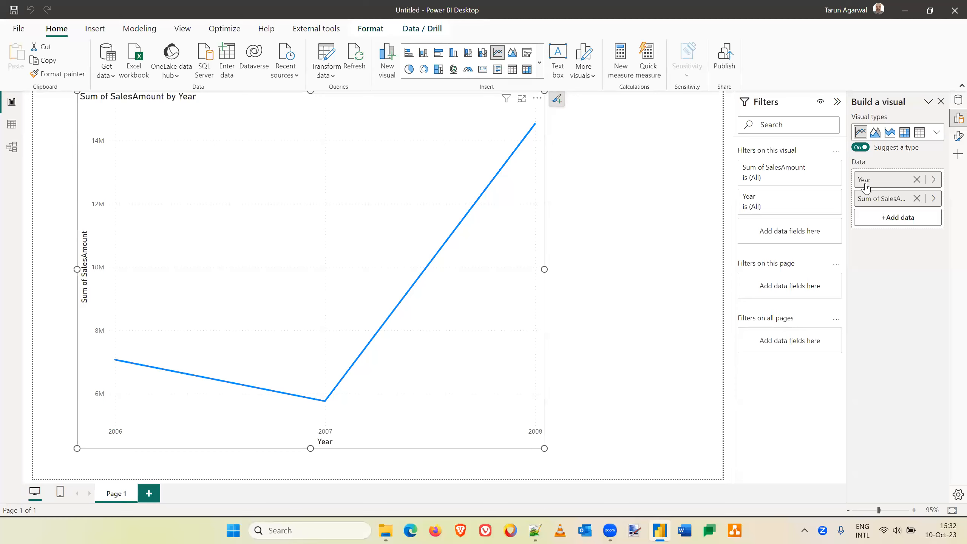
{"action": "left_click", "coordinate": [917, 179]}
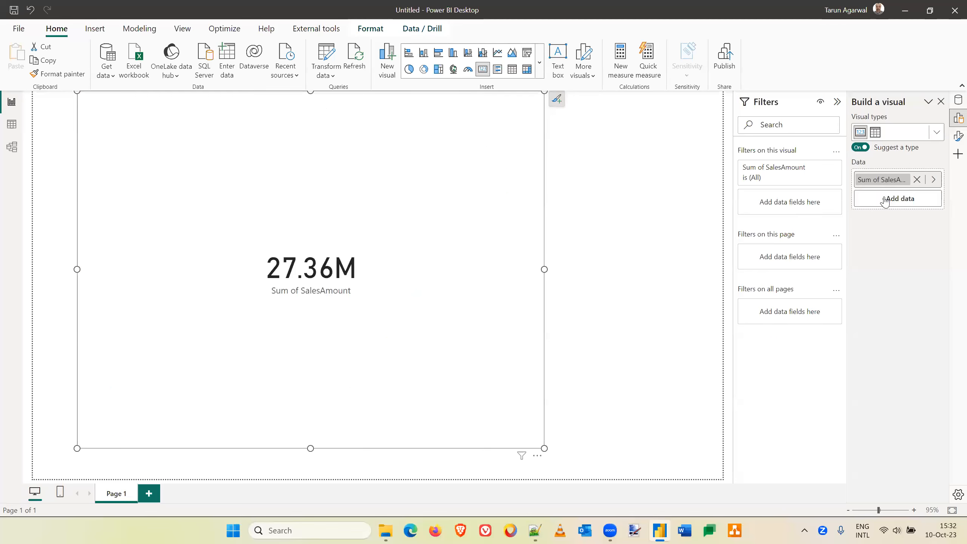
{"action": "left_click", "coordinate": [885, 202]}
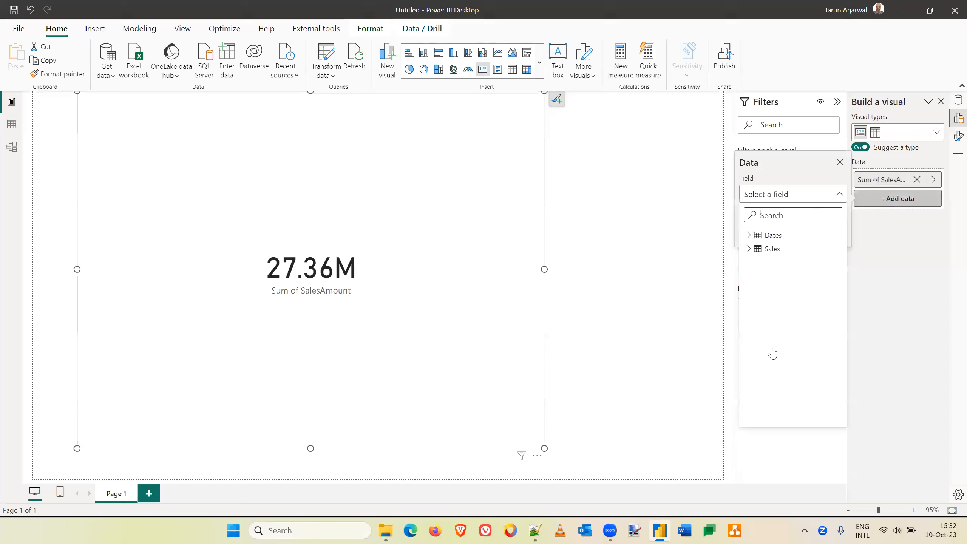
{"action": "scroll", "coordinate": [786, 380], "scroll_direction": "down", "scroll_amount": 10}
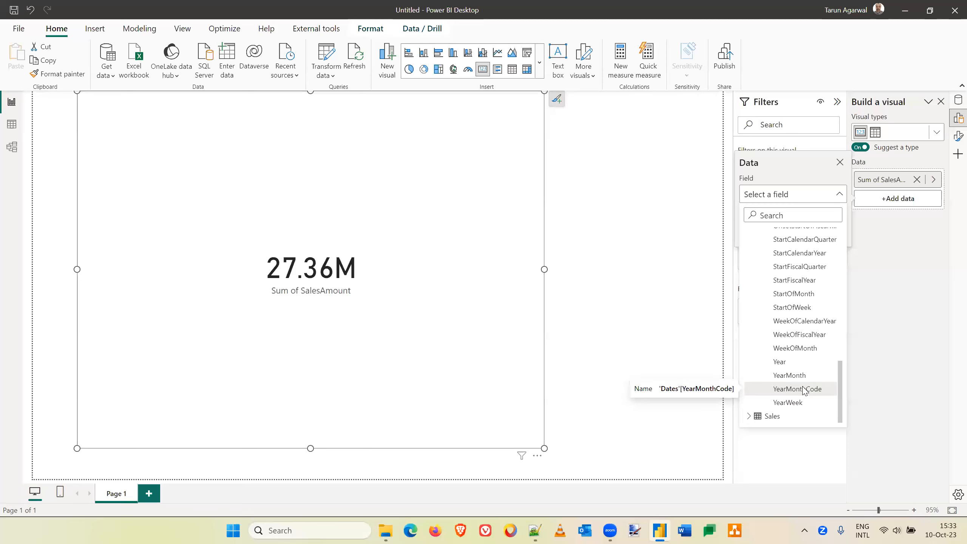
{"action": "left_click", "coordinate": [805, 390]}
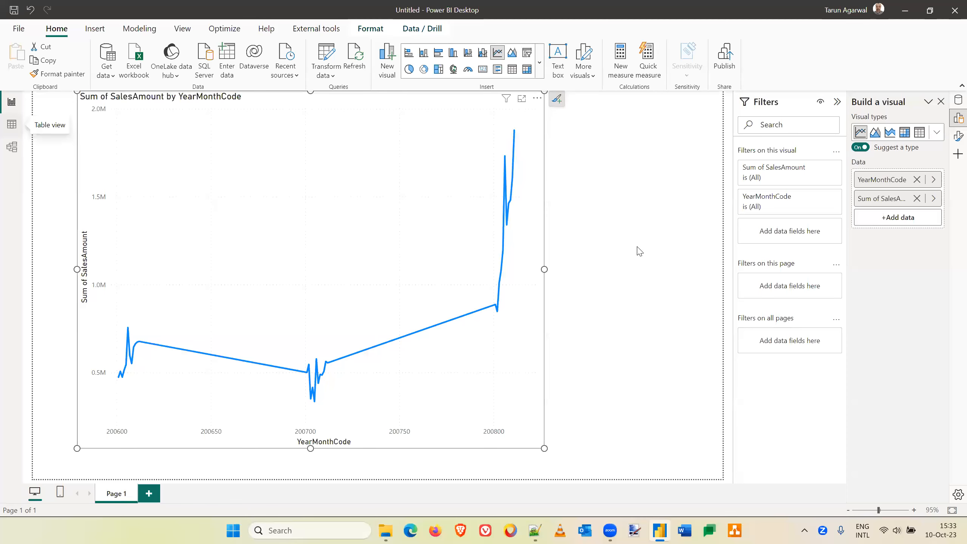
Examine the YearMonthCode column and its values in the Dates table.
{"action": "scroll", "coordinate": [640, 252], "scroll_direction": "right", "scroll_amount": 10}
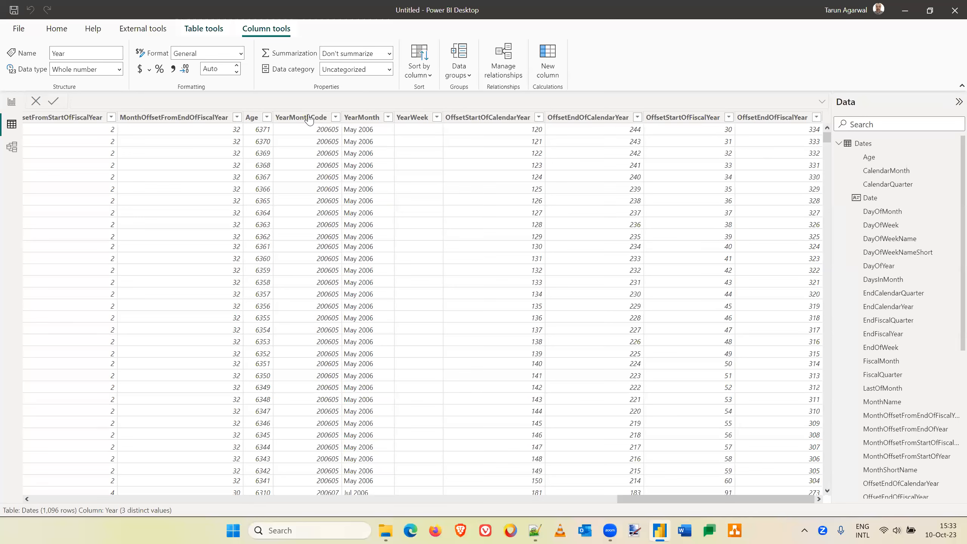
{"action": "left_click", "coordinate": [309, 119]}
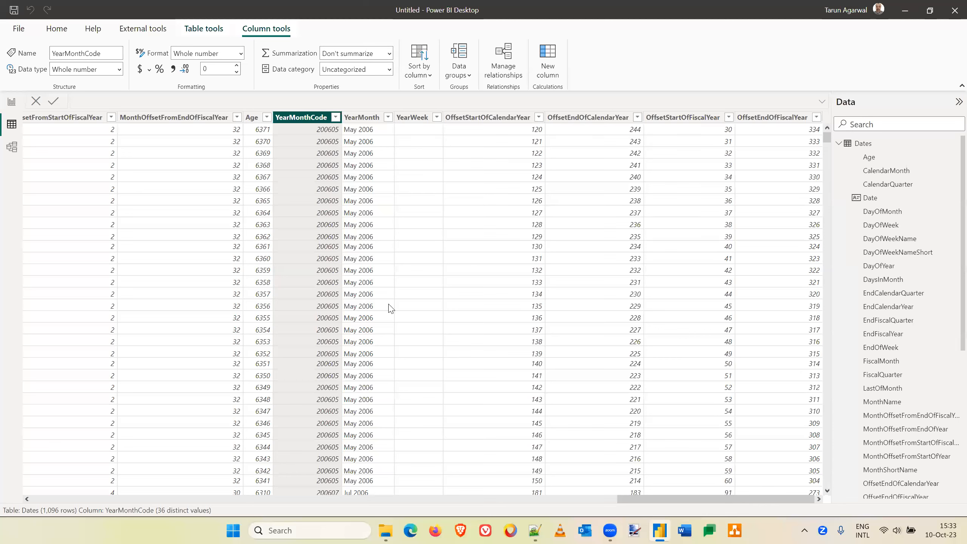
{"action": "left_click", "coordinate": [336, 117]}
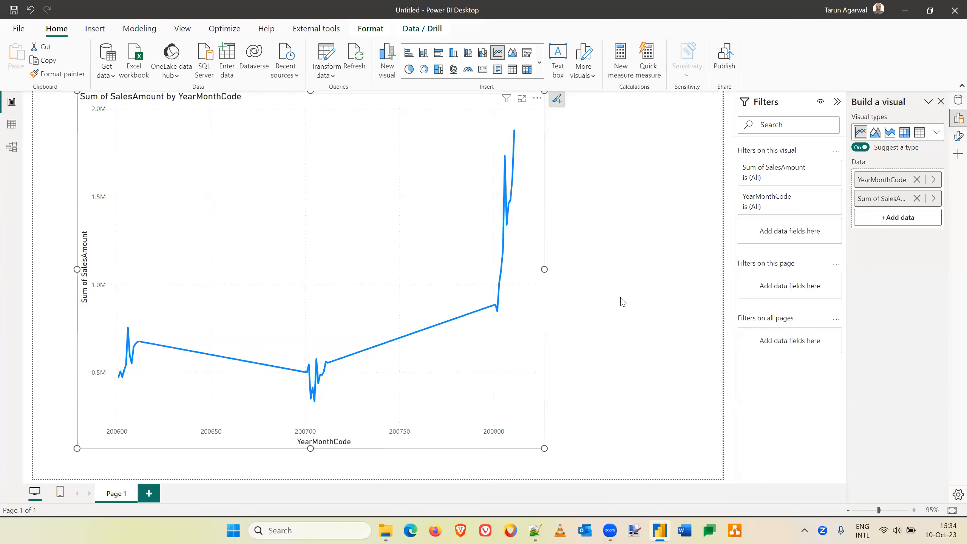
Replace YearMonthCode in the report's SalesAmount chart with YearMonth from the Dates table.
{"action": "mouse_move", "coordinate": [533, 444]}
{"action": "left_click", "coordinate": [917, 179]}
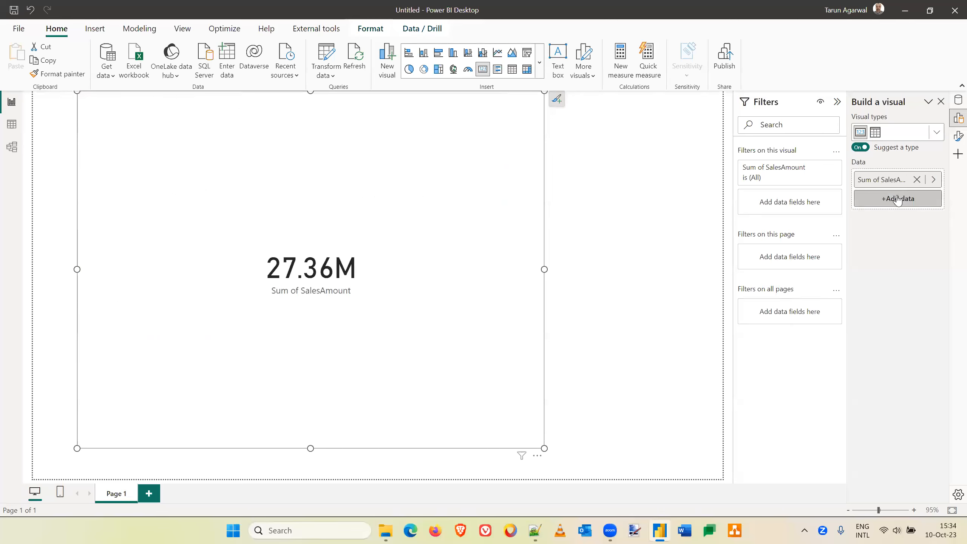
{"action": "left_click", "coordinate": [898, 198]}
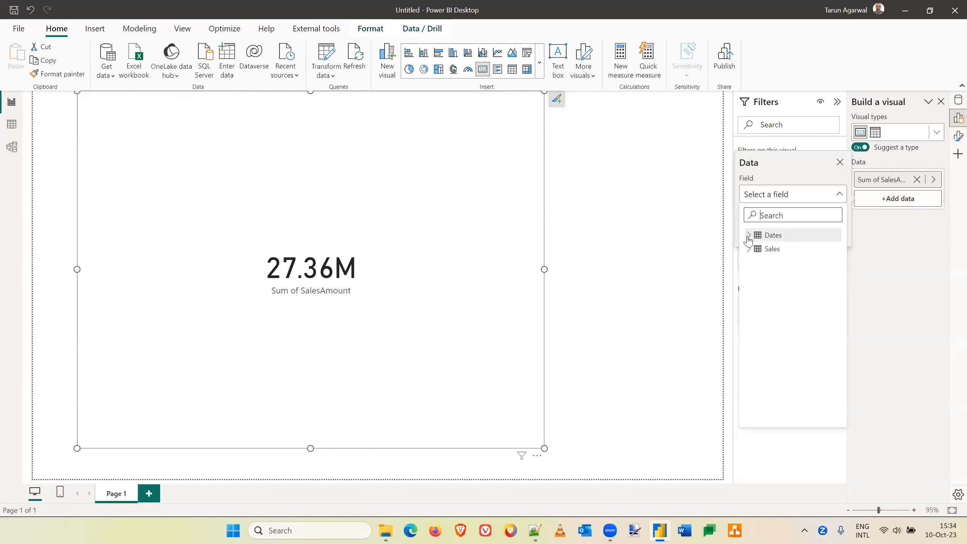
{"action": "left_click", "coordinate": [774, 235]}
{"action": "scroll", "coordinate": [805, 373], "scroll_direction": "down", "scroll_amount": 10}
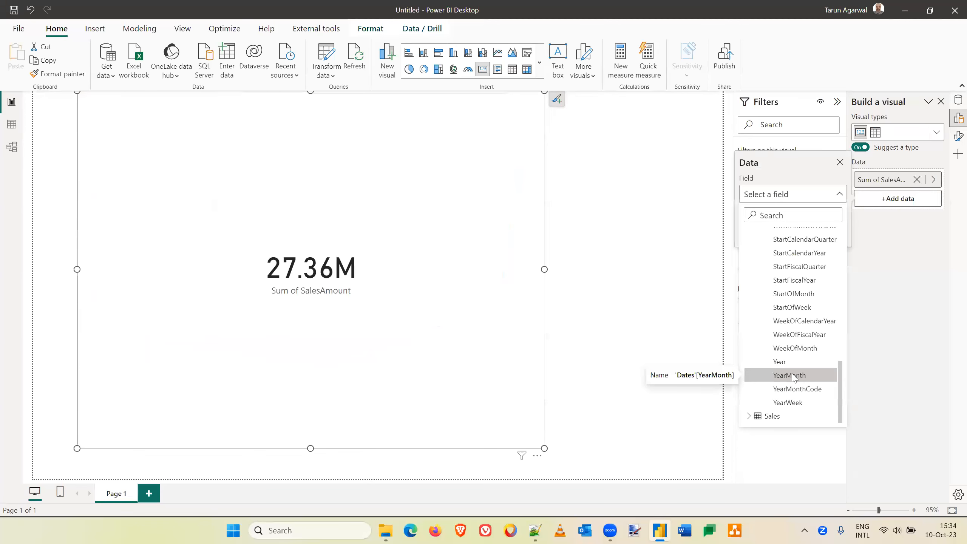
{"action": "left_click", "coordinate": [792, 376]}
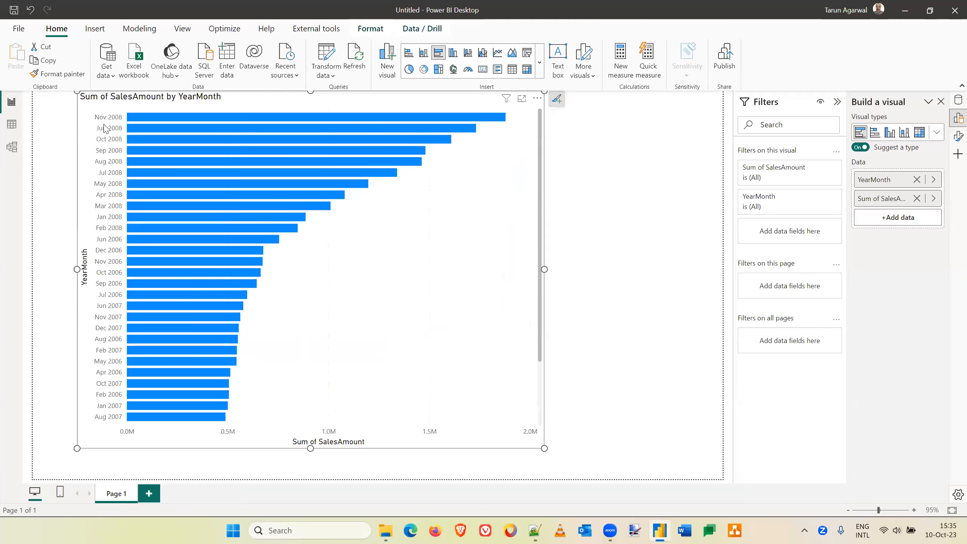
Sort the axis of the SalesAmount chart by YearMonth.
{"action": "left_click", "coordinate": [537, 99]}
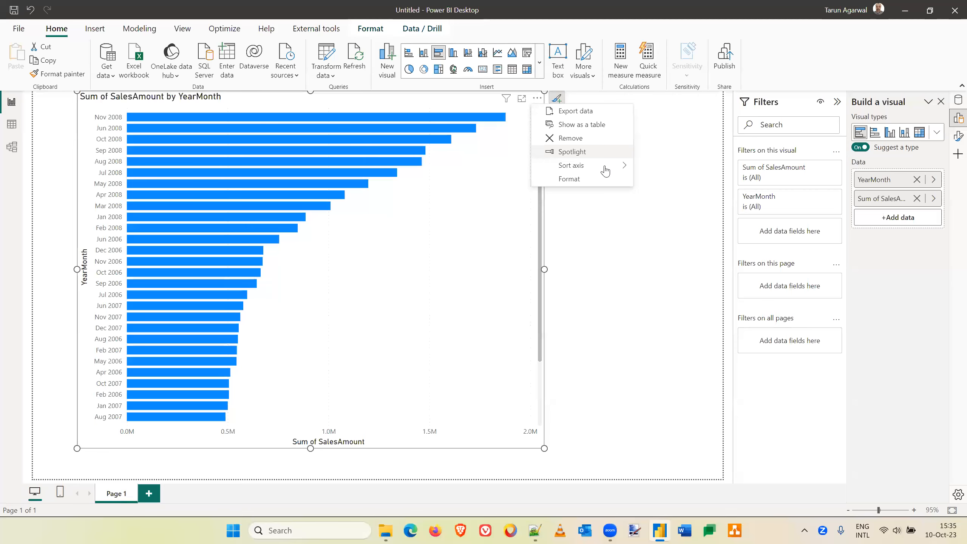
{"action": "mouse_move", "coordinate": [598, 168]}
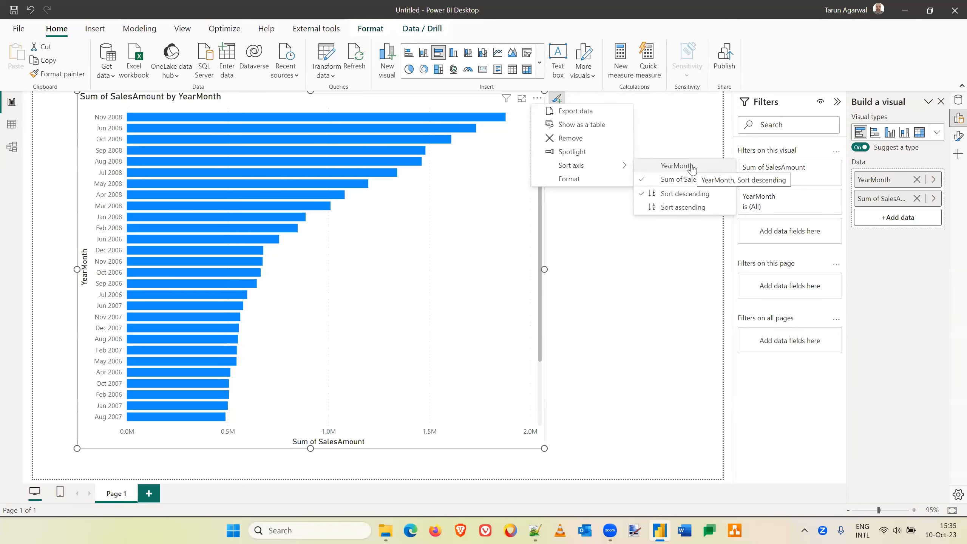
{"action": "left_click", "coordinate": [691, 166]}
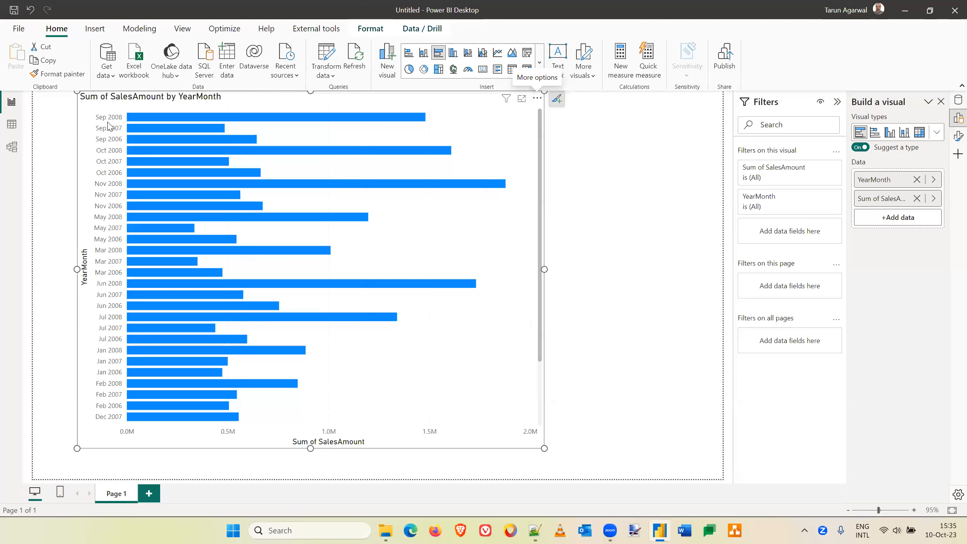
Select the Dates table's YearMonth column in the table view and open its sort-by-column choices.
{"action": "left_click", "coordinate": [12, 128]}
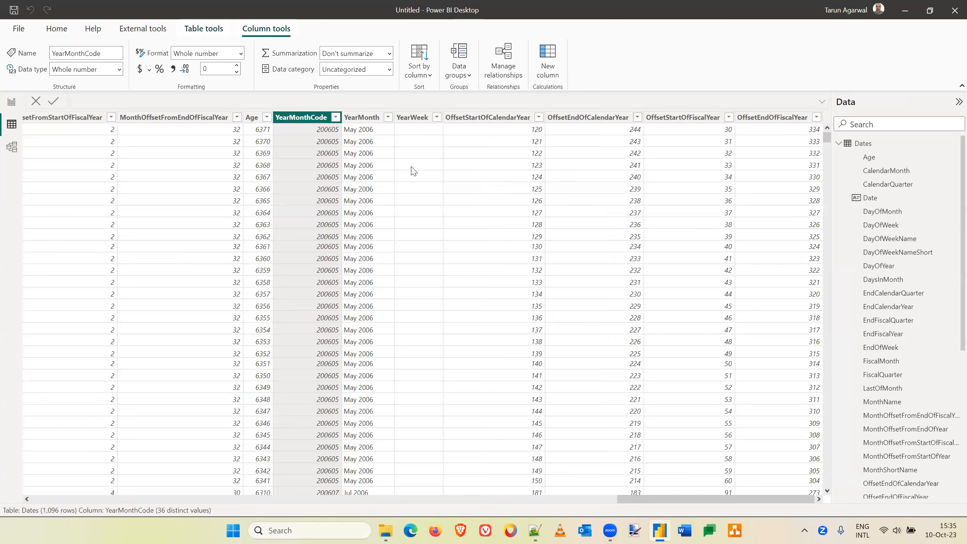
{"action": "left_click", "coordinate": [364, 119]}
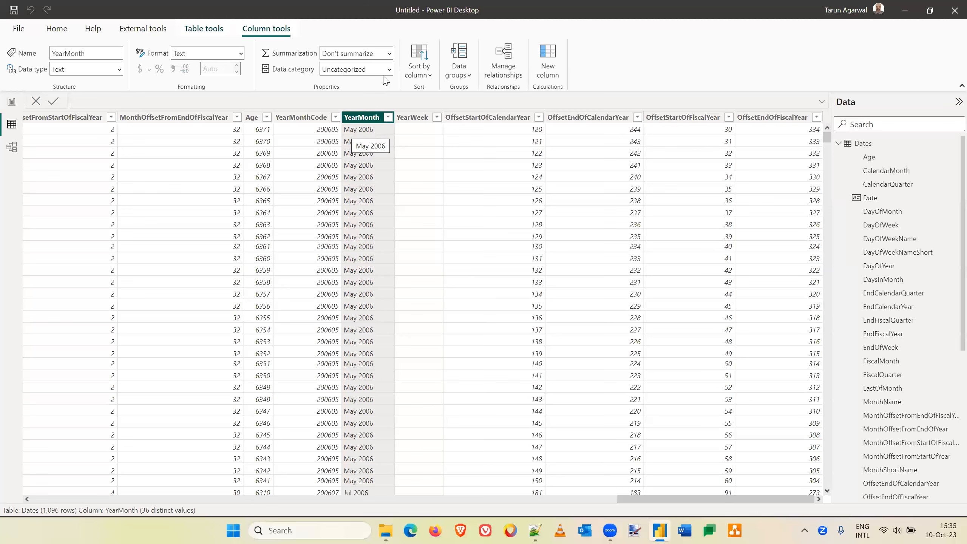
{"action": "left_click", "coordinate": [431, 77]}
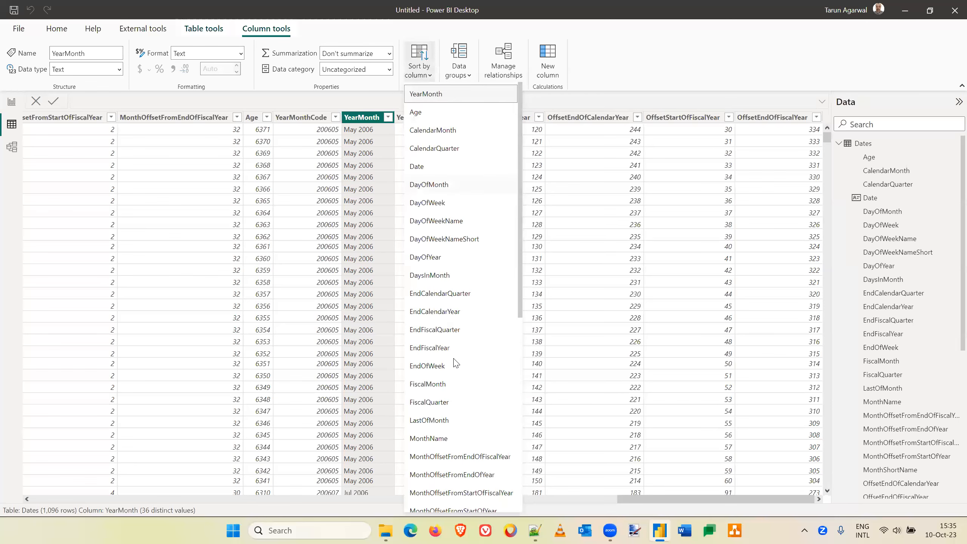
{"action": "scroll", "coordinate": [456, 363], "scroll_direction": "down", "scroll_amount": 5}
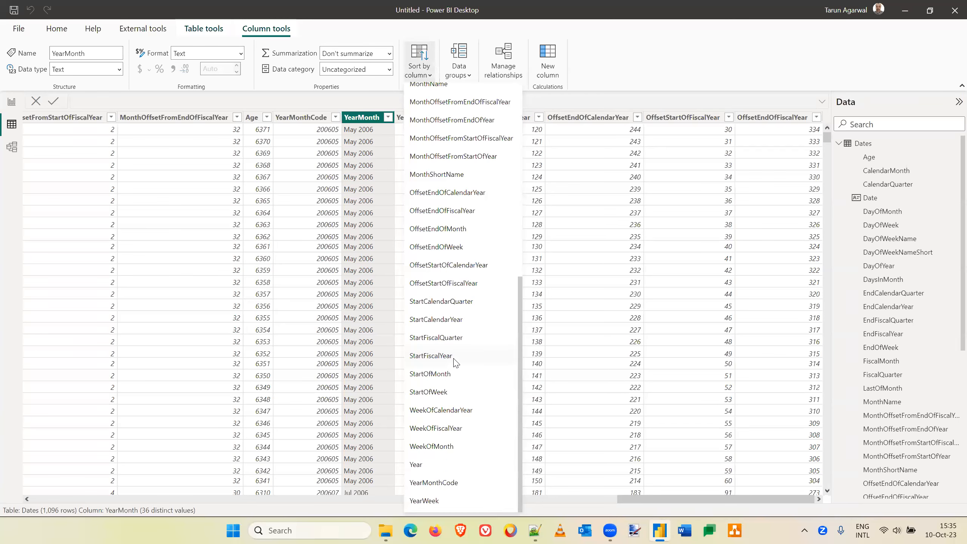
Sort the YearMonth column by YearMonthCode and check the month order of the bar chart in the report view.
{"action": "left_click", "coordinate": [437, 484]}
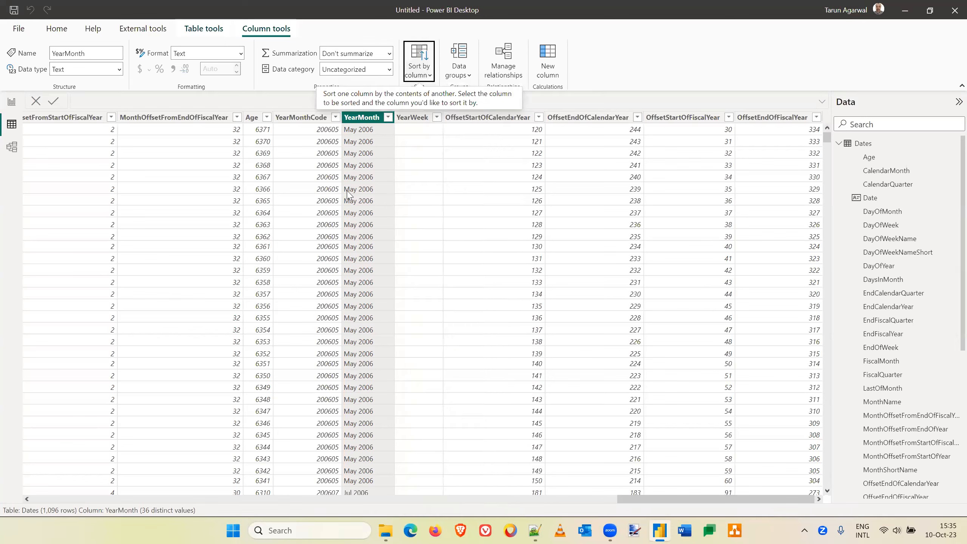
{"action": "left_click", "coordinate": [429, 77]}
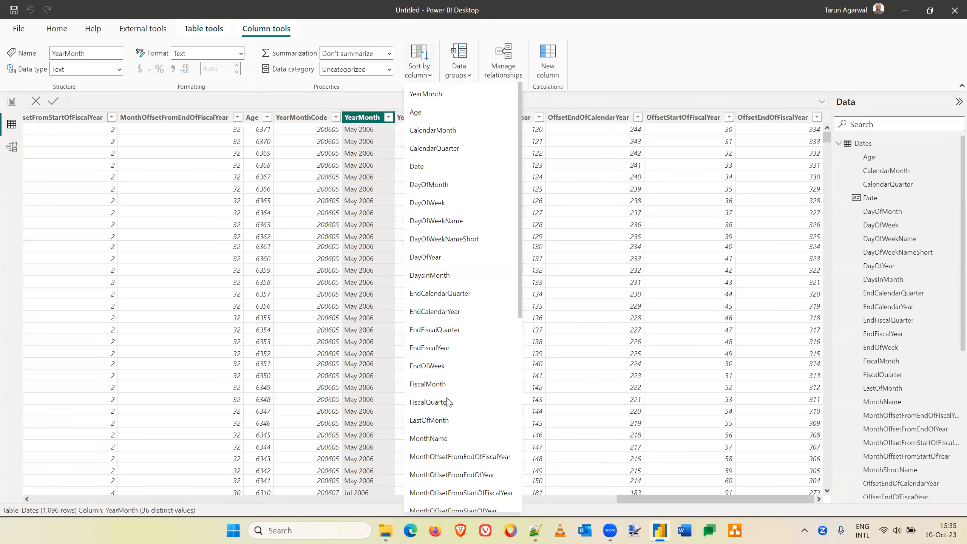
{"action": "scroll", "coordinate": [453, 439], "scroll_direction": "down", "scroll_amount": 8}
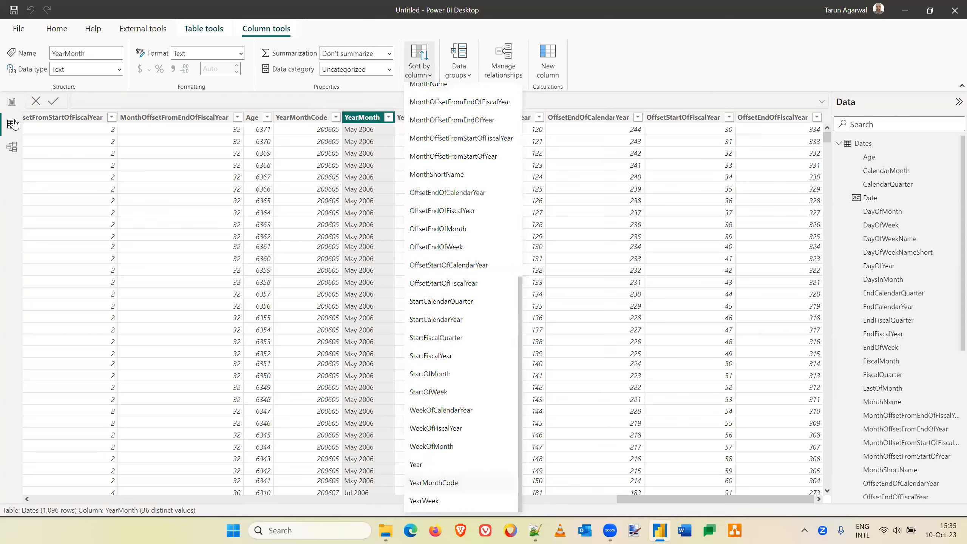
{"action": "left_click", "coordinate": [12, 103]}
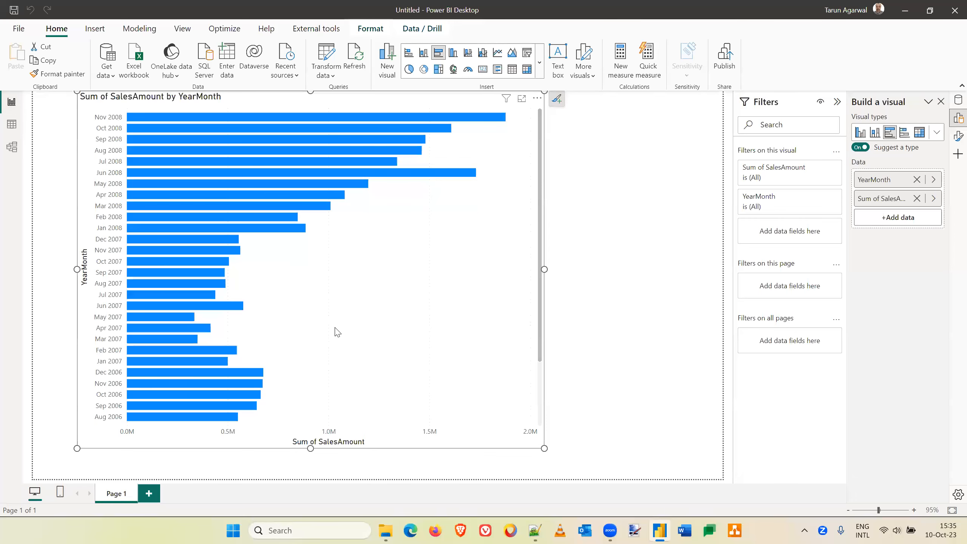
{"action": "scroll", "coordinate": [337, 332], "scroll_direction": "down", "scroll_amount": 3}
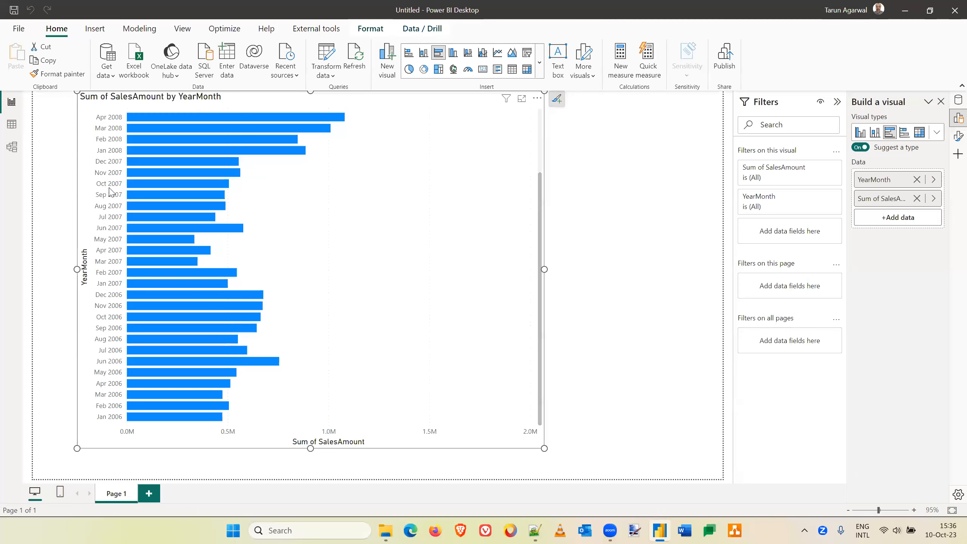
{"action": "scroll", "coordinate": [110, 191], "scroll_direction": "up", "scroll_amount": 3}
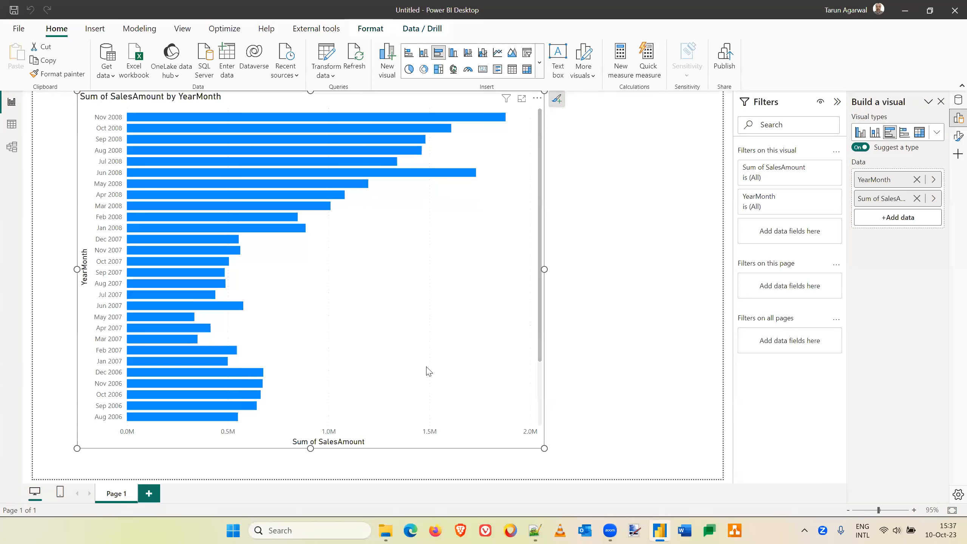
Start a new fields parameter and name it DateSelection.
{"action": "left_click", "coordinate": [641, 221]}
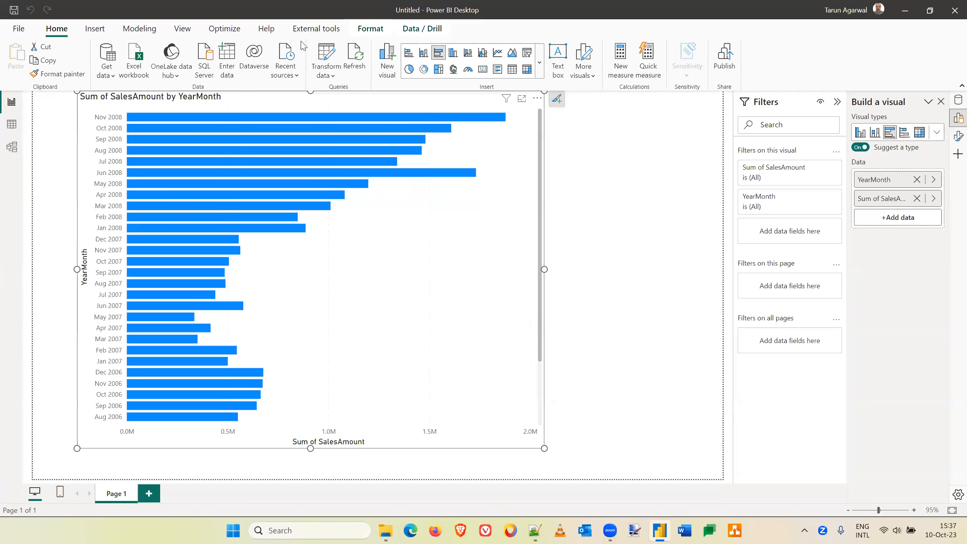
{"action": "left_click", "coordinate": [141, 33]}
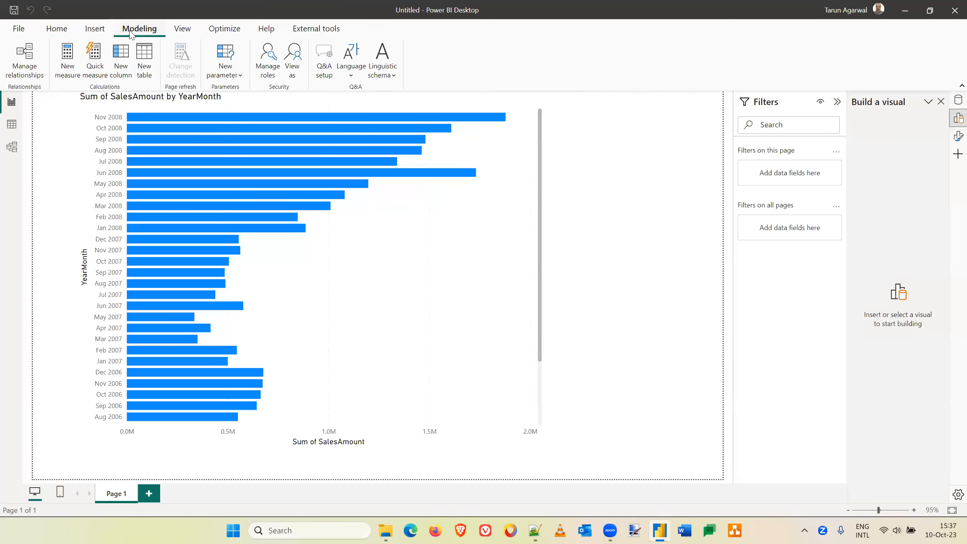
{"action": "left_click", "coordinate": [241, 77]}
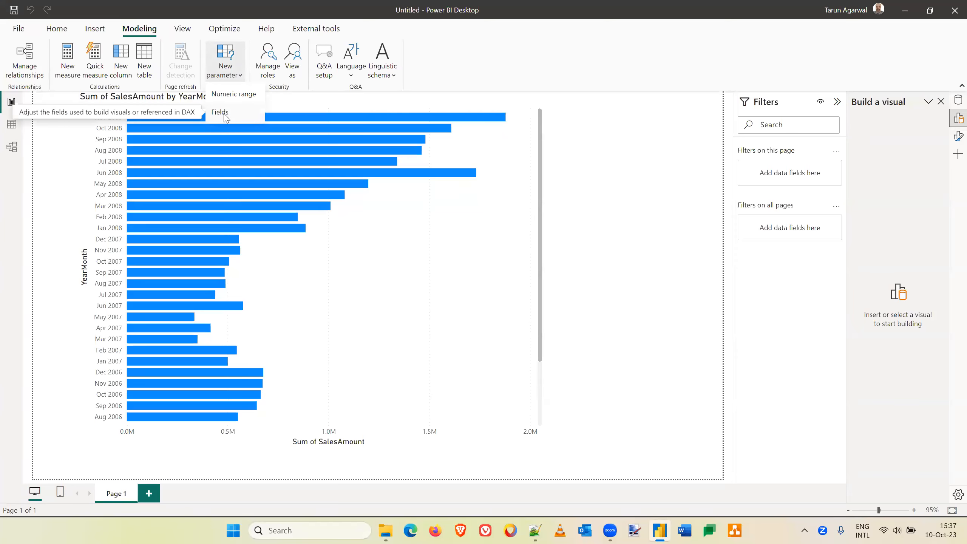
{"action": "left_click", "coordinate": [224, 115]}
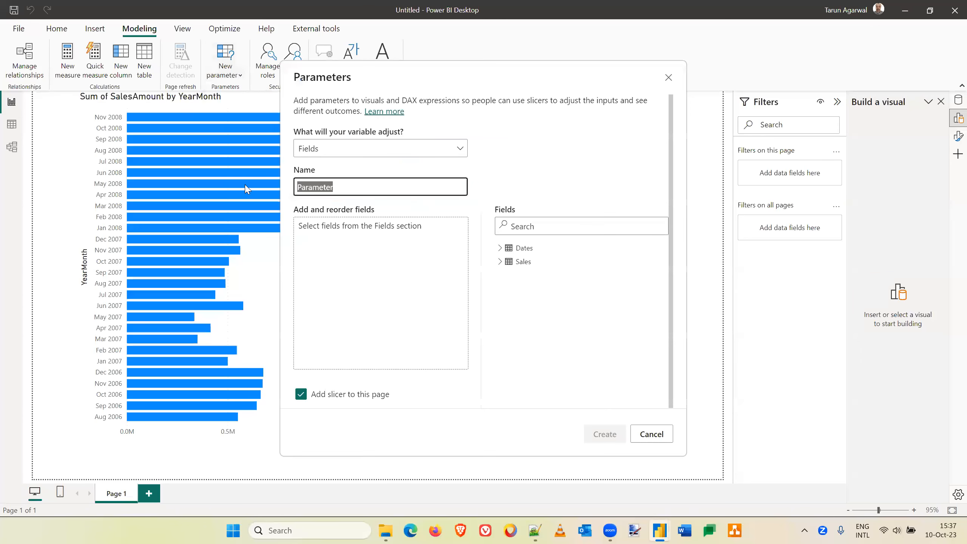
{"action": "type", "text": "T"}
{"action": "key", "text": "BackSpace"}
{"action": "type", "text": "DateSelection"}
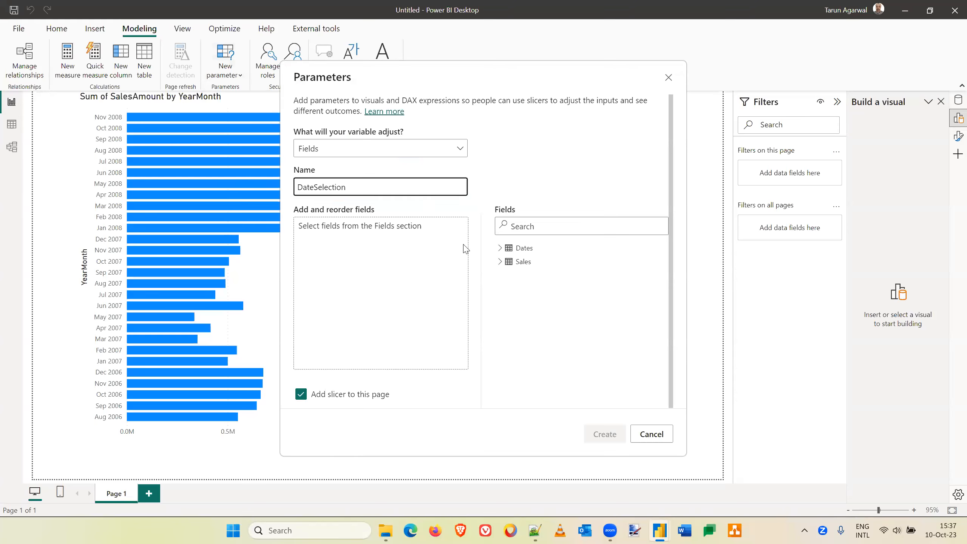
Add Year, YearMonth, WeekOfCalendarYear and WeekOfFiscalYear from the Dates table to the DateSelection parameter.
{"action": "left_click", "coordinate": [502, 249]}
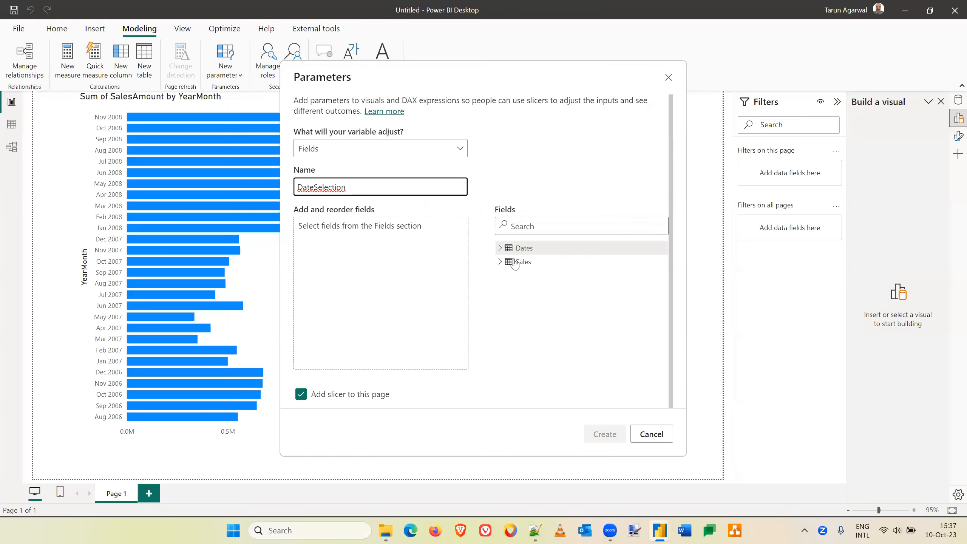
{"action": "scroll", "coordinate": [633, 336], "scroll_direction": "down", "scroll_amount": 3}
{"action": "scroll", "coordinate": [632, 336], "scroll_direction": "down", "scroll_amount": 2}
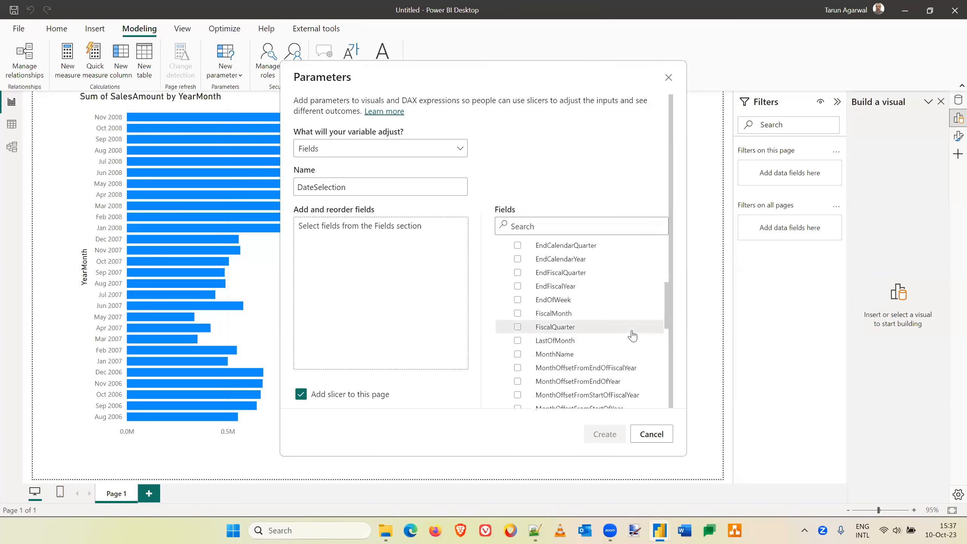
{"action": "scroll", "coordinate": [632, 336], "scroll_direction": "down", "scroll_amount": 3}
{"action": "scroll", "coordinate": [632, 336], "scroll_direction": "down", "scroll_amount": 3}
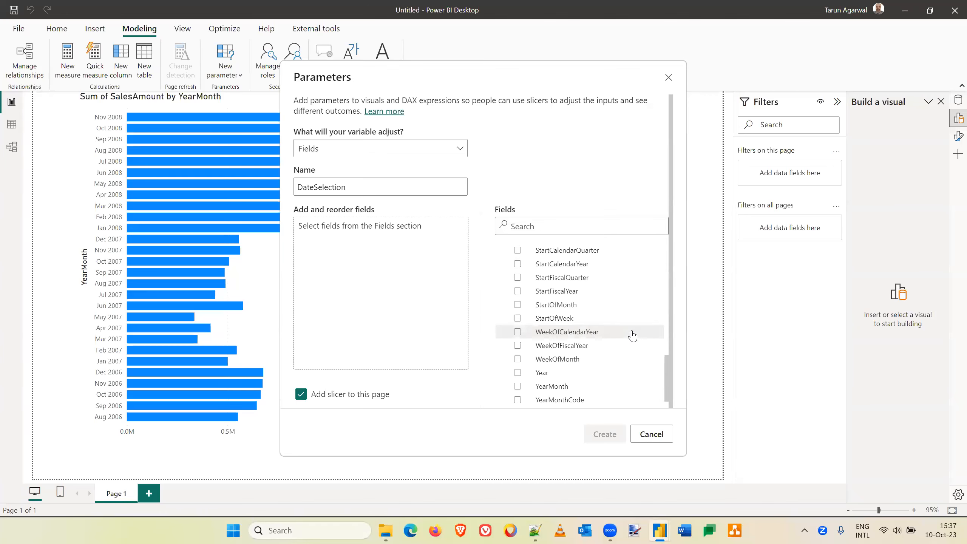
{"action": "left_click", "coordinate": [519, 349]}
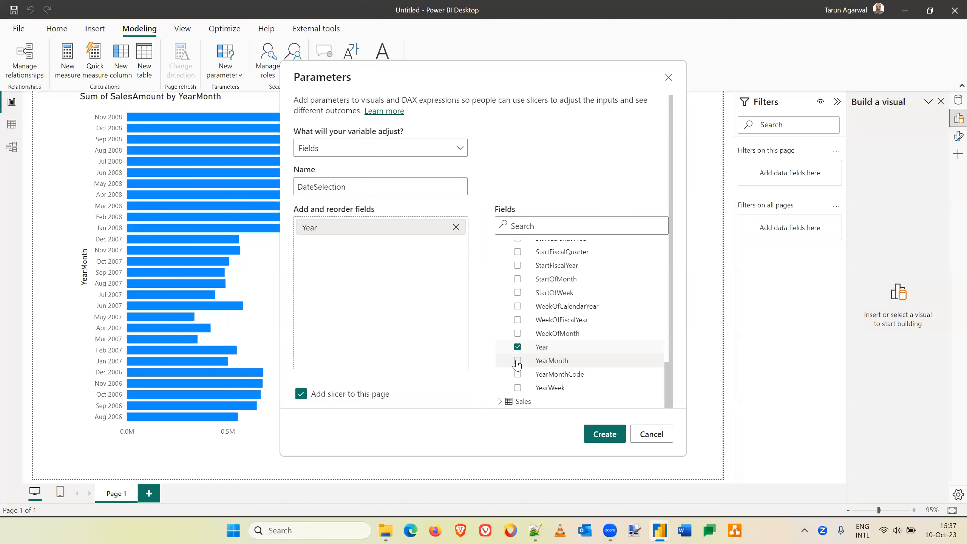
{"action": "left_click", "coordinate": [518, 362]}
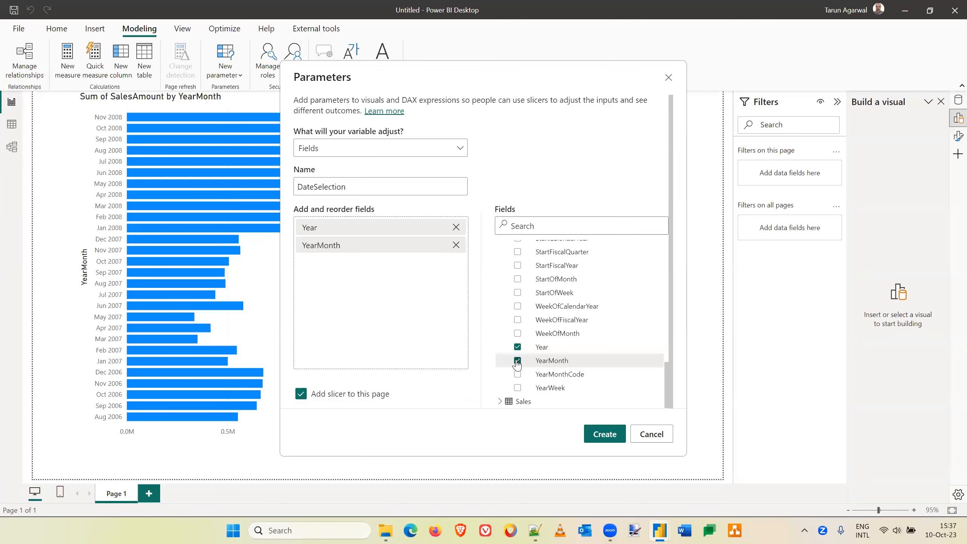
{"action": "left_click_drag", "start_coordinate": [670, 384], "coordinate": [670, 370]}
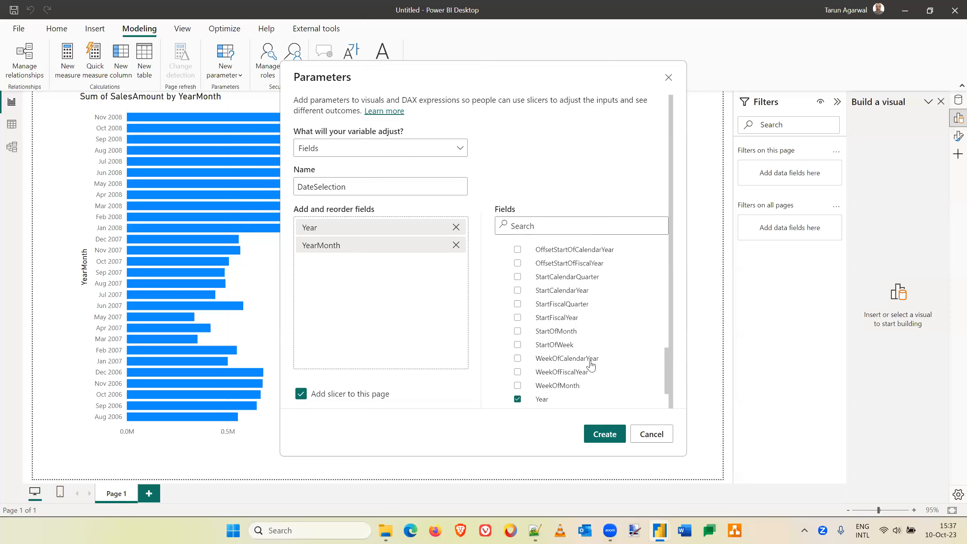
{"action": "left_click", "coordinate": [519, 360]}
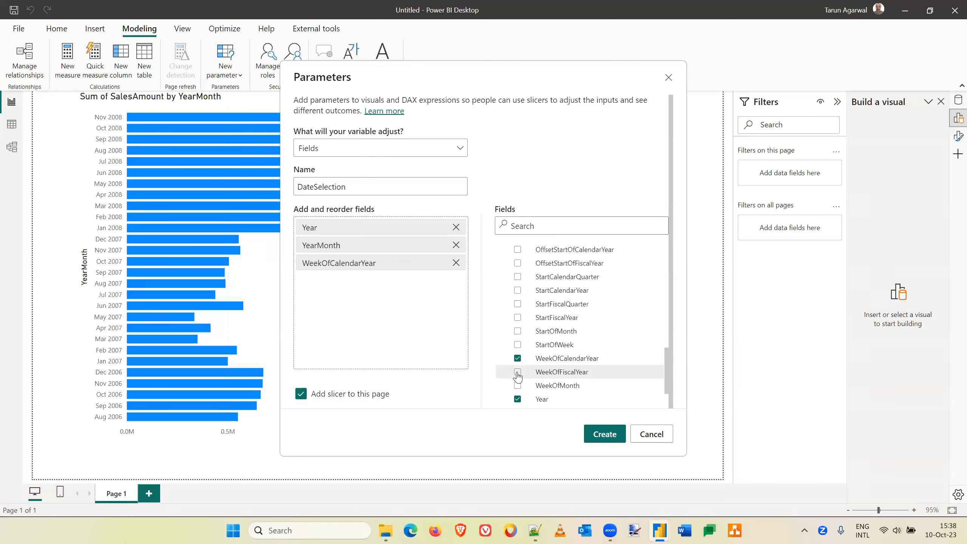
{"action": "left_click", "coordinate": [518, 373]}
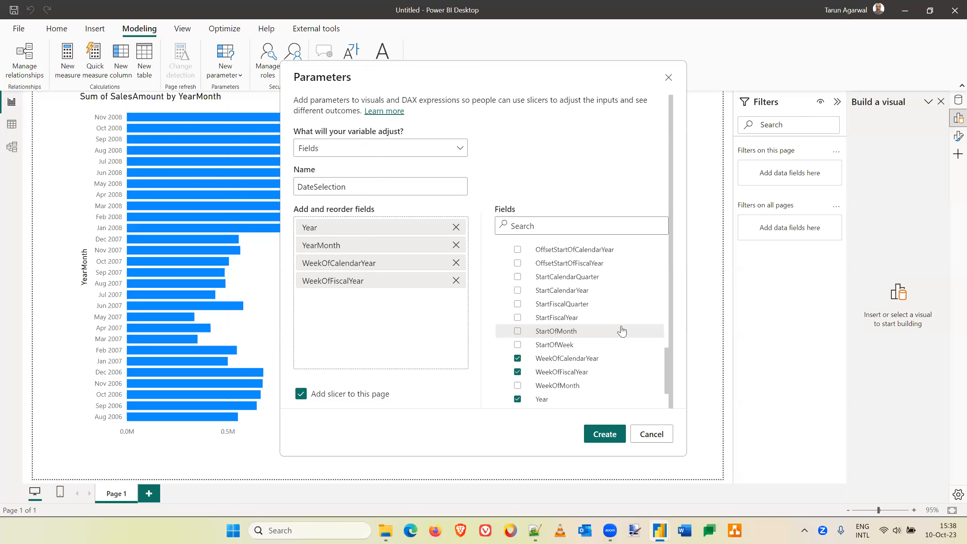
Add MonthShortName and Date from the Dates table, and create the parameter with a slicer on the page.
{"action": "scroll", "coordinate": [622, 331], "scroll_direction": "up", "scroll_amount": 3}
{"action": "scroll", "coordinate": [622, 331], "scroll_direction": "up", "scroll_amount": 2}
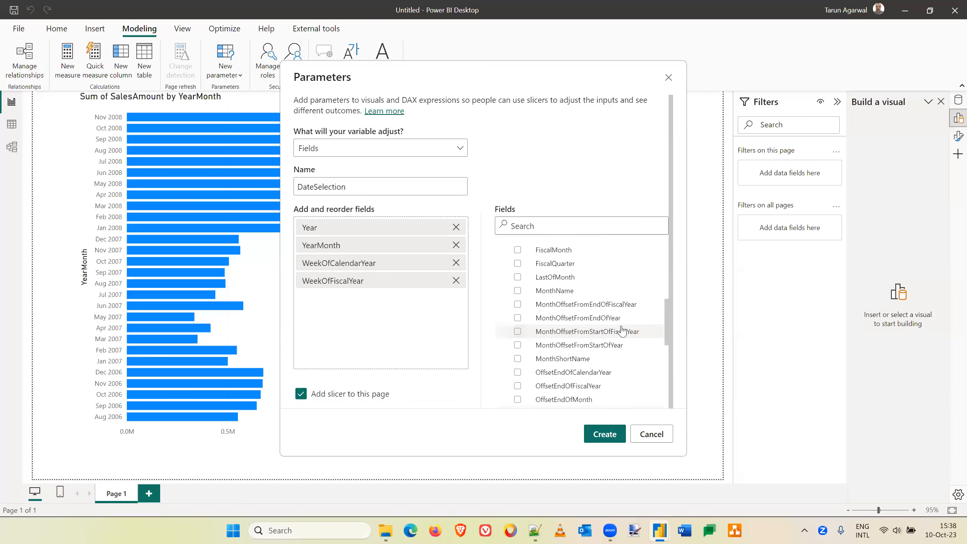
{"action": "scroll", "coordinate": [621, 305], "scroll_direction": "up", "scroll_amount": 1}
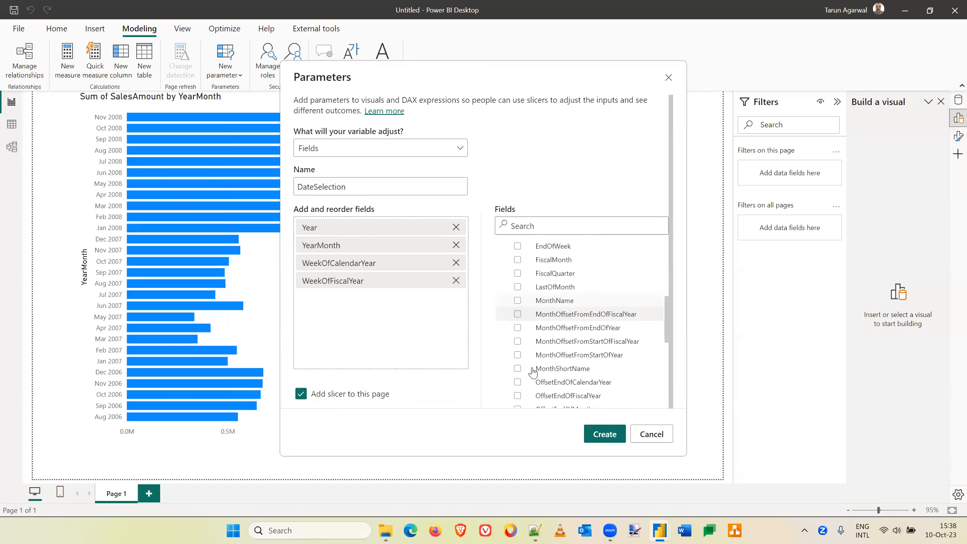
{"action": "left_click", "coordinate": [518, 369]}
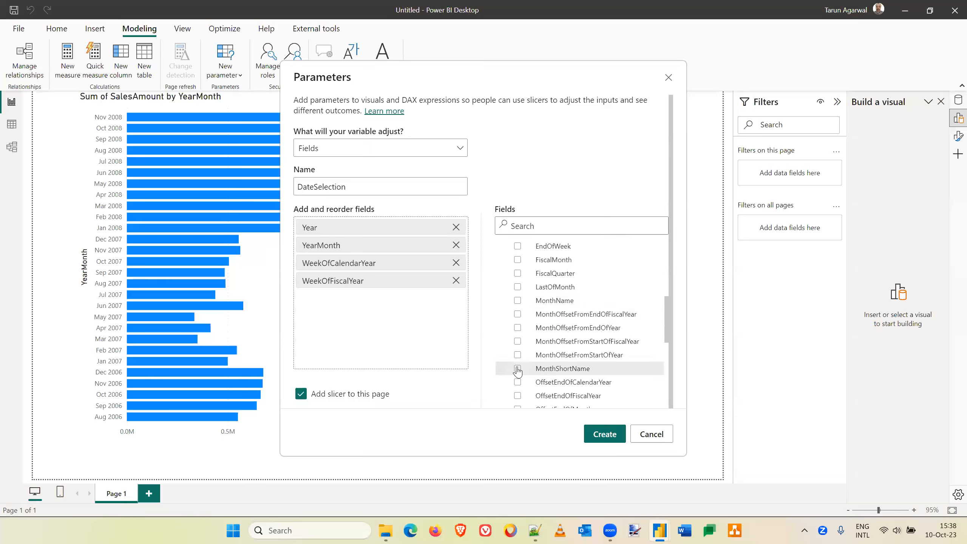
{"action": "scroll", "coordinate": [606, 300], "scroll_direction": "up", "scroll_amount": 2}
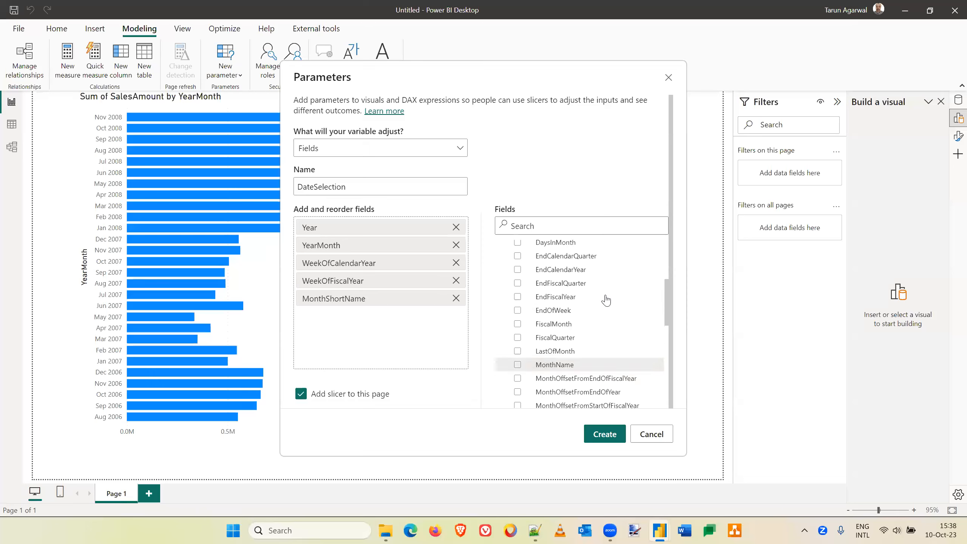
{"action": "scroll", "coordinate": [606, 301], "scroll_direction": "up", "scroll_amount": 1}
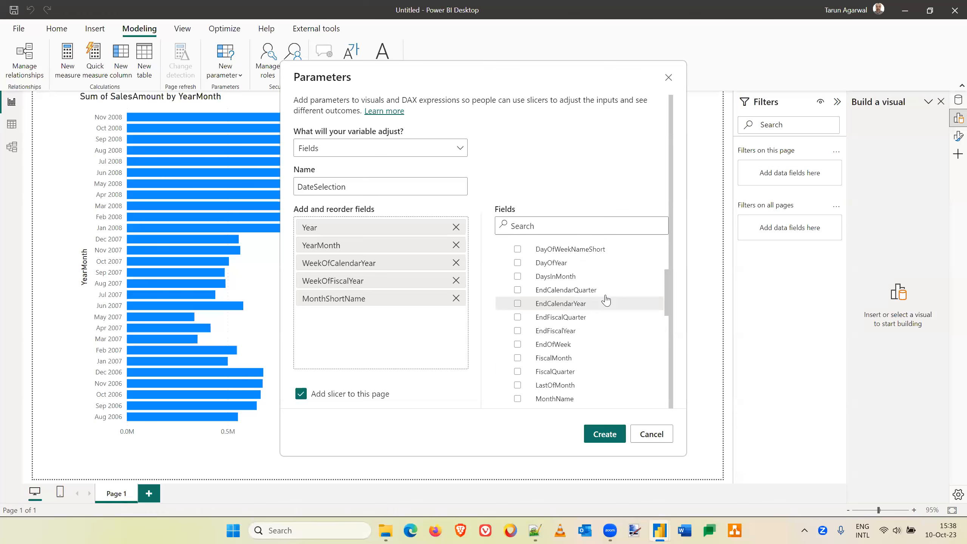
{"action": "scroll", "coordinate": [606, 301], "scroll_direction": "up", "scroll_amount": 2}
{"action": "scroll", "coordinate": [606, 300], "scroll_direction": "up", "scroll_amount": 1}
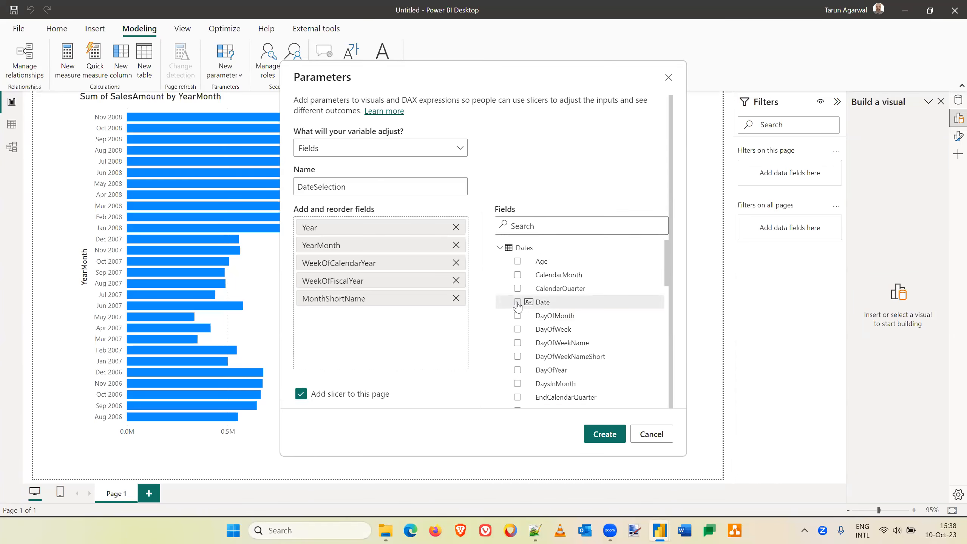
{"action": "left_click", "coordinate": [517, 303]}
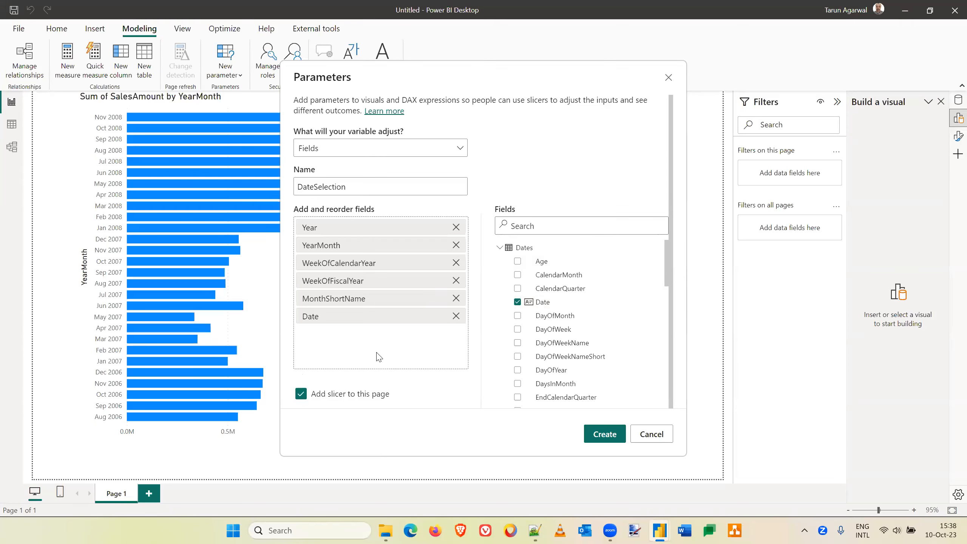
{"action": "left_click", "coordinate": [610, 437]}
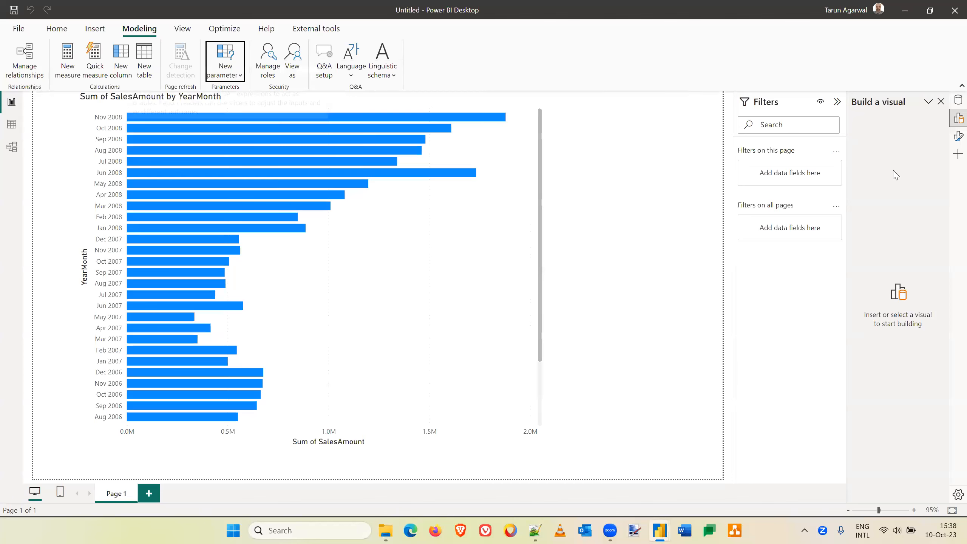
Examine the DateSelection table's DAX definition and its field in the data model list.
{"action": "left_click", "coordinate": [956, 102]}
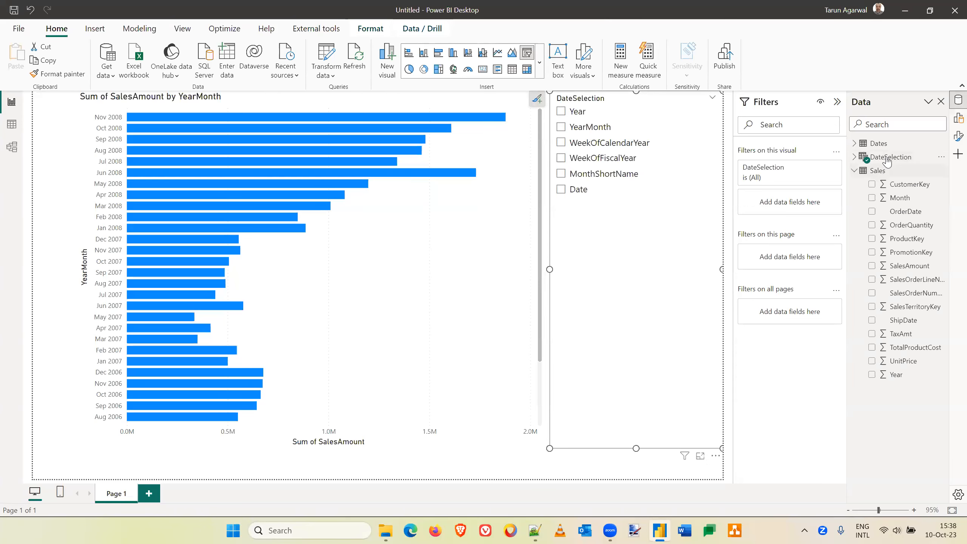
{"action": "mouse_move", "coordinate": [888, 161]}
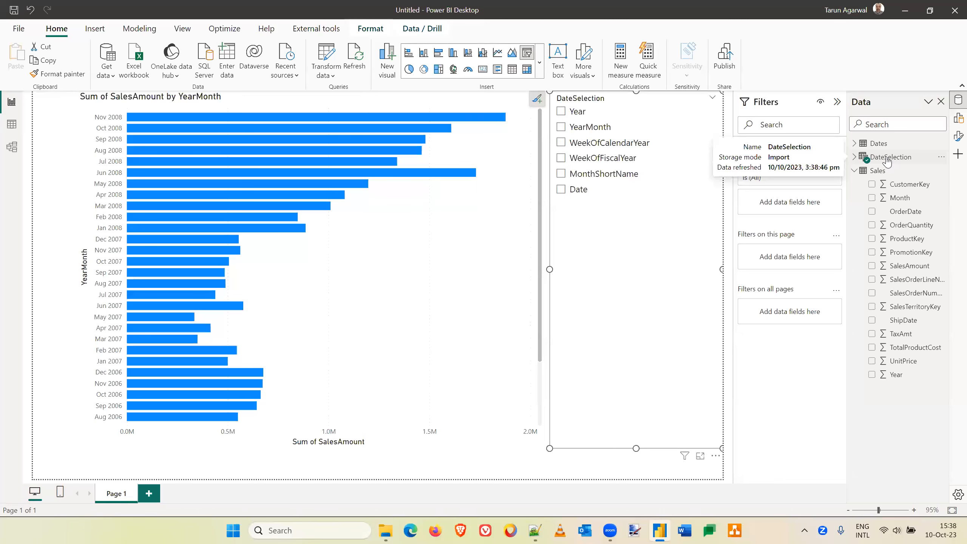
{"action": "left_click", "coordinate": [854, 161]}
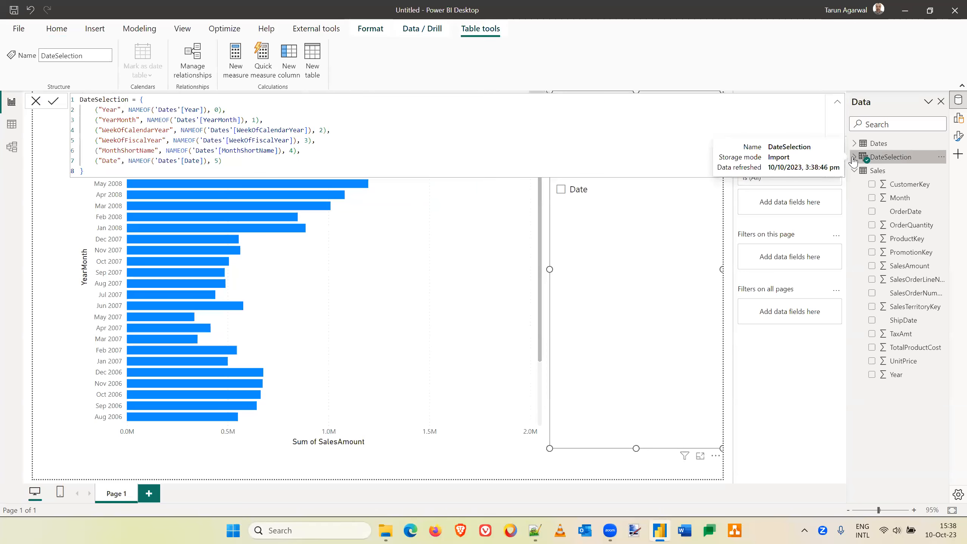
{"action": "left_click", "coordinate": [855, 160]}
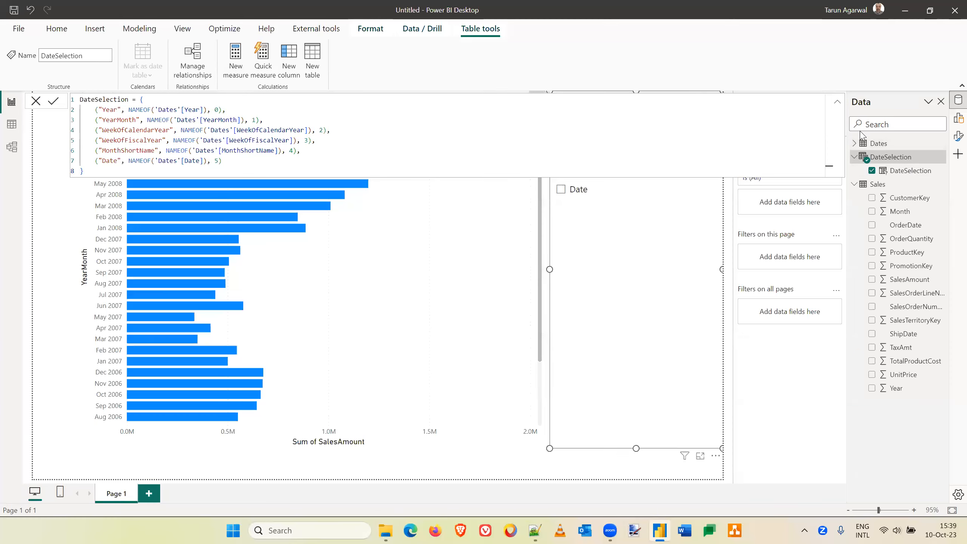
{"action": "left_click", "coordinate": [880, 144]}
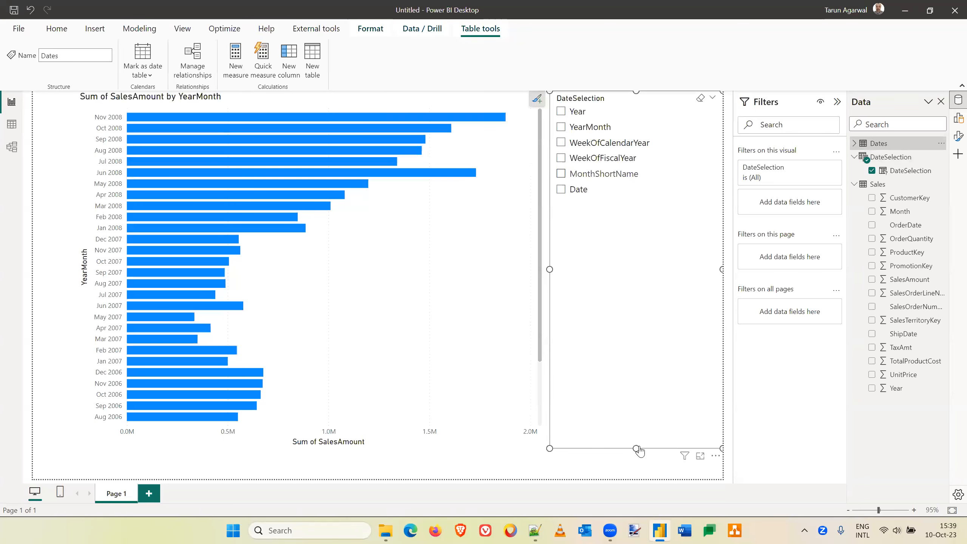
Shorten the DateSelection slicer to end just below its last option, and open its visual formatting settings.
{"action": "left_click_drag", "start_coordinate": [636, 449], "coordinate": [637, 306]}
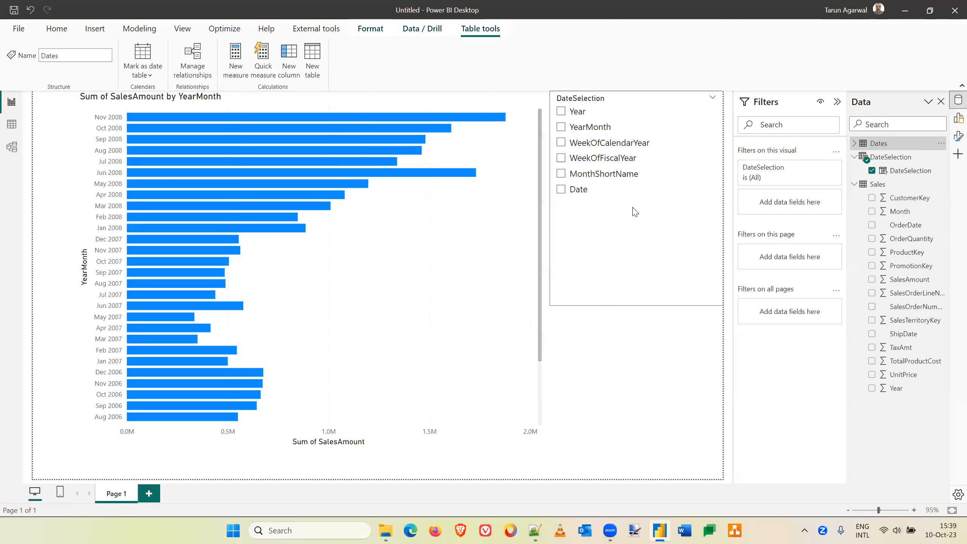
{"action": "left_click_drag", "start_coordinate": [633, 223], "coordinate": [636, 220]}
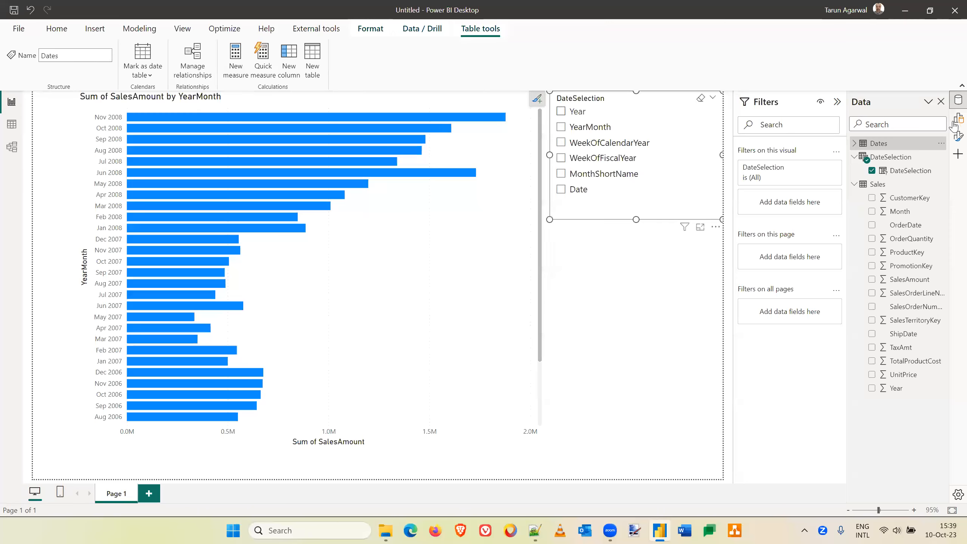
{"action": "left_click", "coordinate": [956, 140]}
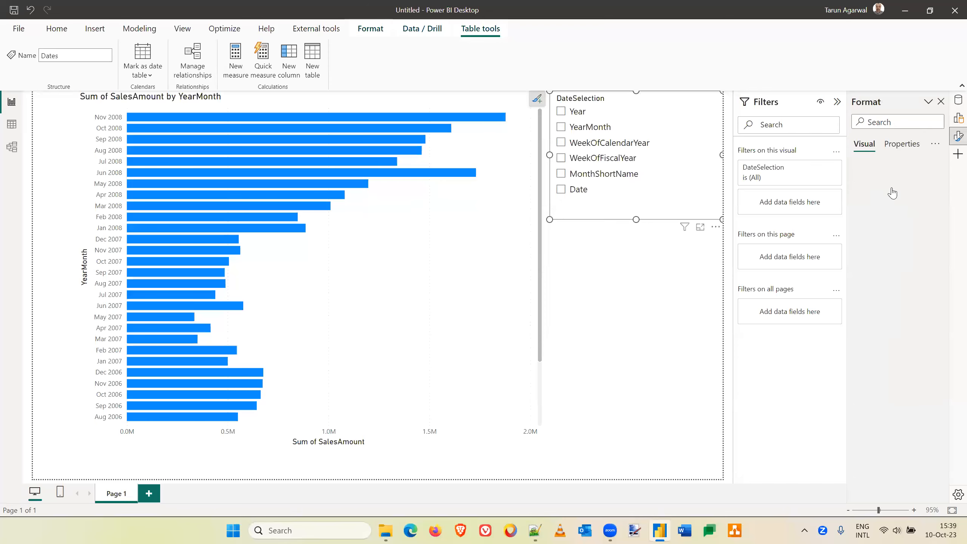
Turn on single selection for the DateSelection slicer and set its style to Dropdown.
{"action": "left_click", "coordinate": [854, 219]}
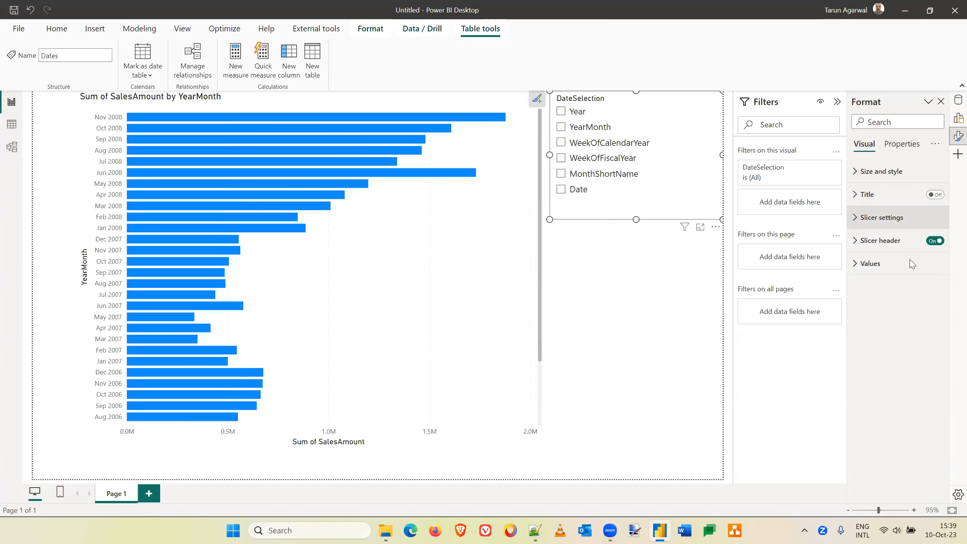
{"action": "left_click", "coordinate": [862, 303]}
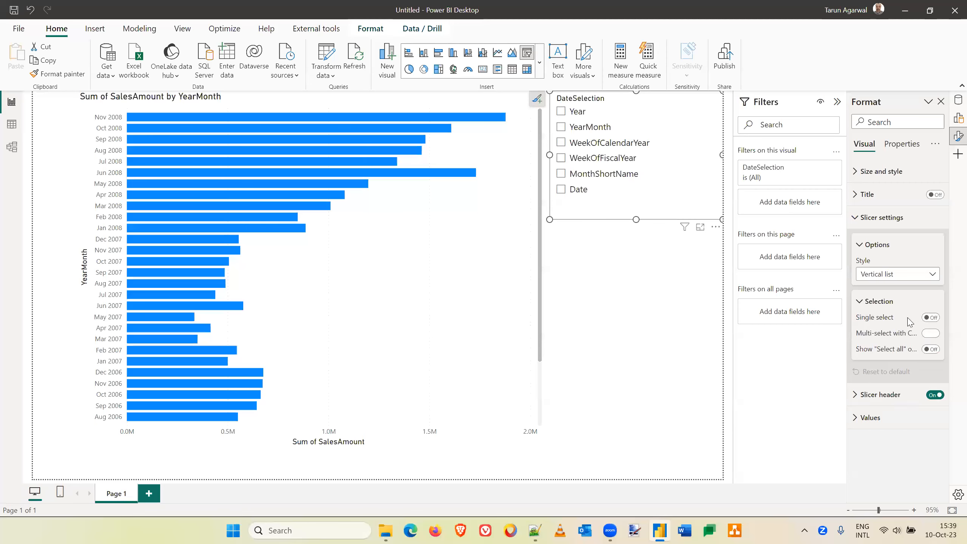
{"action": "left_click", "coordinate": [932, 318]}
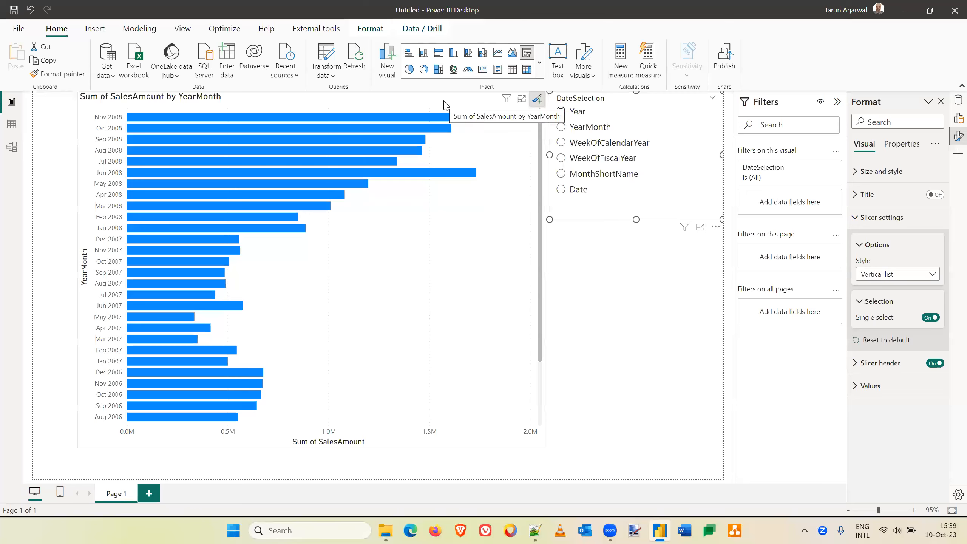
{"action": "left_click", "coordinate": [933, 277]}
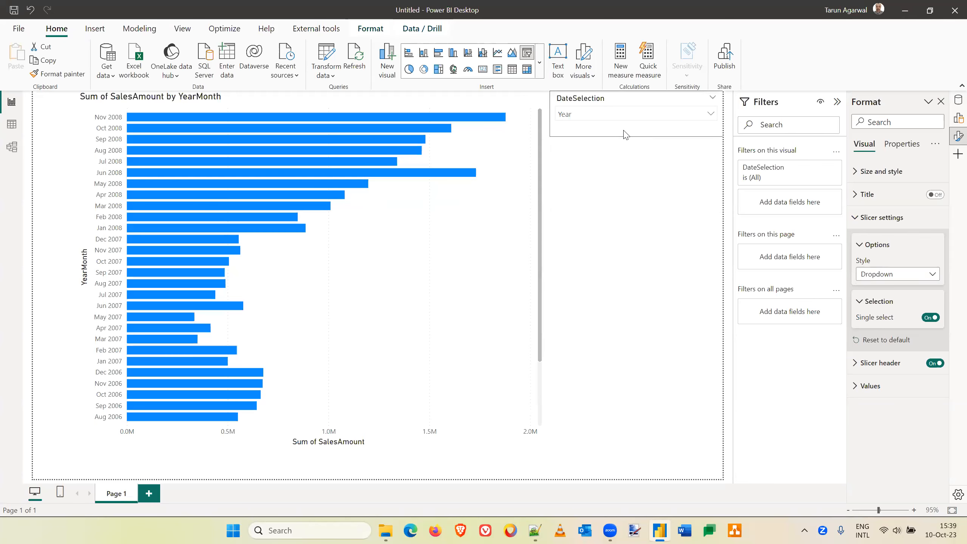
{"action": "key", "text": "Escape"}
Replace YearMonth in the sales bar chart with the DateSelection parameter field.
{"action": "left_click", "coordinate": [495, 152]}
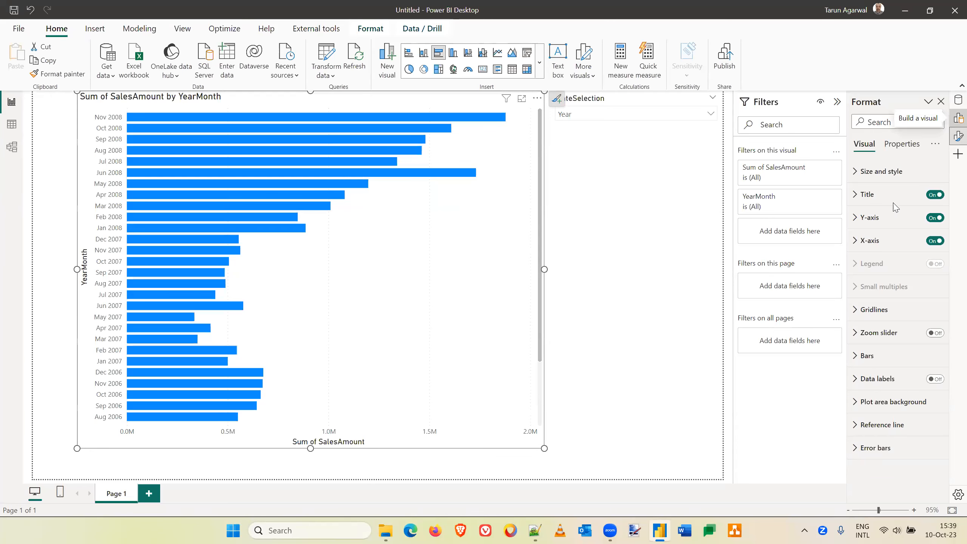
{"action": "left_click", "coordinate": [958, 119]}
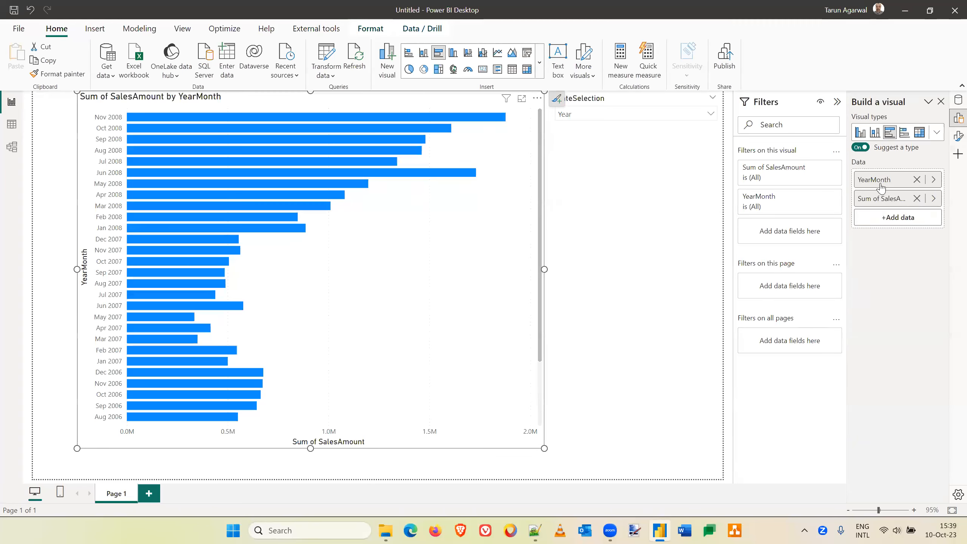
{"action": "left_click", "coordinate": [917, 179]}
{"action": "left_click", "coordinate": [898, 198]}
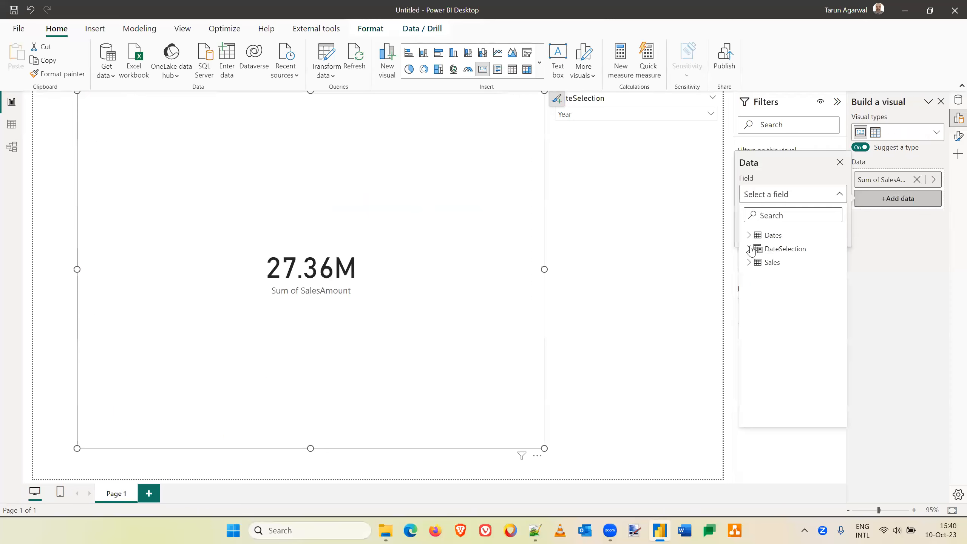
{"action": "left_click", "coordinate": [774, 248]}
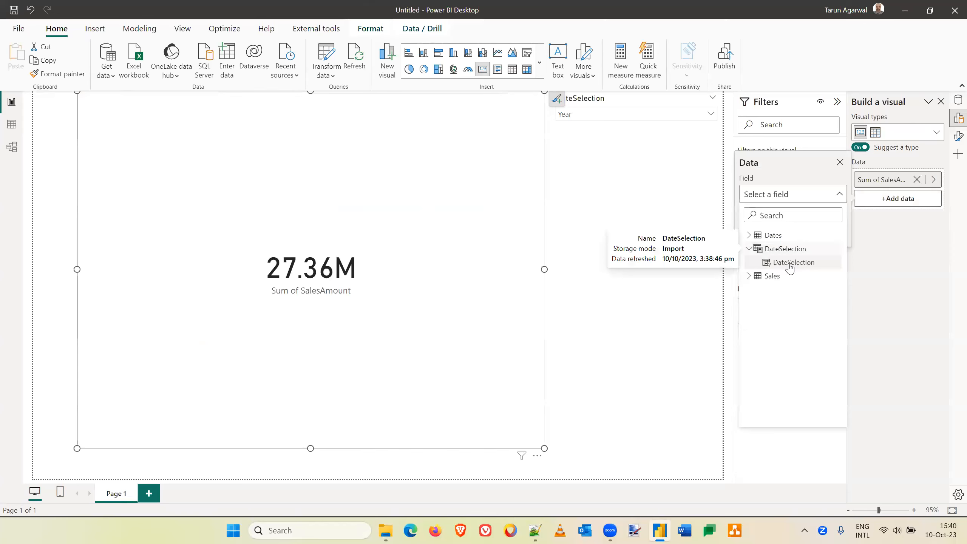
{"action": "left_click", "coordinate": [791, 263]}
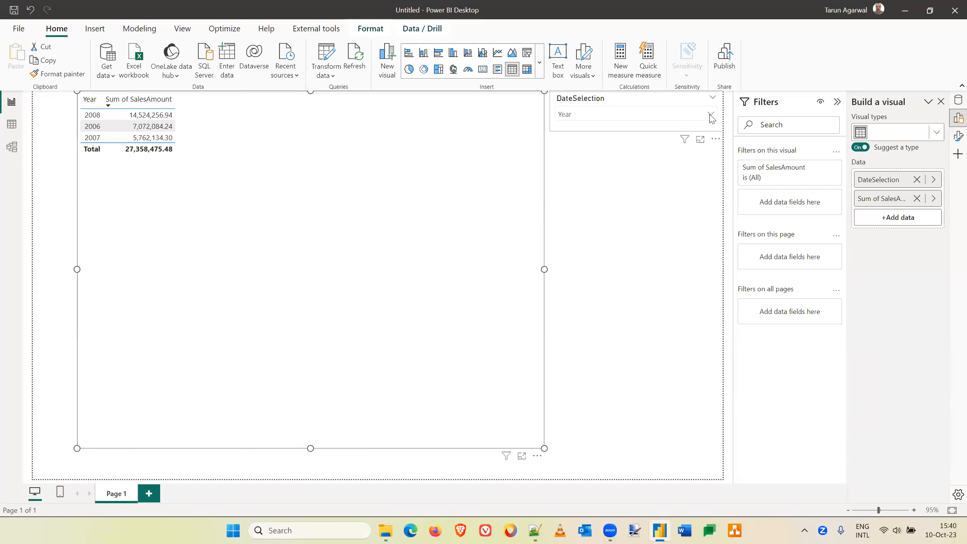
Set the DateSelection slicer to YearMonth and WeekOfCalendarYear in turn, and check the week values in the sales table.
{"action": "left_click", "coordinate": [711, 115]}
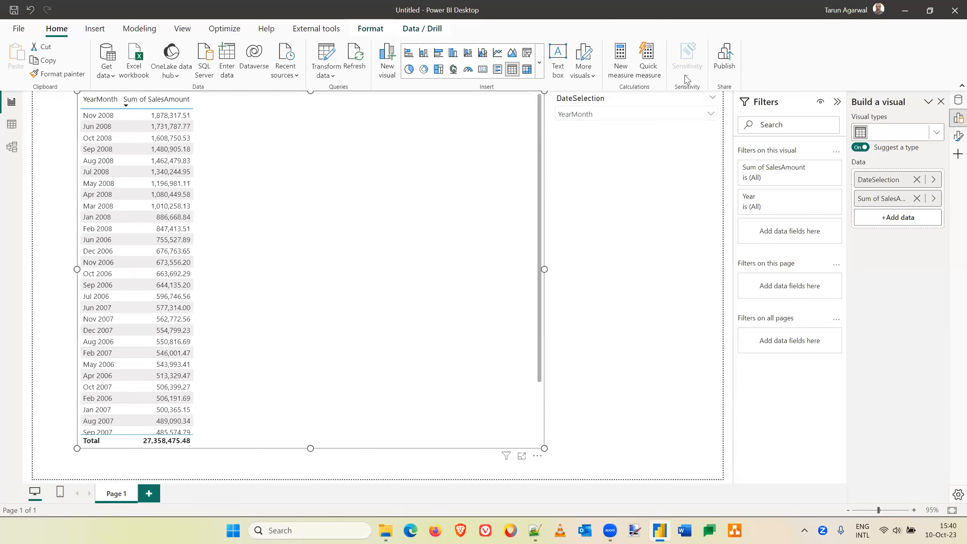
{"action": "left_click", "coordinate": [711, 115]}
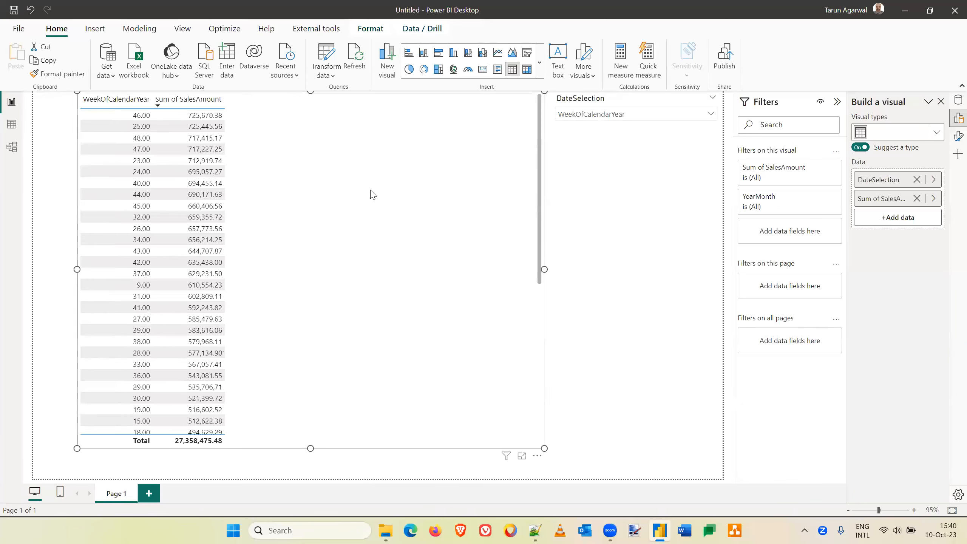
{"action": "left_click", "coordinate": [150, 115]}
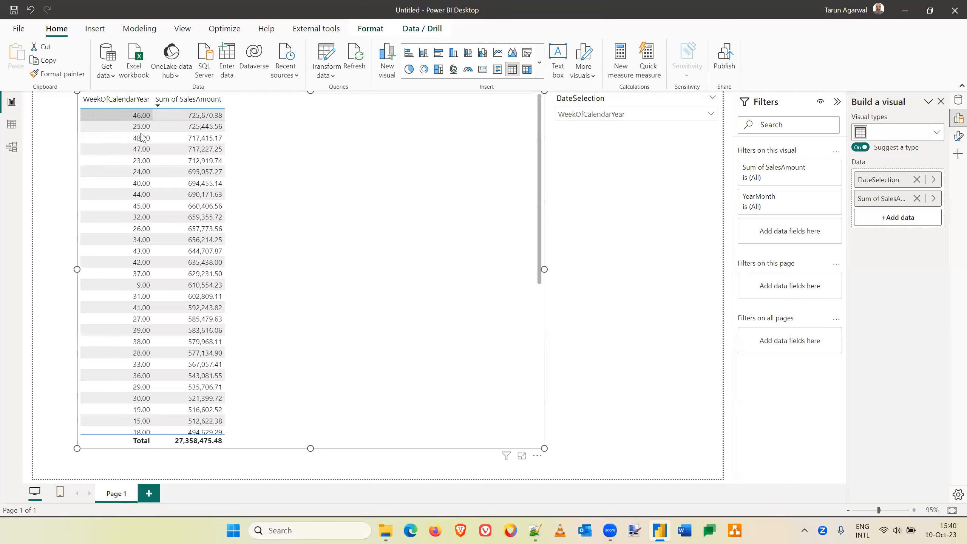
Change the data type of the WeekOfCalendarYear column in the Dates table to Whole number, accepting the data type change.
{"action": "left_click", "coordinate": [5, 125]}
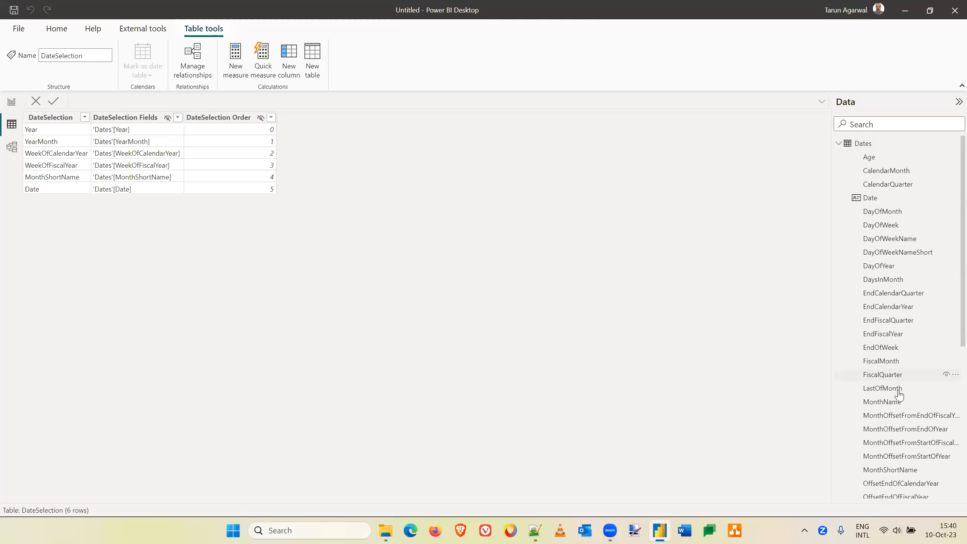
{"action": "scroll", "coordinate": [900, 398], "scroll_direction": "down", "scroll_amount": 3}
{"action": "scroll", "coordinate": [899, 398], "scroll_direction": "down", "scroll_amount": 7}
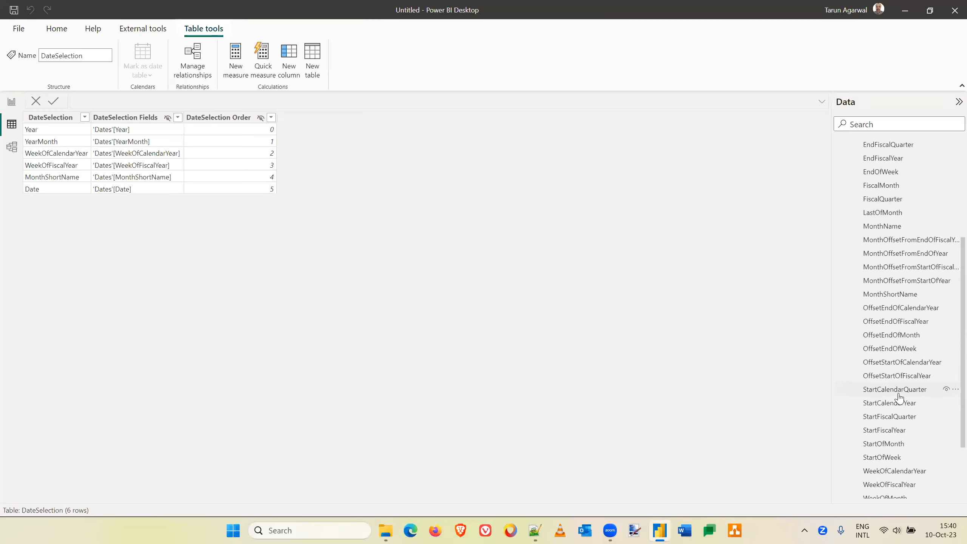
{"action": "left_click", "coordinate": [898, 383]}
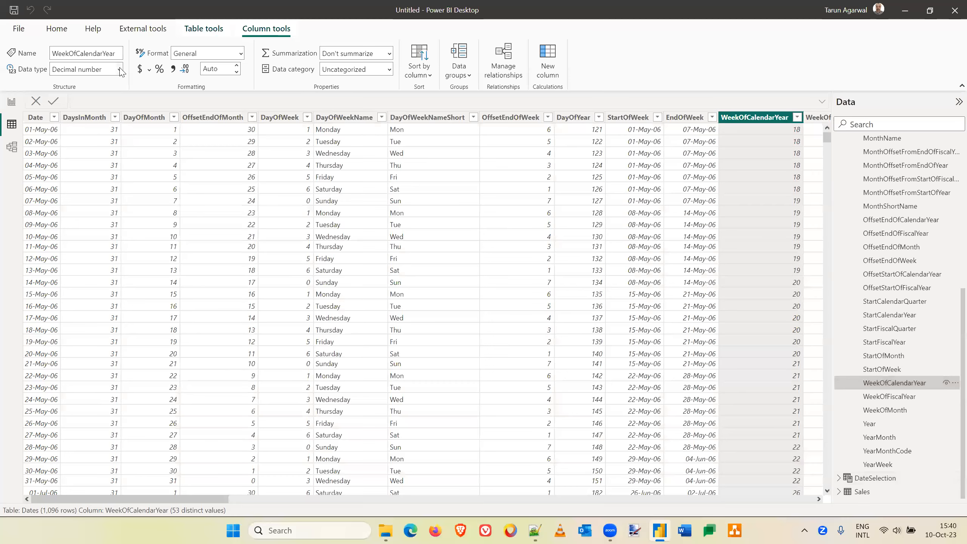
{"action": "left_click", "coordinate": [122, 72]}
{"action": "left_click", "coordinate": [76, 108]}
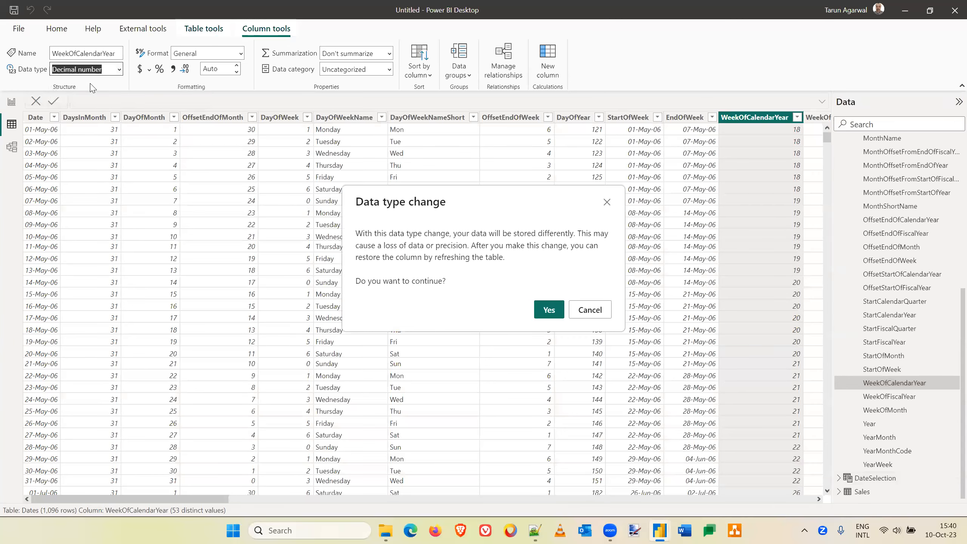
{"action": "left_click", "coordinate": [549, 311]}
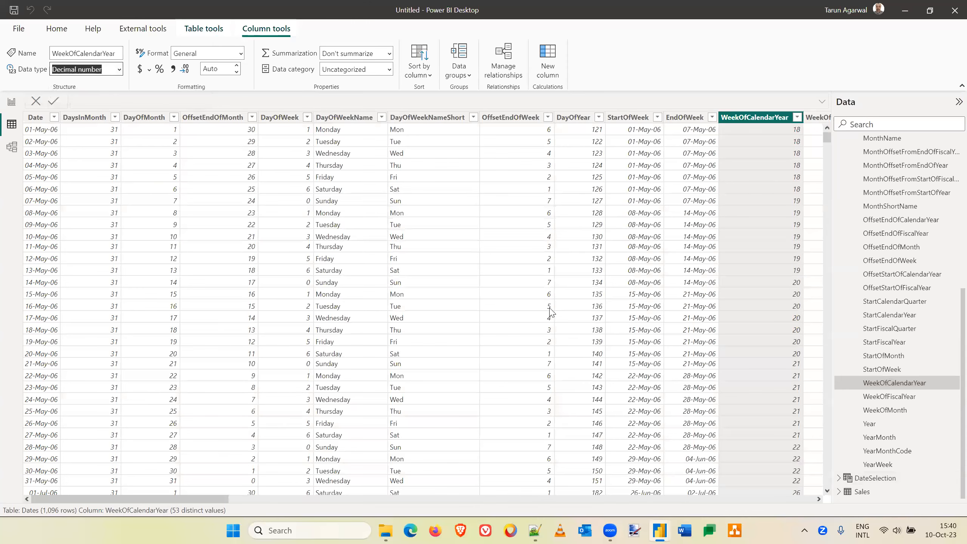
Change the data type of the WeekOfFiscalYear column to Whole number, accepting the data type change.
{"action": "left_click", "coordinate": [890, 398]}
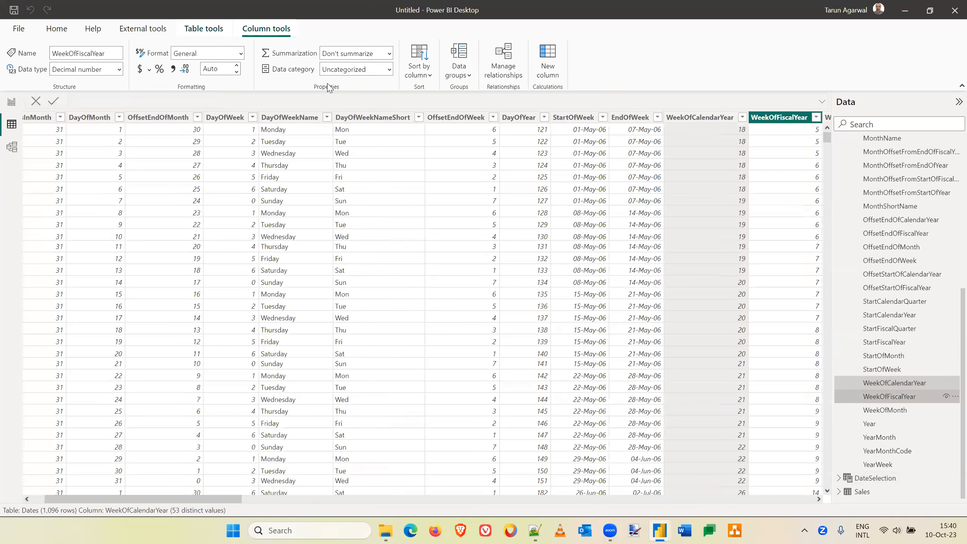
{"action": "left_click", "coordinate": [120, 71]}
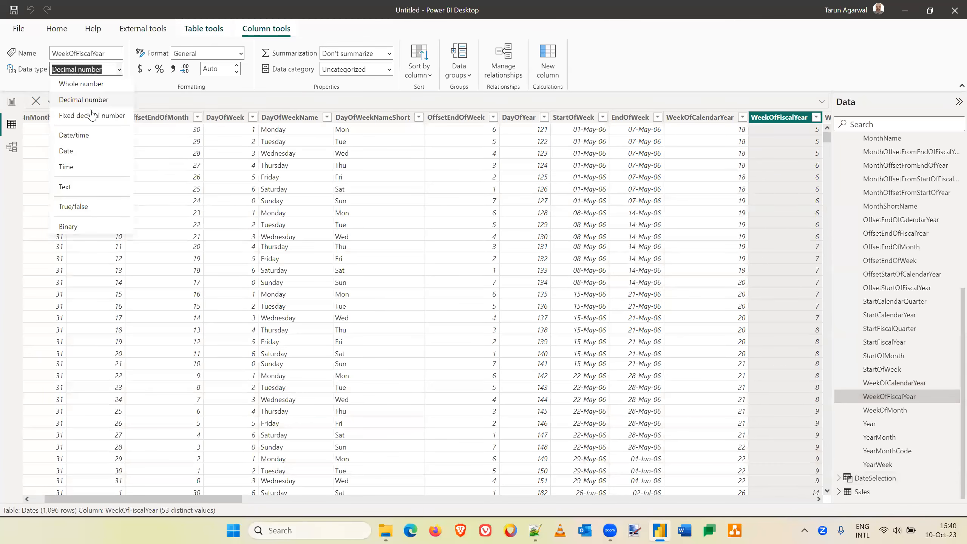
{"action": "left_click", "coordinate": [88, 88]}
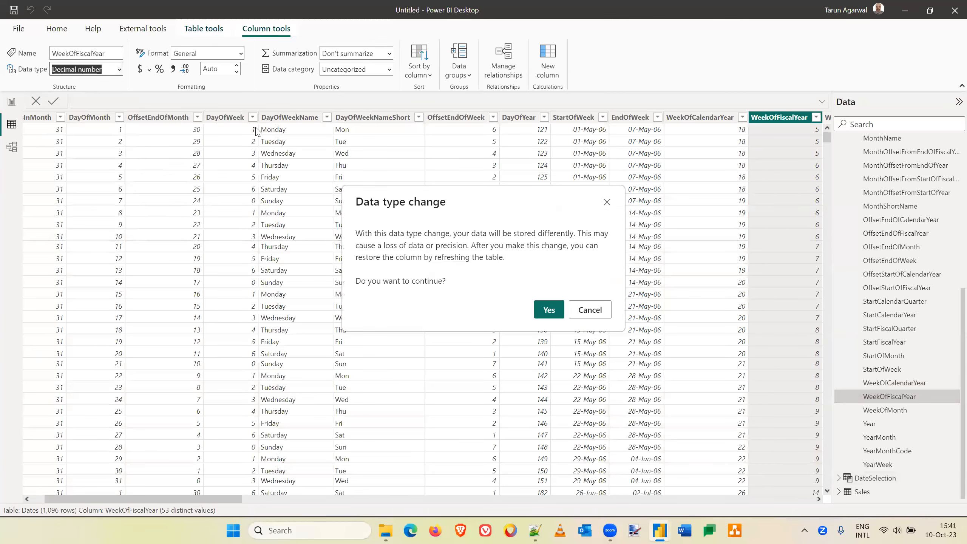
{"action": "left_click", "coordinate": [551, 316]}
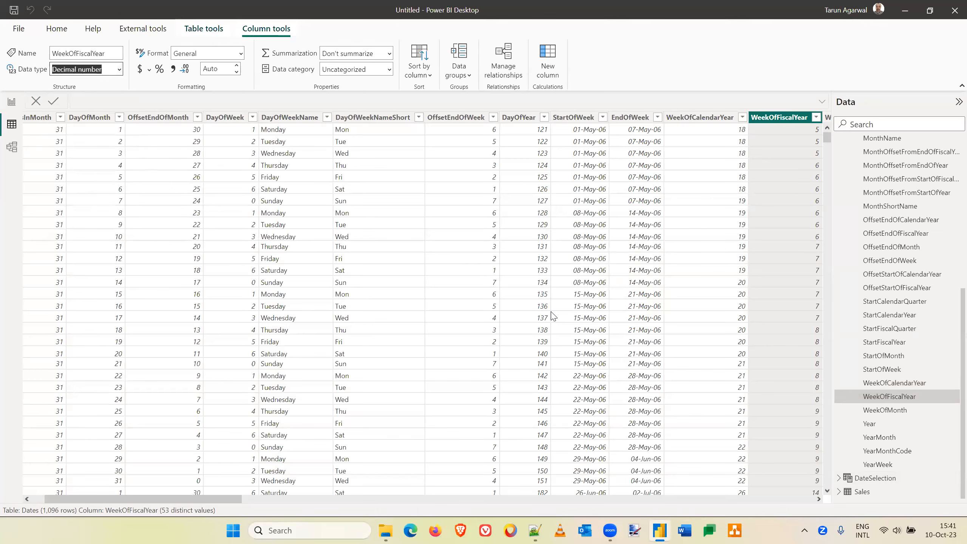
Return to the report page and test the sales table with DateSelection set to WeekOfFiscalYear and to Date.
{"action": "left_click", "coordinate": [12, 106]}
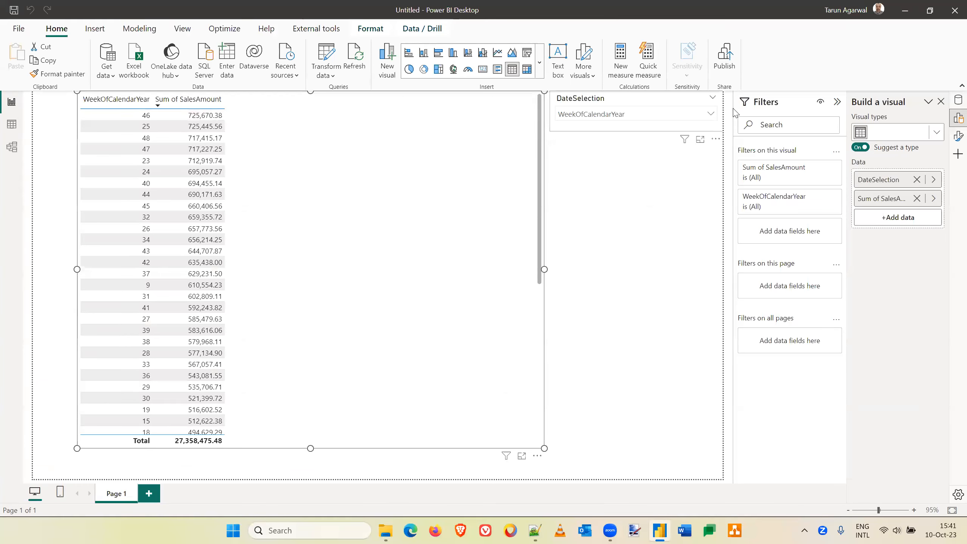
{"action": "left_click", "coordinate": [712, 115]}
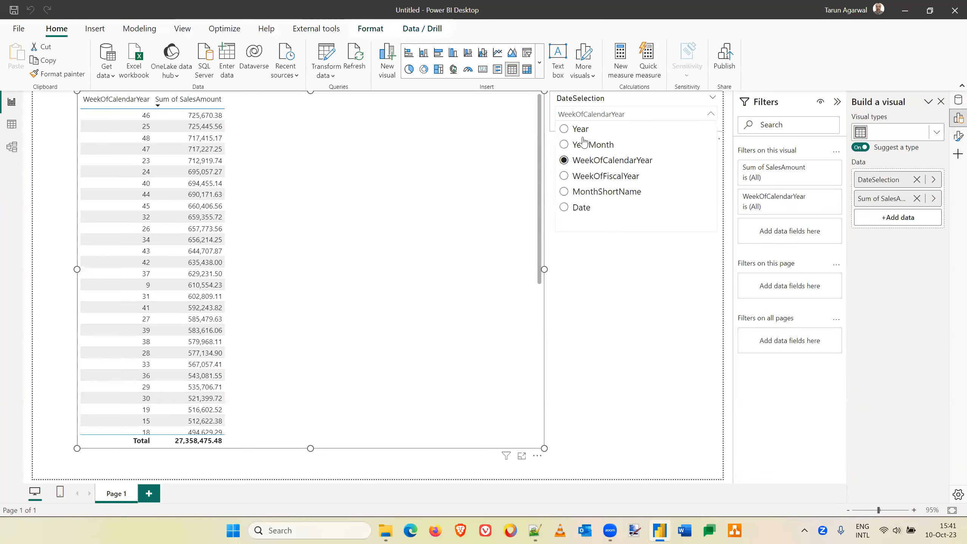
{"action": "left_click", "coordinate": [565, 177]}
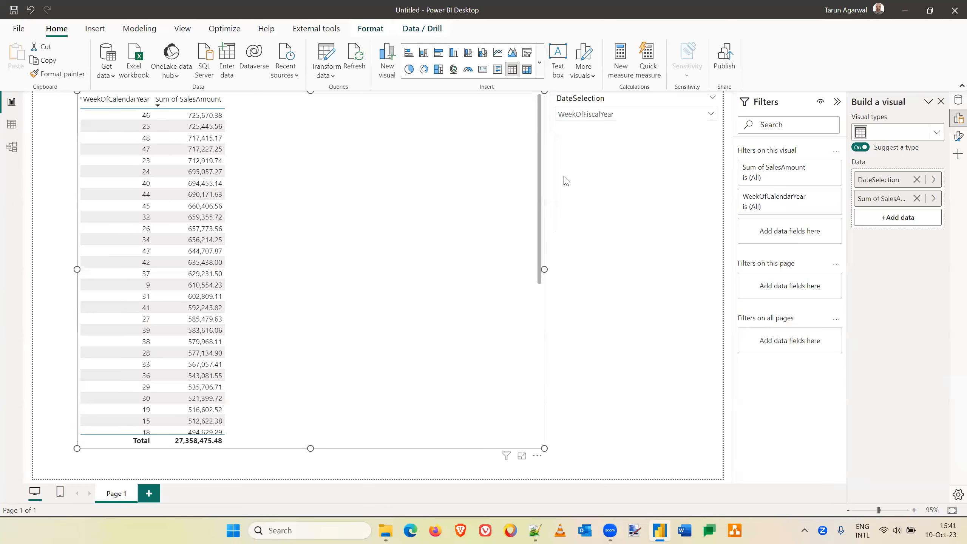
{"action": "left_click", "coordinate": [712, 115]}
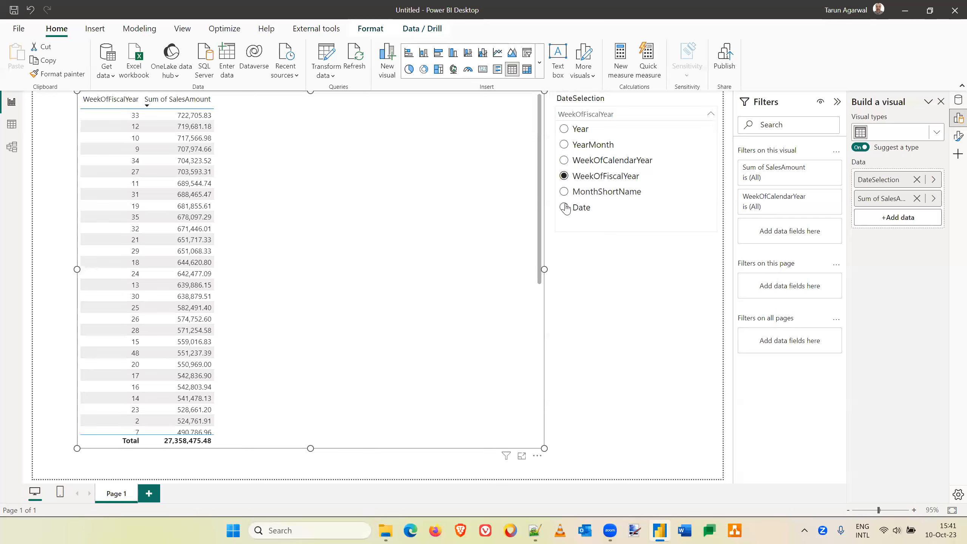
{"action": "left_click", "coordinate": [565, 208]}
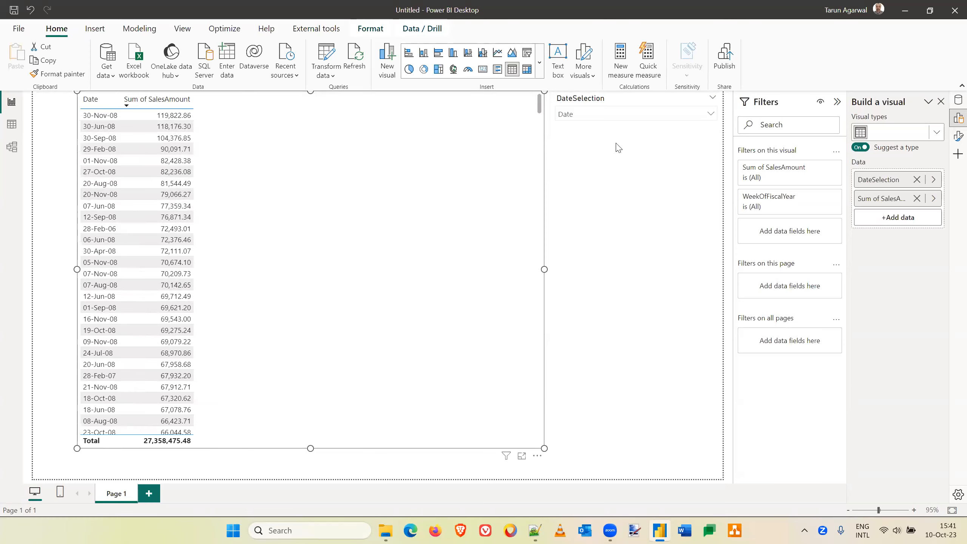
{"action": "left_click", "coordinate": [712, 115]}
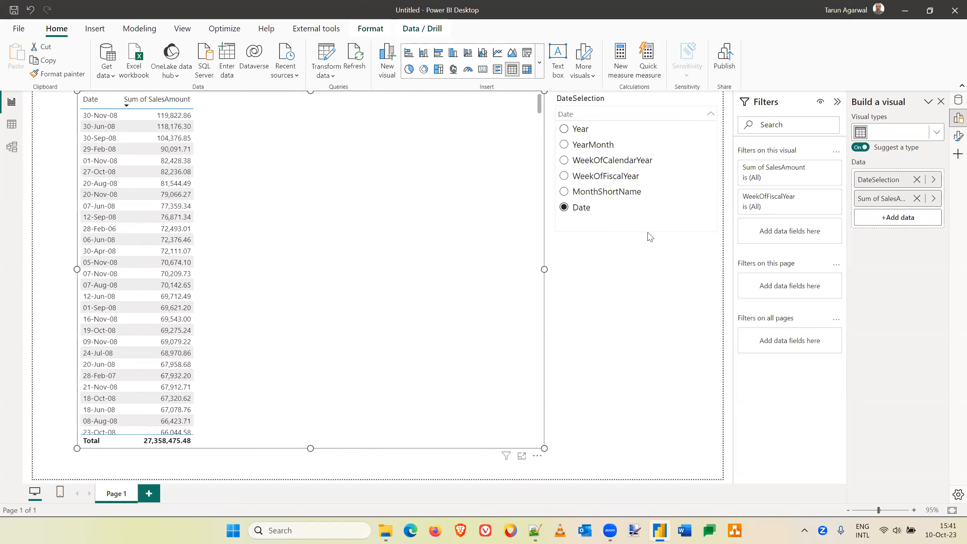
{"action": "left_click", "coordinate": [645, 259]}
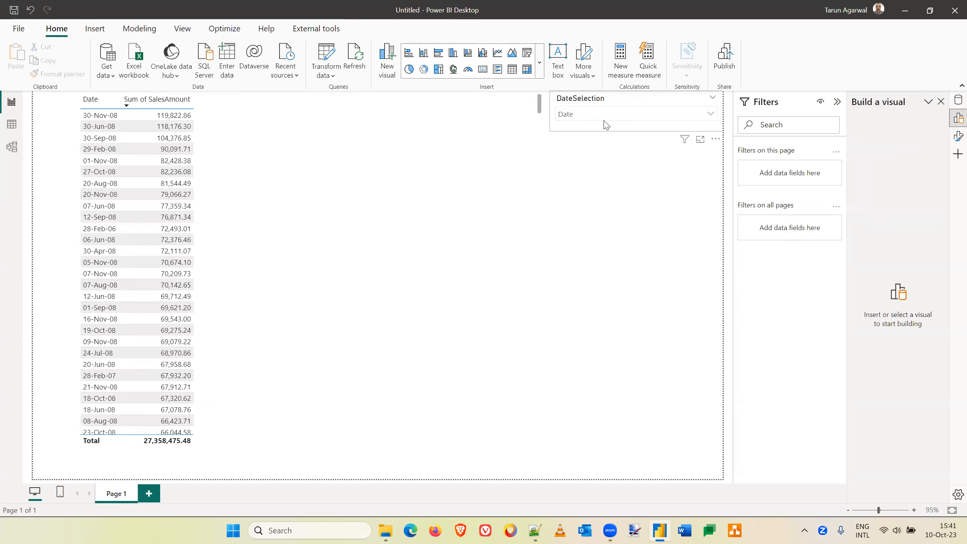
Set the DateSelection slicer to YearMonth and convert the sales table into a line chart.
{"action": "left_click", "coordinate": [713, 118]}
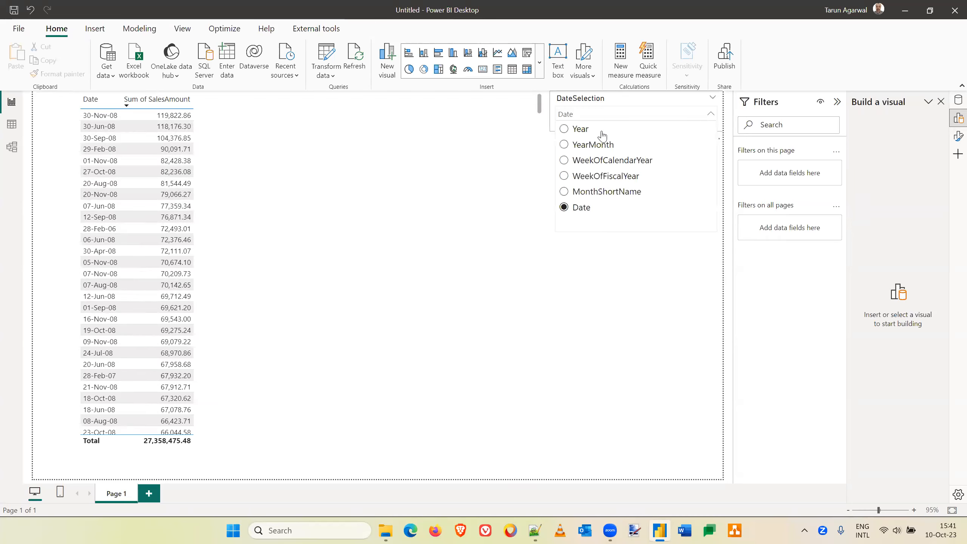
{"action": "left_click", "coordinate": [564, 144]}
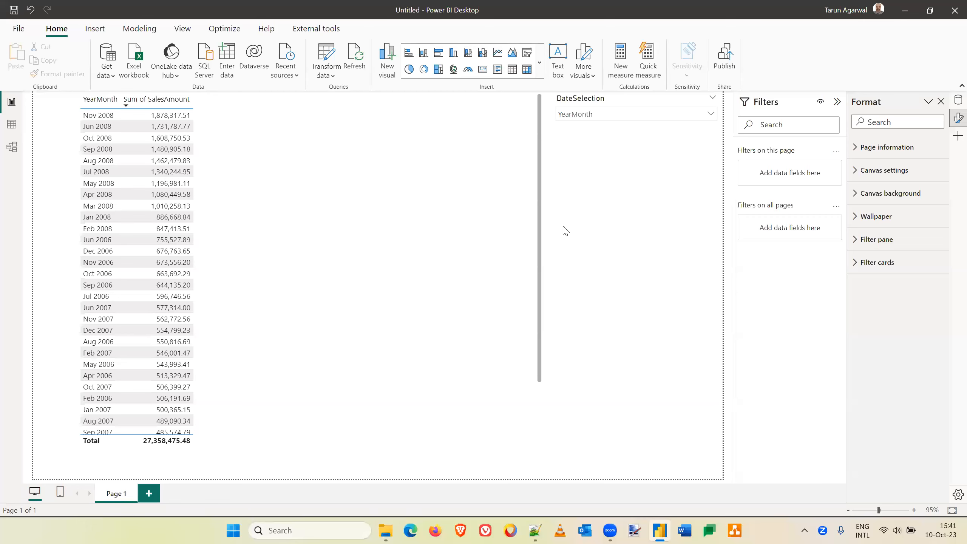
{"action": "left_click", "coordinate": [365, 150]}
{"action": "left_click", "coordinate": [498, 54]}
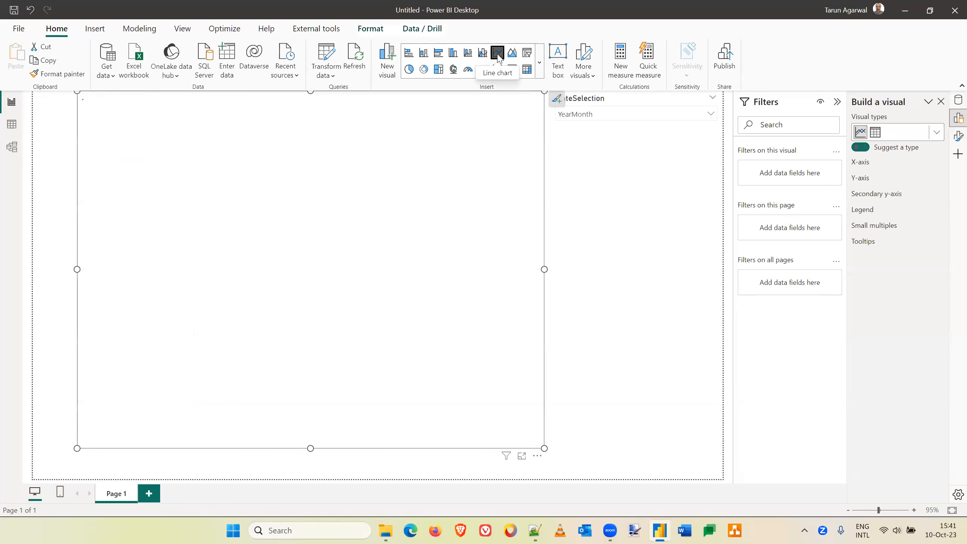
Test the line chart's date axis by setting DateSelection to Year, YearMonth and WeekOfCalendarYear in turn.
{"action": "left_click", "coordinate": [712, 114]}
{"action": "left_click", "coordinate": [564, 130]}
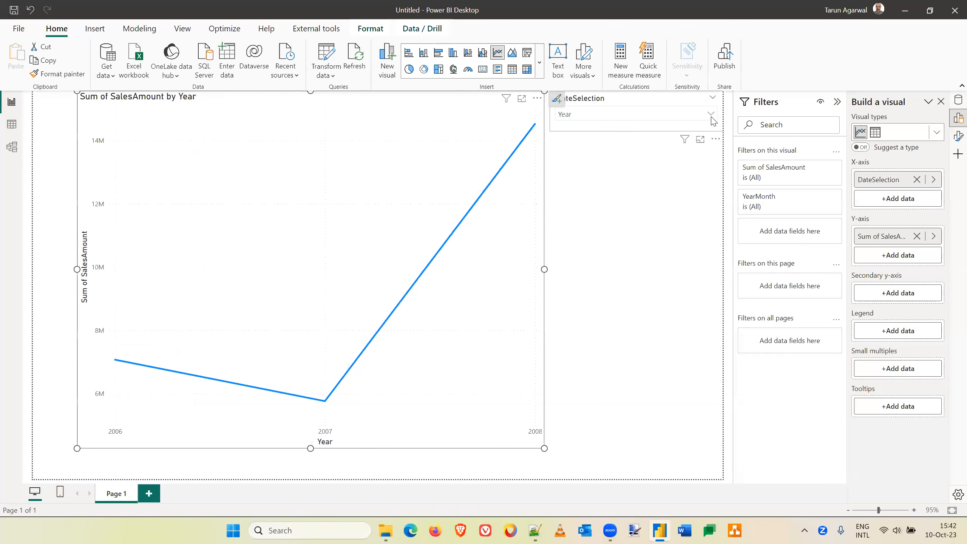
{"action": "left_click", "coordinate": [712, 119]}
{"action": "left_click", "coordinate": [566, 146]}
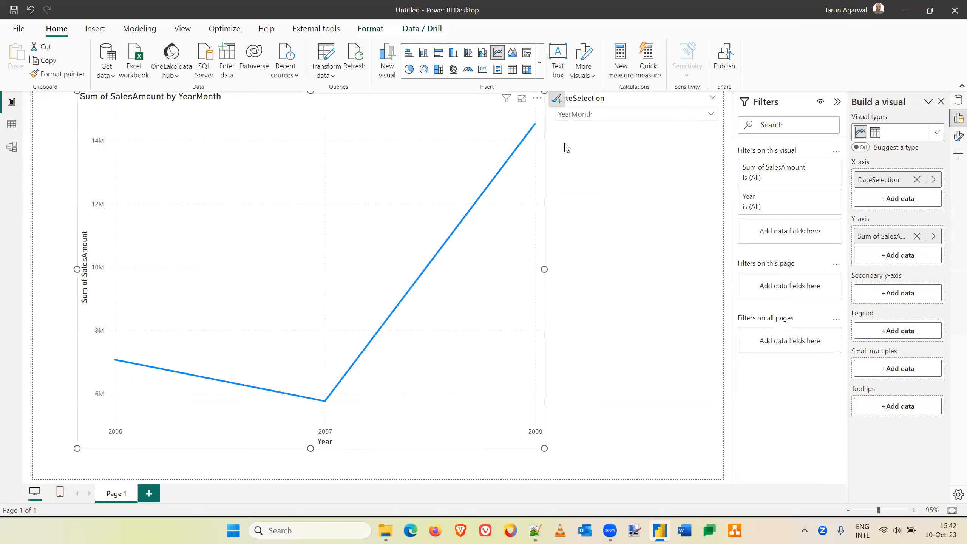
{"action": "left_click", "coordinate": [712, 117]}
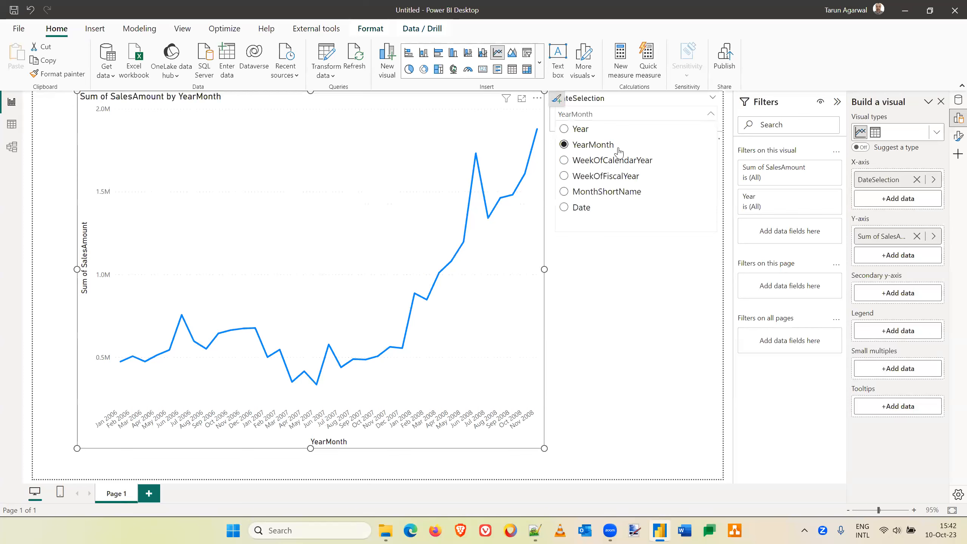
{"action": "left_click", "coordinate": [565, 161]}
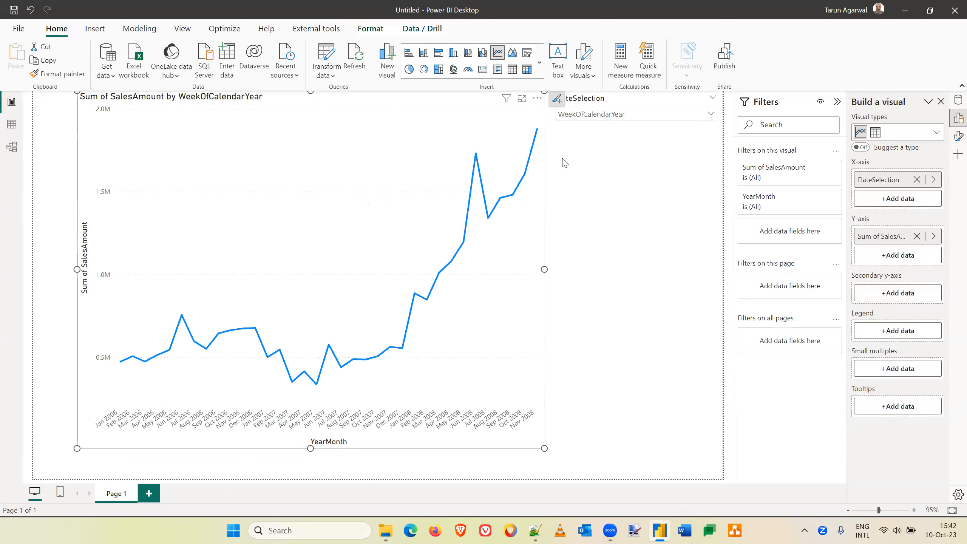
Test the line chart's date axis by setting DateSelection to WeekOfFiscalYear, MonthShortName and Year in turn.
{"action": "left_click", "coordinate": [712, 114]}
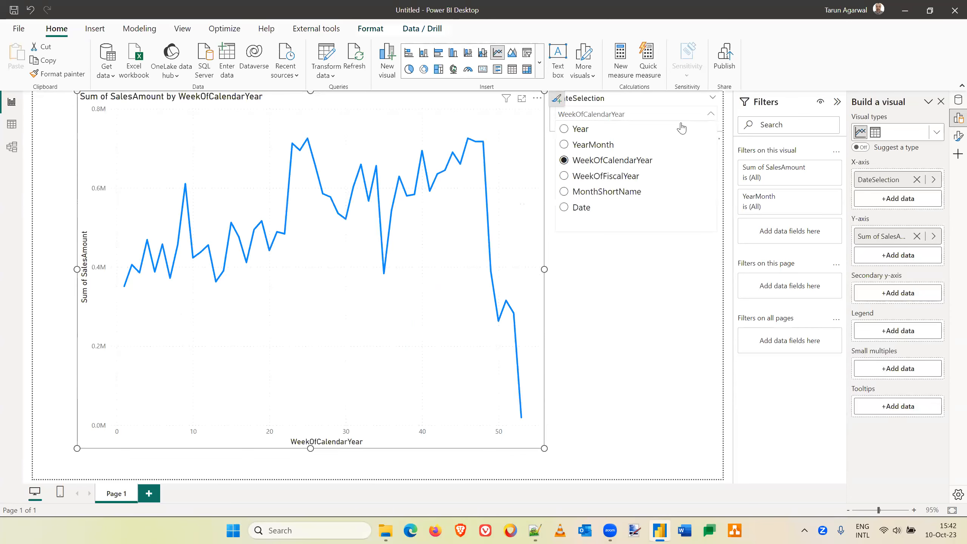
{"action": "left_click", "coordinate": [564, 176]}
{"action": "left_click", "coordinate": [711, 115]}
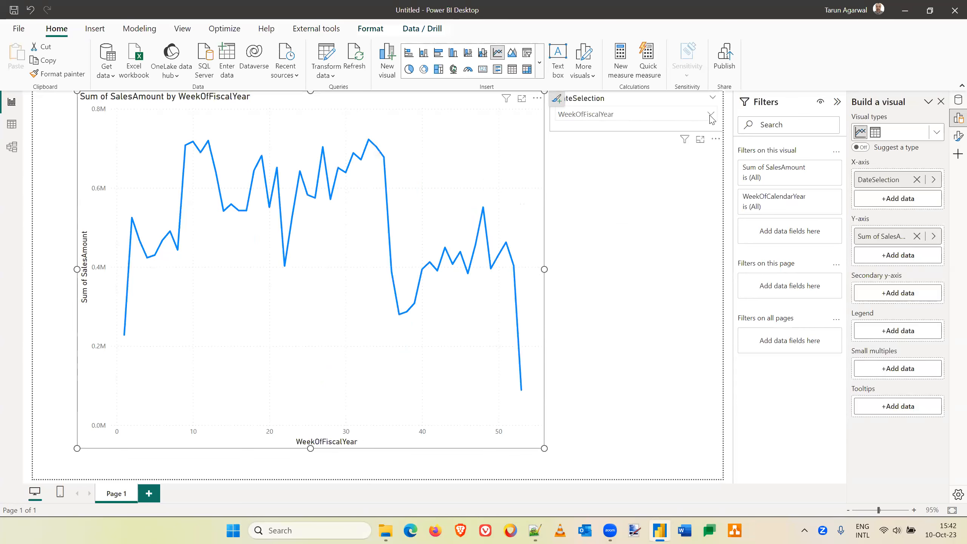
{"action": "left_click", "coordinate": [564, 191]}
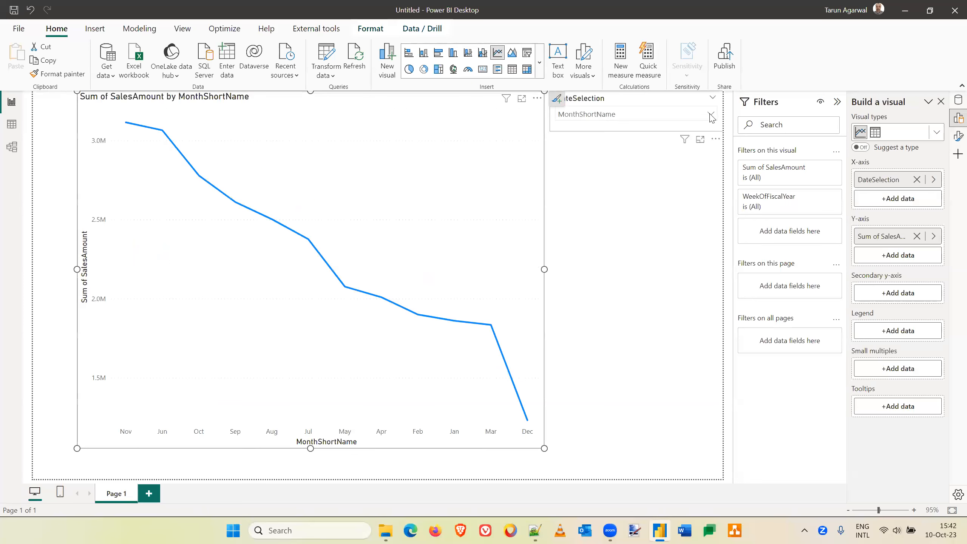
{"action": "left_click", "coordinate": [711, 115]}
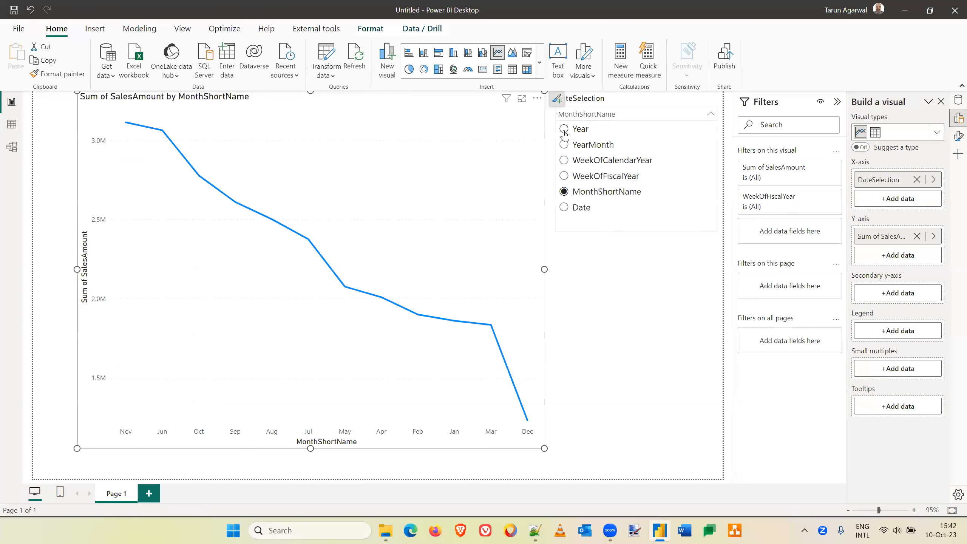
{"action": "left_click", "coordinate": [564, 129]}
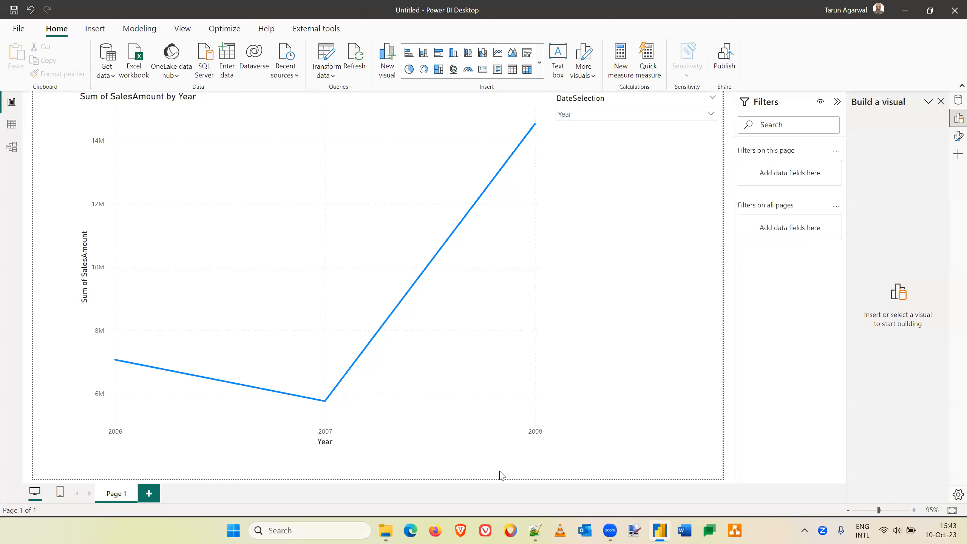
{"action": "mouse_move", "coordinate": [532, 305]}
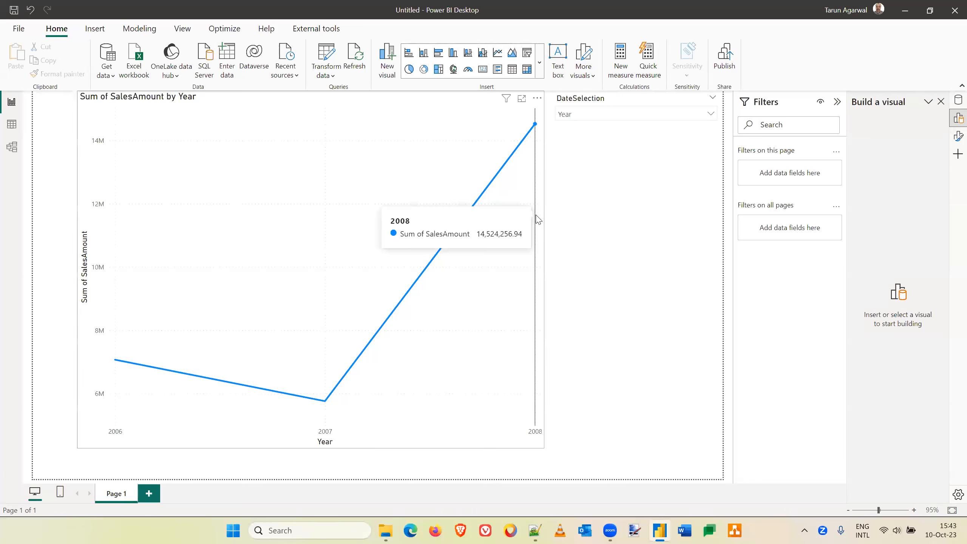
Try a clustered column chart with DateSelection set to YearMonth, WeekOfCalendarYear and WeekOfFiscalYear, and convert it back to a line chart.
{"action": "left_click", "coordinate": [541, 217]}
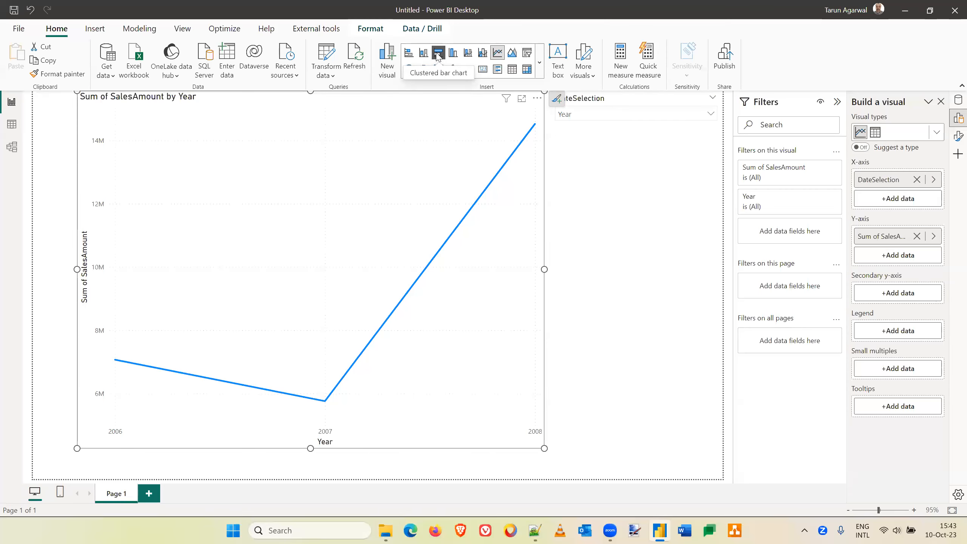
{"action": "left_click", "coordinate": [453, 54]}
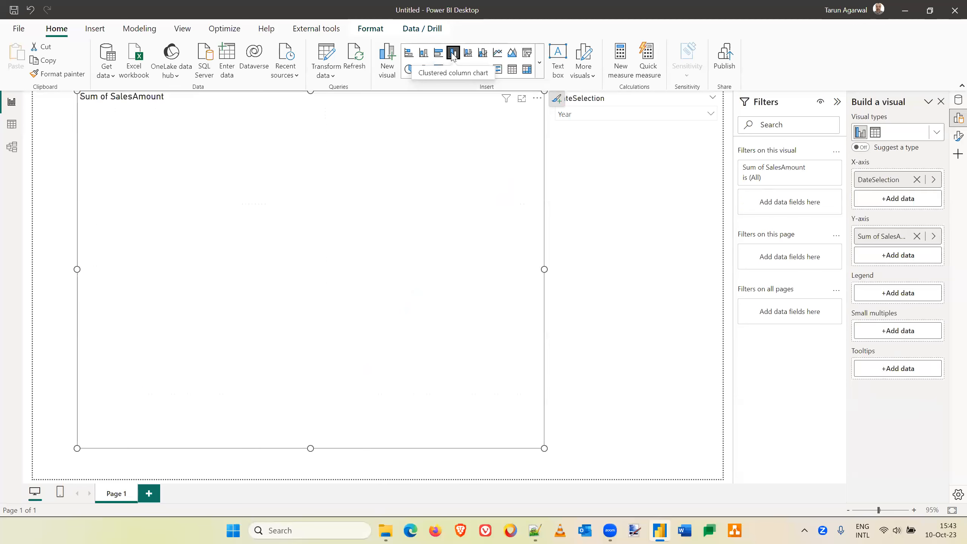
{"action": "left_click", "coordinate": [711, 114]}
{"action": "left_click", "coordinate": [567, 146]}
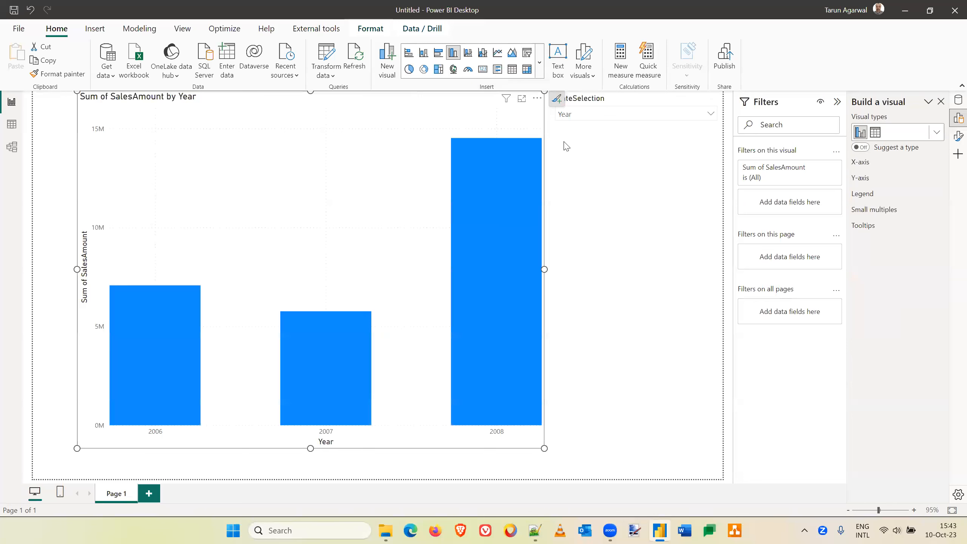
{"action": "left_click", "coordinate": [713, 115]}
{"action": "left_click", "coordinate": [582, 164]}
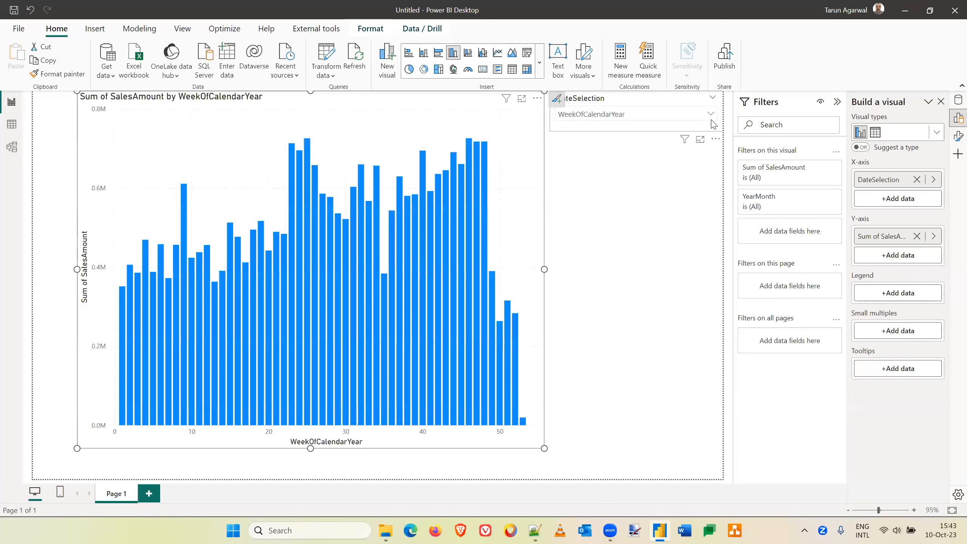
{"action": "left_click", "coordinate": [710, 115]}
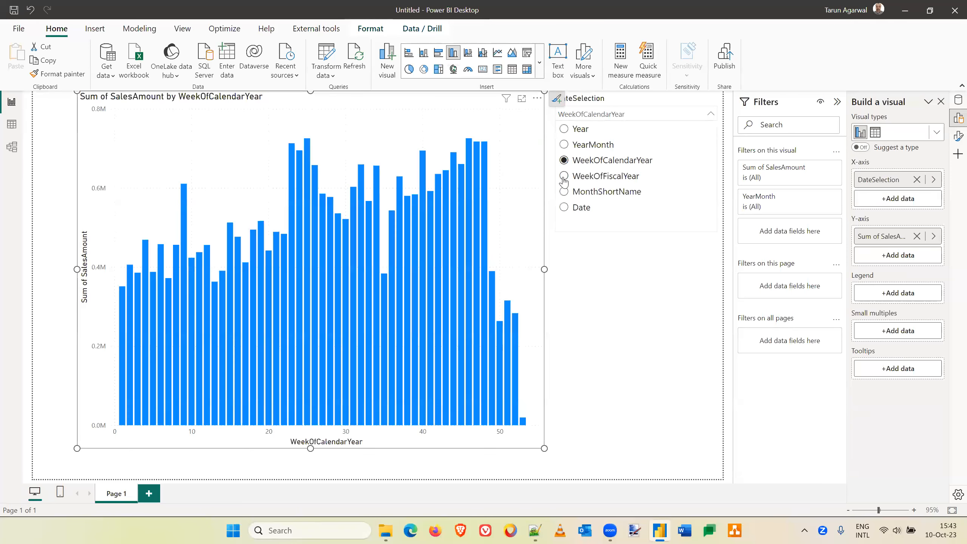
{"action": "left_click", "coordinate": [564, 179]}
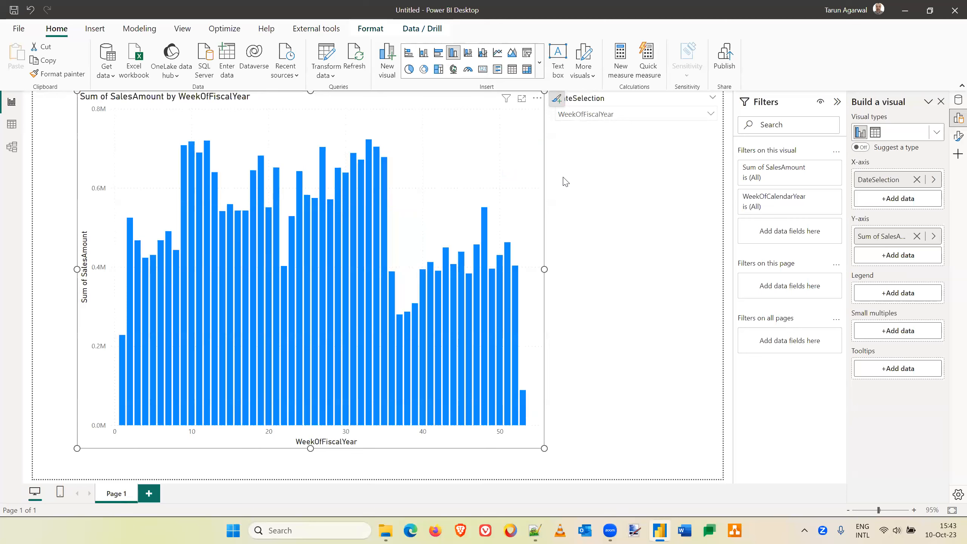
{"action": "left_click", "coordinate": [498, 56]}
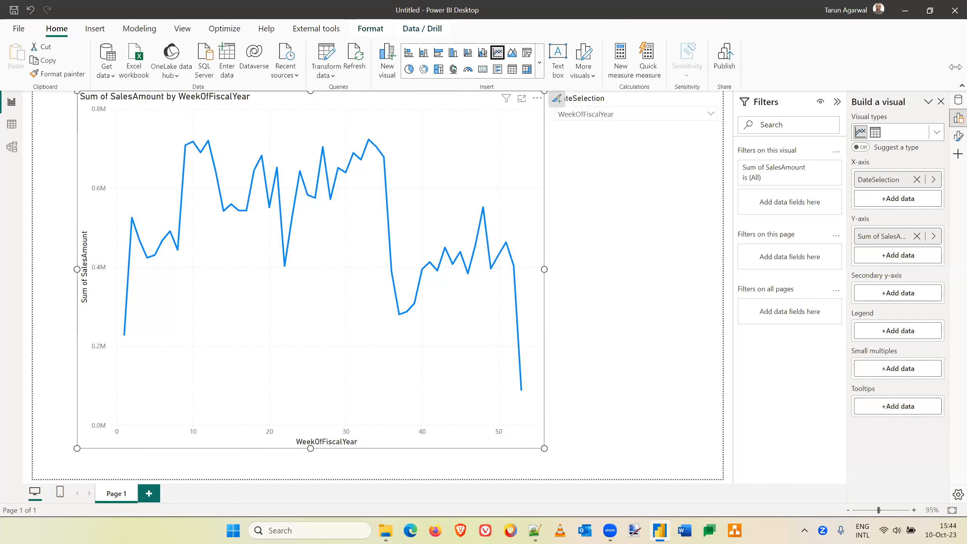
Open the DateSelection field parameter's DAX definition and duplicate its MonthShortName line.
{"action": "left_click", "coordinate": [631, 129]}
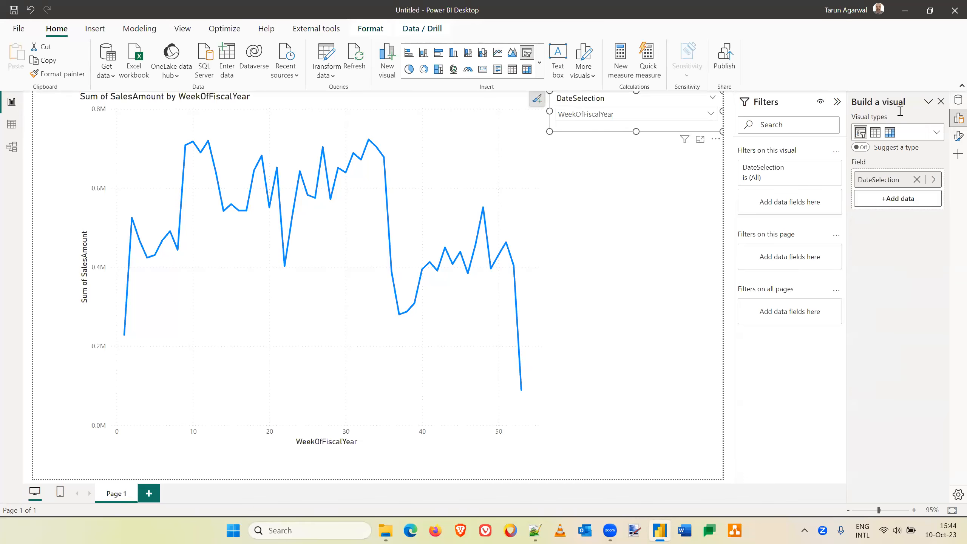
{"action": "left_click", "coordinate": [956, 99]}
{"action": "left_click", "coordinate": [906, 171]}
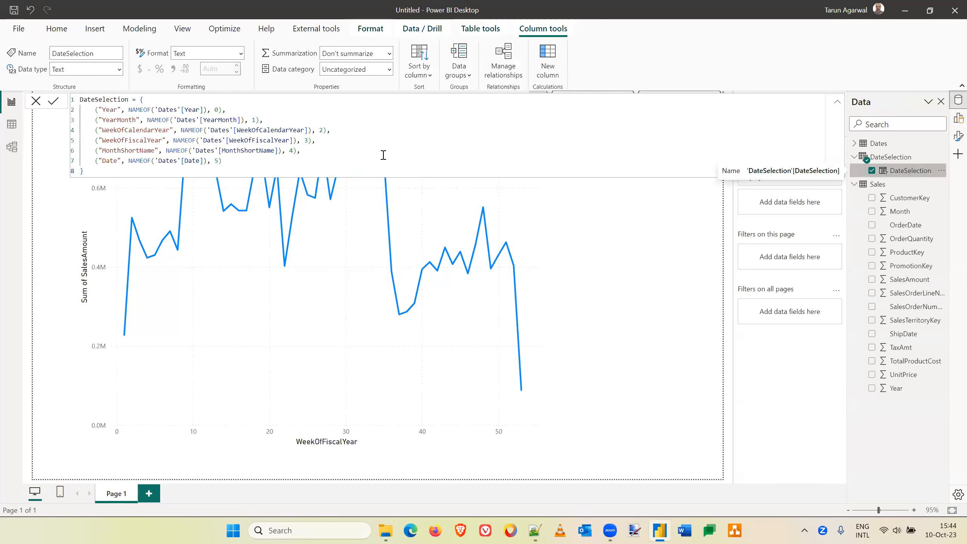
{"action": "left_click", "coordinate": [85, 141]}
{"action": "key", "text": "Down"}
{"action": "key", "text": "shift+Down"}
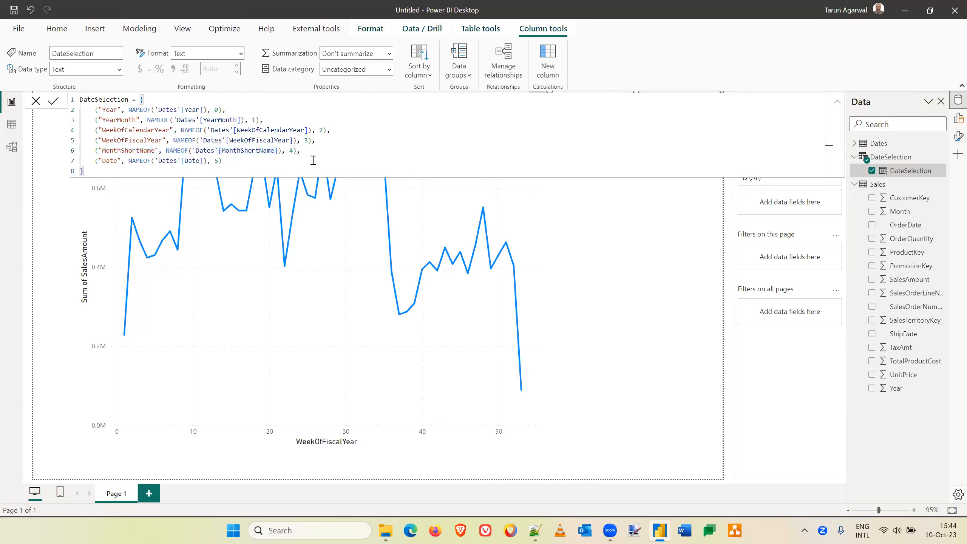
{"action": "key", "text": "shift+alt+Down"}
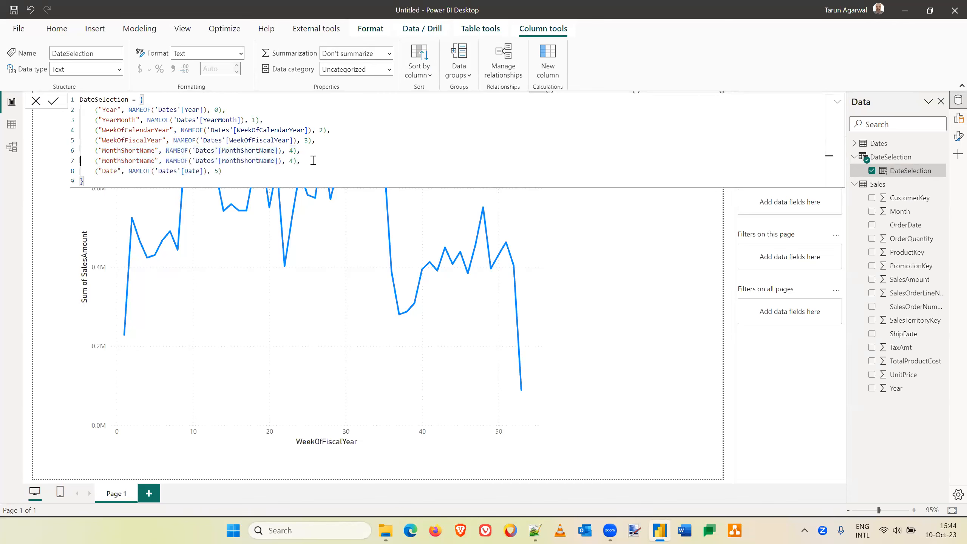
Change the label of the duplicated MonthShortName line to "Month".
{"action": "left_click", "coordinate": [118, 160]}
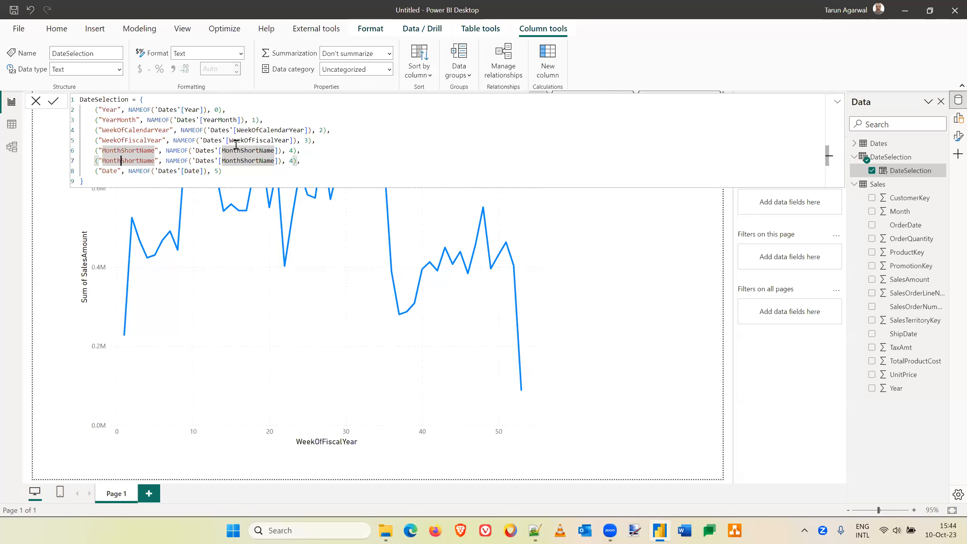
{"action": "key", "text": "Delete"}
{"action": "key", "text": "Delete"}
{"action": "key", "text": "Delete"}
{"action": "key", "text": "Delete"}
{"action": "key", "text": "Delete"}
{"action": "key", "text": "Delete"}
{"action": "key", "text": "Delete"}
{"action": "key", "text": "Delete"}
{"action": "key", "text": "Delete"}
Point the Month line's NAMEOF reference to the 'Dates'[MonthName] column.
{"action": "key", "text": "Right"}
{"action": "key", "text": "Right"}
{"action": "key", "text": "Right"}
{"action": "key", "text": "Right"}
{"action": "key", "text": "Right"}
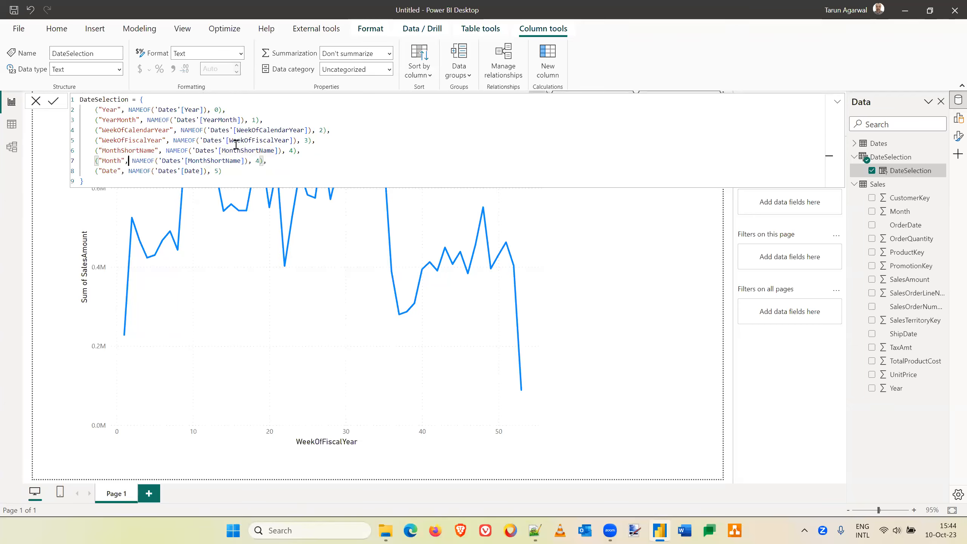
{"action": "key", "text": "Right"}
{"action": "key", "text": "Right"}
{"action": "key", "text": "Right"}
{"action": "key", "text": "Right"}
{"action": "key", "text": "Right"}
{"action": "key", "text": "Right"}
{"action": "key", "text": "Right"}
{"action": "key", "text": "Right"}
{"action": "key", "text": "Right"}
{"action": "key", "text": "Right"}
{"action": "key", "text": "Right"}
{"action": "key", "text": "Right"}
{"action": "key", "text": "Right"}
{"action": "key", "text": "Right"}
{"action": "key", "text": "Right"}
{"action": "key", "text": "Right"}
{"action": "key", "text": "Right"}
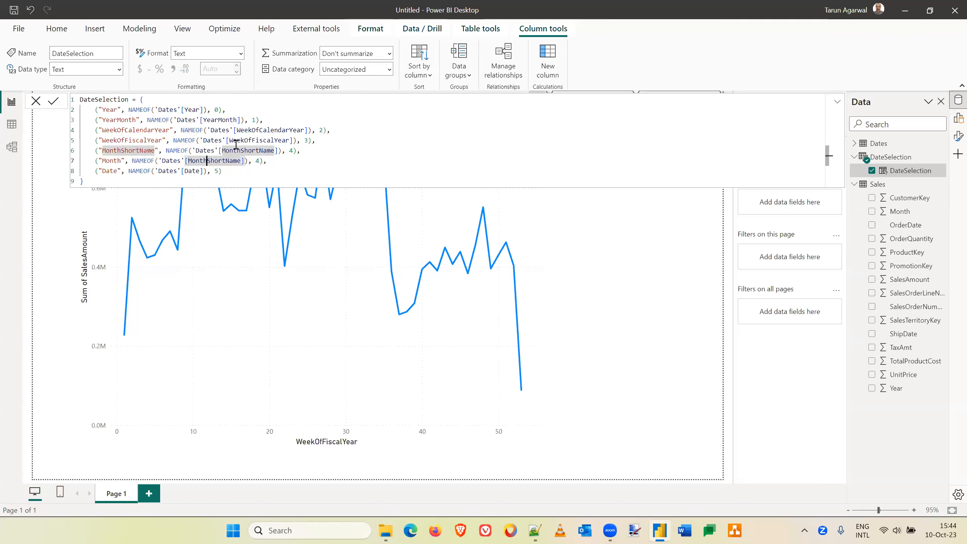
{"action": "key", "text": "Delete"}
{"action": "key", "text": "Delete"}
{"action": "key", "text": "Delete"}
{"action": "key", "text": "Delete"}
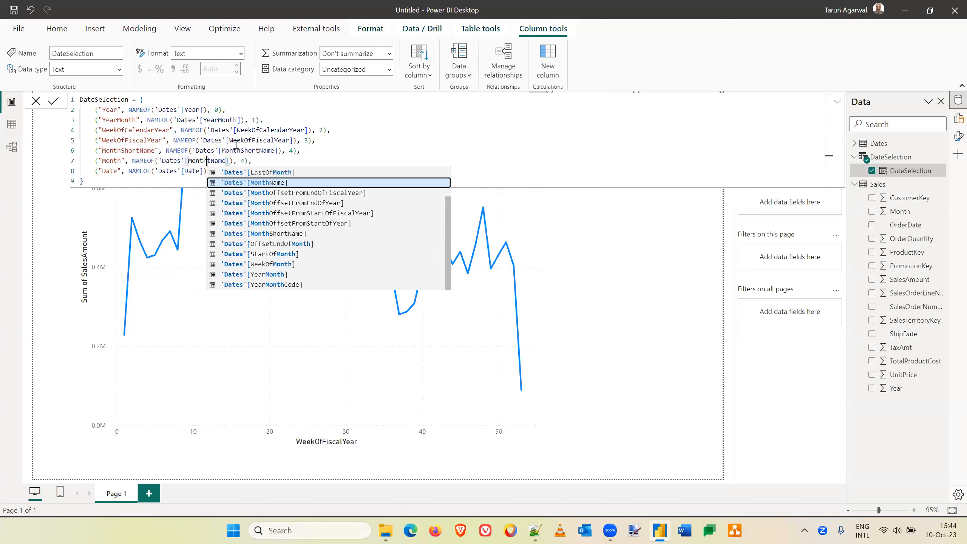
{"action": "left_click", "coordinate": [286, 182]}
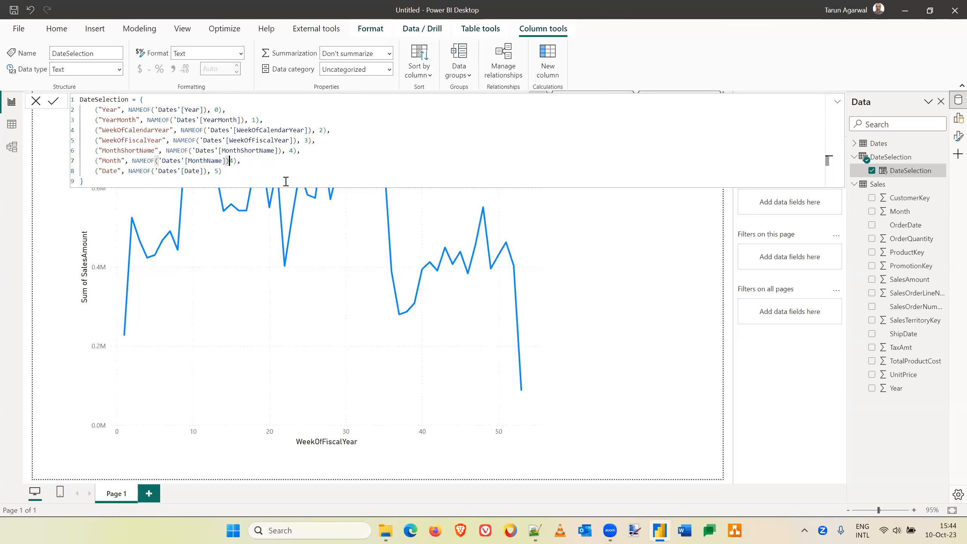
Restore the comma after the Month line's NAMEOF, and set the order number to 5 for Month and 6 for Date.
{"action": "type", "text": ","}
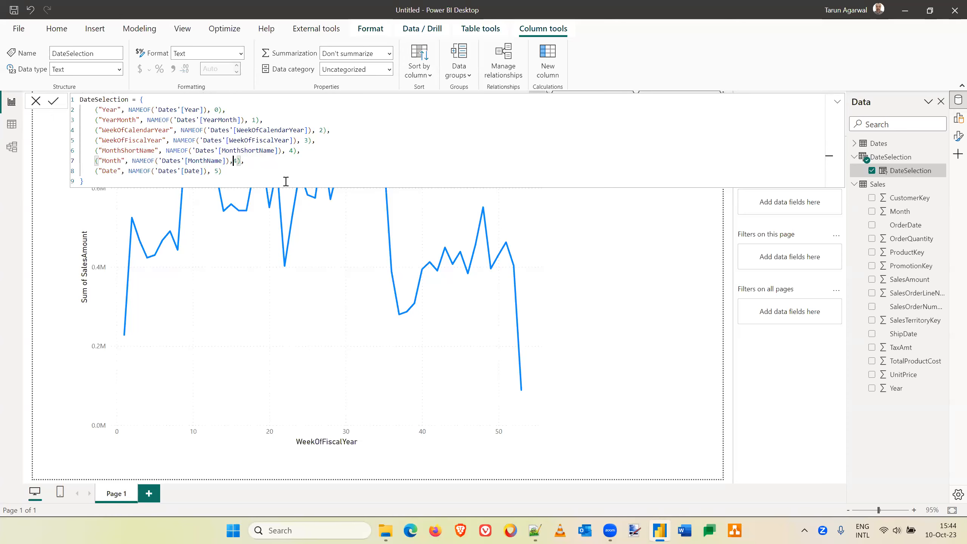
{"action": "type", "text": " 5"}
{"action": "key", "text": "Down"}
{"action": "key", "text": "Left"}
{"action": "key", "text": "BackSpace"}
{"action": "type", "text": "6"}
{"action": "left_click", "coordinate": [258, 159]}
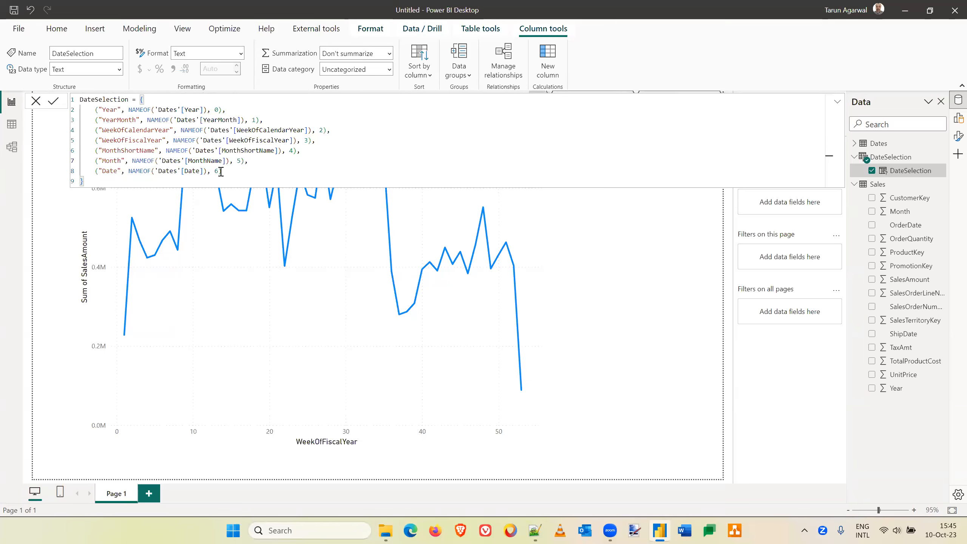
Set the order number to 5 for MonthShortName and 4 for Month, and commit the DateSelection definition.
{"action": "left_click", "coordinate": [307, 169]}
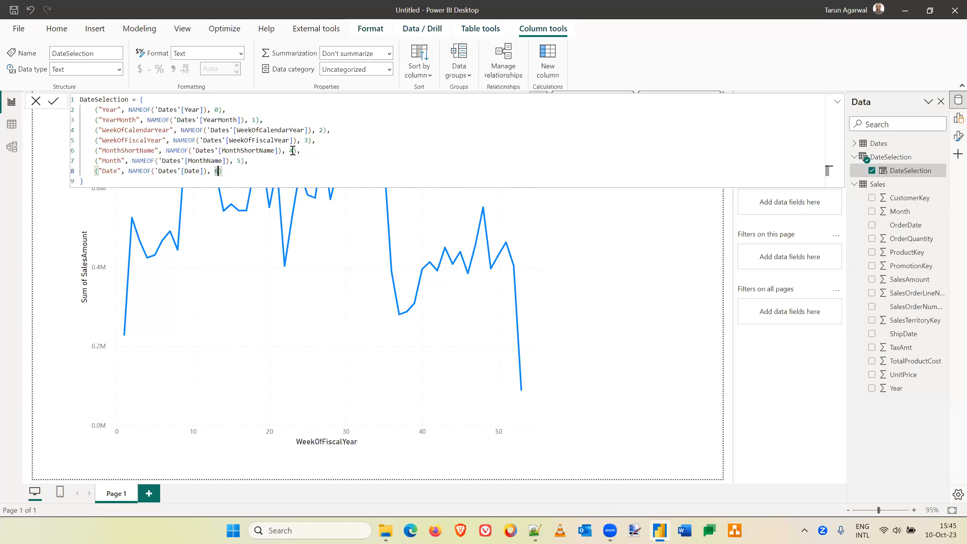
{"action": "left_click", "coordinate": [241, 161]}
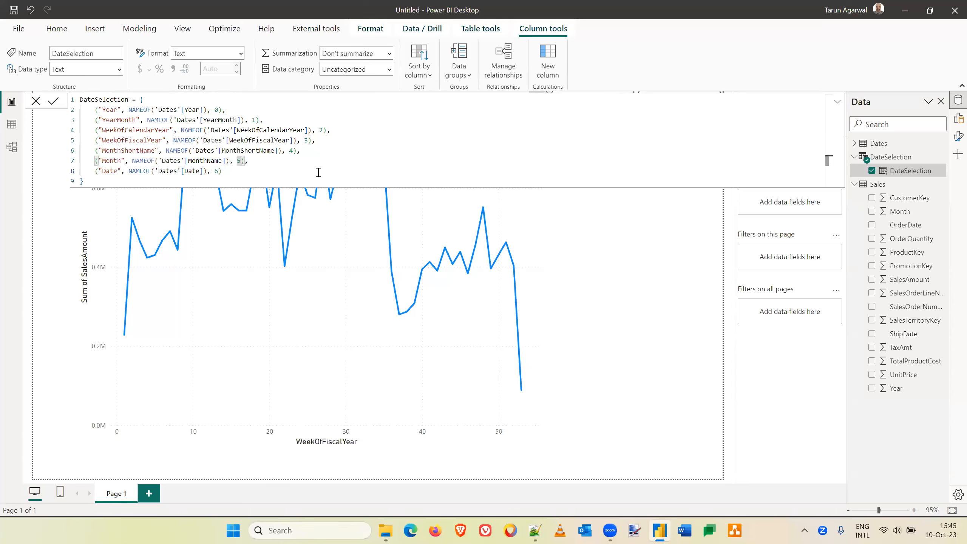
{"action": "left_click", "coordinate": [293, 152]}
{"action": "key", "text": "BackSpace"}
{"action": "type", "text": "5"}
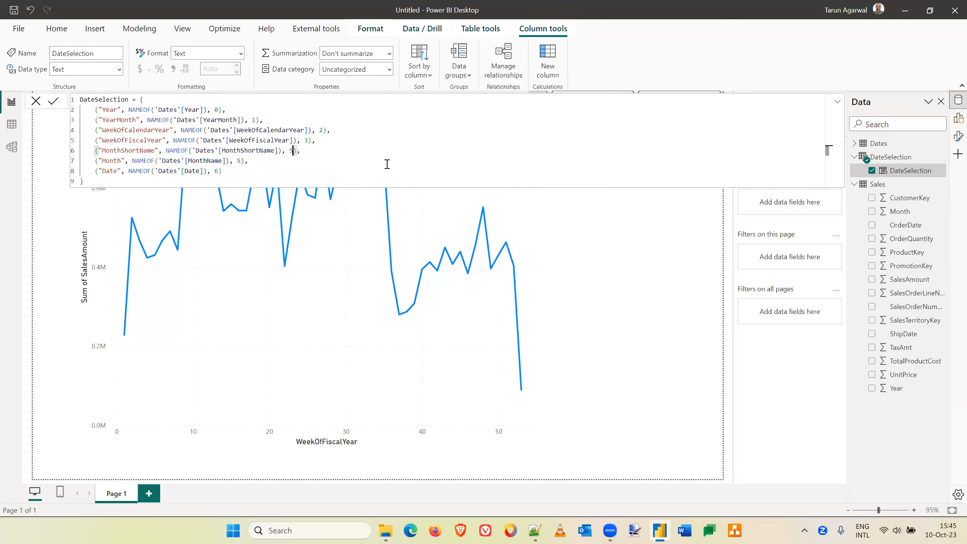
{"action": "double_click", "coordinate": [241, 161]}
{"action": "type", "text": "4"}
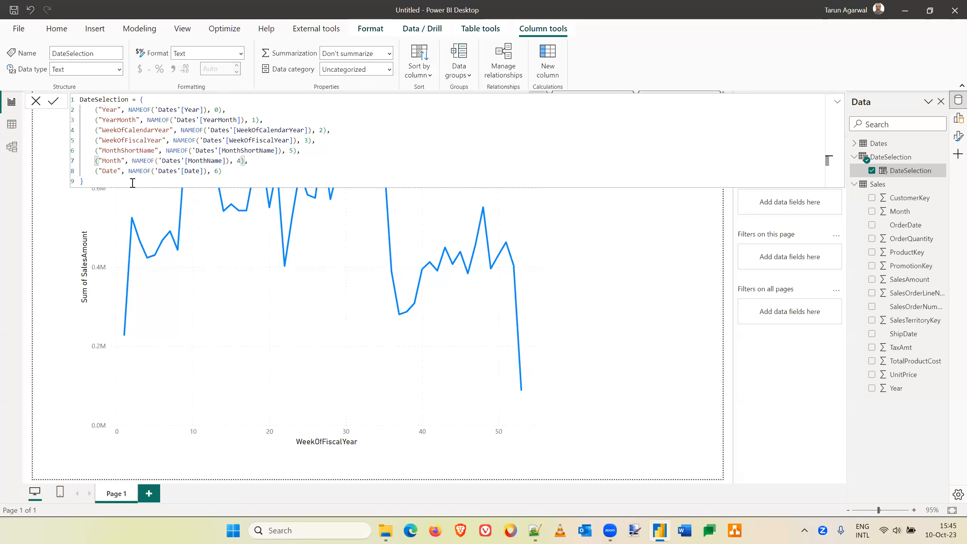
{"action": "left_click", "coordinate": [95, 130]}
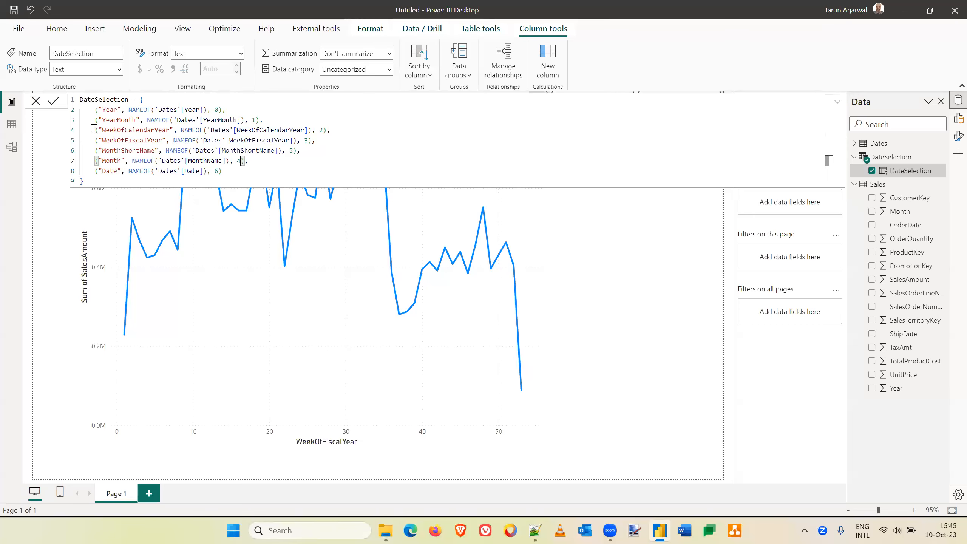
{"action": "left_click", "coordinate": [53, 101]}
{"action": "left_click", "coordinate": [953, 121]}
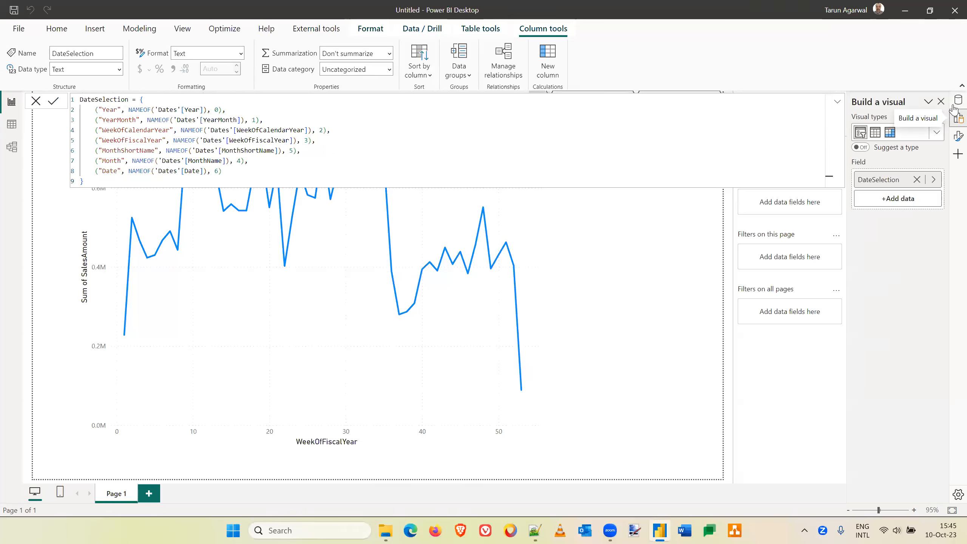
{"action": "left_click", "coordinate": [952, 120]}
{"action": "left_click", "coordinate": [878, 143]}
{"action": "left_click", "coordinate": [665, 152]}
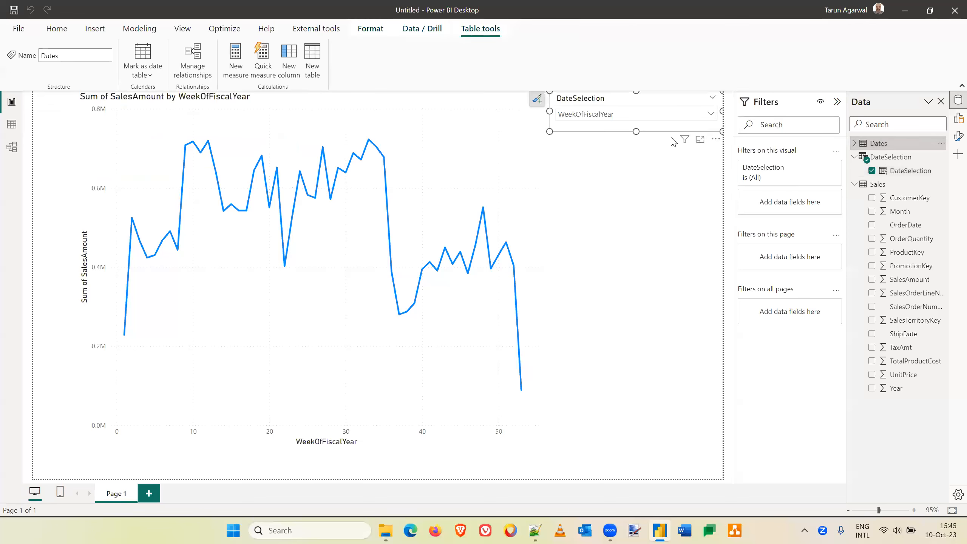
Test the line chart with DateSelection set to Month and to MonthShortName.
{"action": "left_click", "coordinate": [711, 115]}
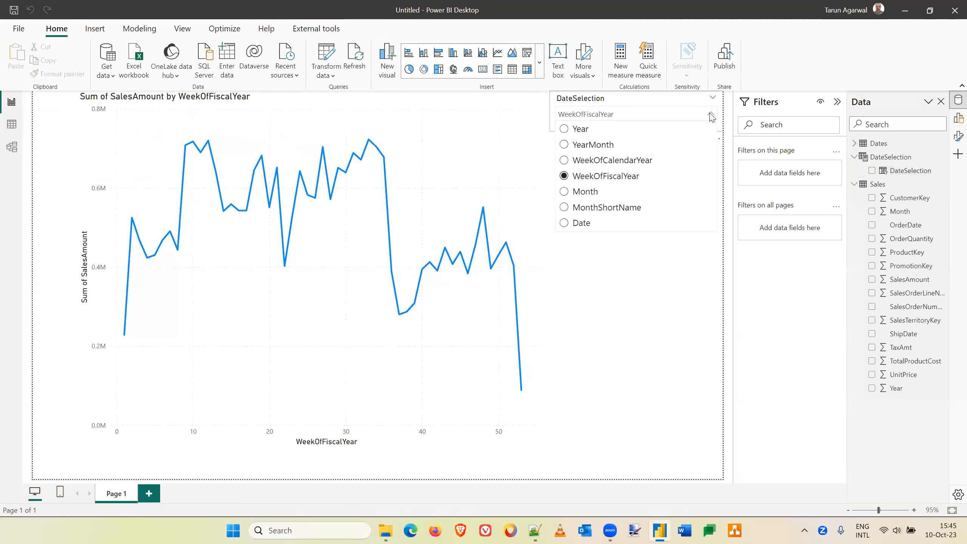
{"action": "left_click", "coordinate": [565, 192]}
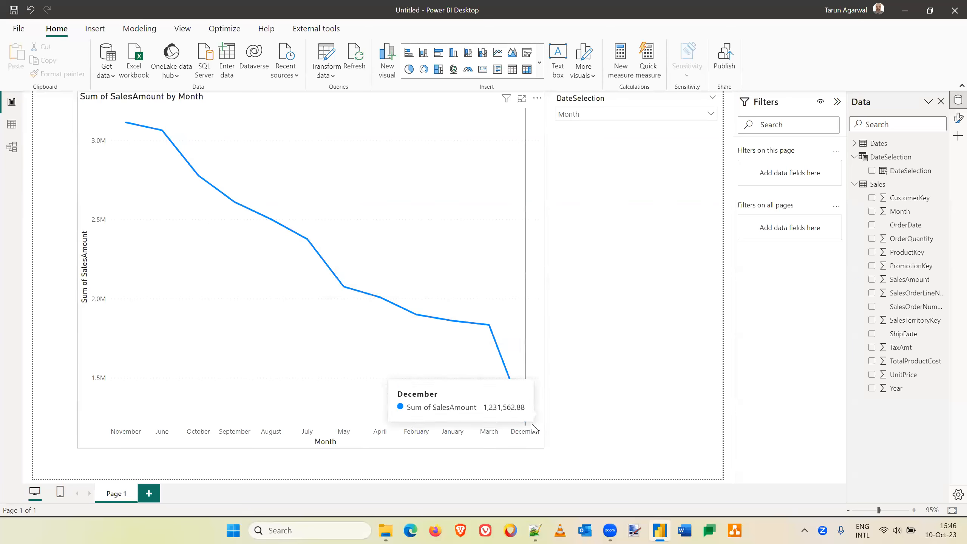
{"action": "left_click", "coordinate": [712, 114]}
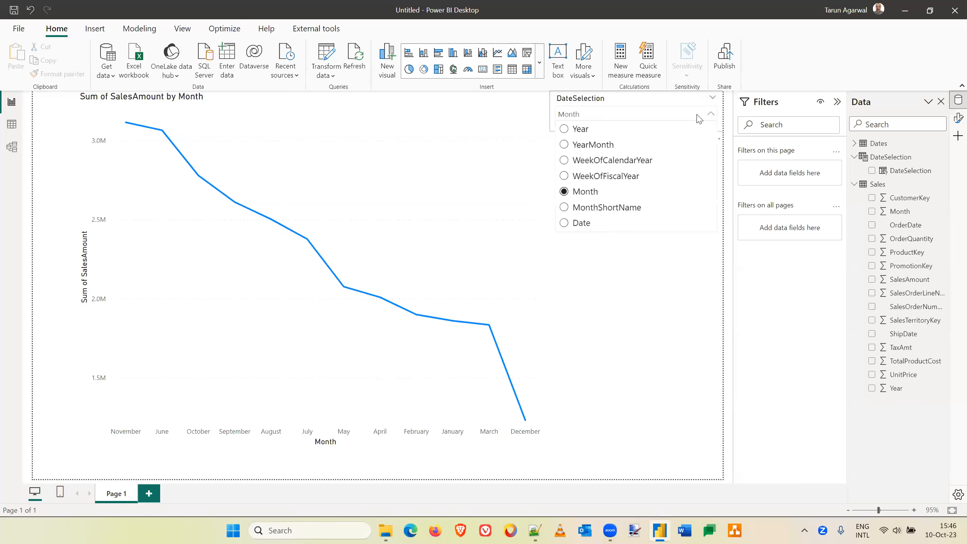
{"action": "left_click", "coordinate": [568, 208]}
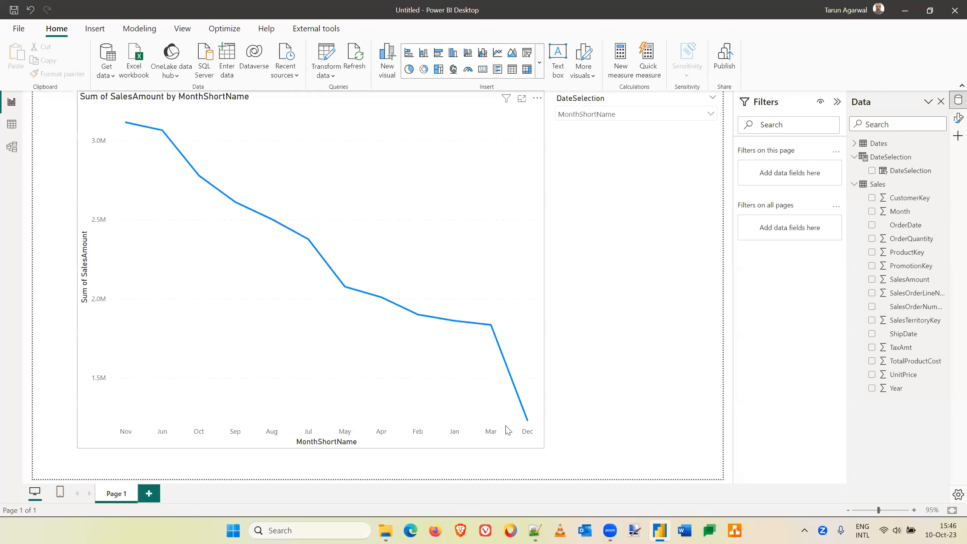
Start a new Fields parameter and name it MeasureSelection.
{"action": "mouse_move", "coordinate": [515, 429]}
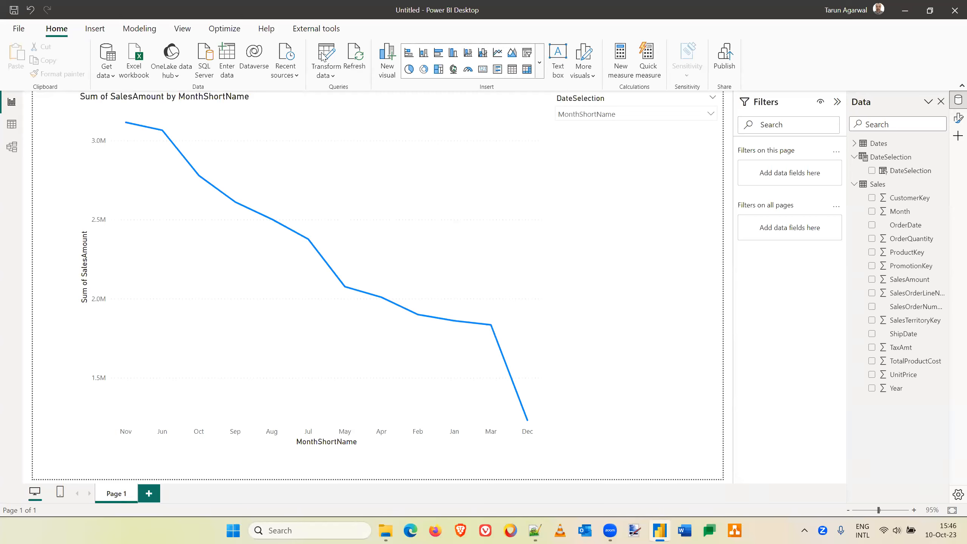
{"action": "left_click", "coordinate": [140, 29]}
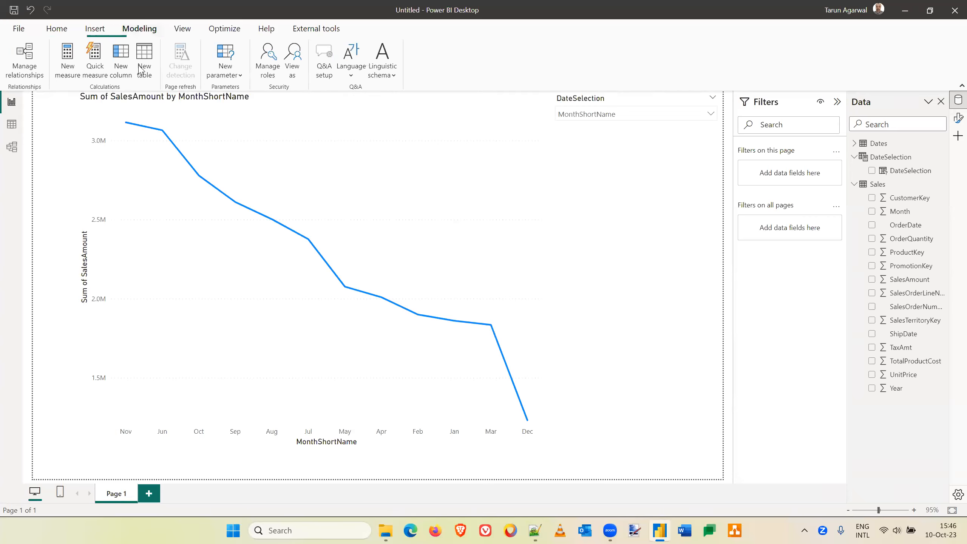
{"action": "left_click", "coordinate": [238, 79]}
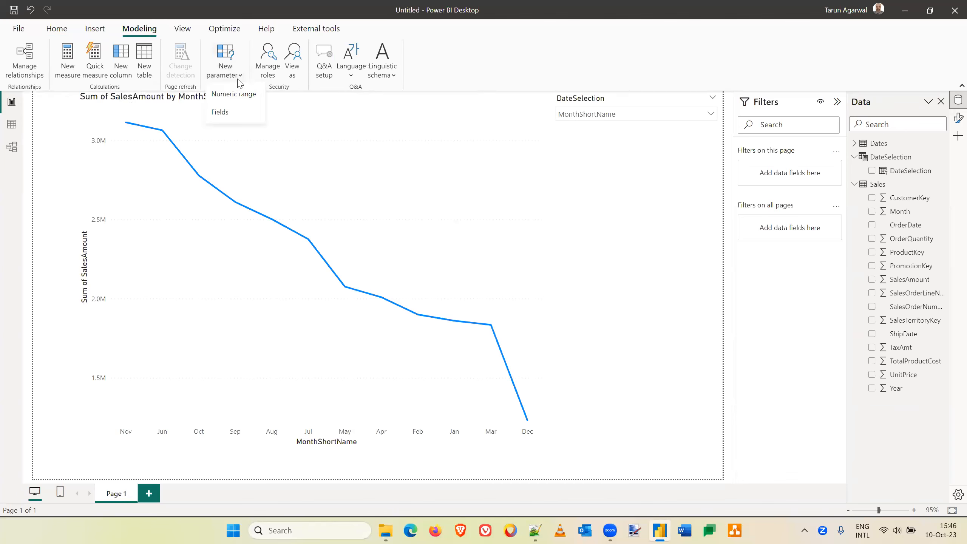
{"action": "left_click", "coordinate": [220, 112]}
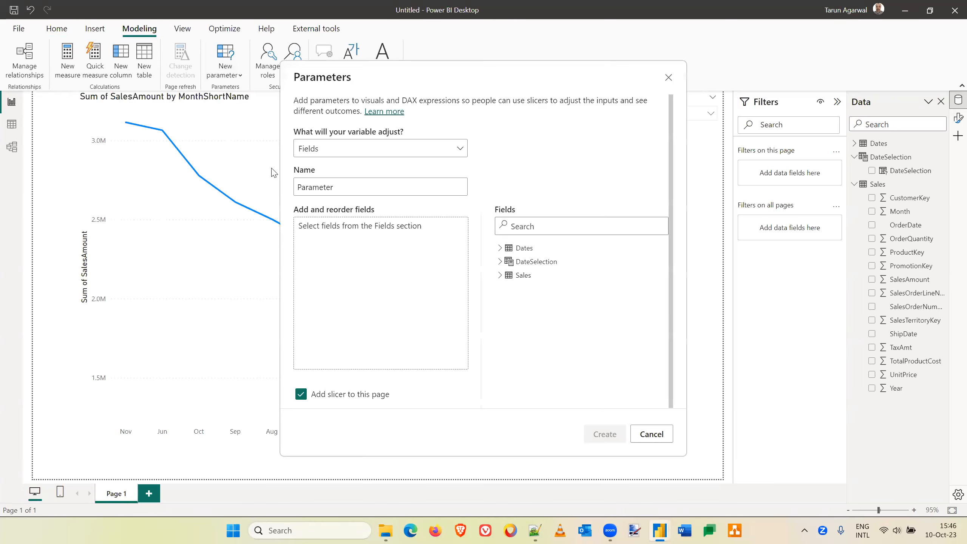
{"action": "left_click_drag", "start_coordinate": [344, 189], "coordinate": [231, 169]}
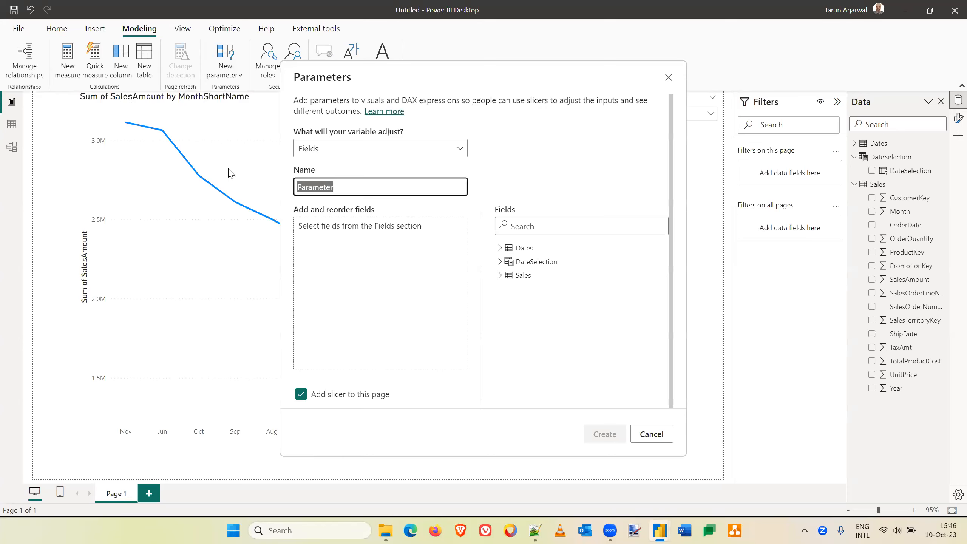
{"action": "type", "text": "MeasureSelection"}
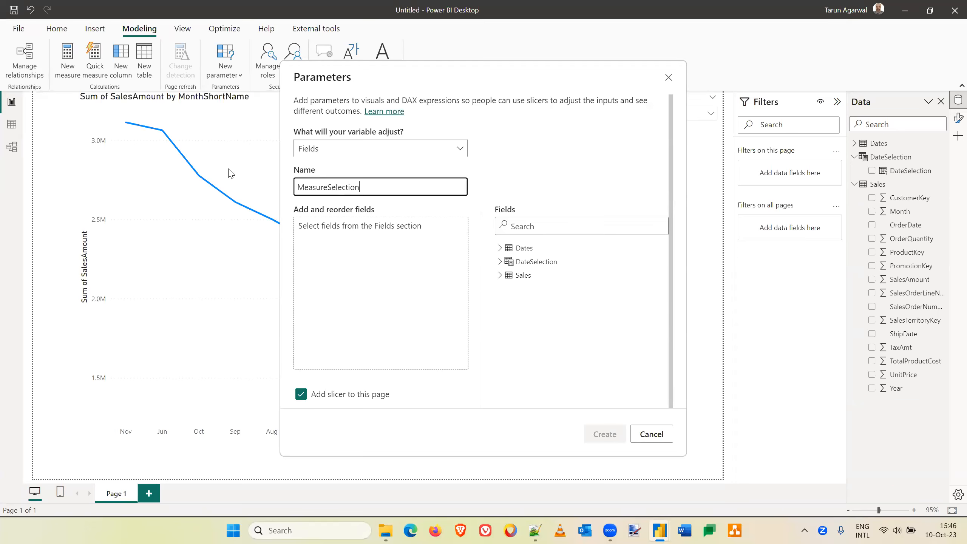
Add SalesAmount, TaxAmt and OrderQuantity from Sales to the parameter in that order, and create it with a page slicer.
{"action": "left_click", "coordinate": [500, 276]}
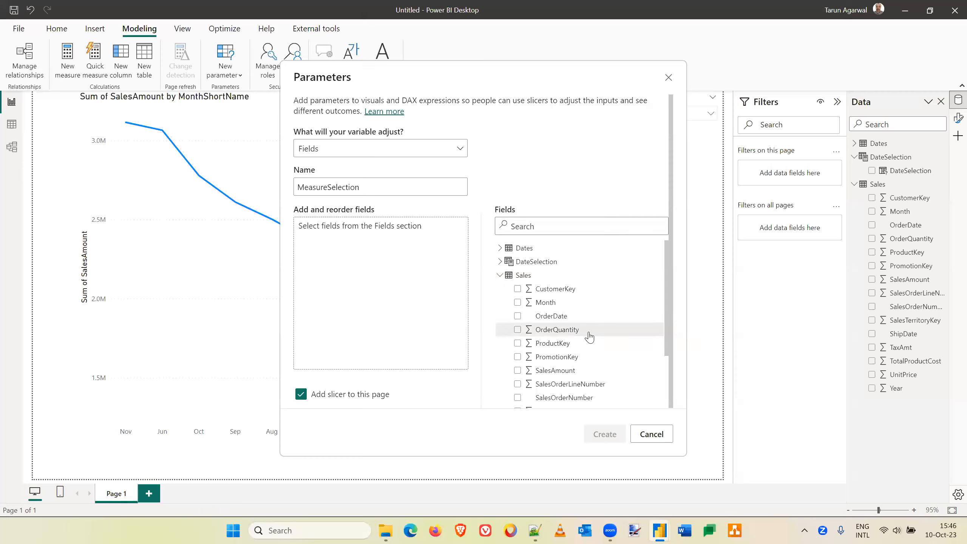
{"action": "scroll", "coordinate": [590, 338], "scroll_direction": "down", "scroll_amount": 3}
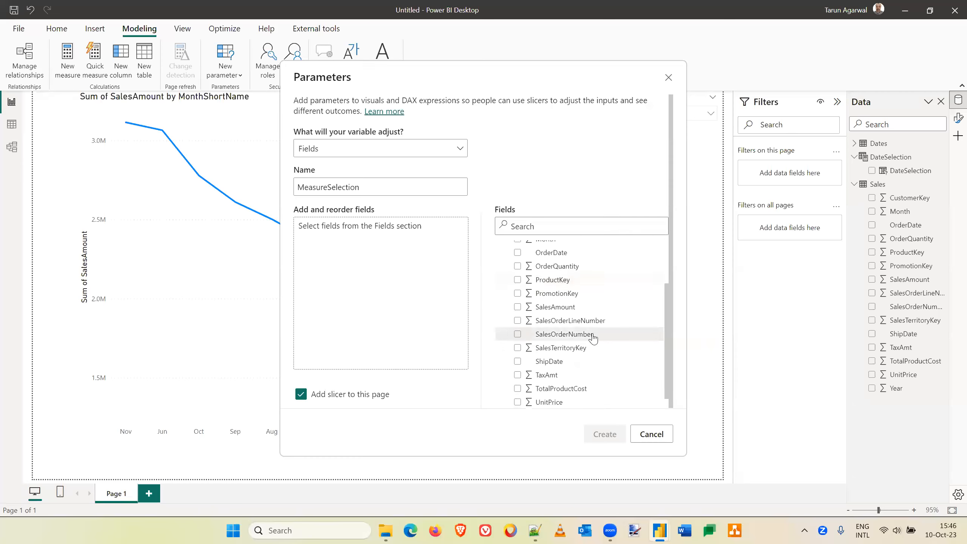
{"action": "left_click", "coordinate": [518, 307]}
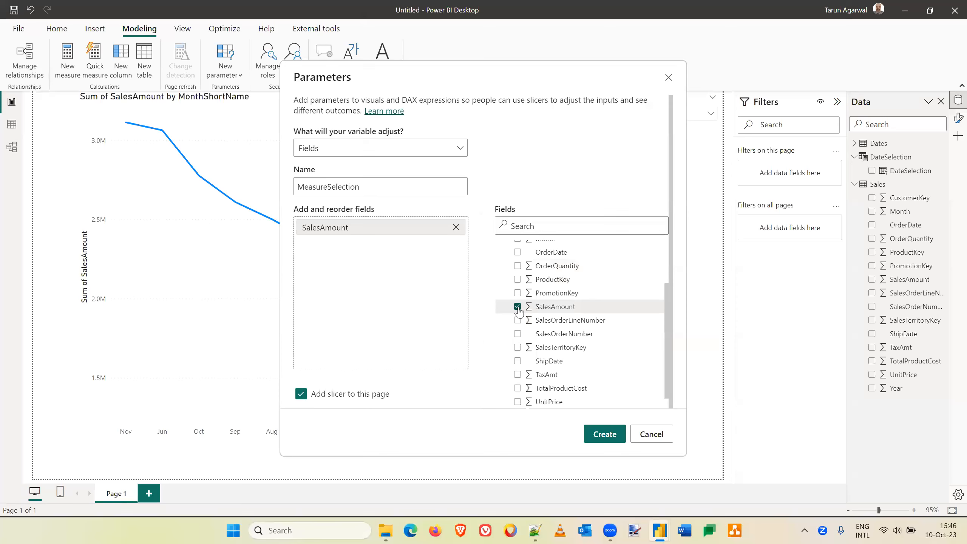
{"action": "left_click", "coordinate": [518, 267]}
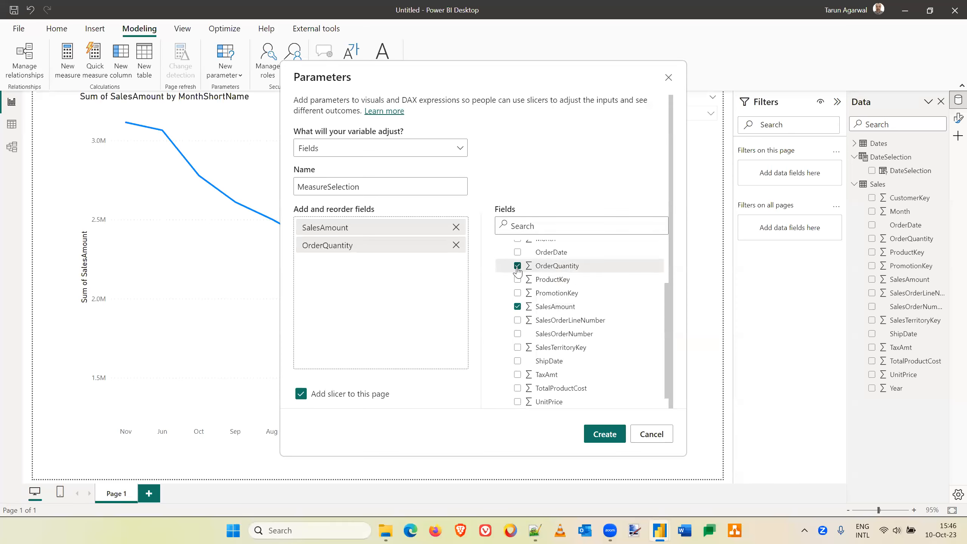
{"action": "left_click", "coordinate": [518, 376]}
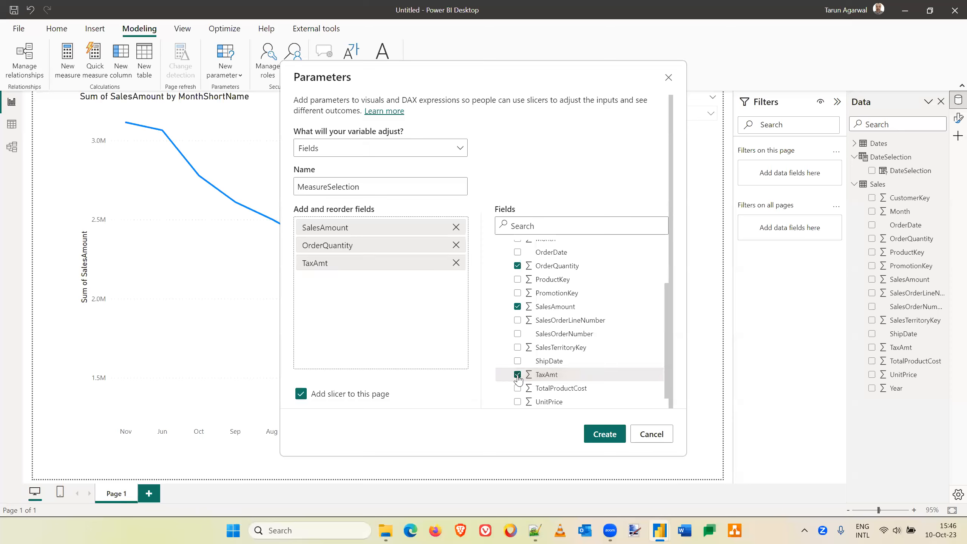
{"action": "left_click_drag", "start_coordinate": [385, 263], "coordinate": [382, 238]}
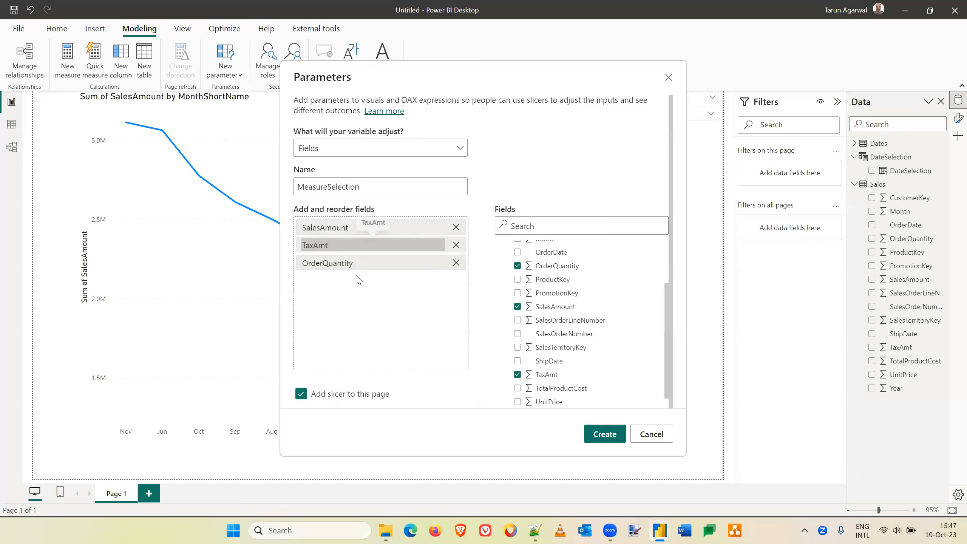
{"action": "left_click", "coordinate": [605, 435]}
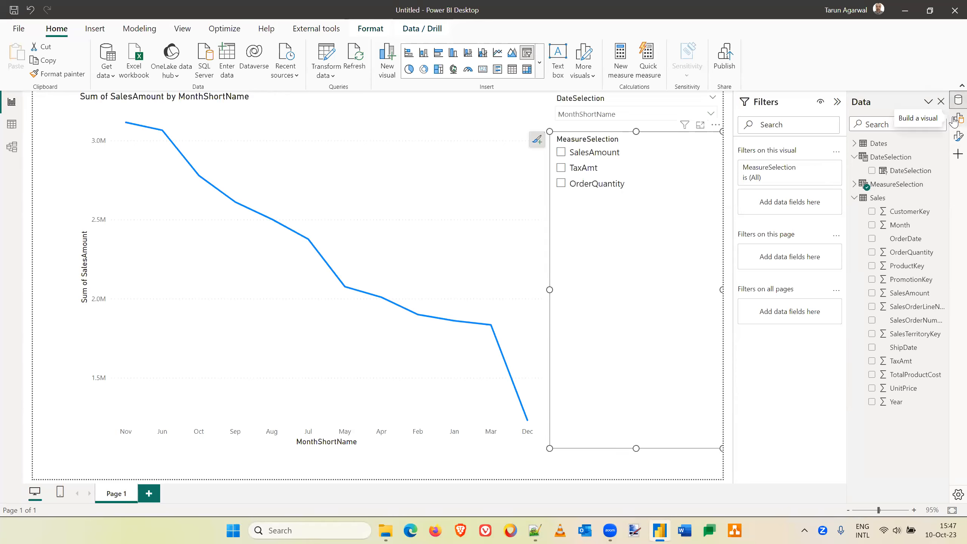
Replace Sum of SalesAmount on the line chart's Y-axis with the MeasureSelection parameter field.
{"action": "left_click", "coordinate": [463, 104]}
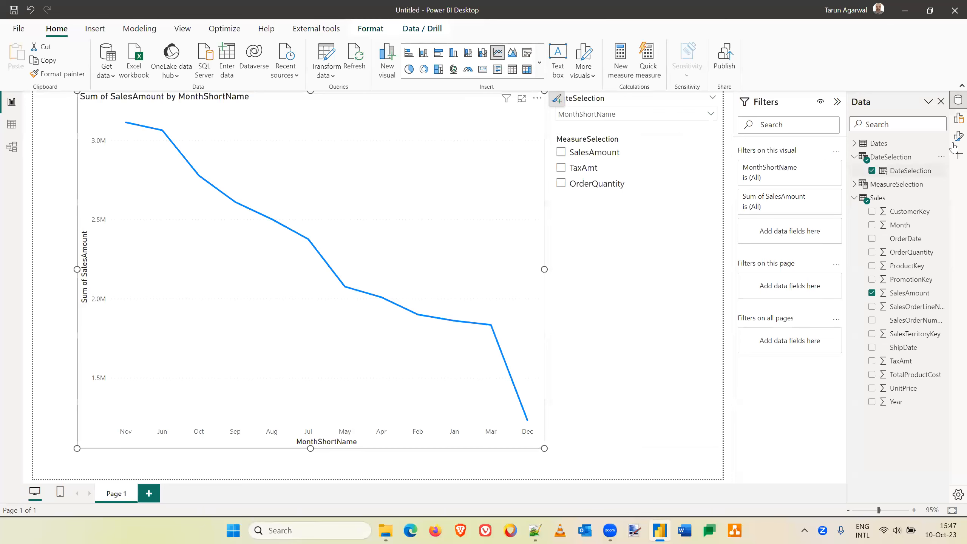
{"action": "left_click", "coordinate": [959, 119]}
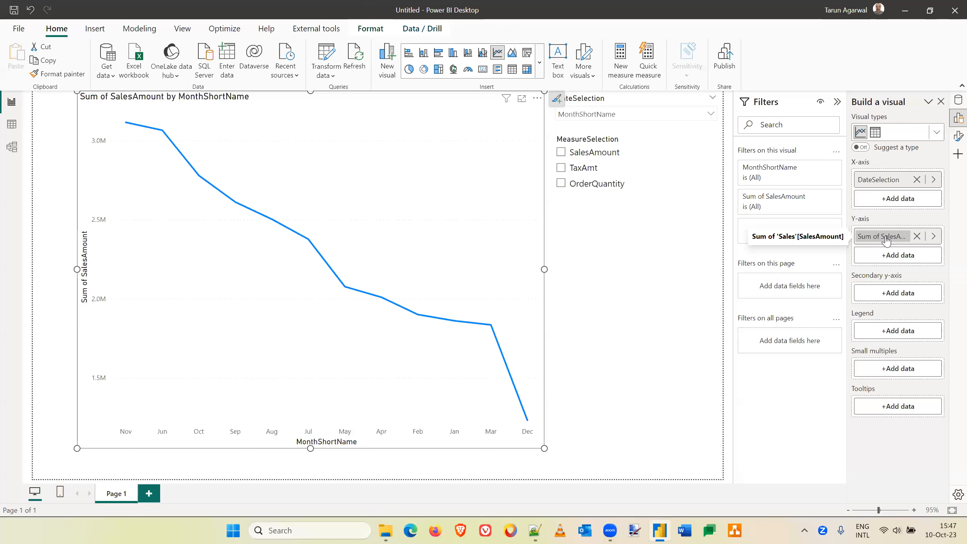
{"action": "left_click", "coordinate": [918, 236]}
{"action": "left_click", "coordinate": [912, 236]}
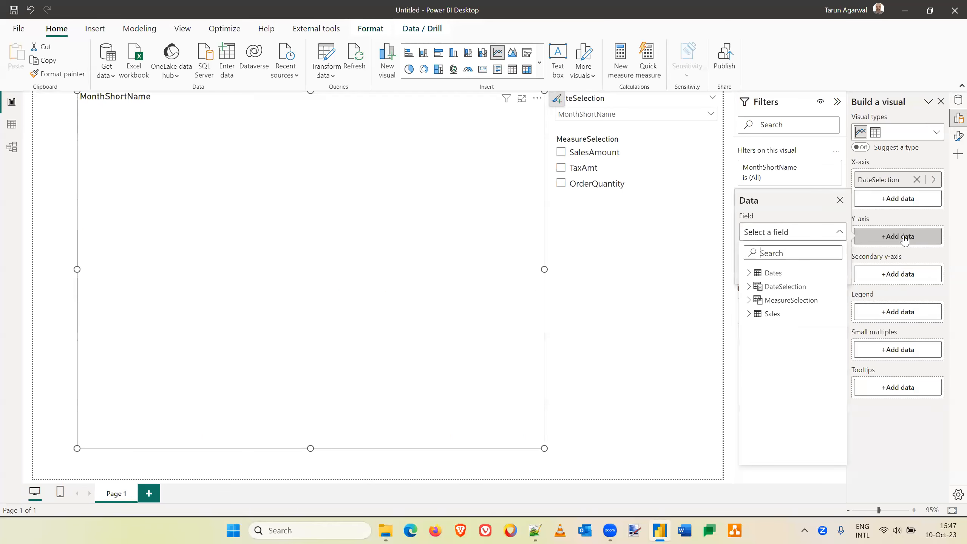
{"action": "left_click", "coordinate": [749, 301]}
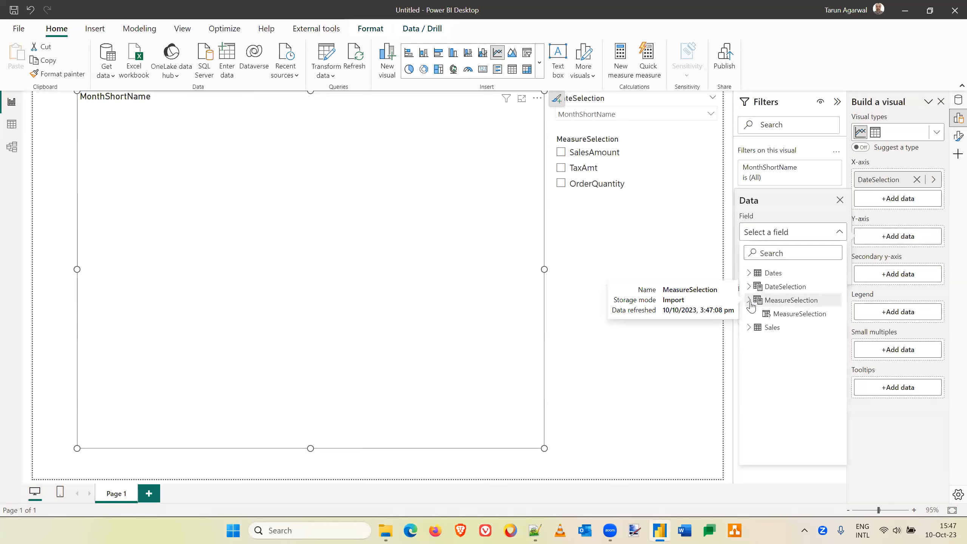
{"action": "left_click", "coordinate": [788, 314]}
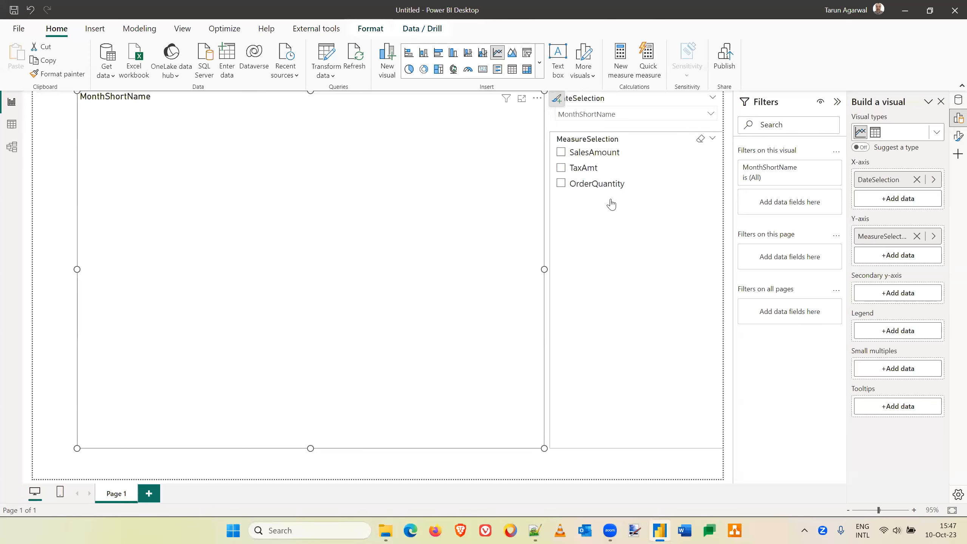
Test the line chart with MeasureSelection set to SalesAmount, TaxAmt and OrderQuantity in turn.
{"action": "left_click", "coordinate": [561, 154]}
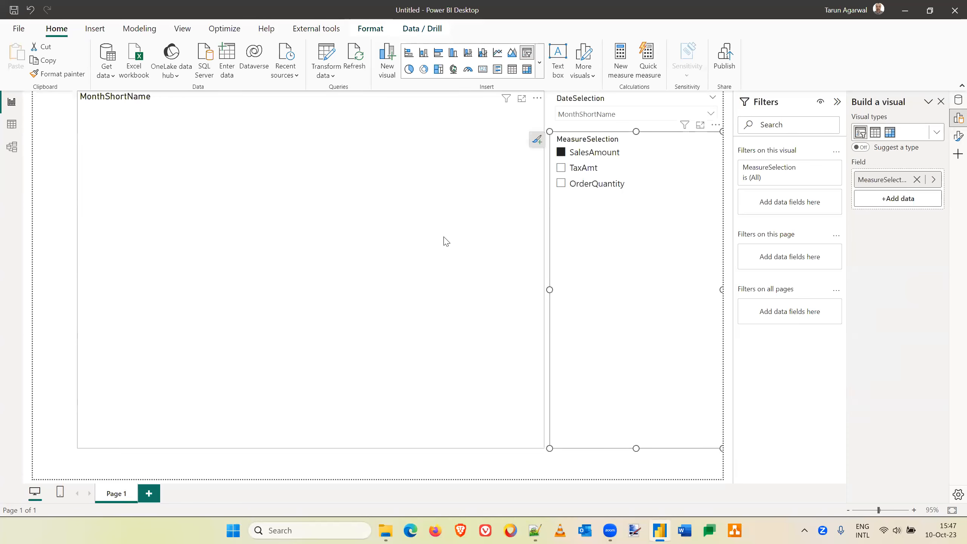
{"action": "left_click", "coordinate": [435, 165]}
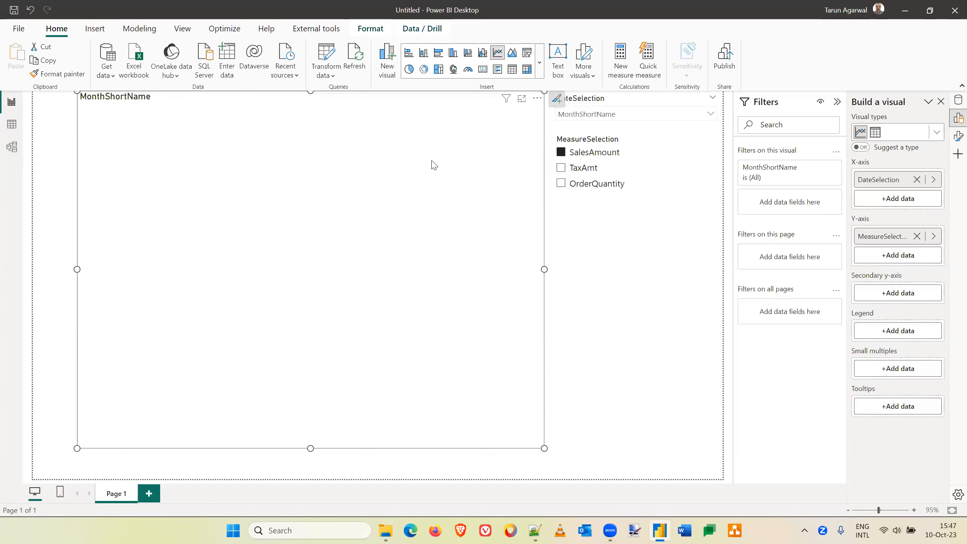
{"action": "left_click", "coordinate": [563, 154]}
{"action": "left_click", "coordinate": [562, 170]}
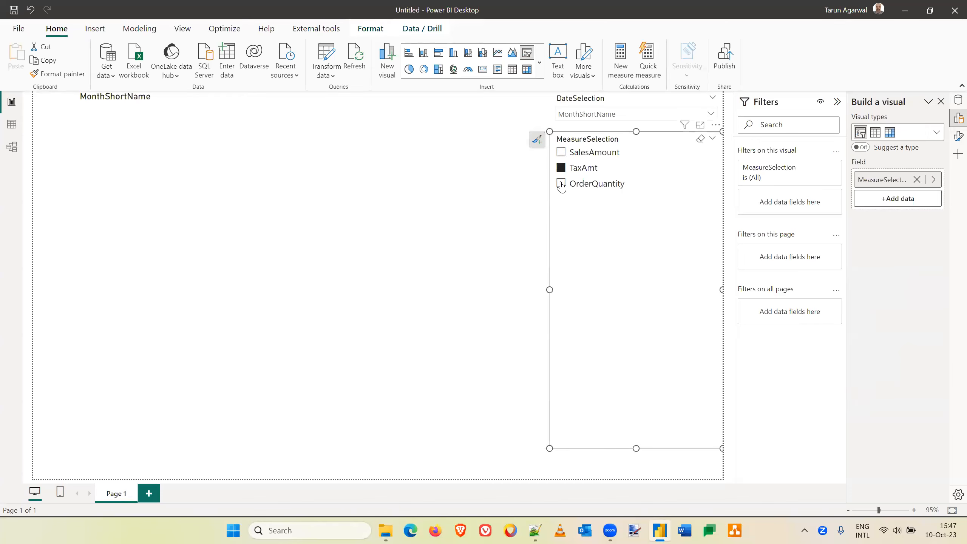
{"action": "left_click", "coordinate": [561, 185]}
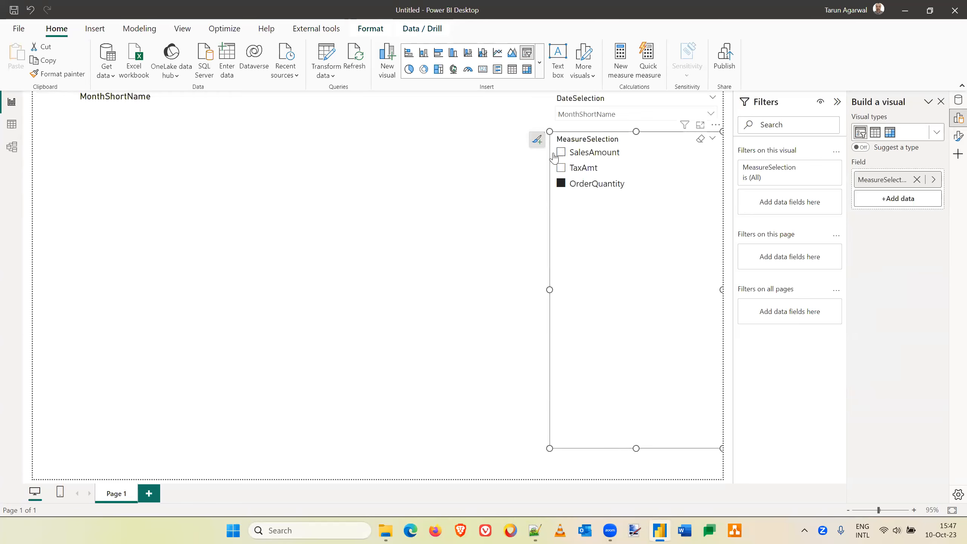
Replace MeasureSelection on the line chart's Y-axis with OrderQuantity from the Sales table.
{"action": "left_click", "coordinate": [457, 124]}
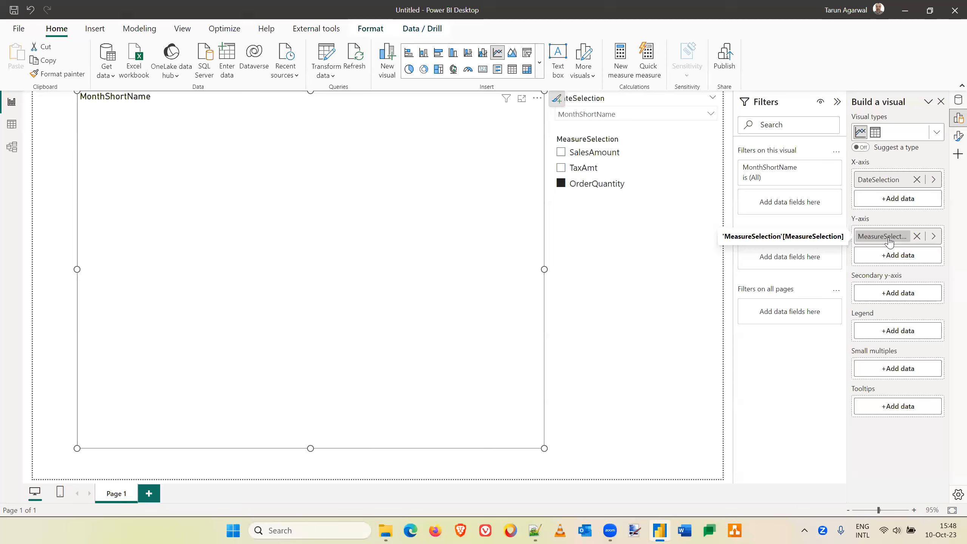
{"action": "left_click", "coordinate": [918, 236]}
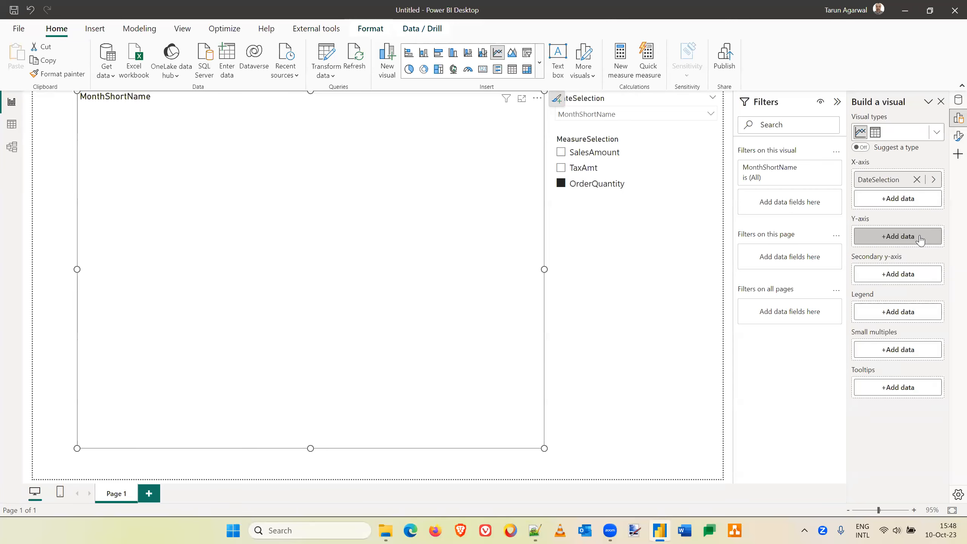
{"action": "left_click", "coordinate": [899, 236]}
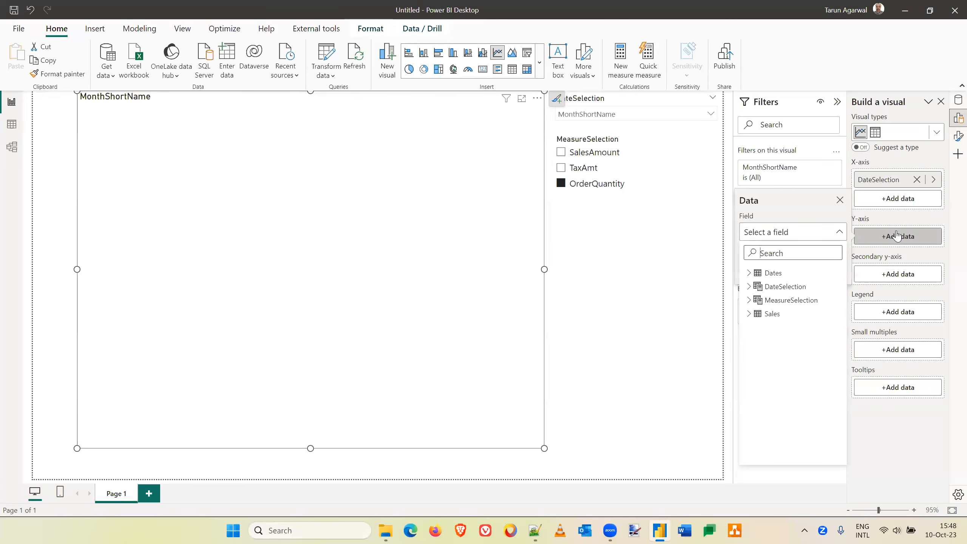
{"action": "left_click", "coordinate": [749, 315]}
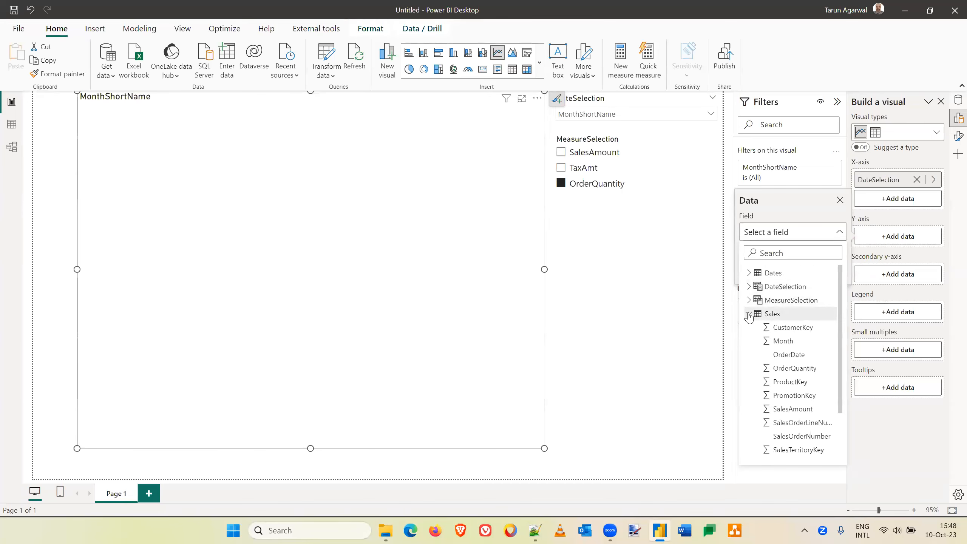
{"action": "left_click", "coordinate": [793, 369]}
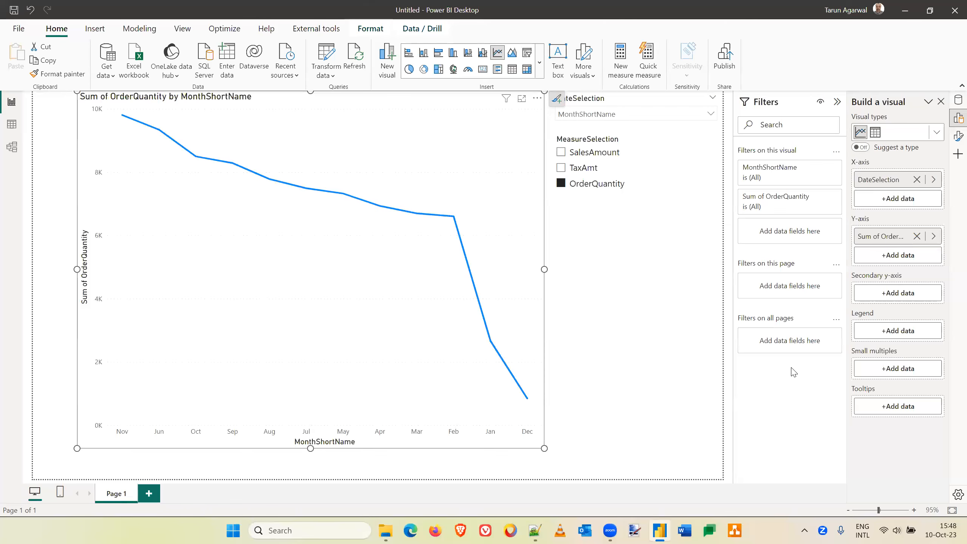
Swap OrderQuantity on the line chart's Y-axis back to the MeasureSelection parameter field.
{"action": "left_click", "coordinate": [917, 236]}
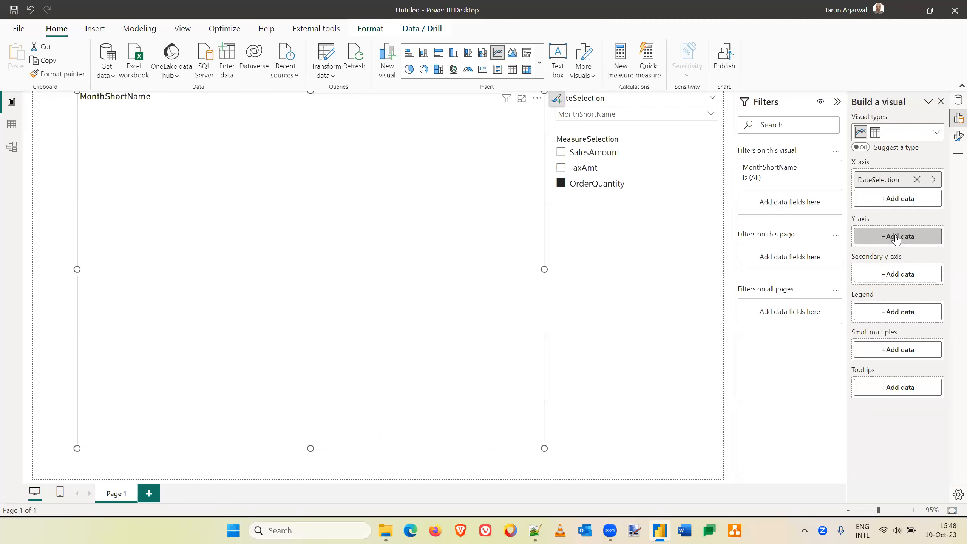
{"action": "left_click", "coordinate": [898, 237]}
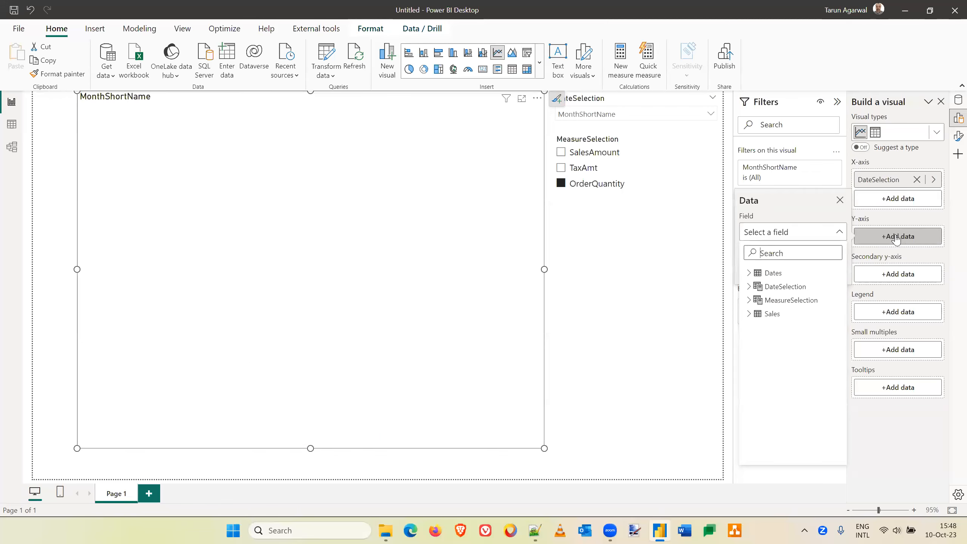
{"action": "left_click", "coordinate": [749, 300]}
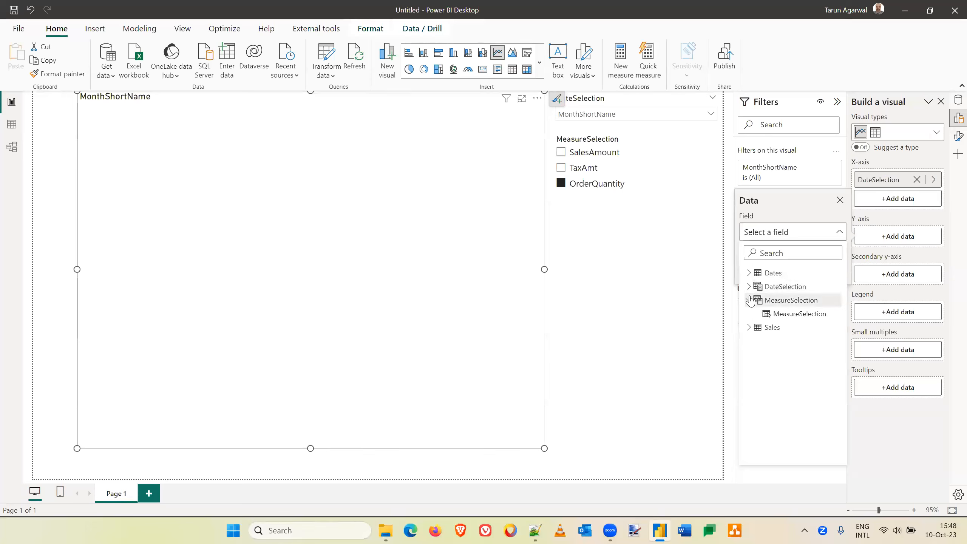
{"action": "left_click", "coordinate": [794, 316]}
Check the options of the Y-axis MeasureSelection field, and remove the field from the line chart.
{"action": "left_click", "coordinate": [875, 237]}
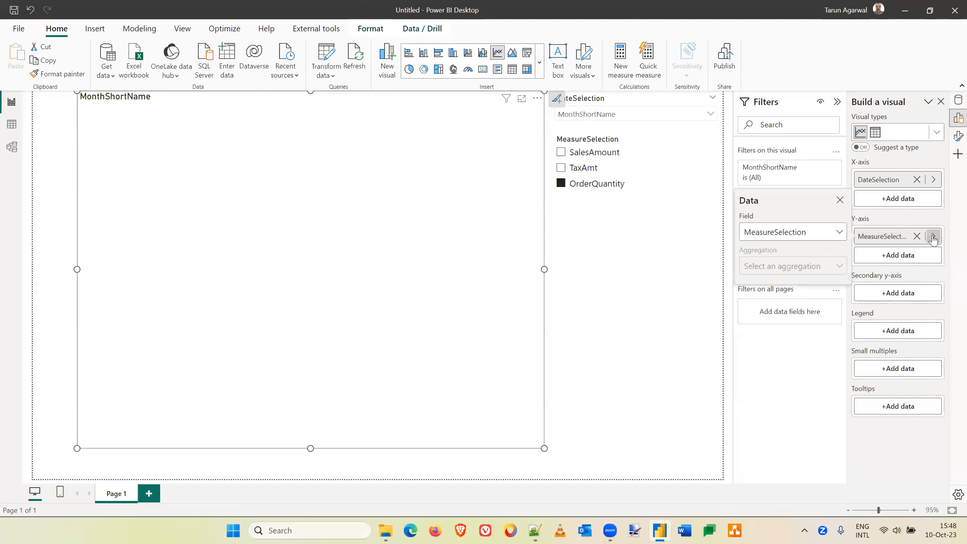
{"action": "left_click", "coordinate": [882, 237]}
{"action": "left_click", "coordinate": [883, 237]}
{"action": "right_click", "coordinate": [875, 237]}
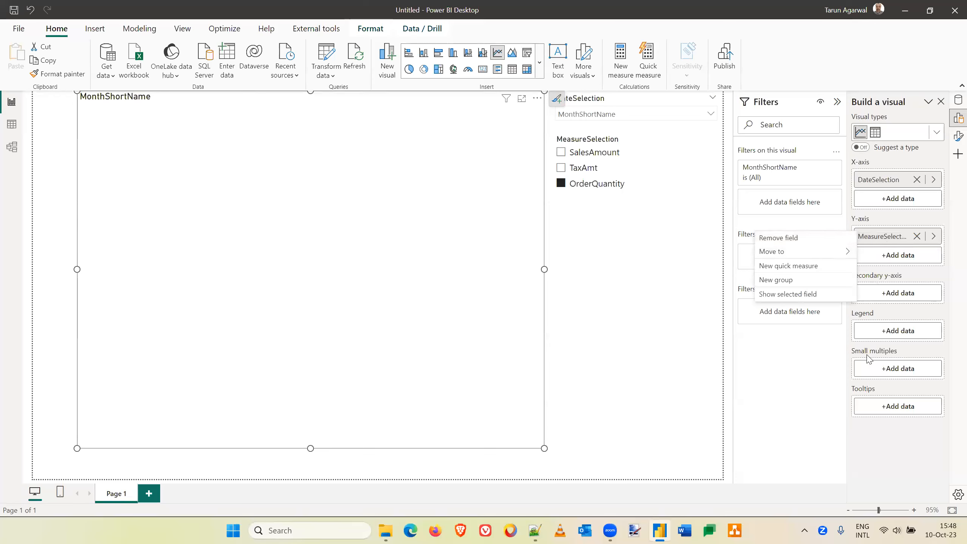
{"action": "left_click", "coordinate": [900, 439]}
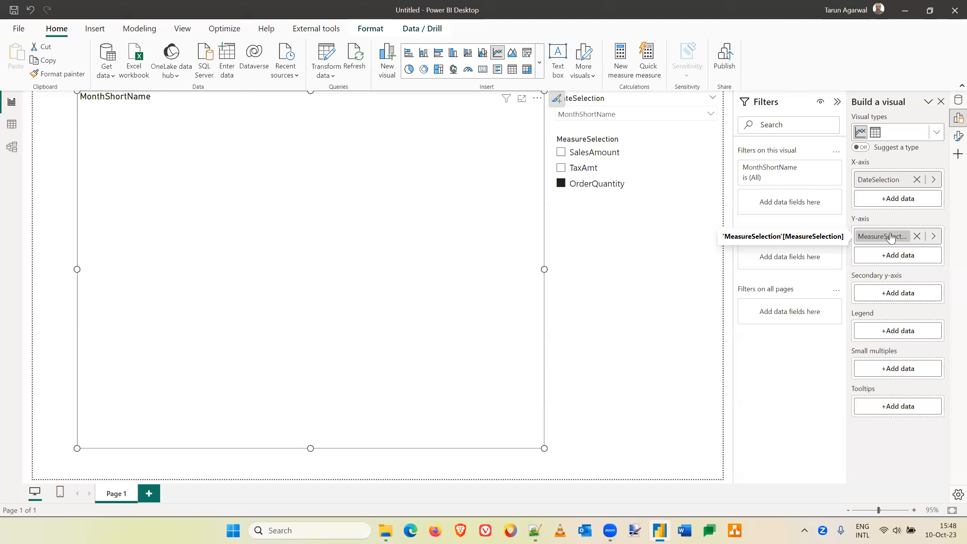
{"action": "left_click", "coordinate": [917, 237]}
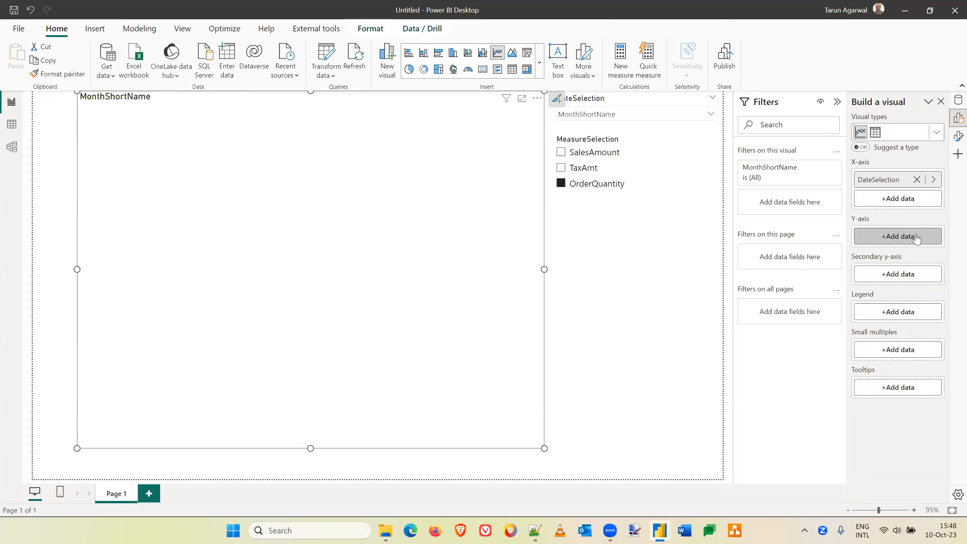
{"action": "left_click", "coordinate": [615, 138]}
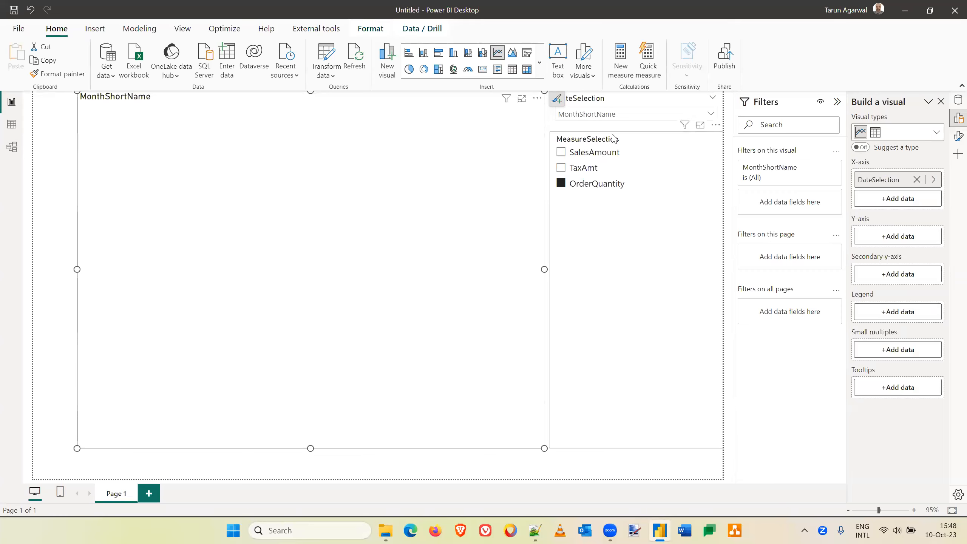
Delete the MeasureSelection slicer from the page and the MeasureSelection parameter table from the model.
{"action": "key", "text": "Delete"}
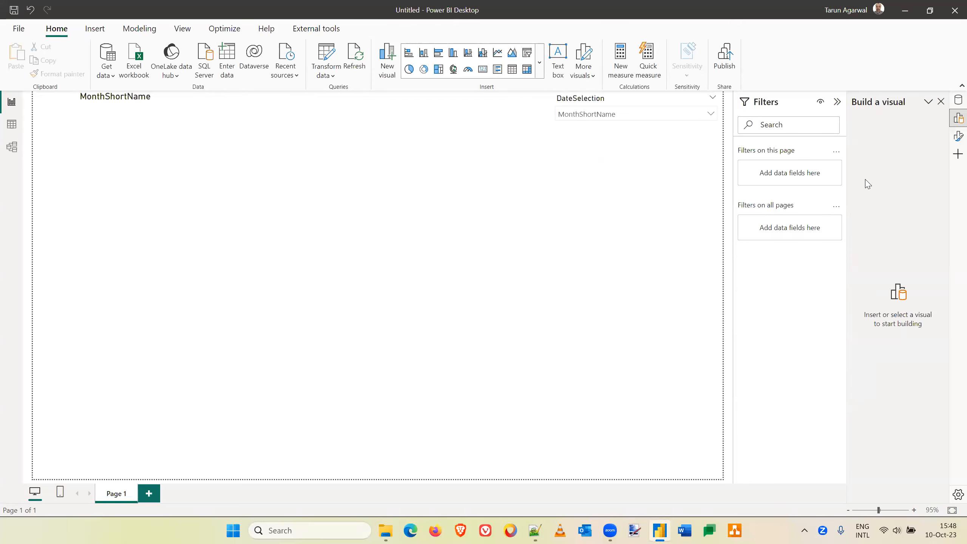
{"action": "left_click", "coordinate": [954, 103]}
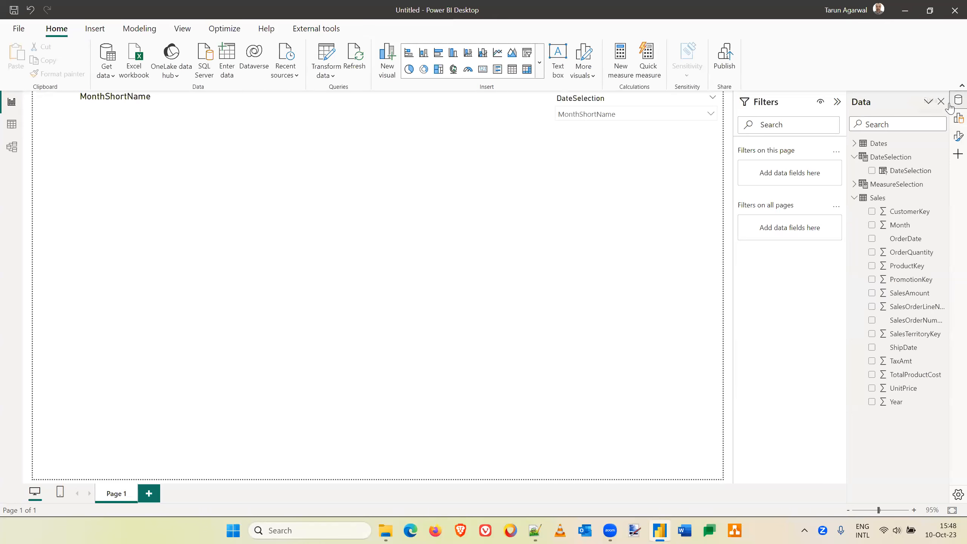
{"action": "left_click", "coordinate": [890, 188]}
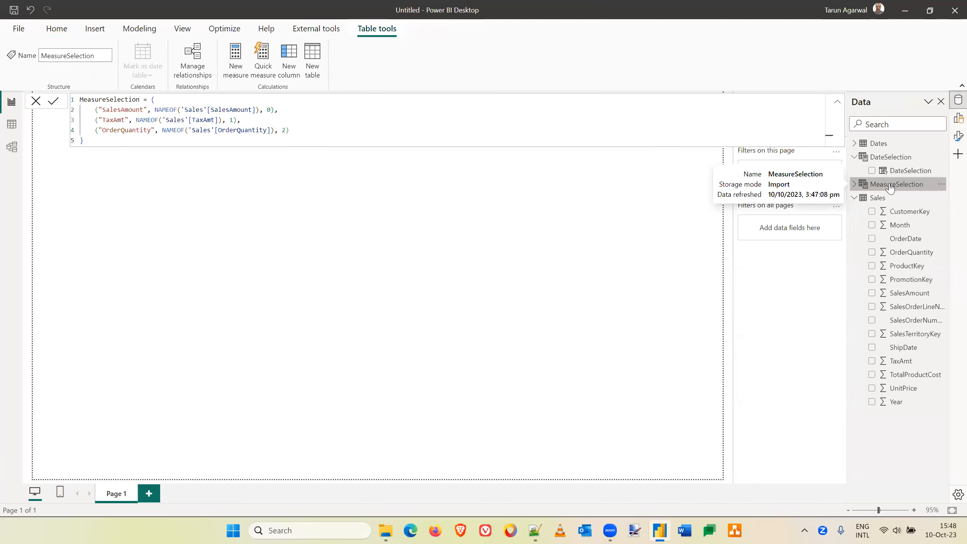
{"action": "left_click", "coordinate": [942, 185]}
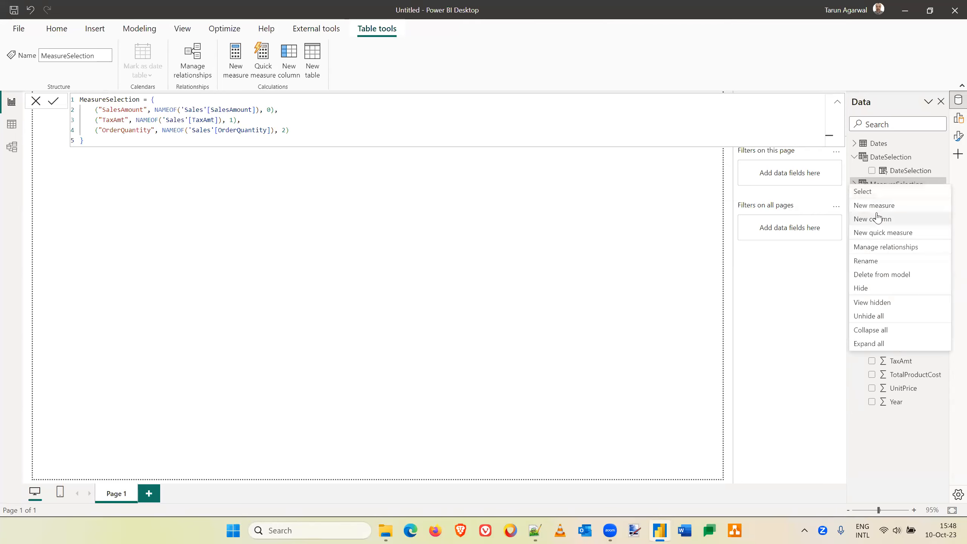
{"action": "left_click", "coordinate": [876, 274]}
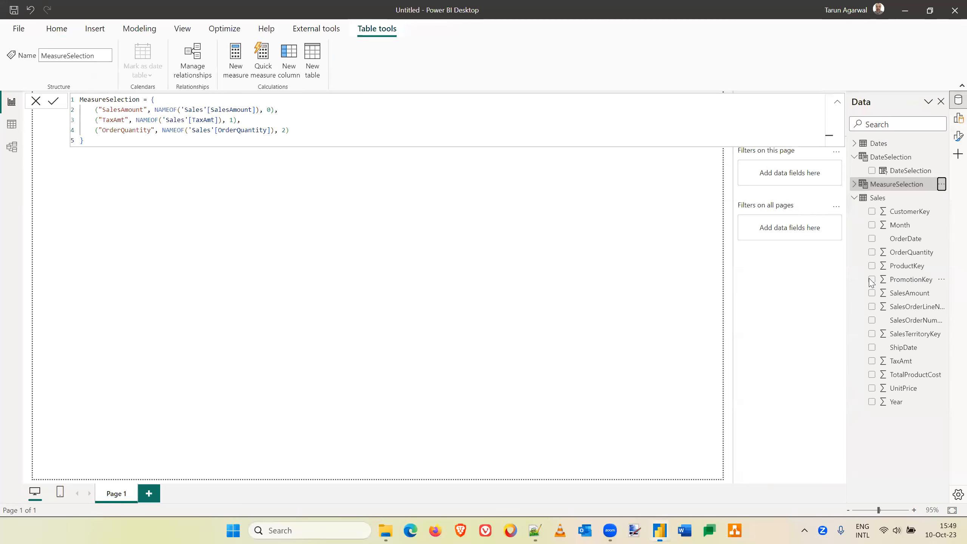
{"action": "left_click", "coordinate": [554, 286]}
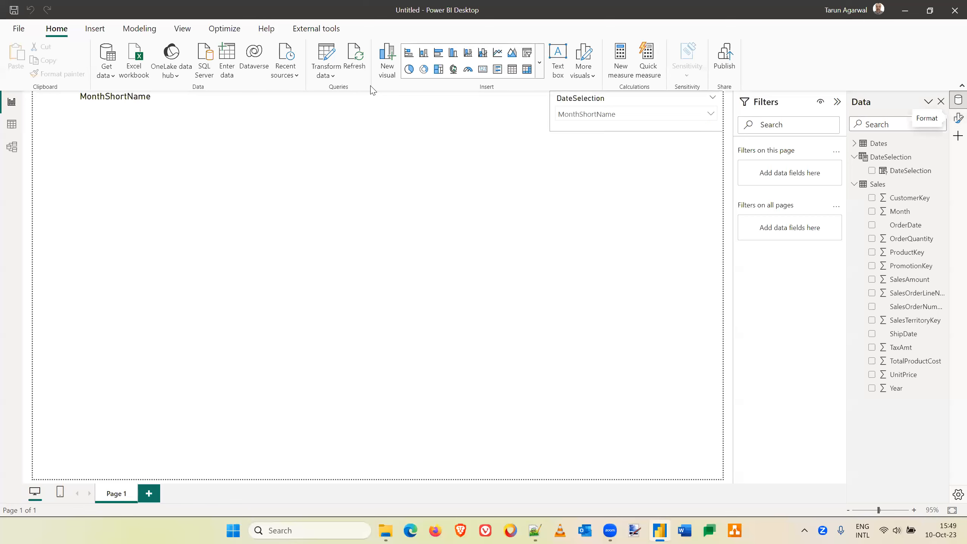
Start a new fields parameter and name it CategorySelection.
{"action": "left_click", "coordinate": [150, 30]}
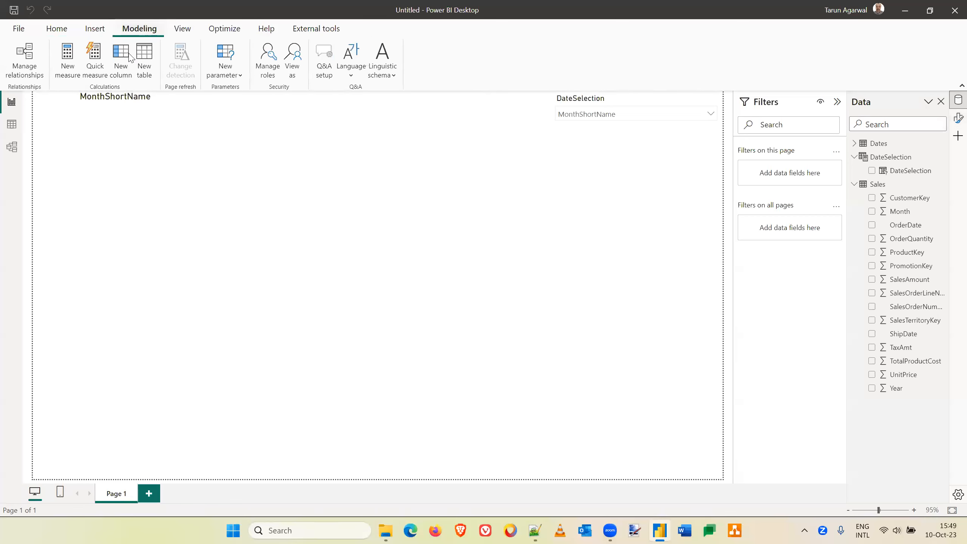
{"action": "left_click", "coordinate": [235, 76]}
{"action": "left_click", "coordinate": [234, 119]}
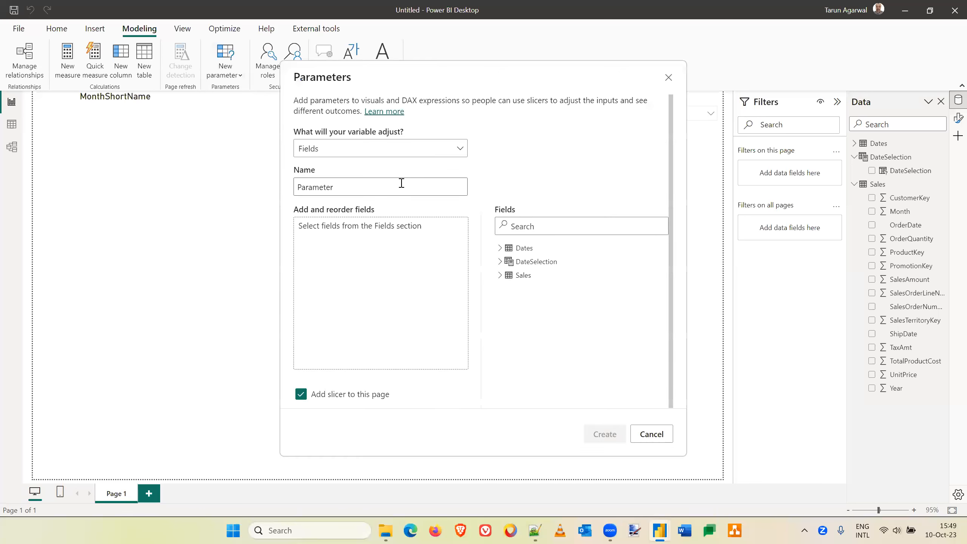
{"action": "double_click", "coordinate": [343, 188]}
{"action": "type", "text": "CategorySelection"}
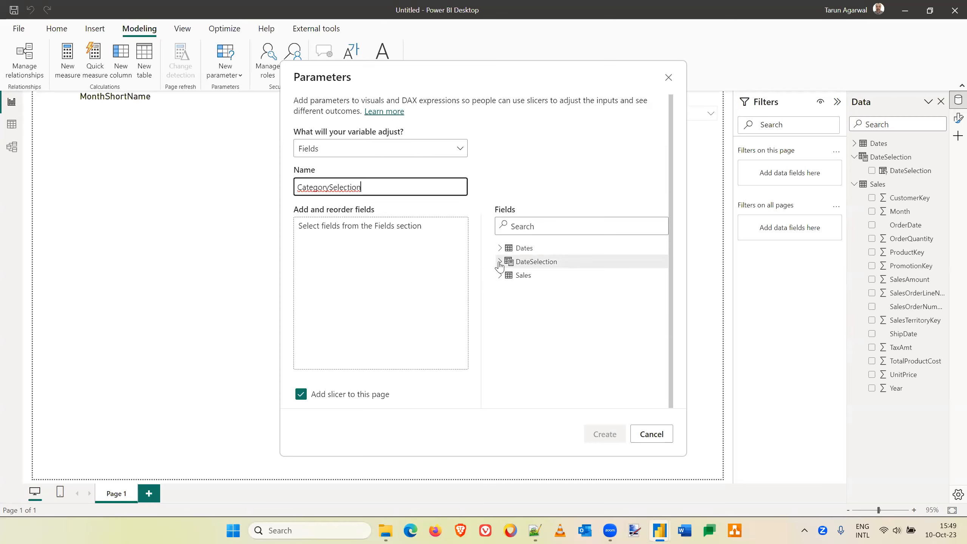
Add PromotionKey, ProductKey, CustomerKey and SalesTerritoryKey from Sales to the CategorySelection parameter and create it with a slicer on the page.
{"action": "left_click", "coordinate": [500, 276]}
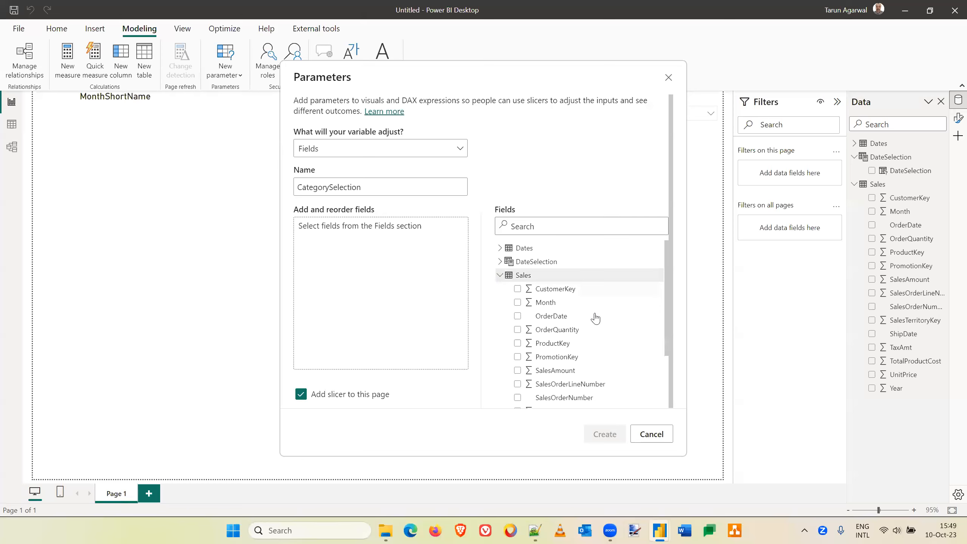
{"action": "left_click", "coordinate": [518, 357]}
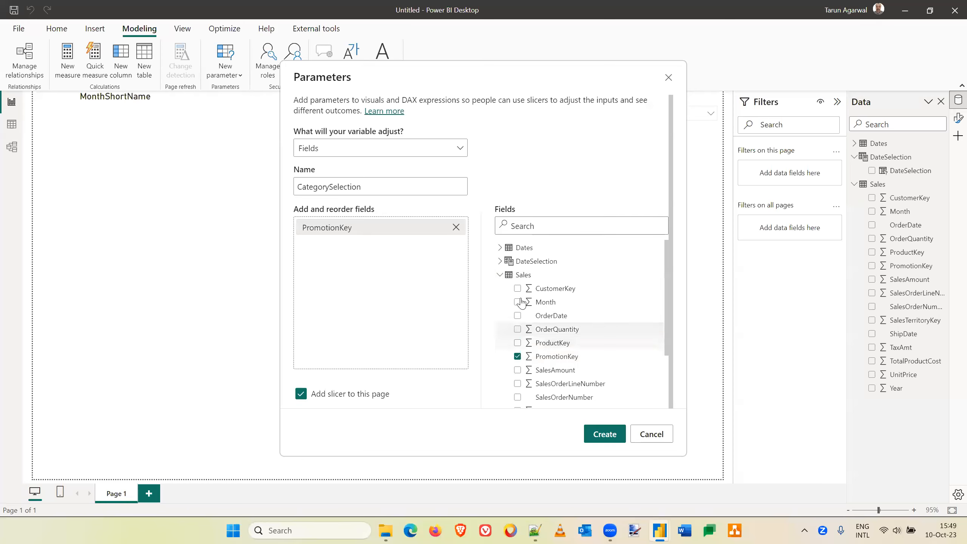
{"action": "left_click", "coordinate": [517, 342]}
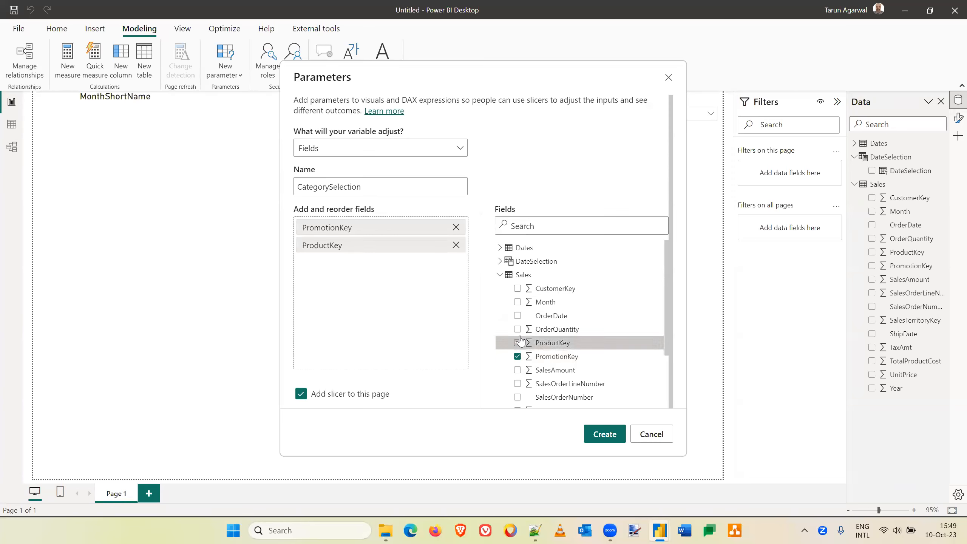
{"action": "left_click", "coordinate": [517, 289]}
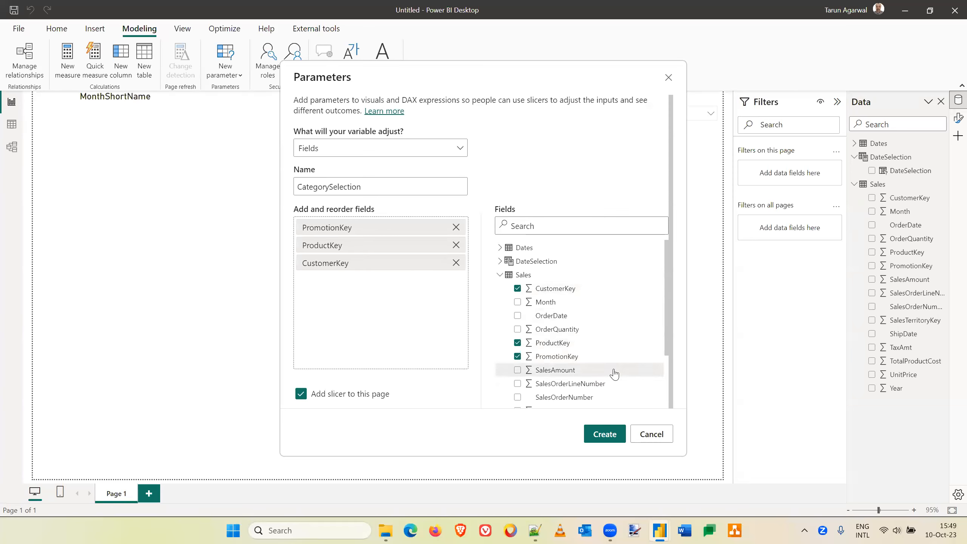
{"action": "scroll", "coordinate": [610, 372], "scroll_direction": "down", "scroll_amount": 3}
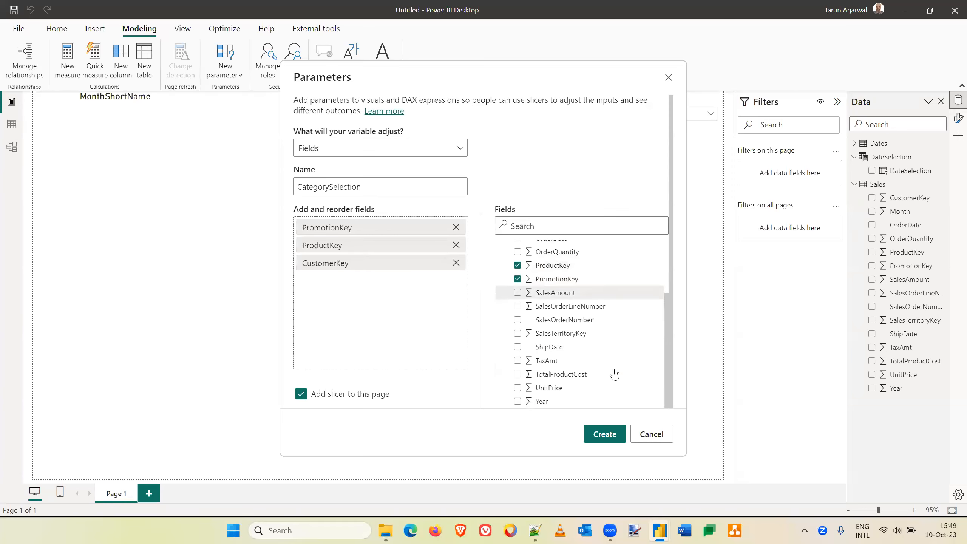
{"action": "left_click", "coordinate": [518, 334]}
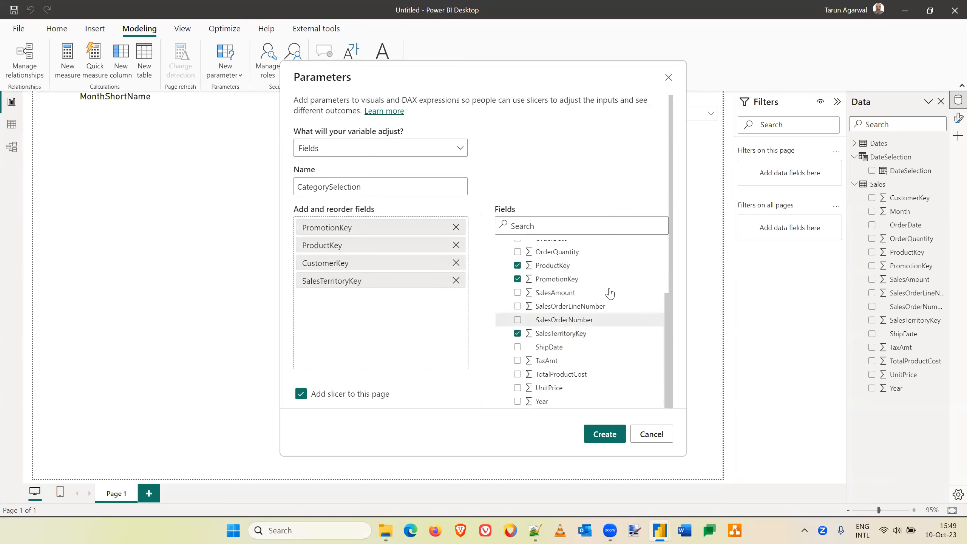
{"action": "left_click", "coordinate": [608, 434]}
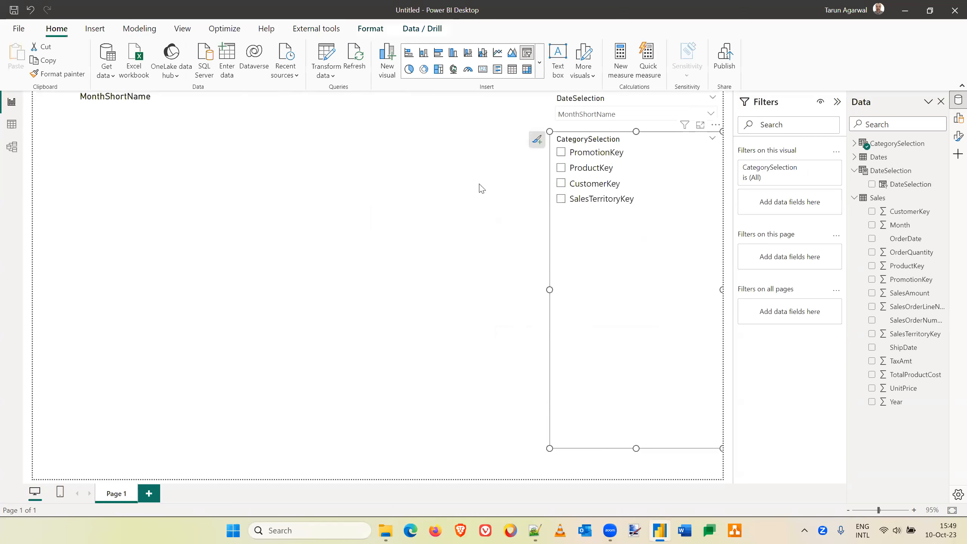
Plot SalesAmount from the Sales table on the line chart's Y-axis.
{"action": "left_click", "coordinate": [439, 144]}
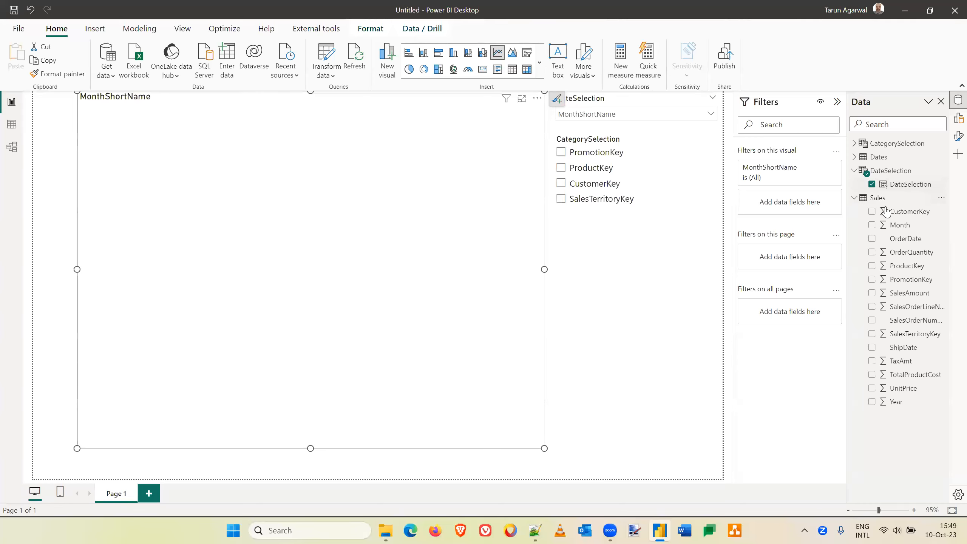
{"action": "left_click", "coordinate": [955, 121]}
{"action": "left_click", "coordinate": [898, 238]}
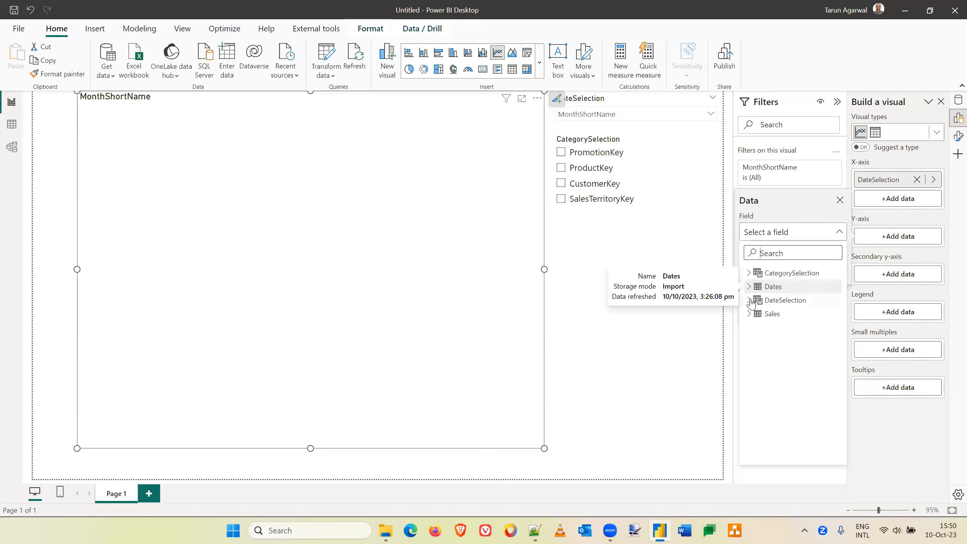
{"action": "left_click", "coordinate": [749, 314]}
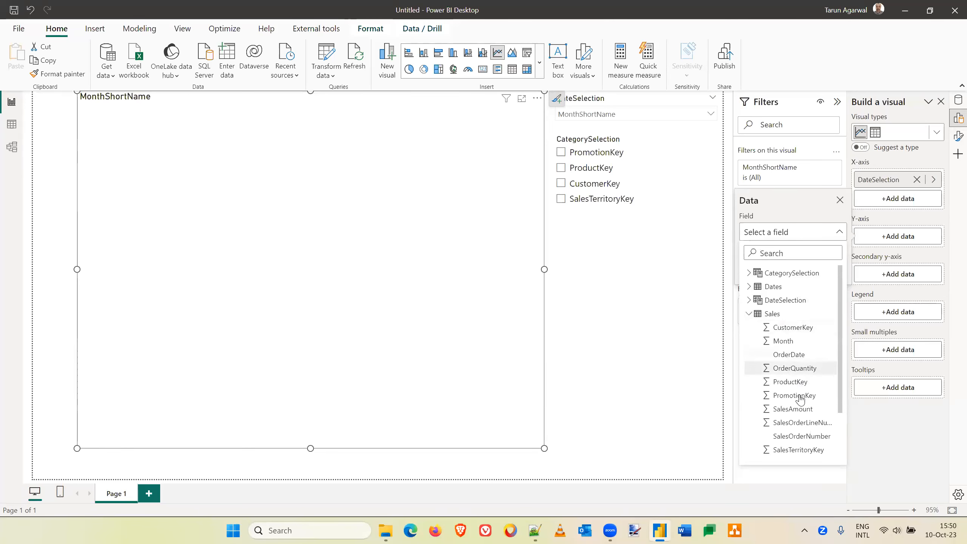
{"action": "left_click", "coordinate": [801, 410]}
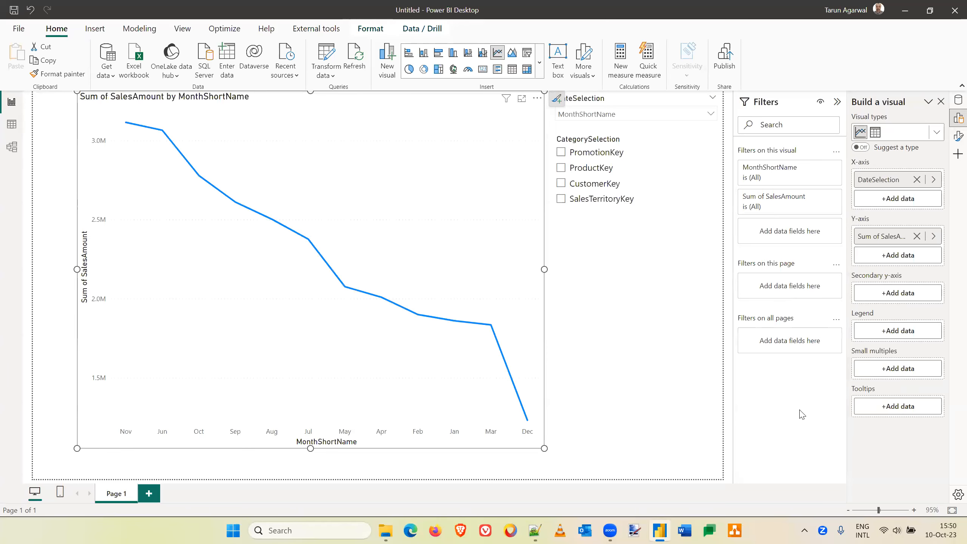
Add the CategorySelection parameter field to the line chart's legend.
{"action": "mouse_move", "coordinate": [522, 296]}
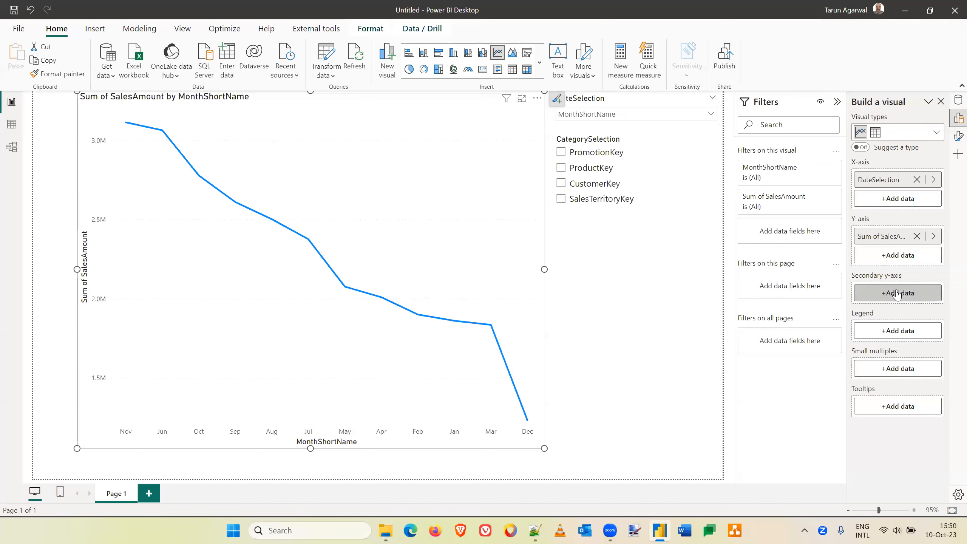
{"action": "left_click", "coordinate": [890, 334]}
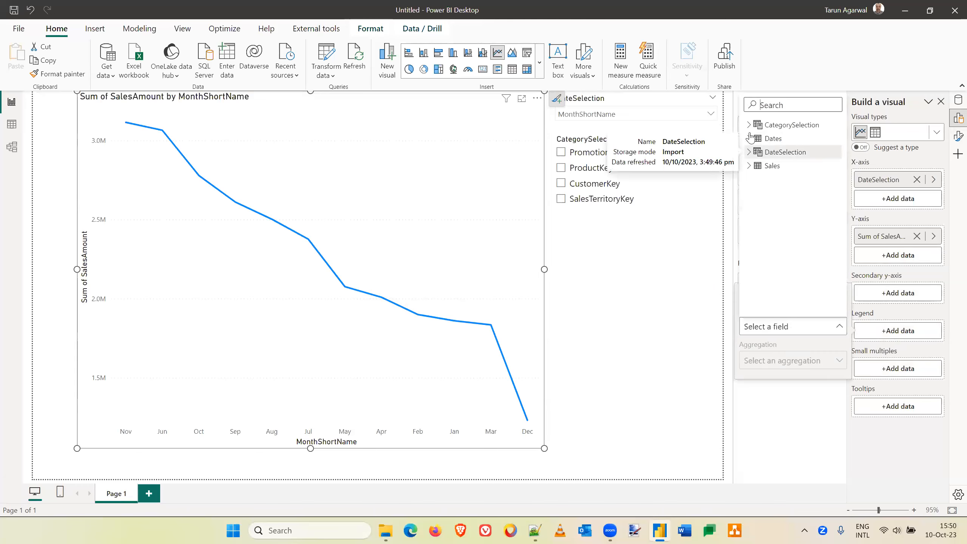
{"action": "left_click", "coordinate": [781, 125]}
{"action": "left_click", "coordinate": [791, 139]}
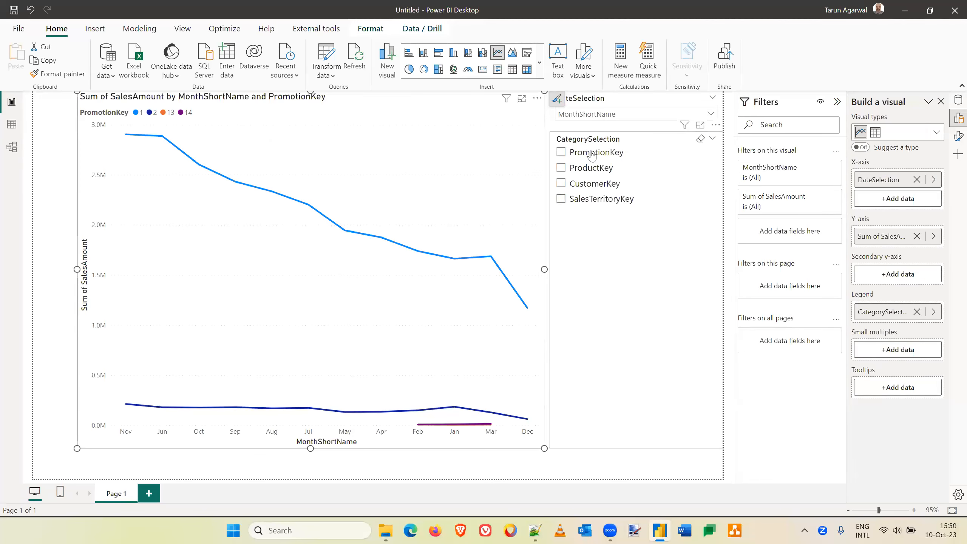
Test the line chart's legend by switching CategorySelection between PromotionKey and ProductKey, followed by CustomerKey and SalesTerritoryKey.
{"action": "left_click", "coordinate": [561, 153]}
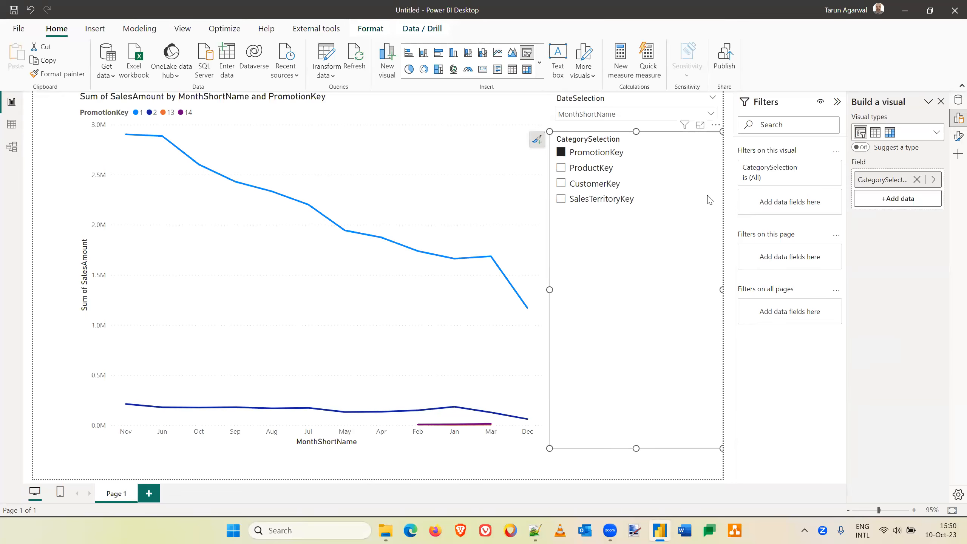
{"action": "left_click", "coordinate": [561, 168]}
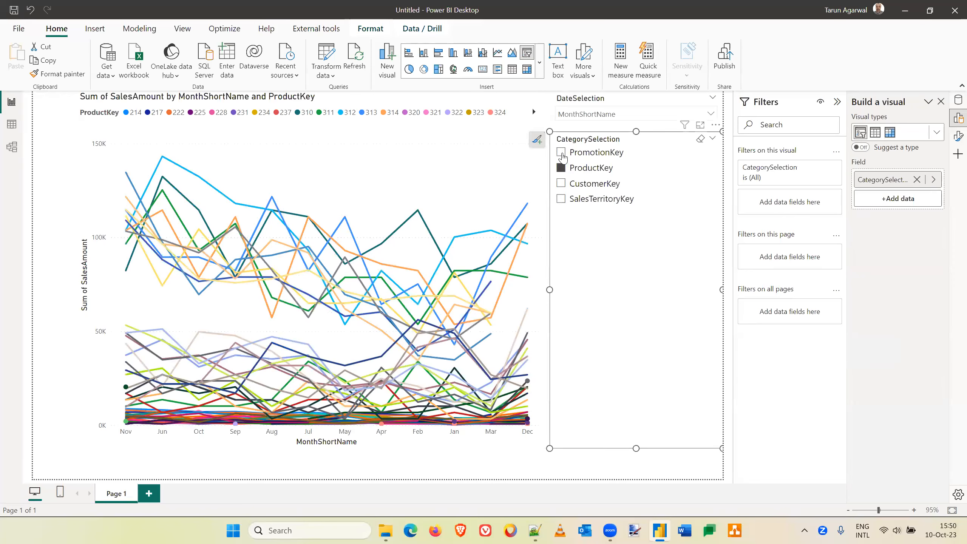
{"action": "left_click", "coordinate": [562, 154]}
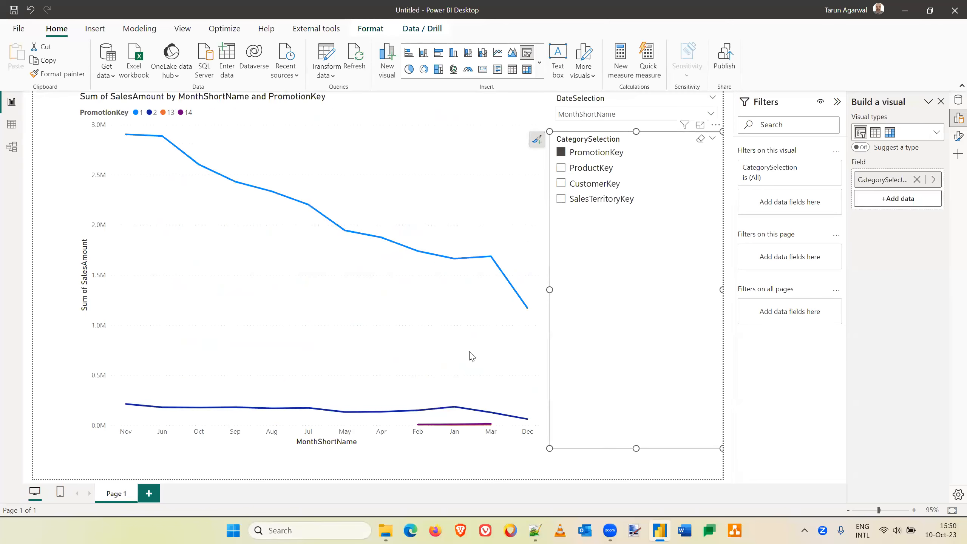
{"action": "left_click", "coordinate": [562, 169]}
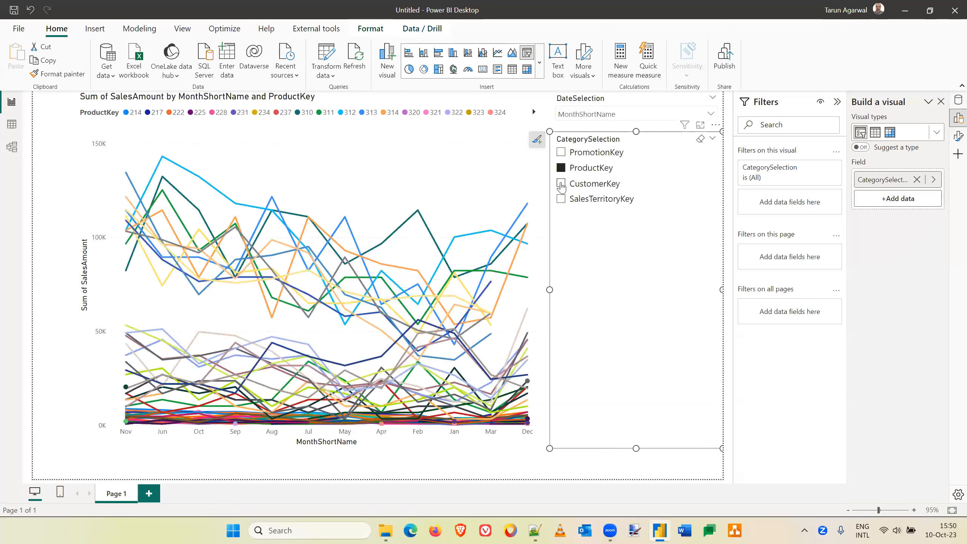
{"action": "left_click", "coordinate": [561, 185]}
{"action": "left_click", "coordinate": [562, 199]}
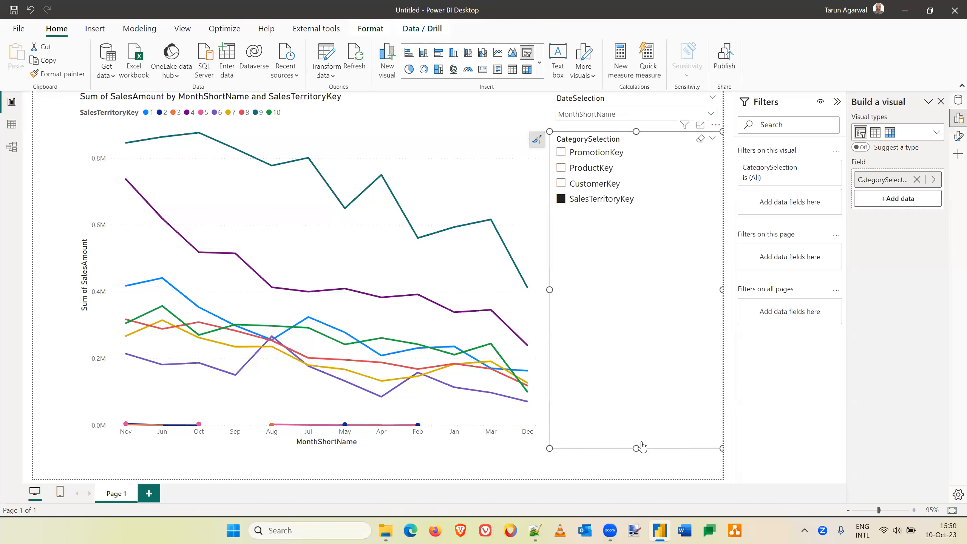
Shorten the CategorySelection slicer to fit its four options and change its style to Dropdown.
{"action": "left_click_drag", "start_coordinate": [636, 449], "coordinate": [634, 219]}
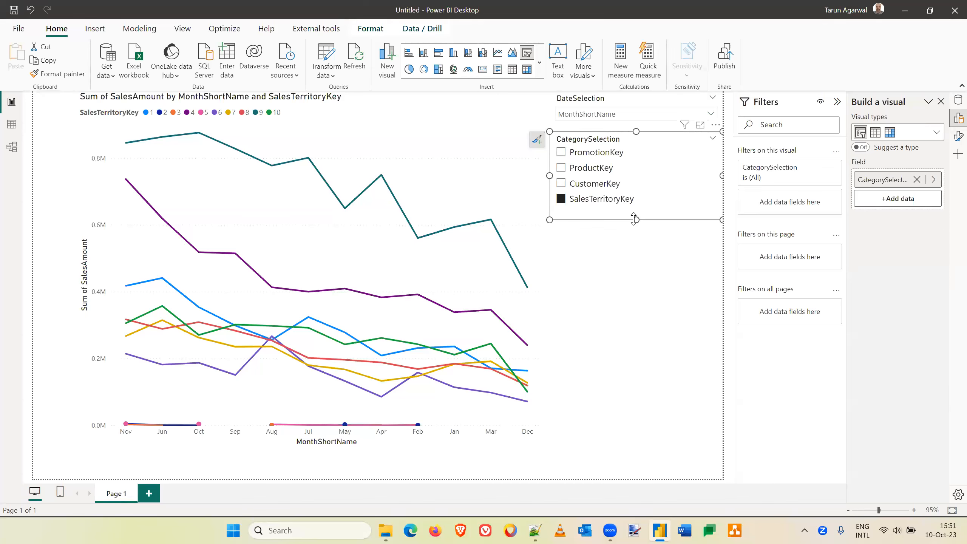
{"action": "left_click", "coordinate": [566, 351]}
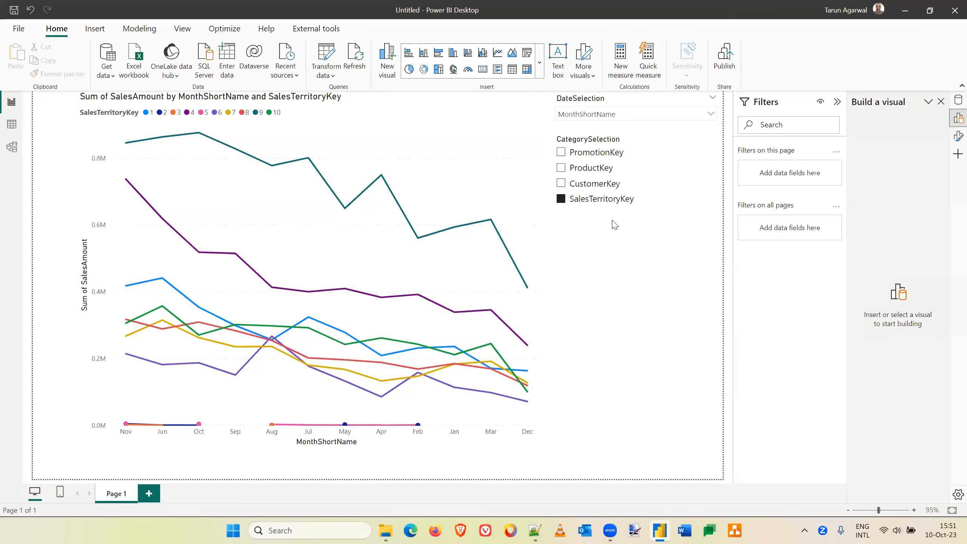
{"action": "left_click", "coordinate": [637, 140]}
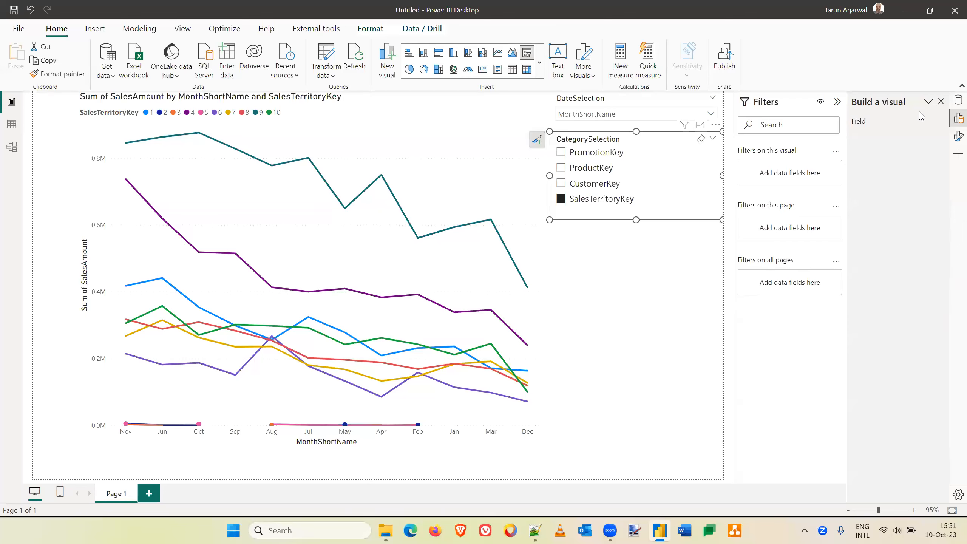
{"action": "left_click", "coordinate": [957, 136]}
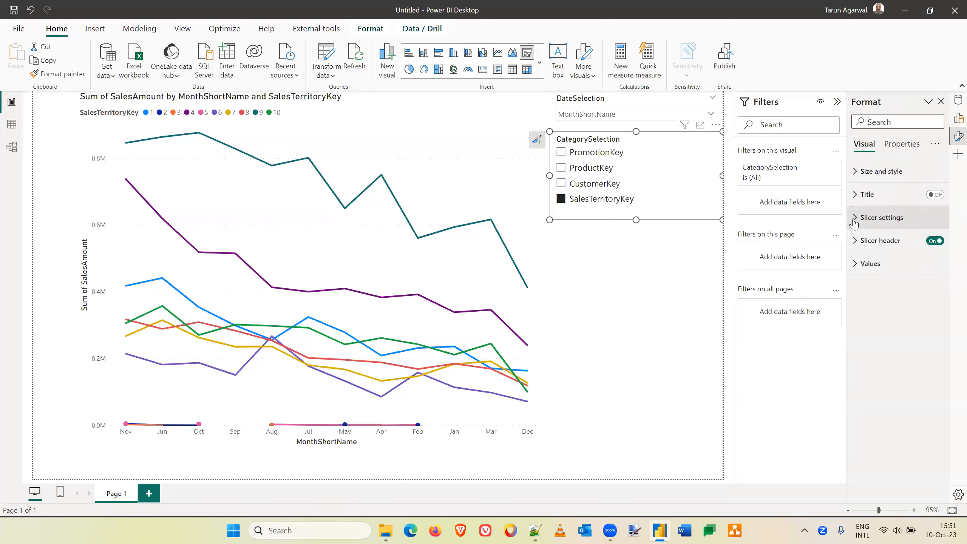
{"action": "left_click", "coordinate": [855, 220]}
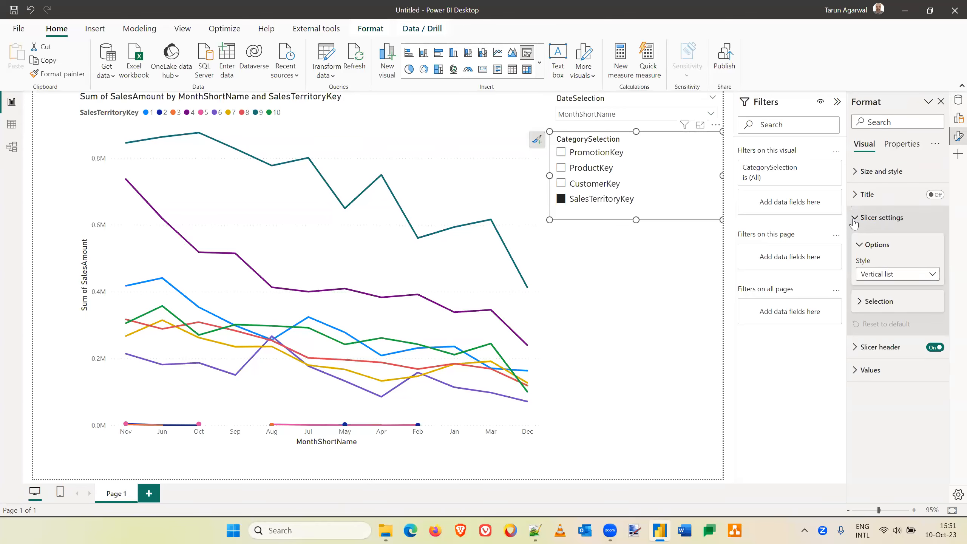
{"action": "left_click", "coordinate": [893, 275]}
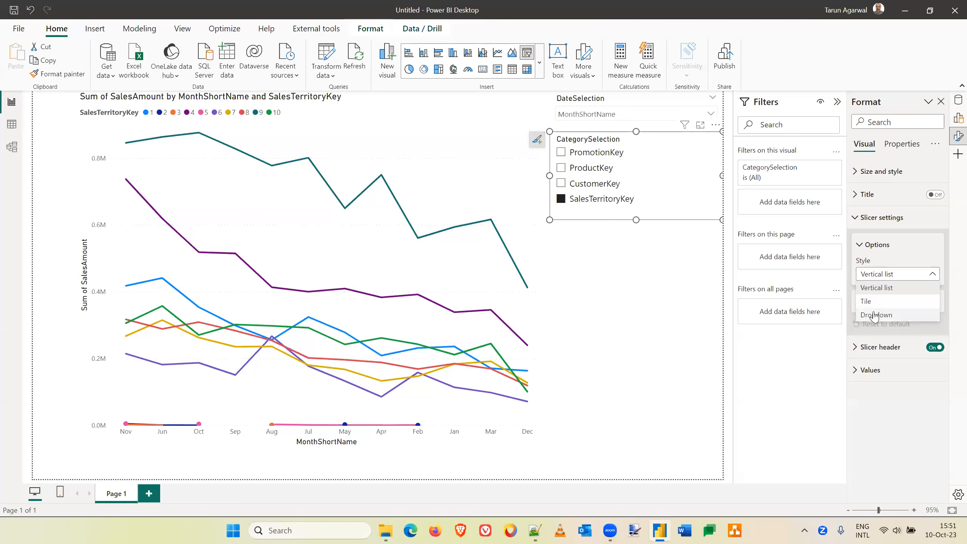
{"action": "left_click", "coordinate": [875, 316]}
Turn on single select for the CategorySelection slicer and shrink it to the height of its dropdown.
{"action": "left_click", "coordinate": [862, 301]}
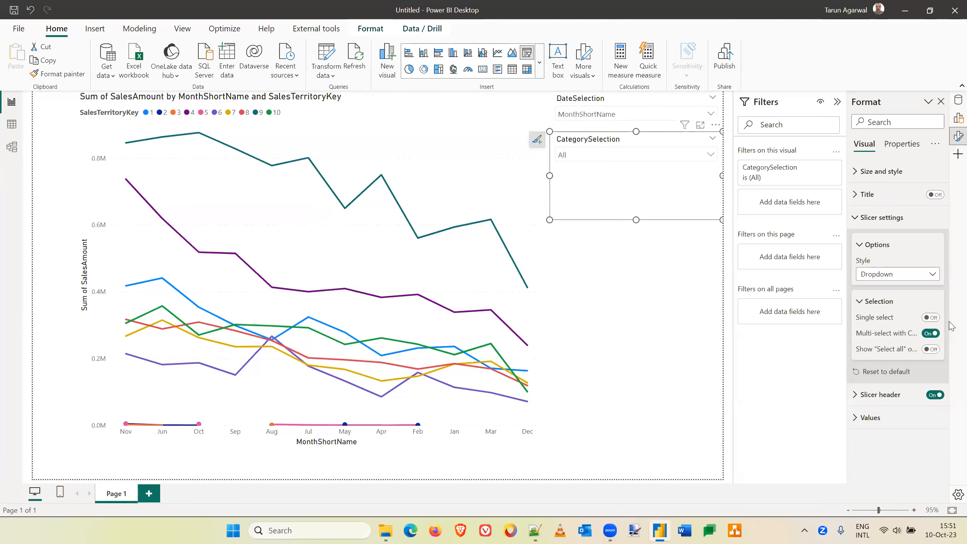
{"action": "left_click", "coordinate": [937, 320]}
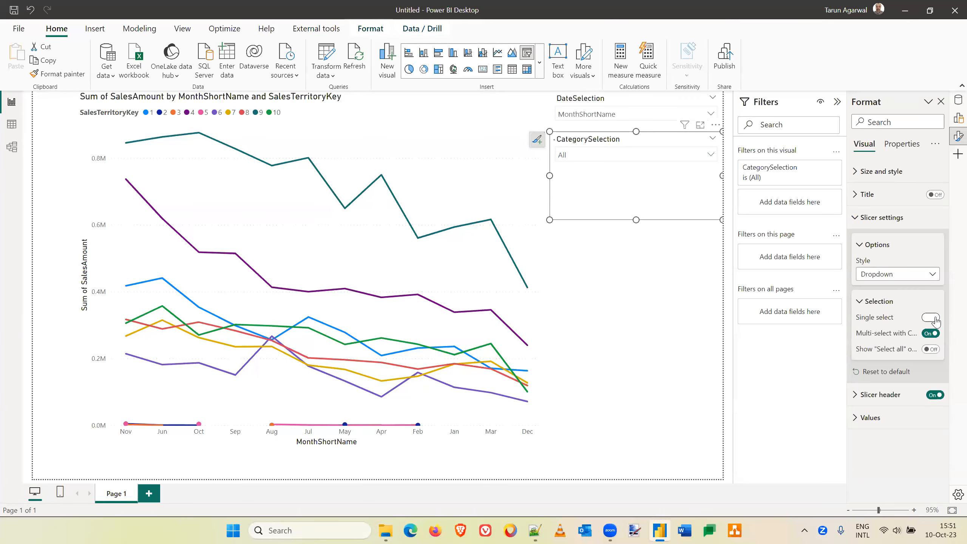
{"action": "left_click_drag", "start_coordinate": [636, 219], "coordinate": [623, 173]}
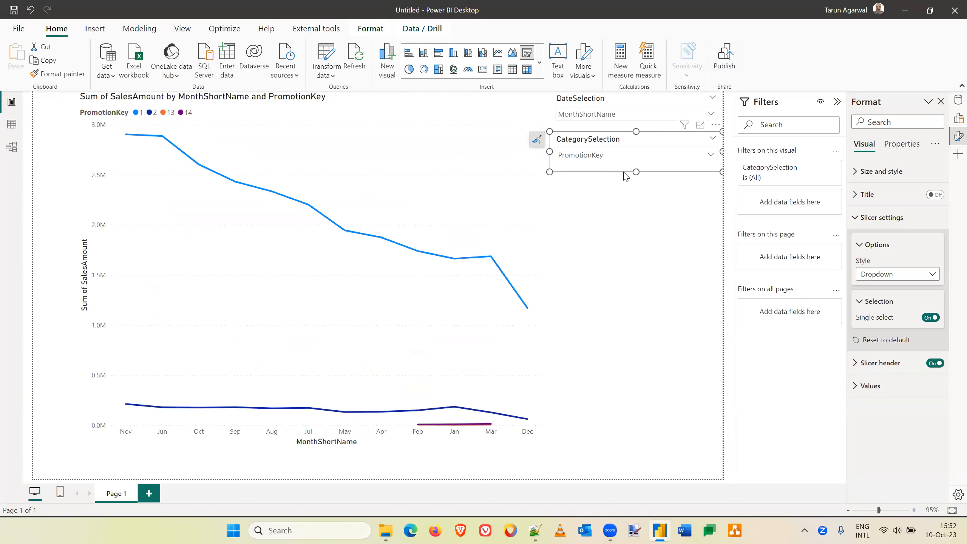
{"action": "left_click", "coordinate": [627, 201]}
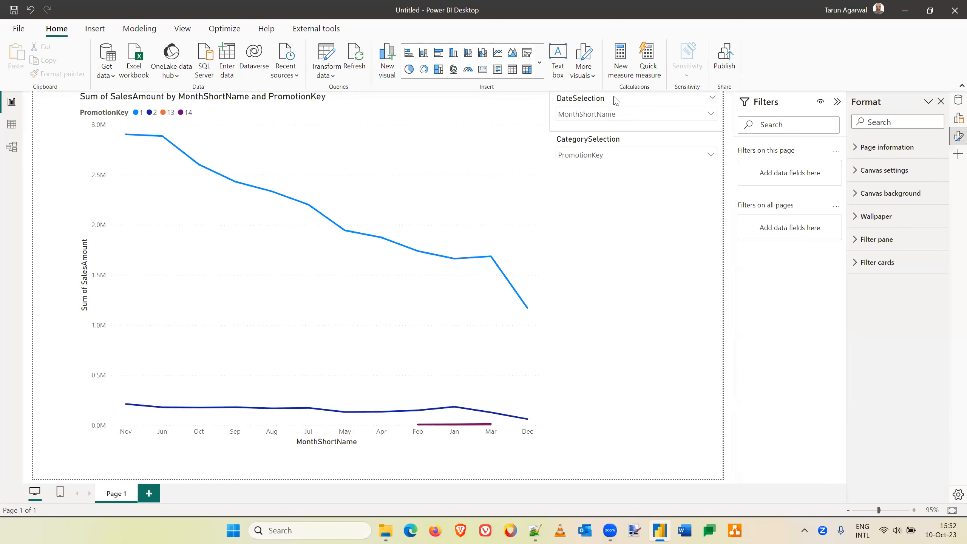
Switch the line chart's date axis to YearMonth with the DateSelection slicer.
{"action": "left_click", "coordinate": [710, 116]}
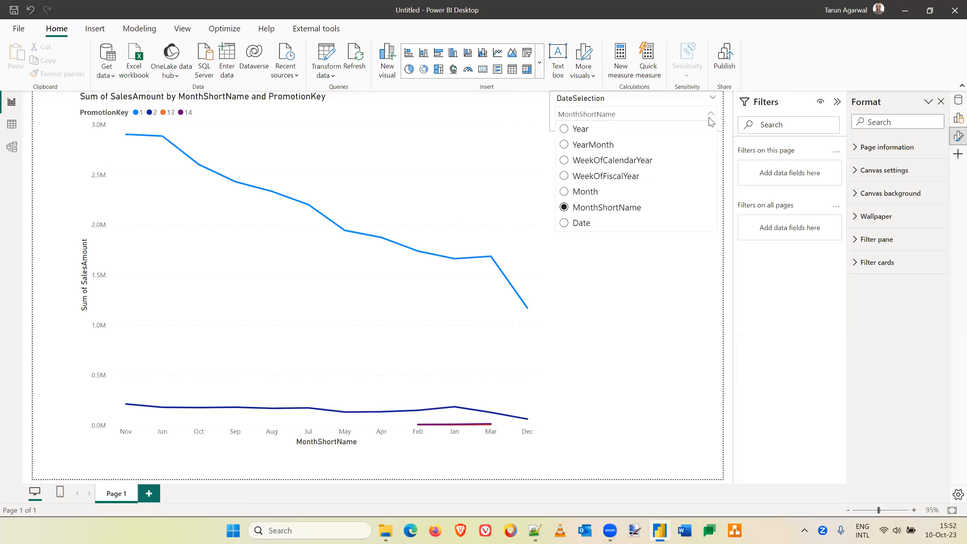
{"action": "left_click", "coordinate": [564, 145]}
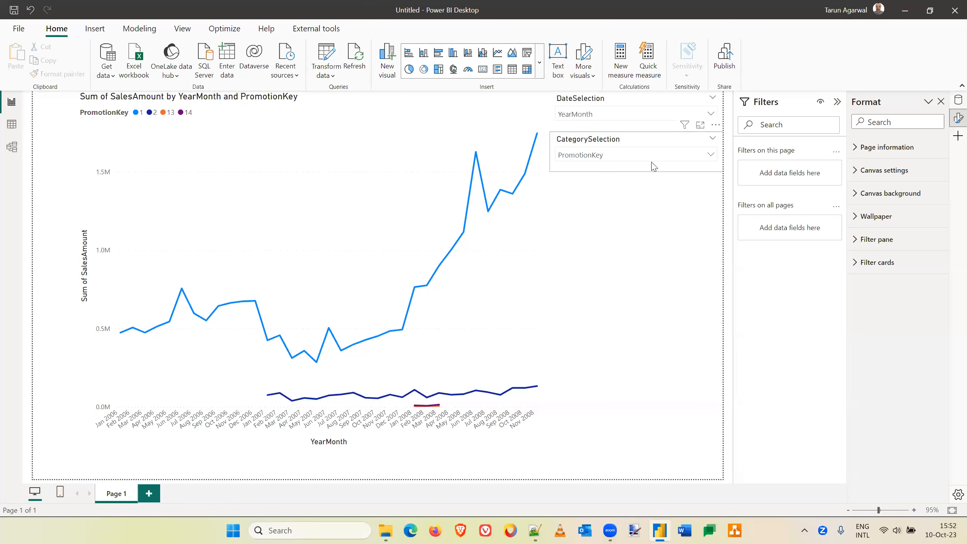
{"action": "left_click", "coordinate": [654, 167]}
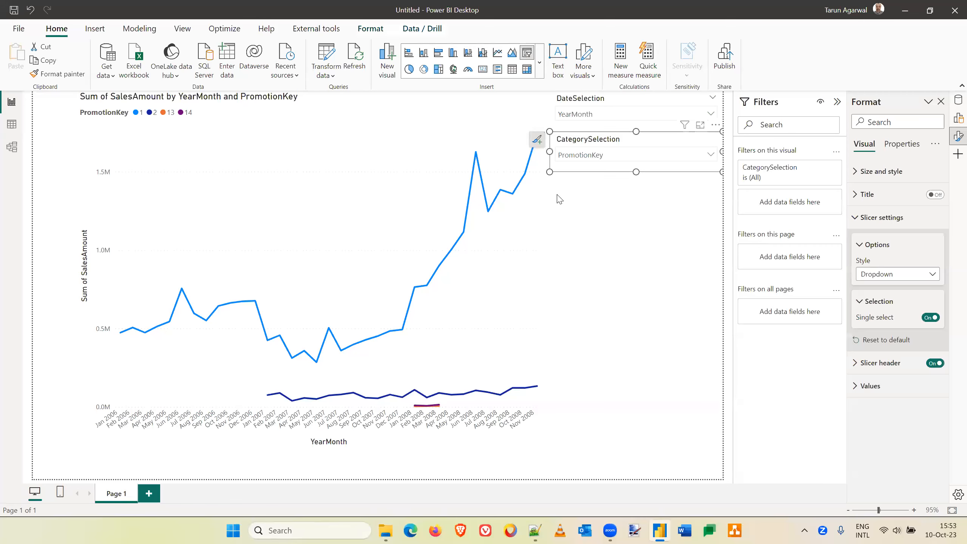
{"action": "left_click", "coordinate": [583, 199]}
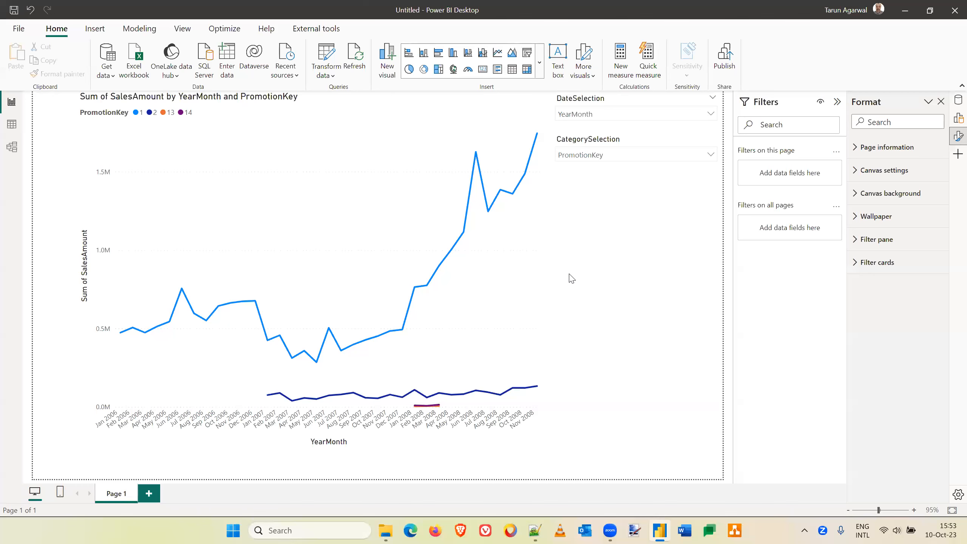
{"action": "left_click", "coordinate": [712, 114]}
Switch to File Explorer and check which monthly files the 2008 folder in Sales_CSV contains.
{"action": "left_click", "coordinate": [387, 531]}
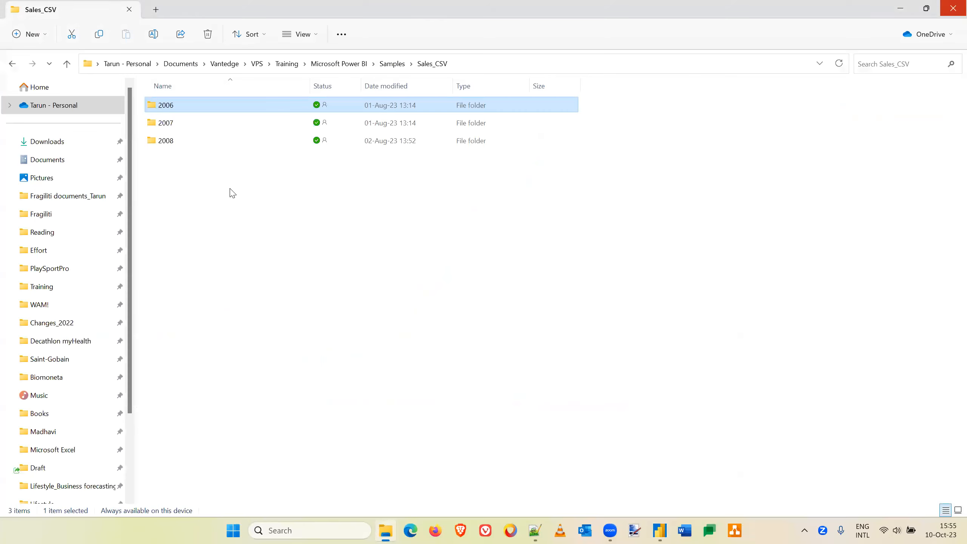
{"action": "left_click", "coordinate": [167, 143]}
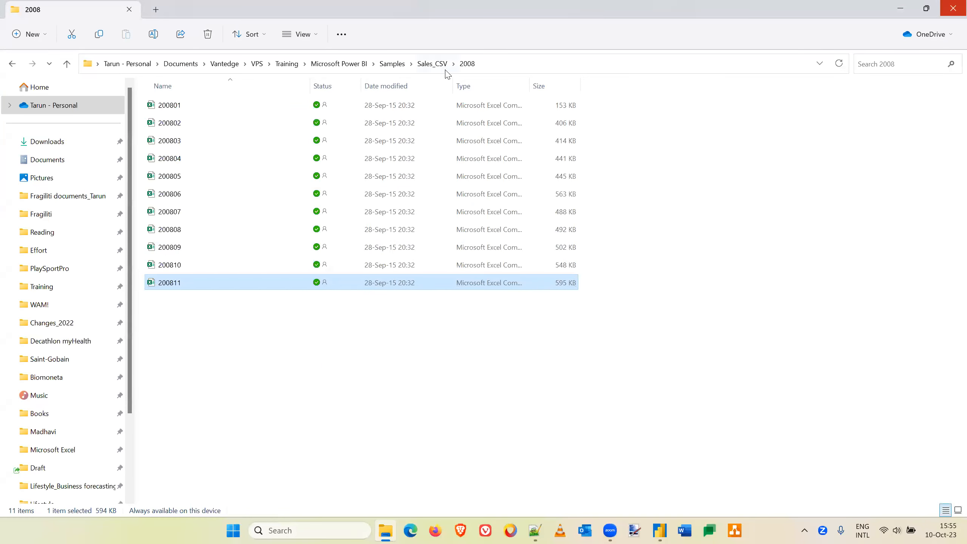
{"action": "left_click", "coordinate": [434, 64]}
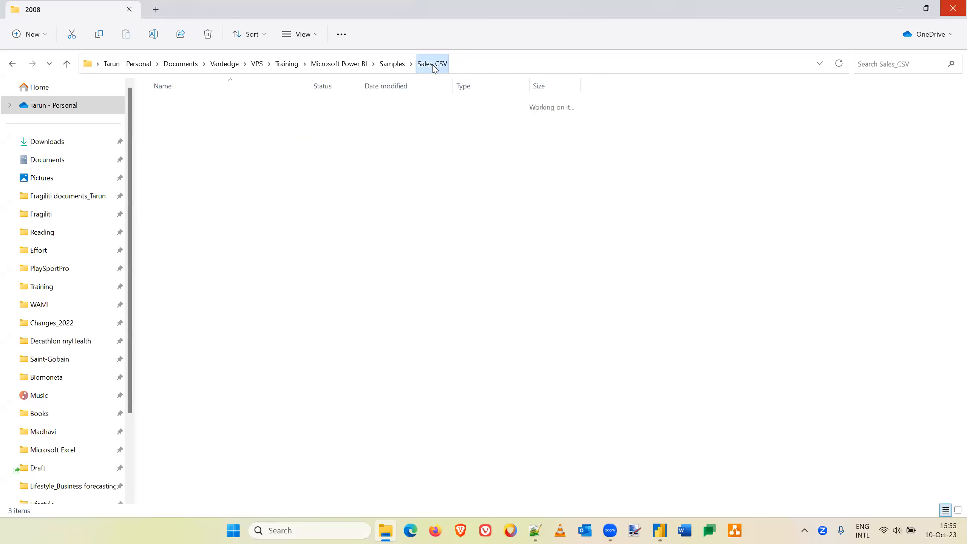
Copy the 200812 file from the Samples folder into the 2008 folder of Sales_CSV.
{"action": "left_click", "coordinate": [392, 65]}
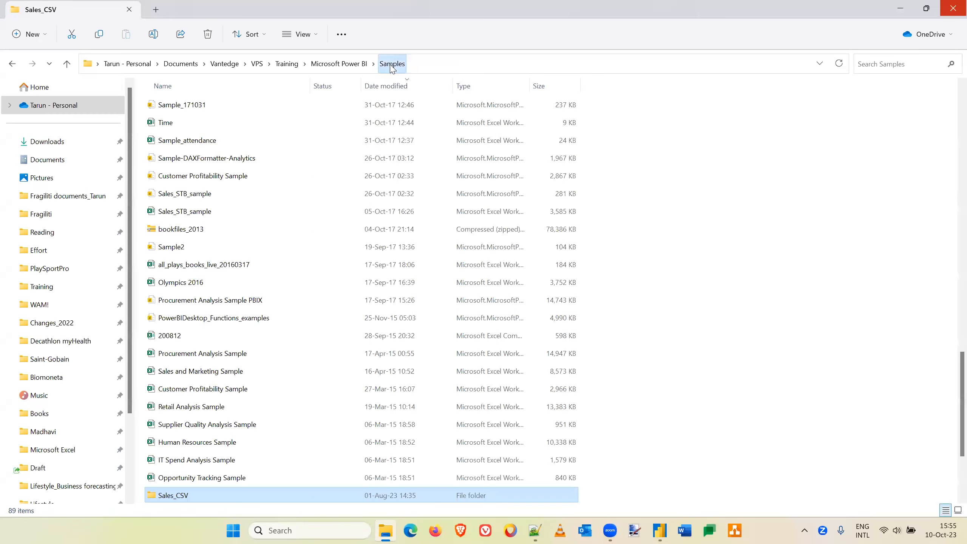
{"action": "left_click", "coordinate": [180, 338]}
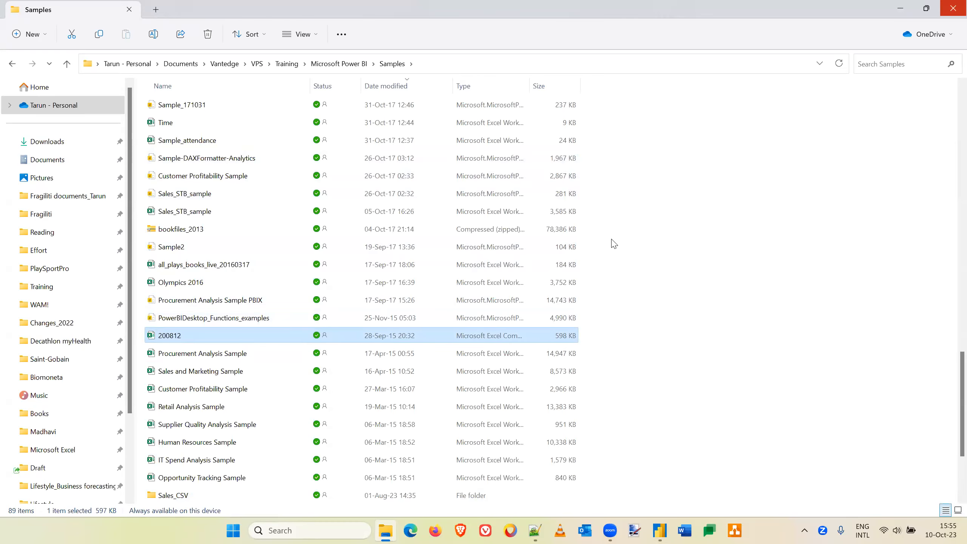
{"action": "scroll", "coordinate": [614, 244], "scroll_direction": "down", "scroll_amount": 3}
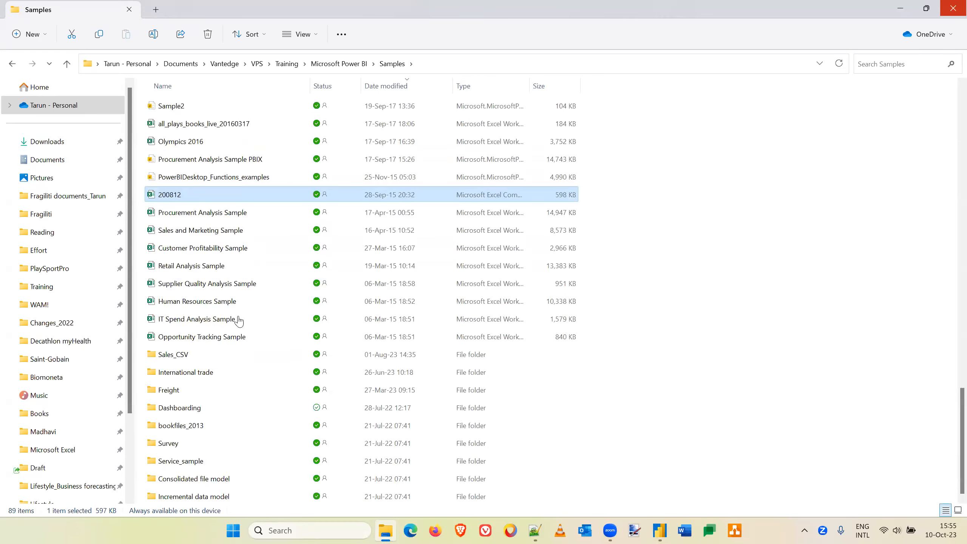
{"action": "double_click", "coordinate": [175, 355]}
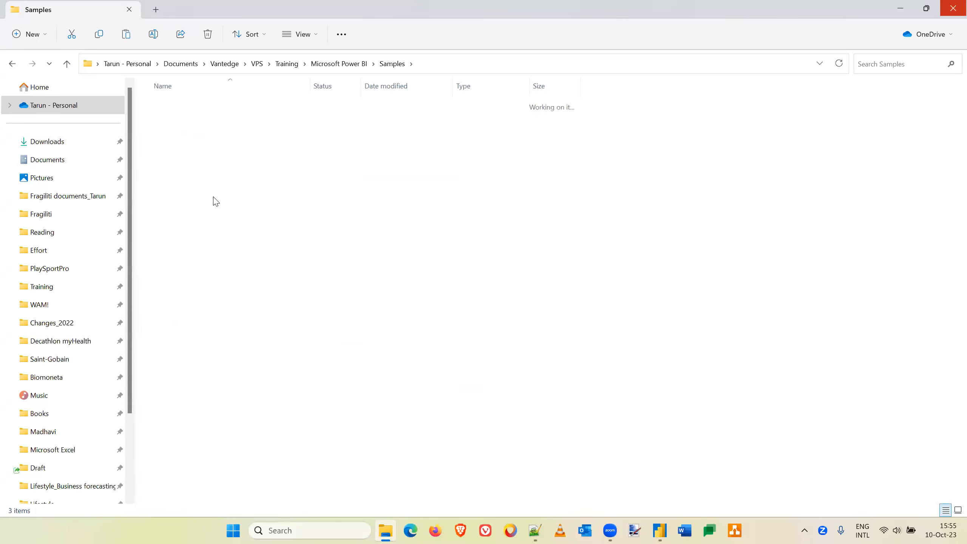
{"action": "double_click", "coordinate": [173, 145]}
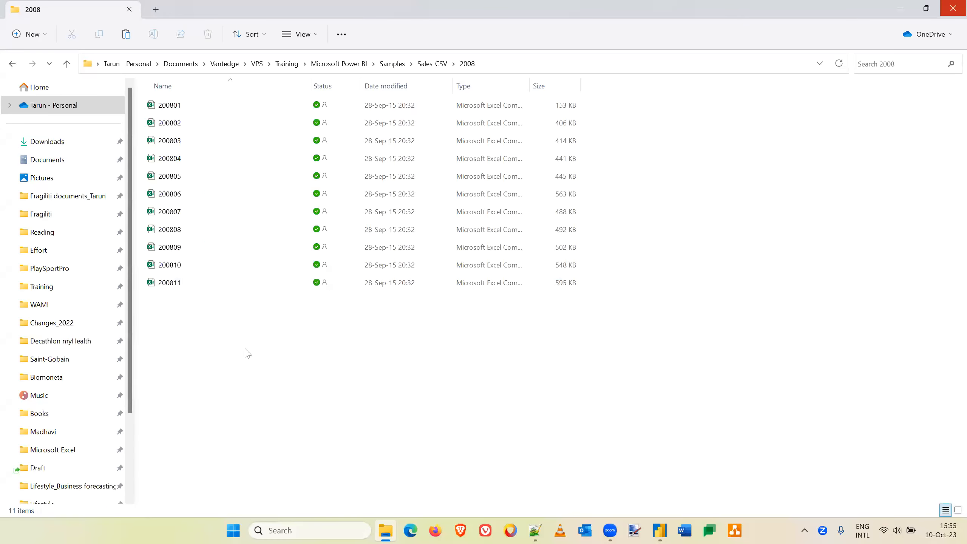
{"action": "key", "text": "ctrl+v"}
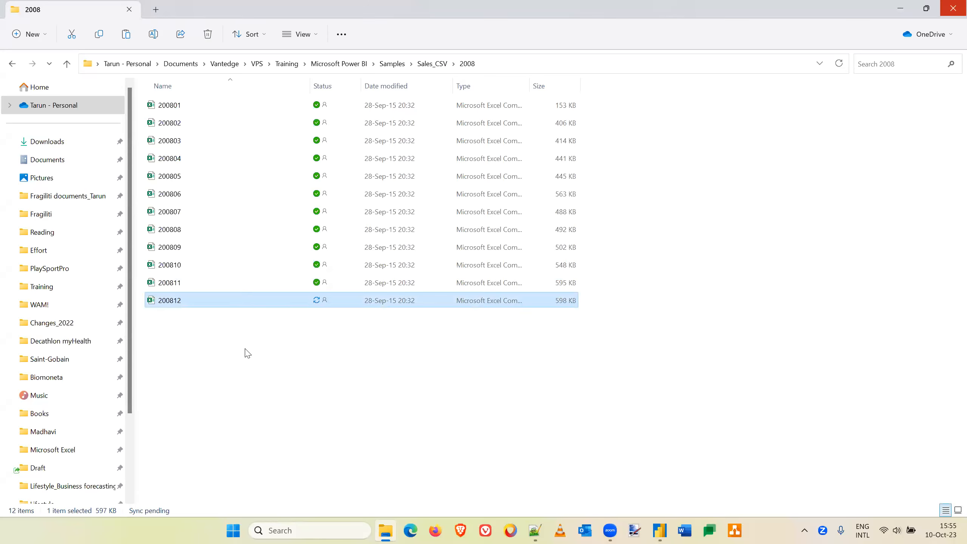
{"action": "left_click", "coordinate": [223, 382]}
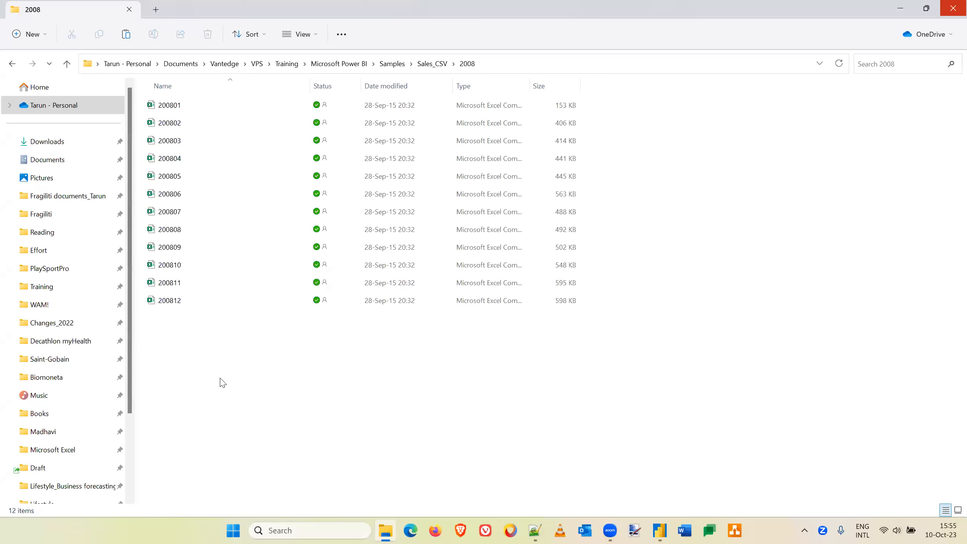
Switch back to Power BI Desktop and refresh the report's data to load the added monthly file.
{"action": "key", "text": "alt+Tab"}
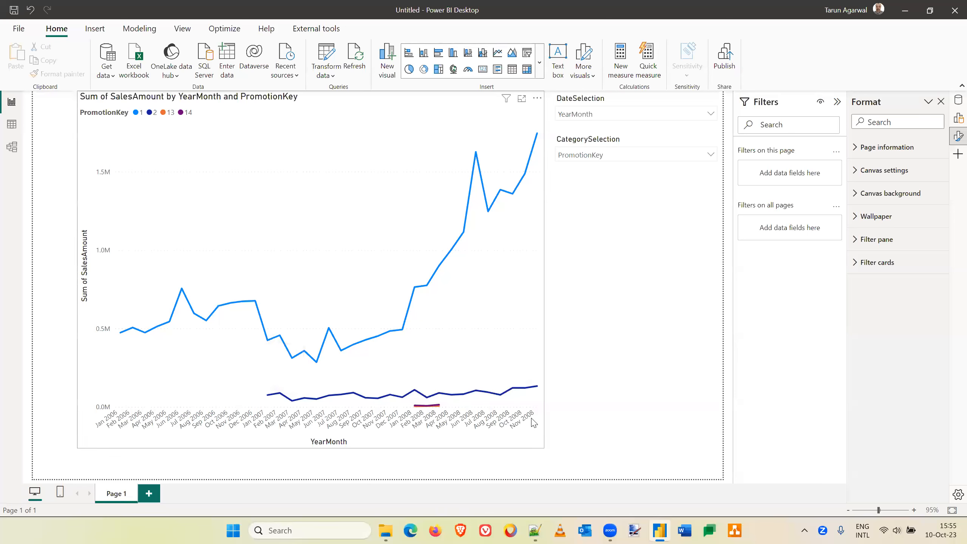
{"action": "left_click", "coordinate": [357, 55]}
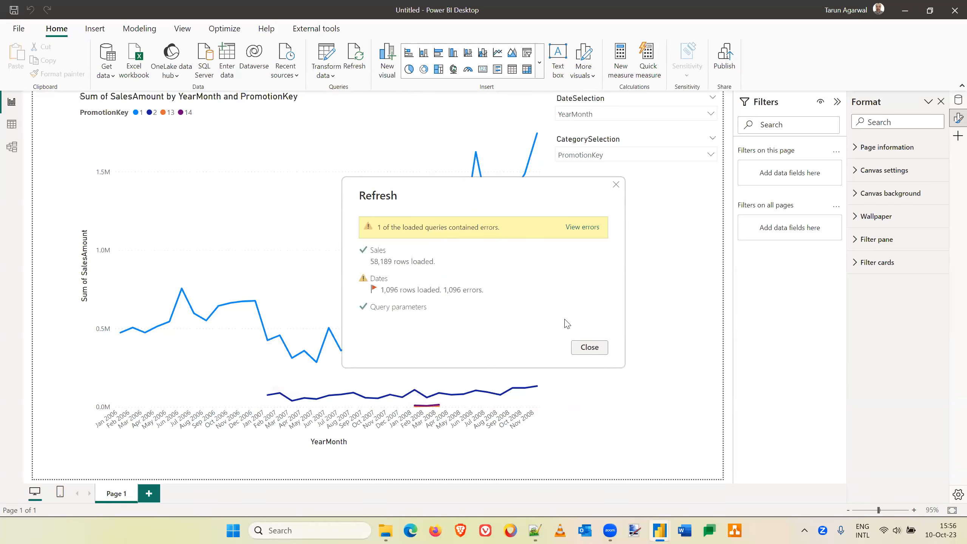
{"action": "left_click", "coordinate": [597, 350]}
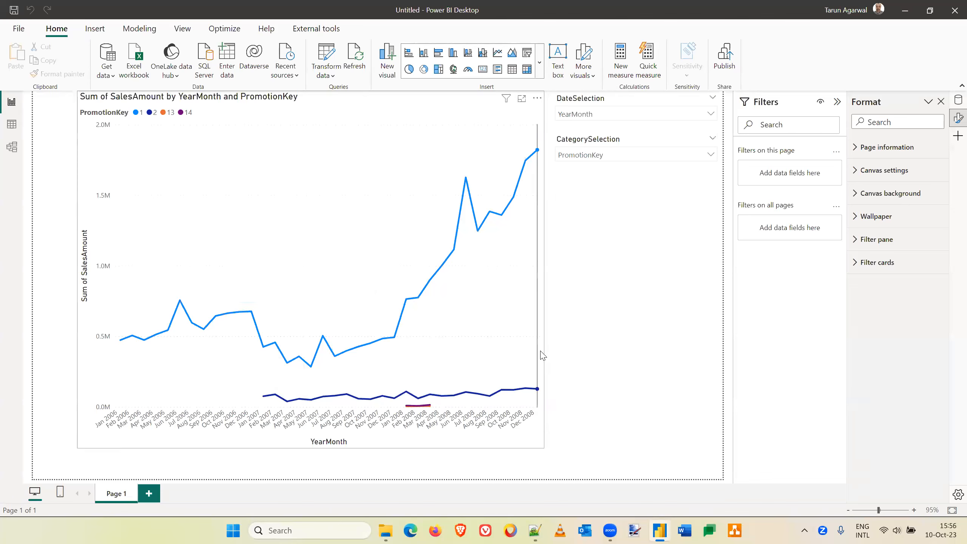
{"action": "mouse_move", "coordinate": [542, 355]}
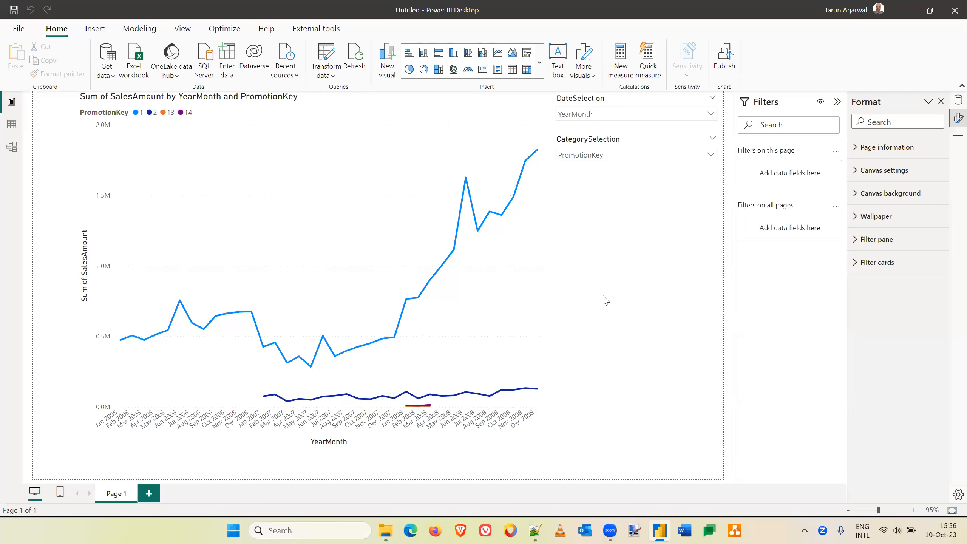
Set ToYear to 2009 in the Dates query's code in Power Query, and apply the change to the report.
{"action": "left_click", "coordinate": [330, 54]}
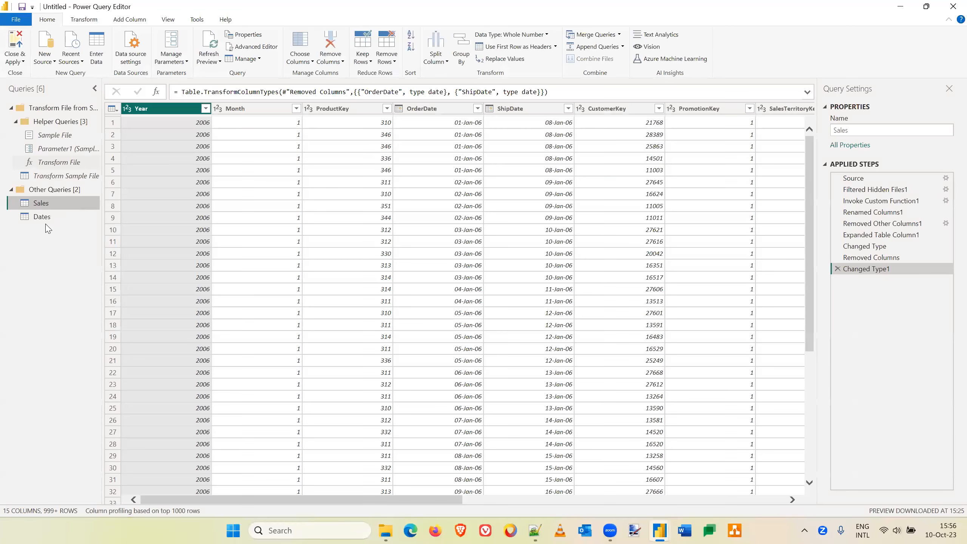
{"action": "left_click", "coordinate": [43, 217]}
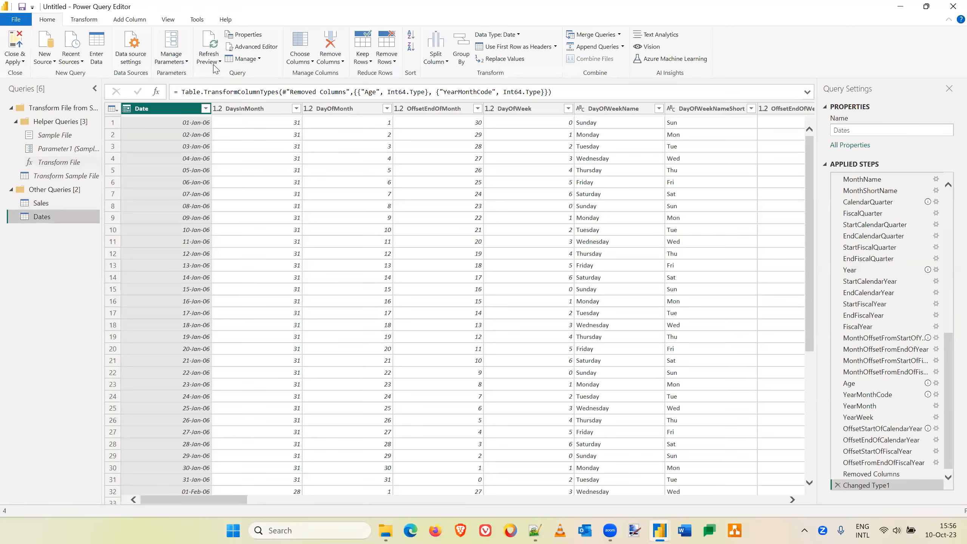
{"action": "left_click", "coordinate": [256, 46]}
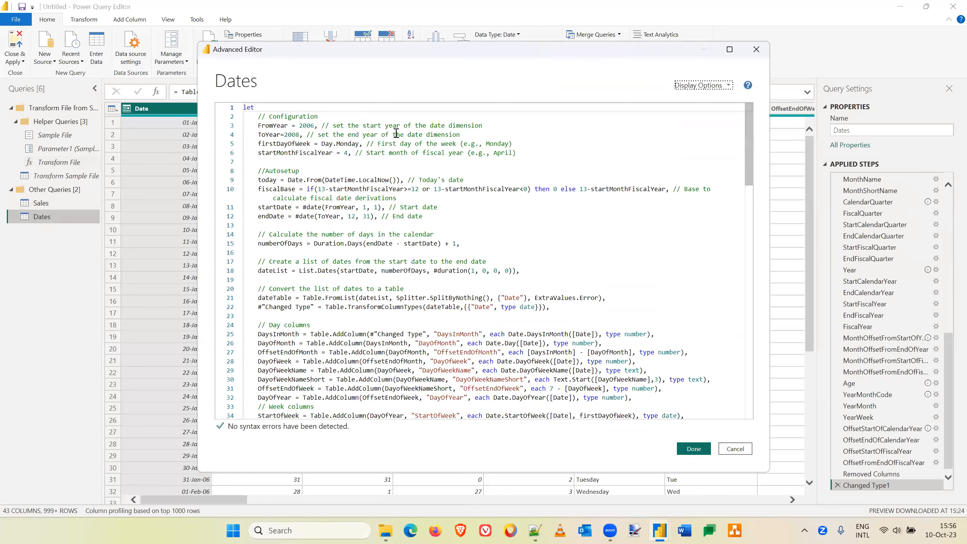
{"action": "left_click", "coordinate": [396, 133]}
{"action": "key", "text": "BackSpace"}
{"action": "type", "text": "9"}
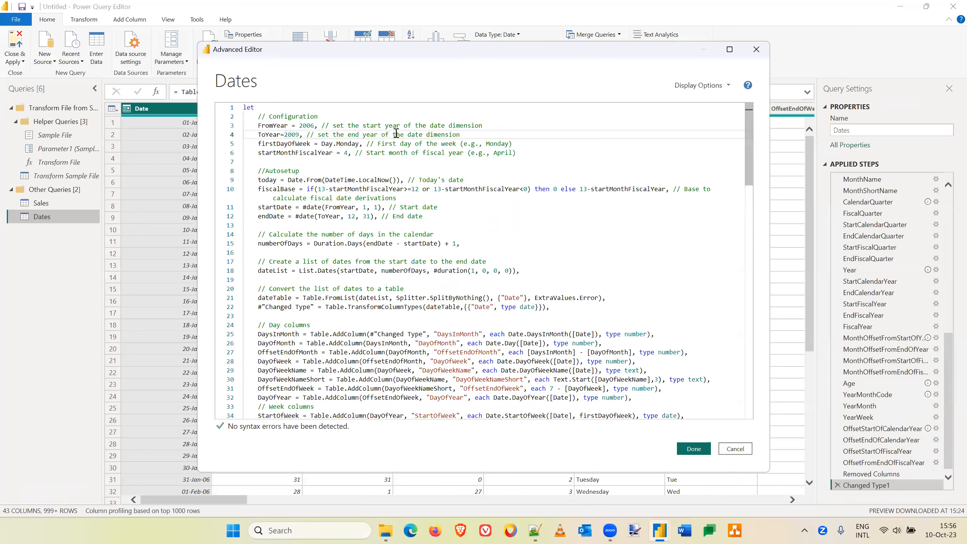
{"action": "left_click", "coordinate": [697, 450]}
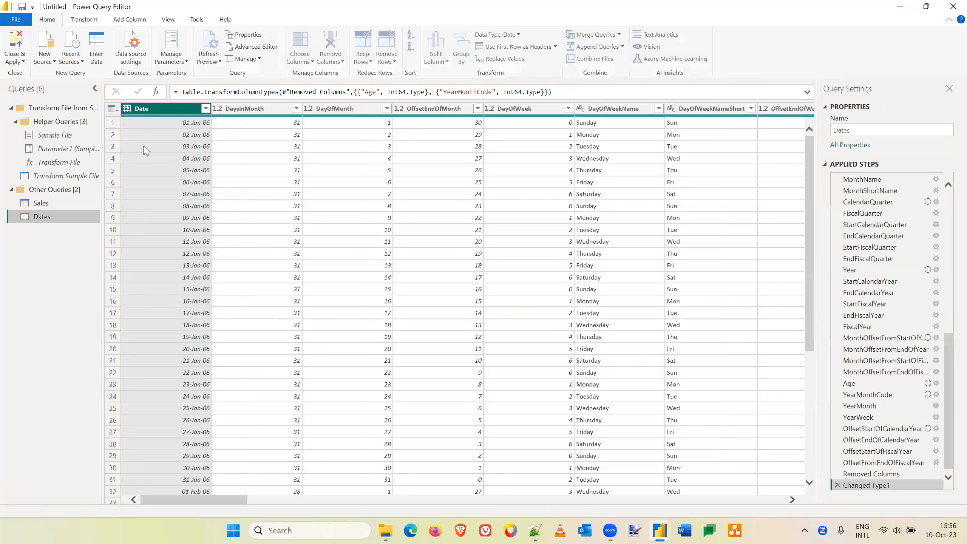
{"action": "left_click", "coordinate": [17, 41]}
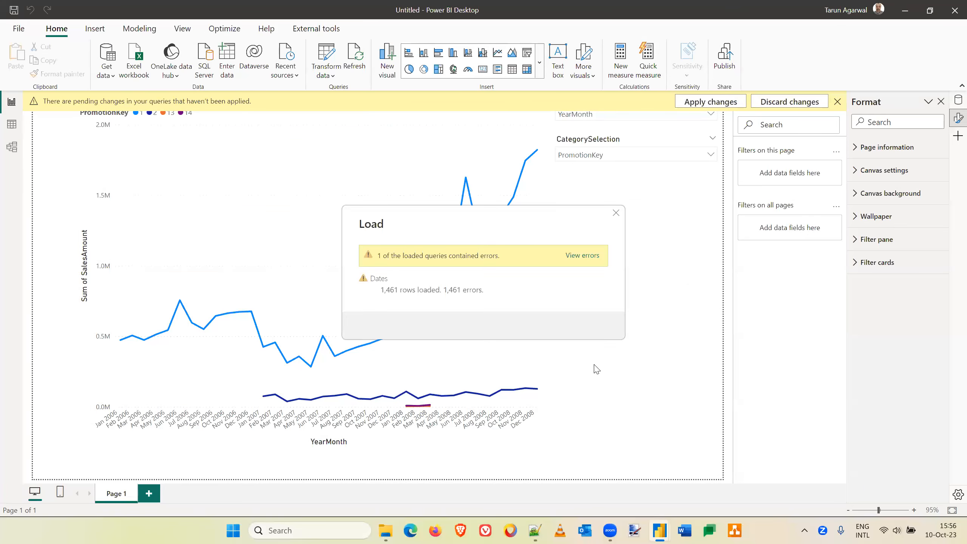
{"action": "left_click", "coordinate": [594, 319]}
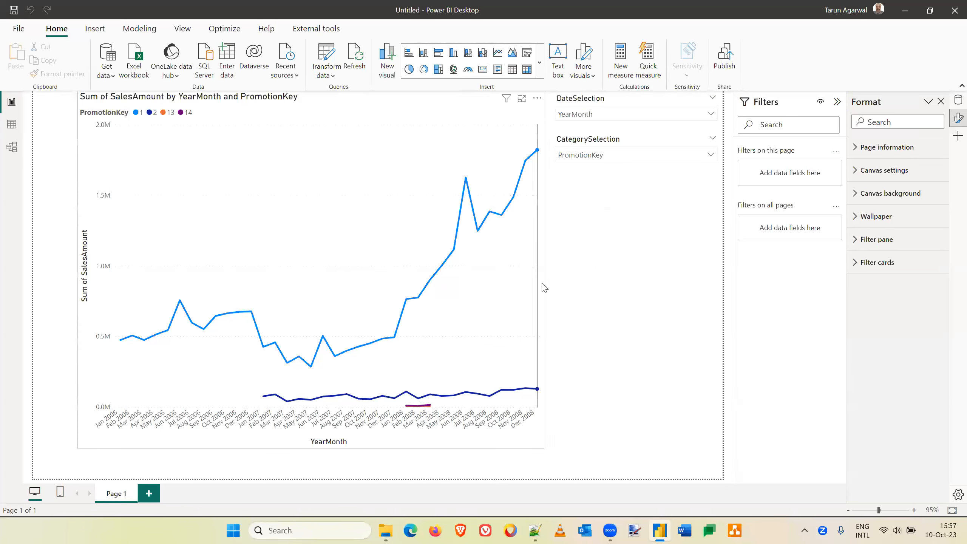
{"action": "mouse_move", "coordinate": [545, 287]}
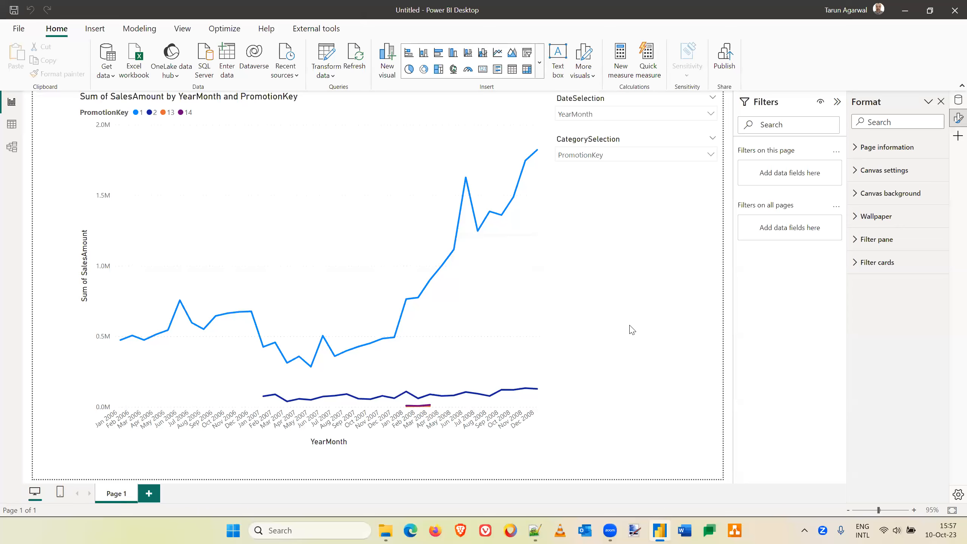
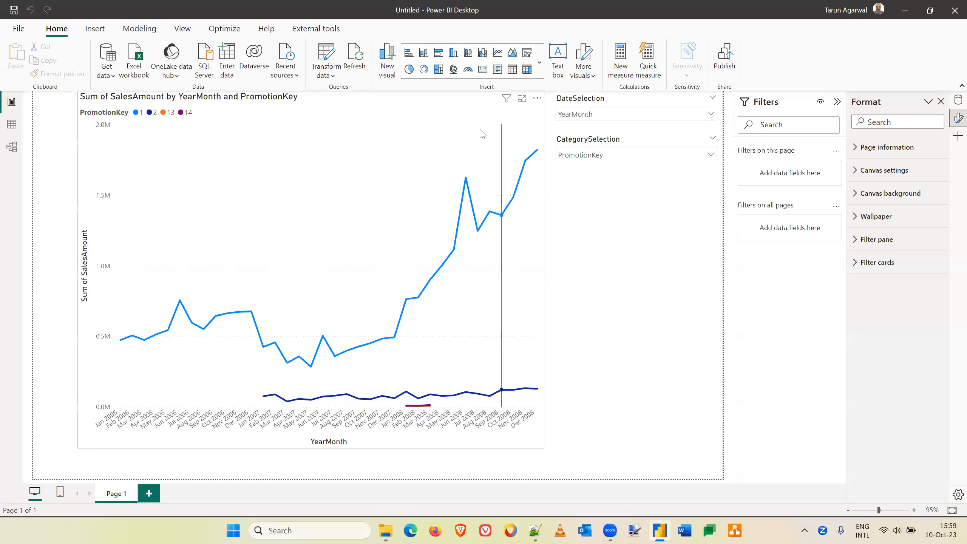
{"action": "left_click", "coordinate": [364, 108]}
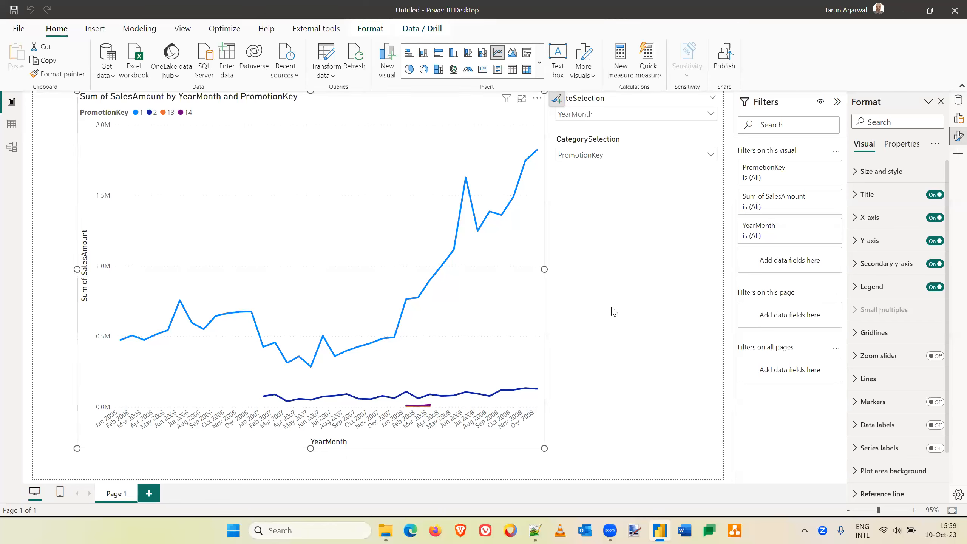
{"action": "left_click", "coordinate": [602, 270]}
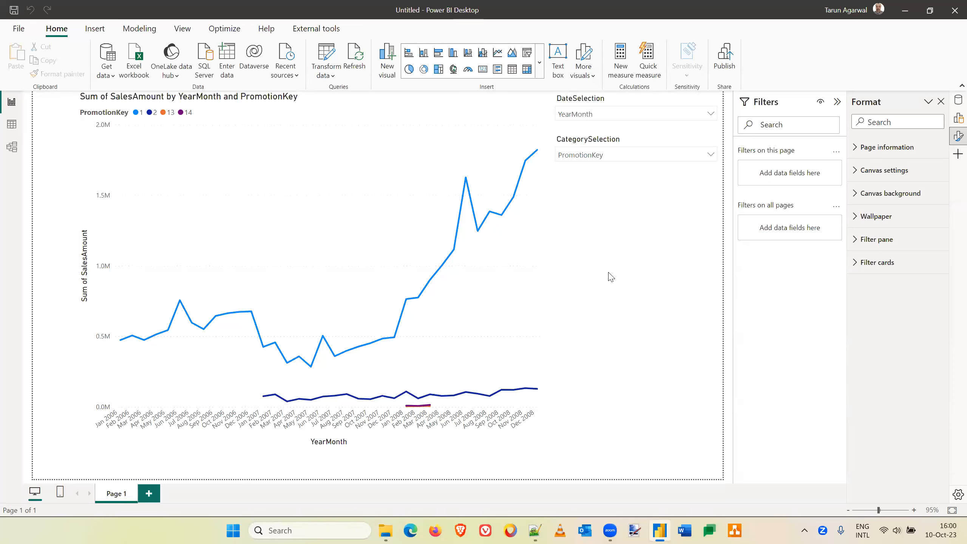
Set the DateSelection slicer first to Year and, after viewing the yearly chart, to WeekOfCalendarYear.
{"action": "left_click", "coordinate": [713, 115]}
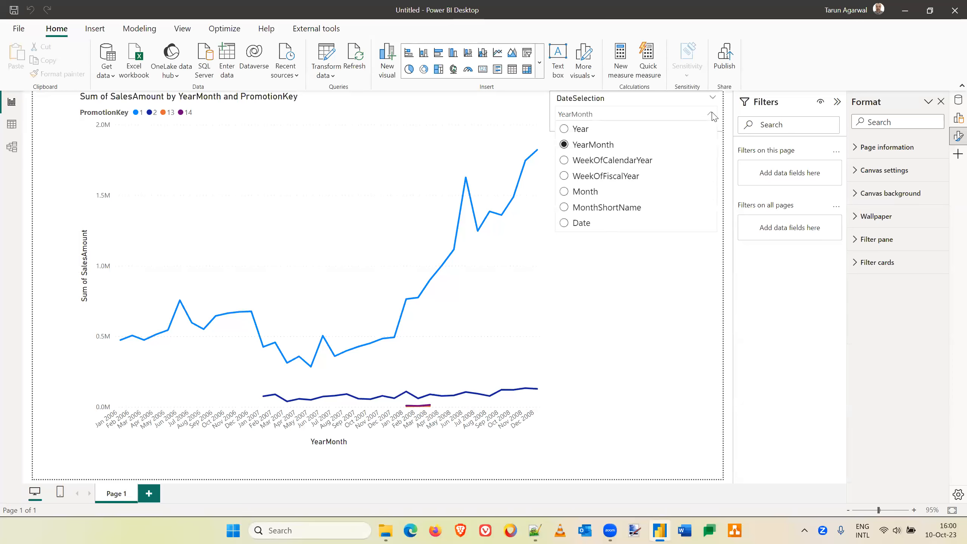
{"action": "left_click", "coordinate": [565, 130]}
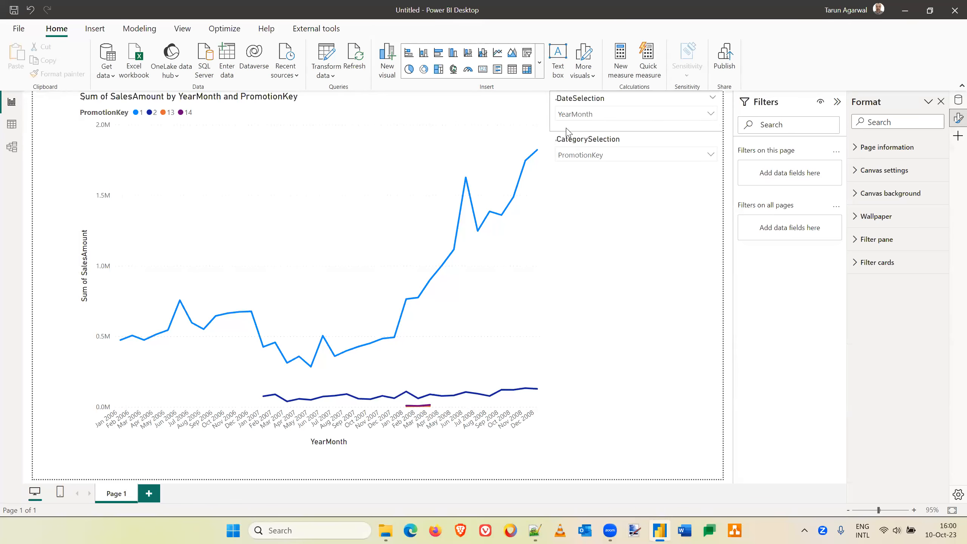
{"action": "left_click", "coordinate": [712, 114]}
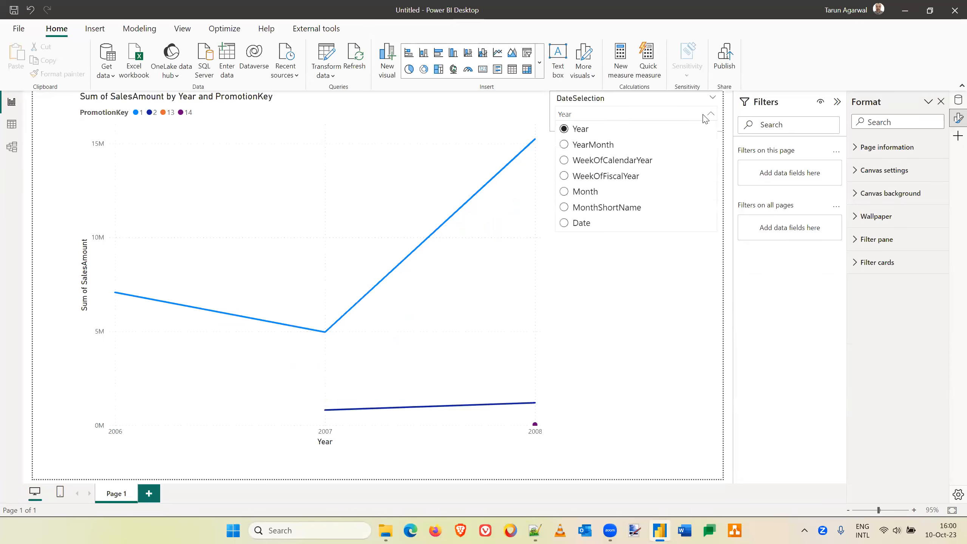
{"action": "left_click", "coordinate": [565, 164]}
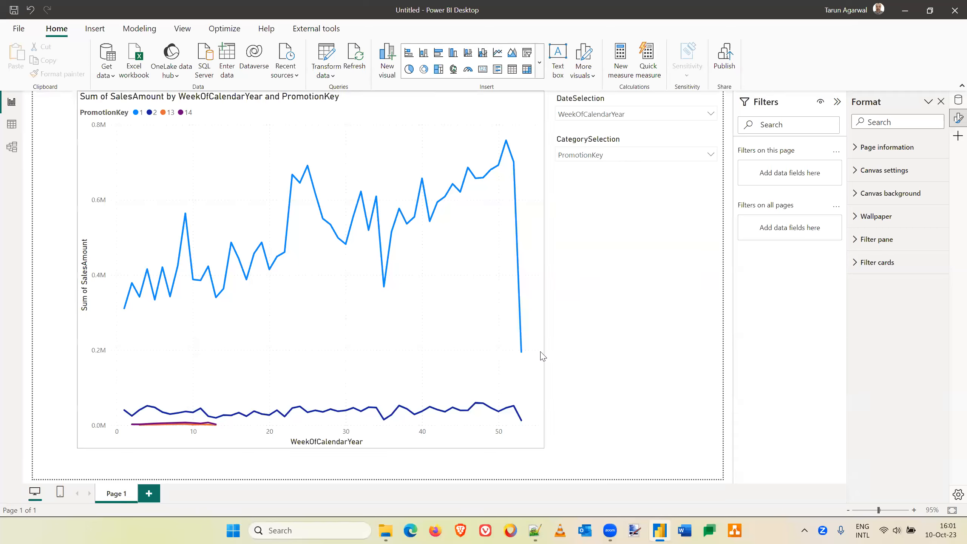
Switch to Notepad++, select the entire script in Script-for-Date-Dimension-3.txt, and switch to the Brave browser.
{"action": "left_click", "coordinate": [536, 529]}
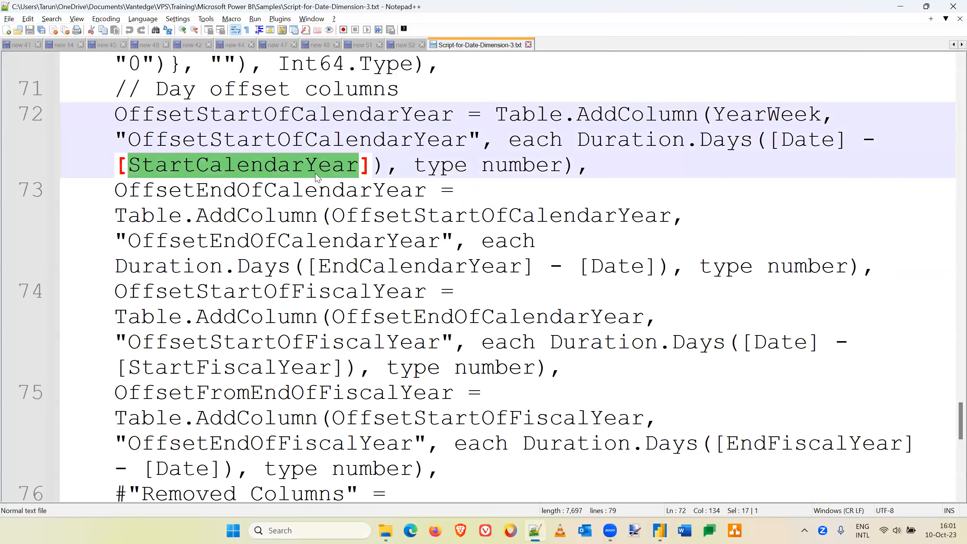
{"action": "key", "text": "ctrl+a"}
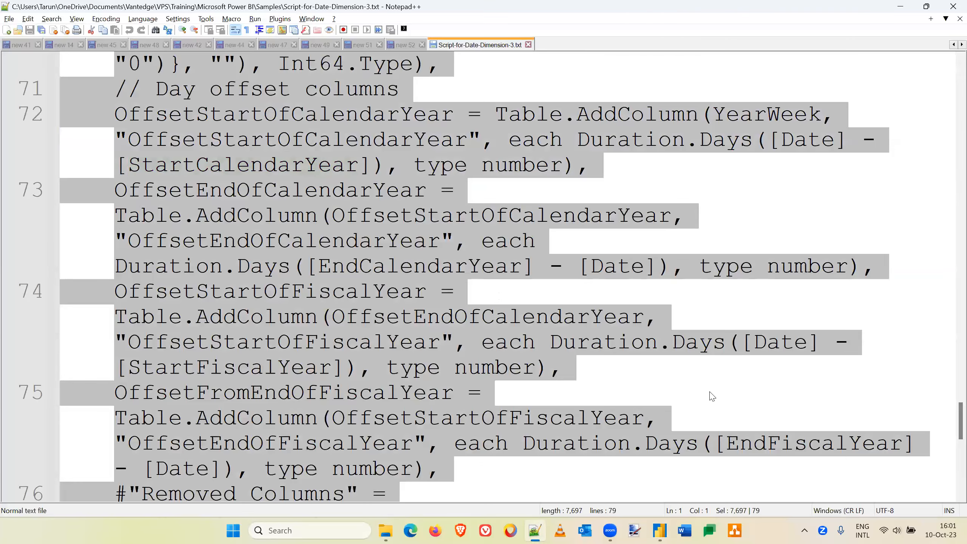
{"action": "key", "text": "alt+Tab"}
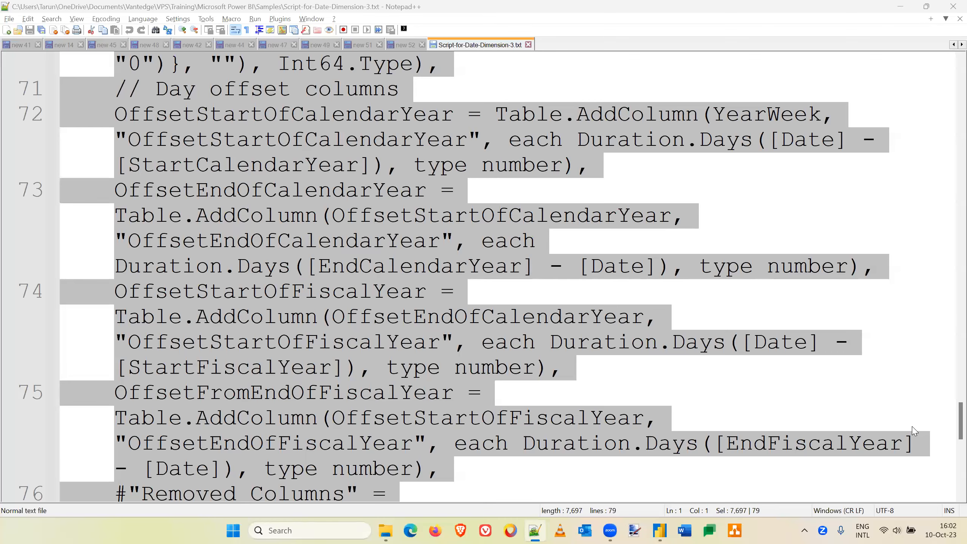
{"action": "key", "text": "alt+Tab"}
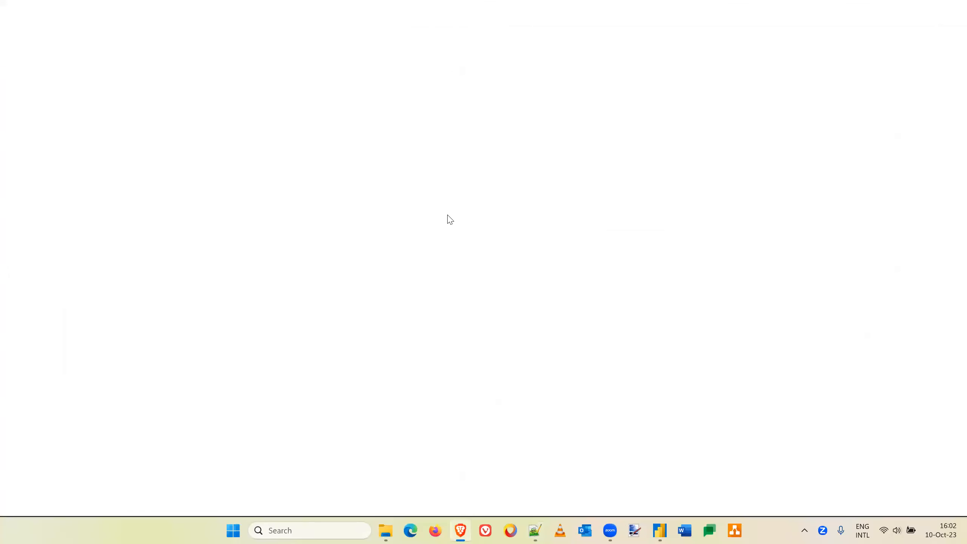